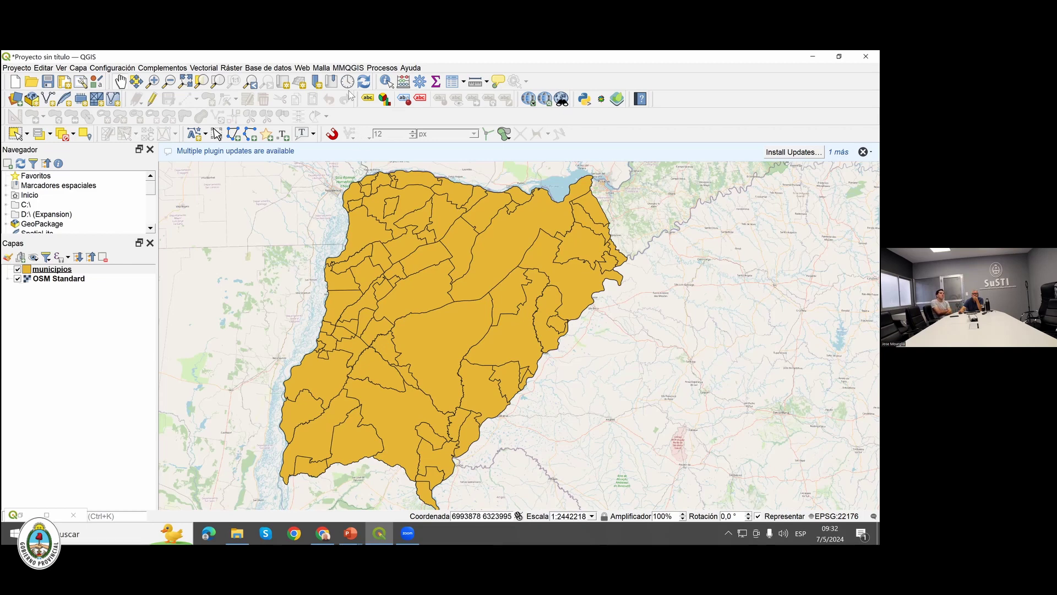
# Add the Google Hybrid basemap from QuickMapServices to the project.
pyautogui.click(302, 68)
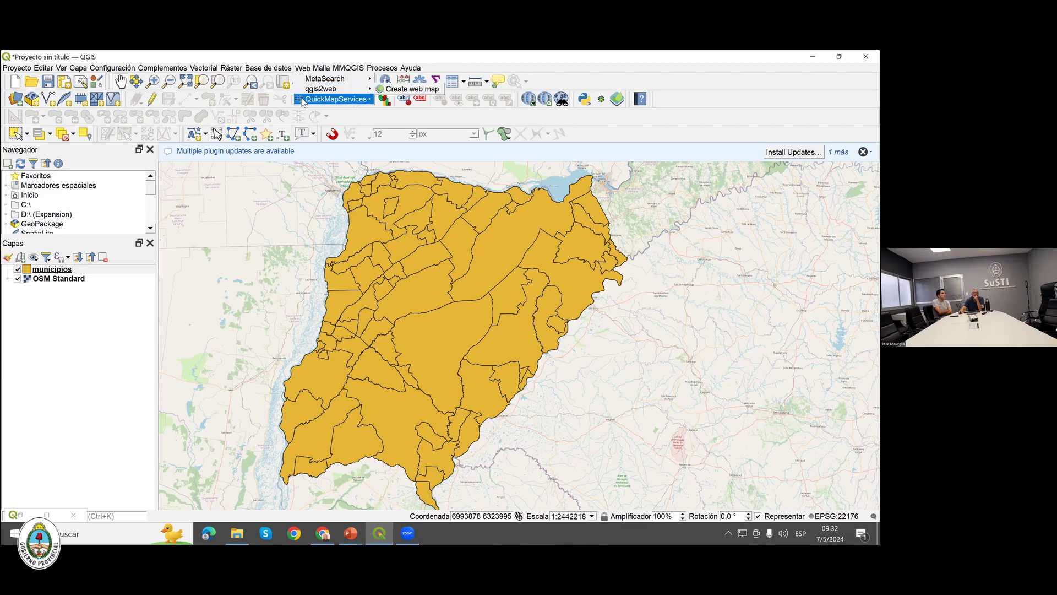
pyautogui.moveTo(306, 102)
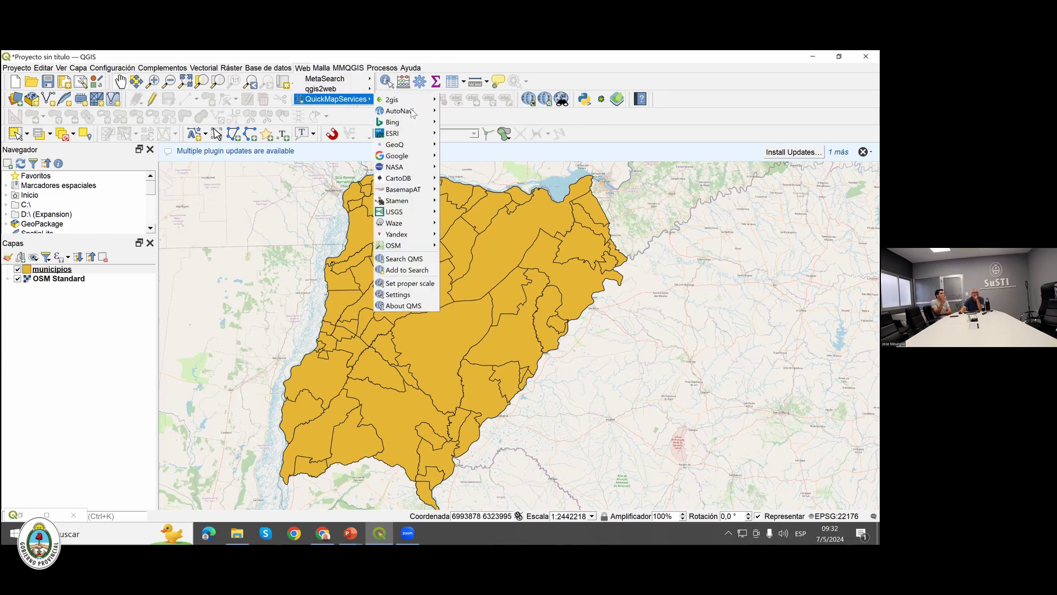
pyautogui.moveTo(406, 157)
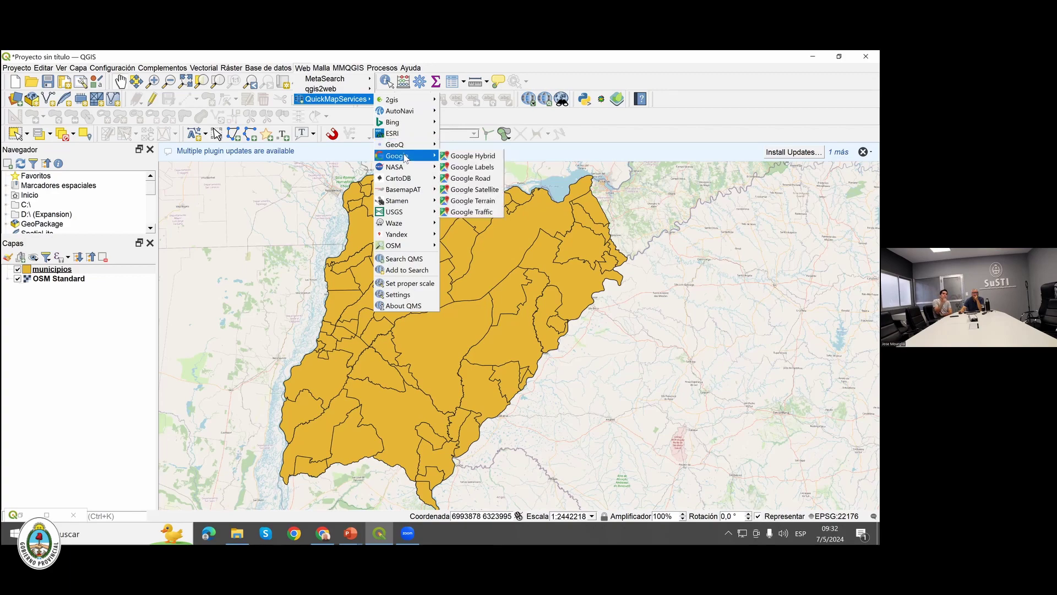
pyautogui.click(458, 157)
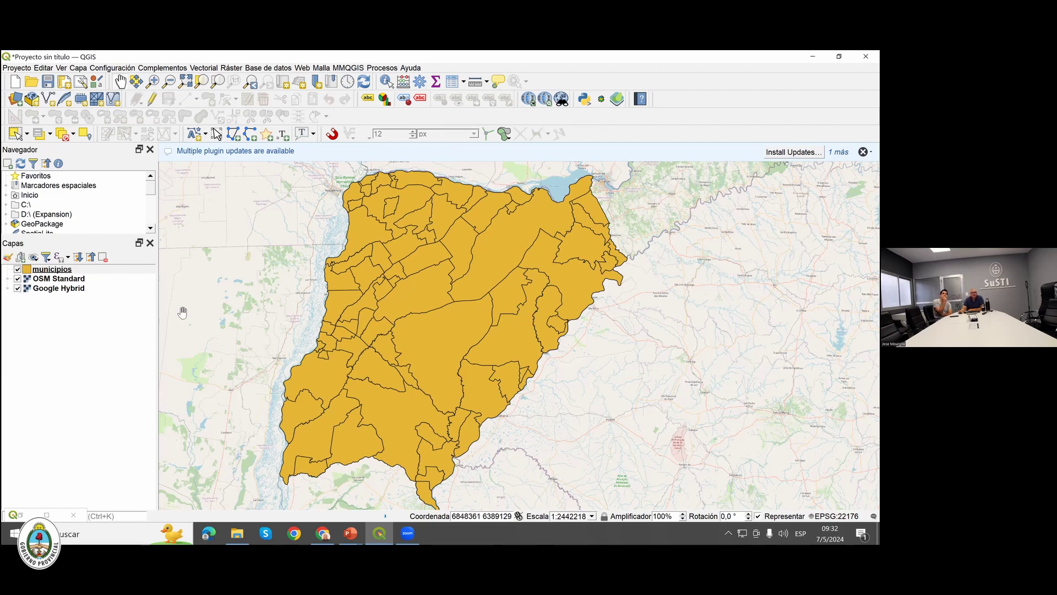
# Hide the OSM Standard and municipios layers so only the Google Hybrid imagery is displayed.
pyautogui.click(18, 278)
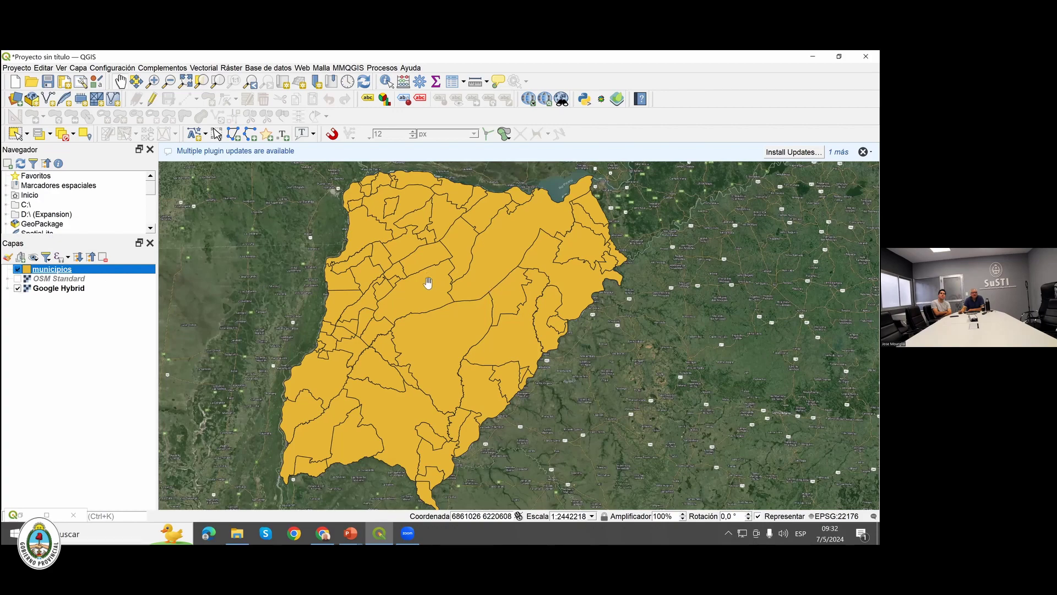
pyautogui.press('space')
pyautogui.click(378, 303)
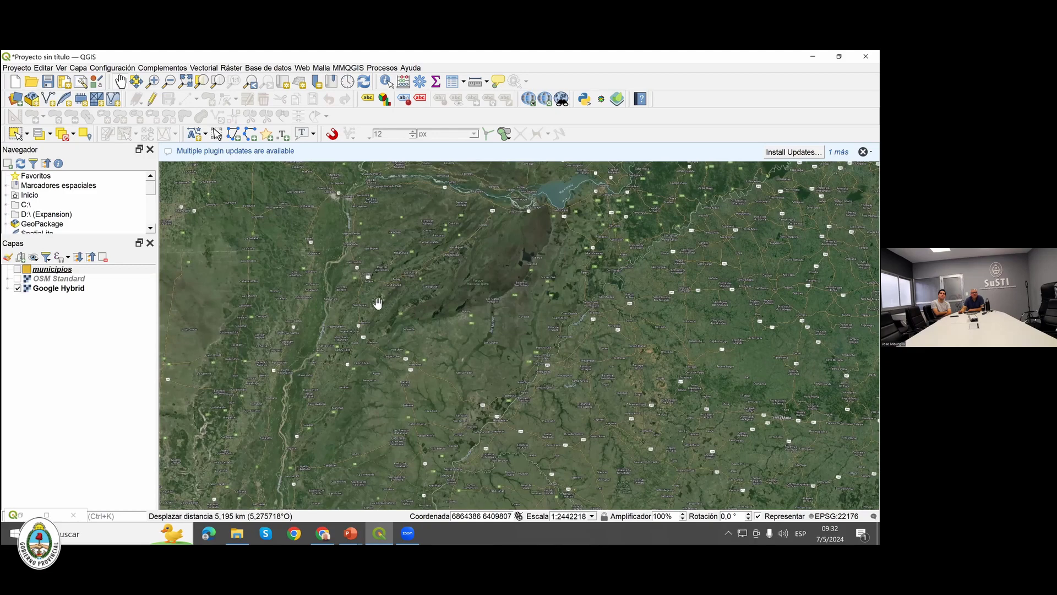
# Examine the Google Hybrid imagery of the lagoons and planted tree rows around Iberá, from regional overview down to individual trees.
pyautogui.scroll(2, 392, 299)
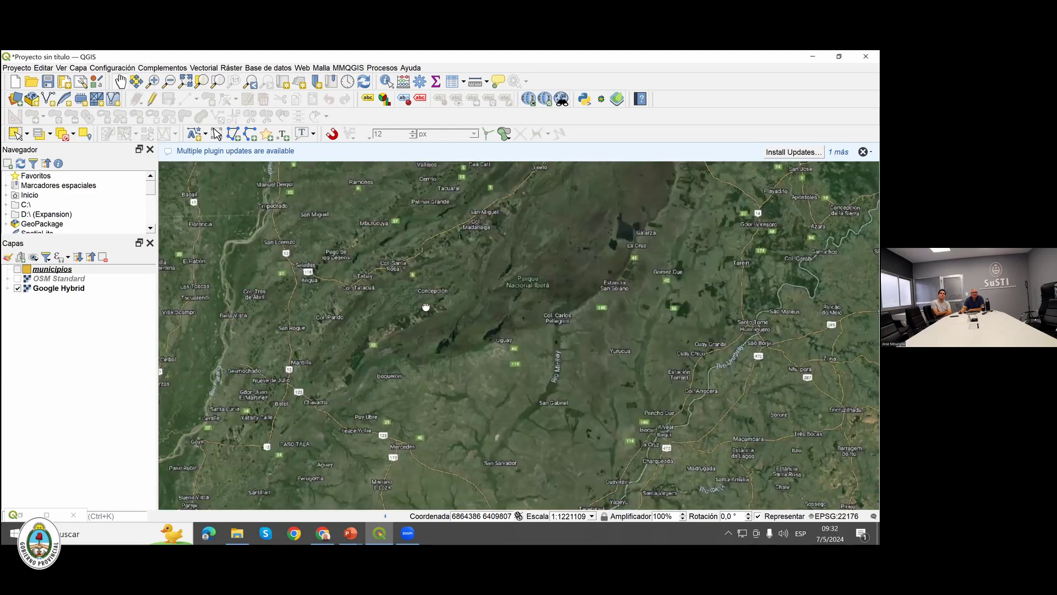
pyautogui.scroll(4, 451, 318)
pyautogui.moveTo(450, 318); pyautogui.dragTo(505, 345)
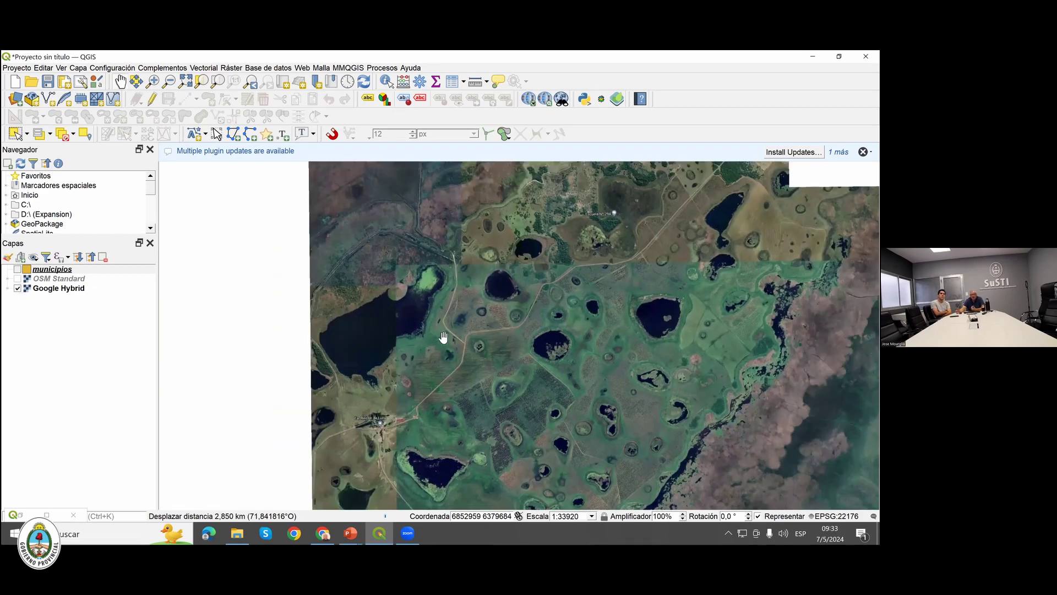
pyautogui.moveTo(444, 337); pyautogui.dragTo(444, 337)
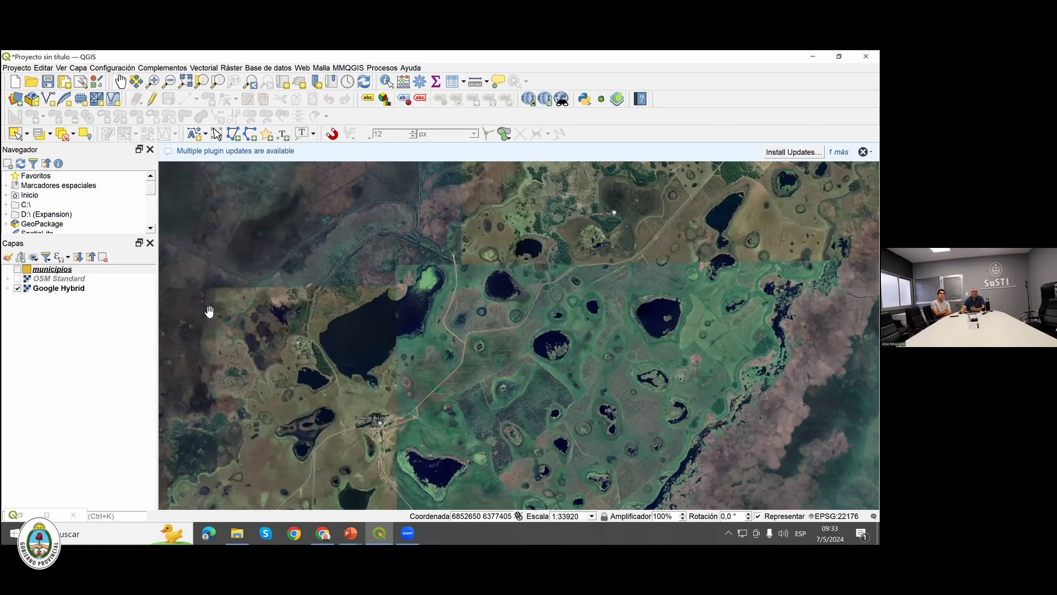
pyautogui.scroll(1, 209, 311)
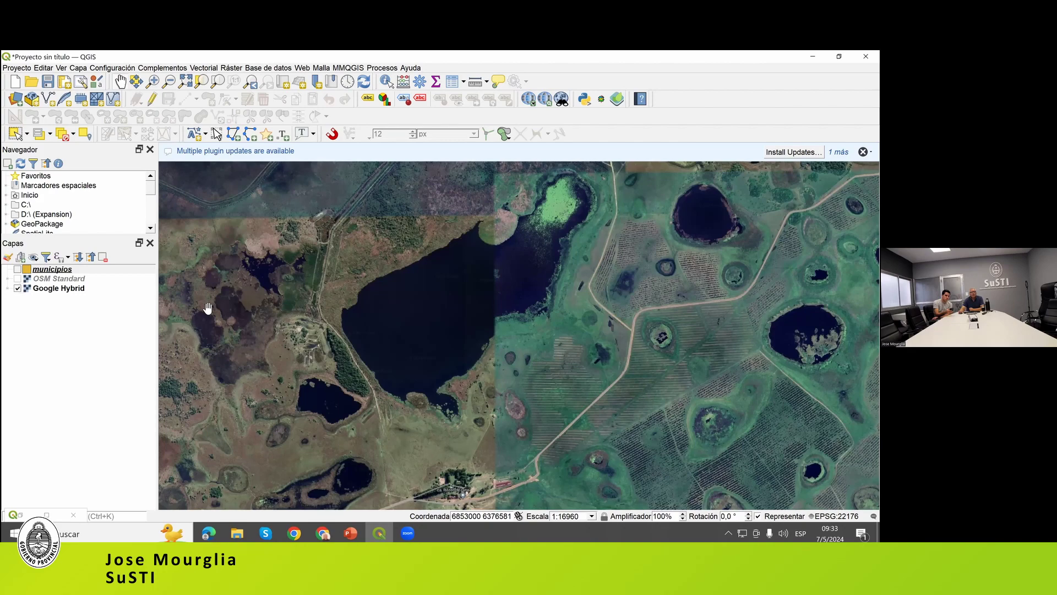
pyautogui.scroll(-2, 207, 308)
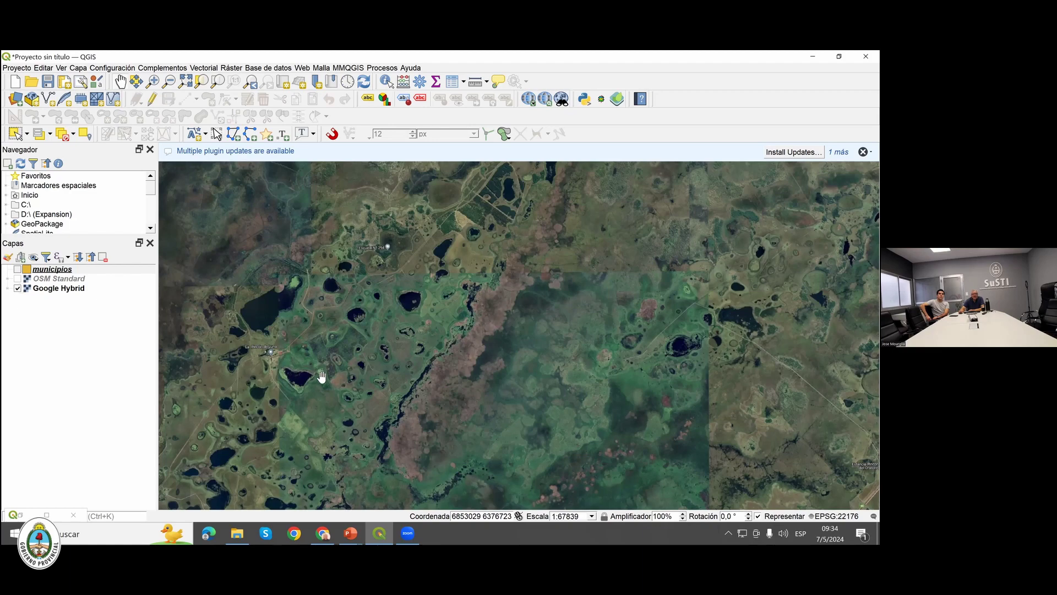
pyautogui.scroll(2, 321, 377)
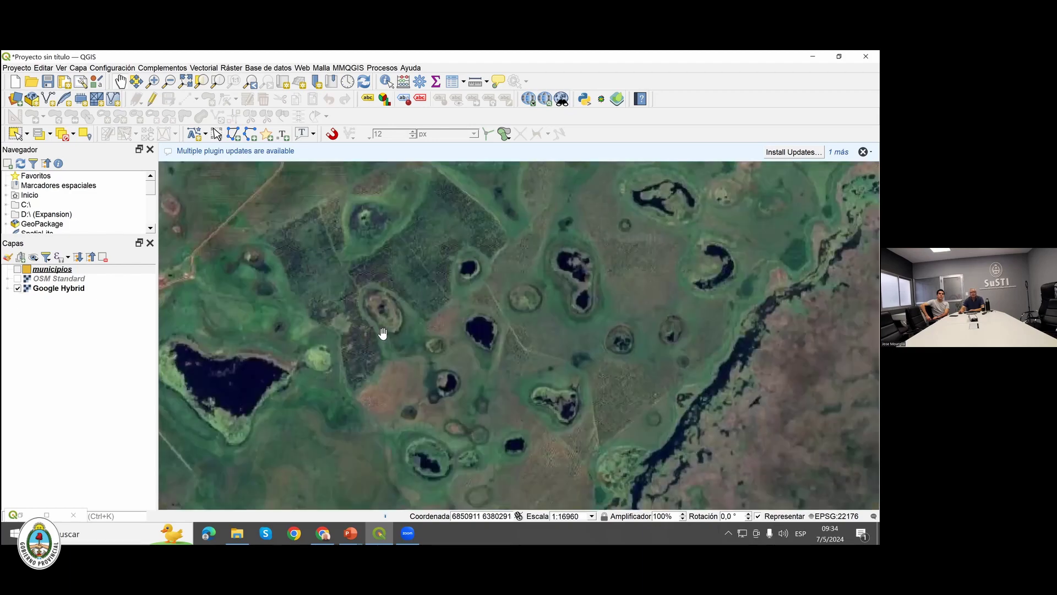
pyautogui.scroll(2, 413, 332)
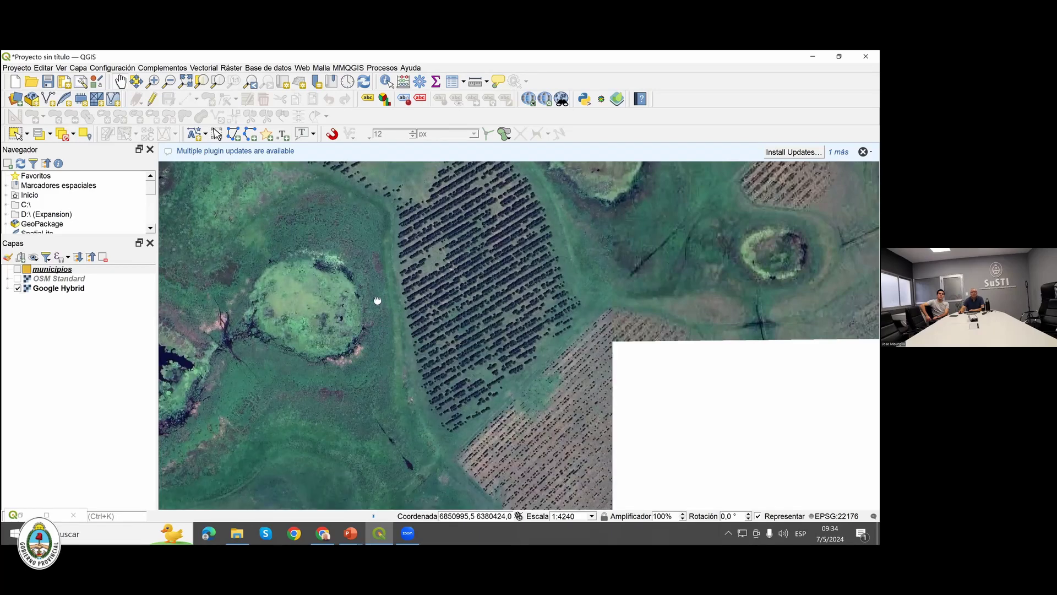
pyautogui.moveTo(410, 304); pyautogui.dragTo(377, 297)
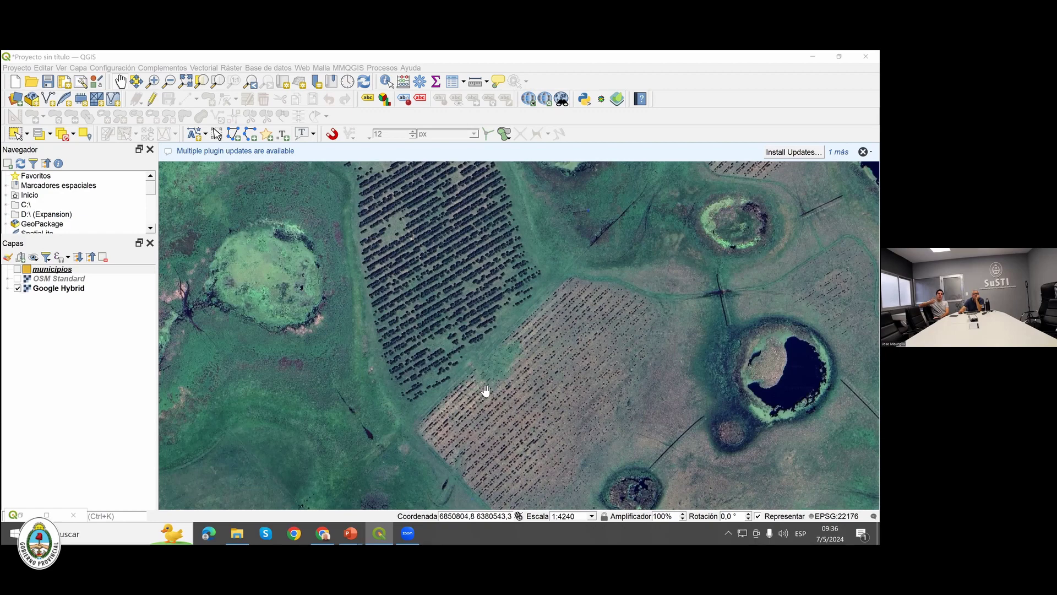
pyautogui.scroll(4, 485, 390)
pyautogui.scroll(1, 485, 390)
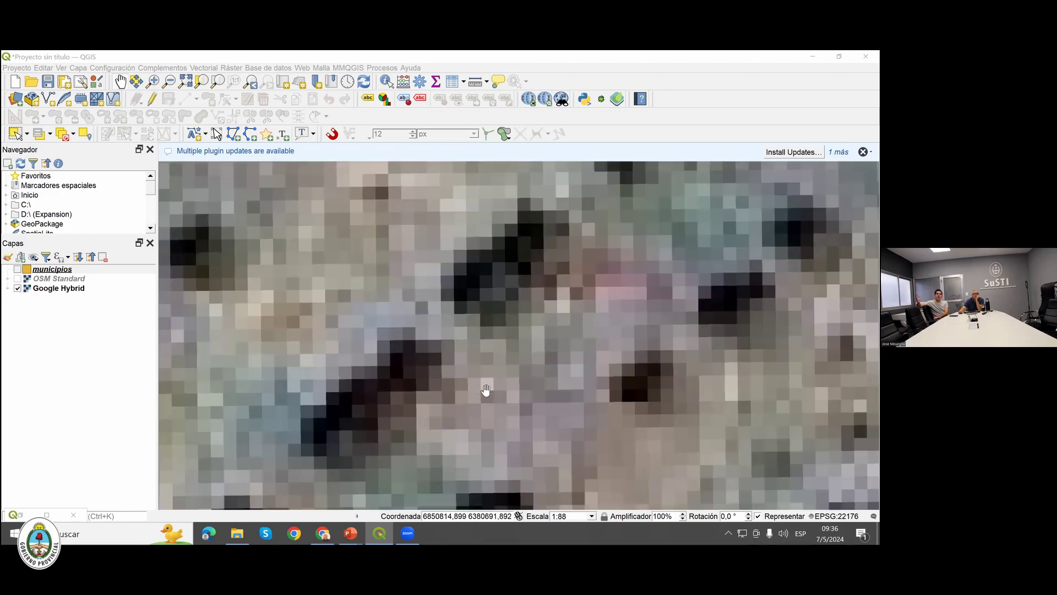
pyautogui.scroll(-1, 363, 376)
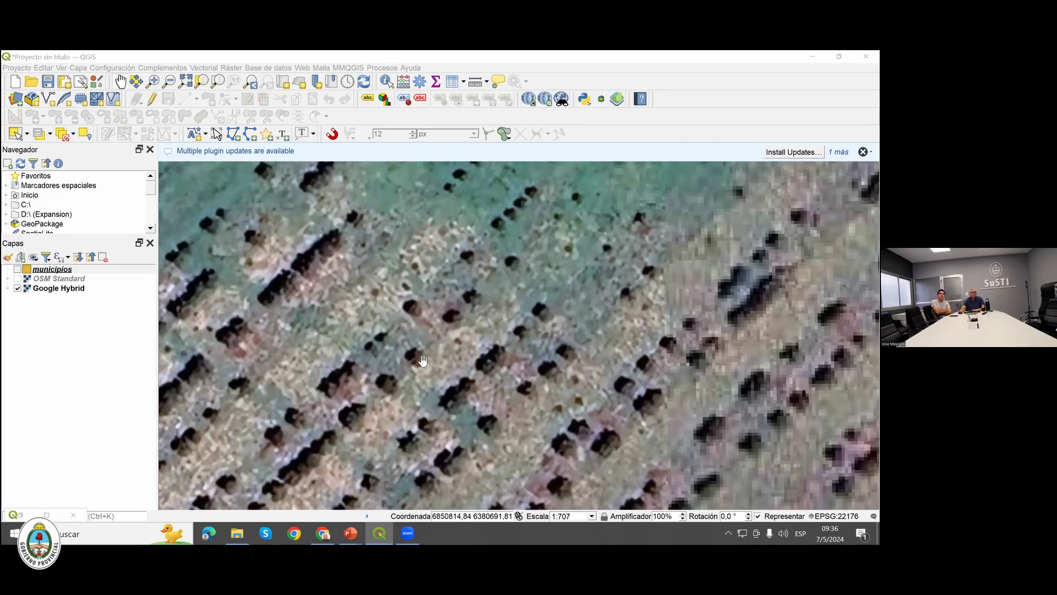
pyautogui.scroll(-1, 413, 384)
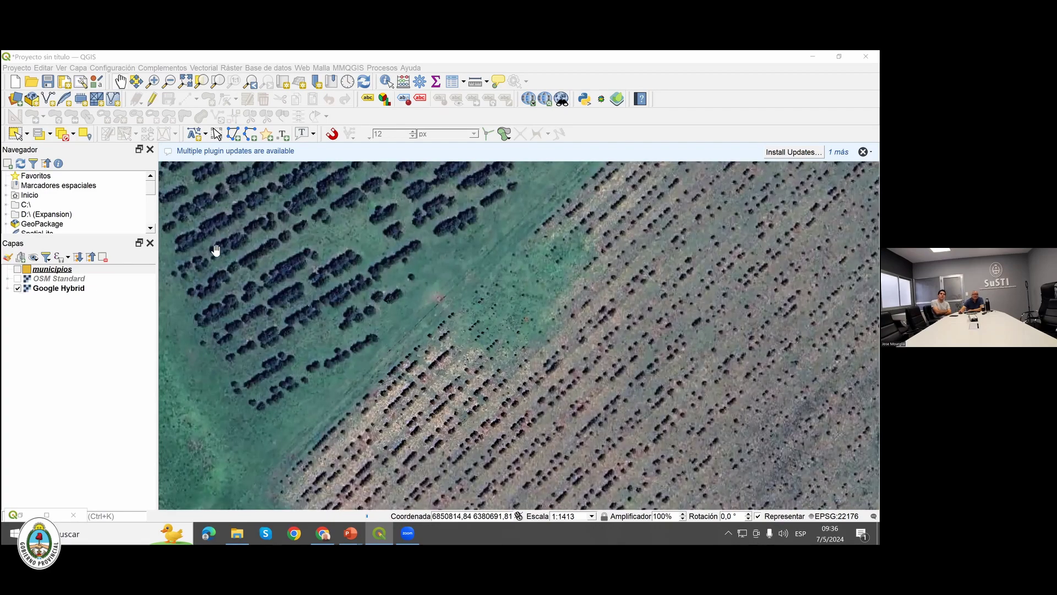
pyautogui.moveTo(212, 255); pyautogui.dragTo(302, 229)
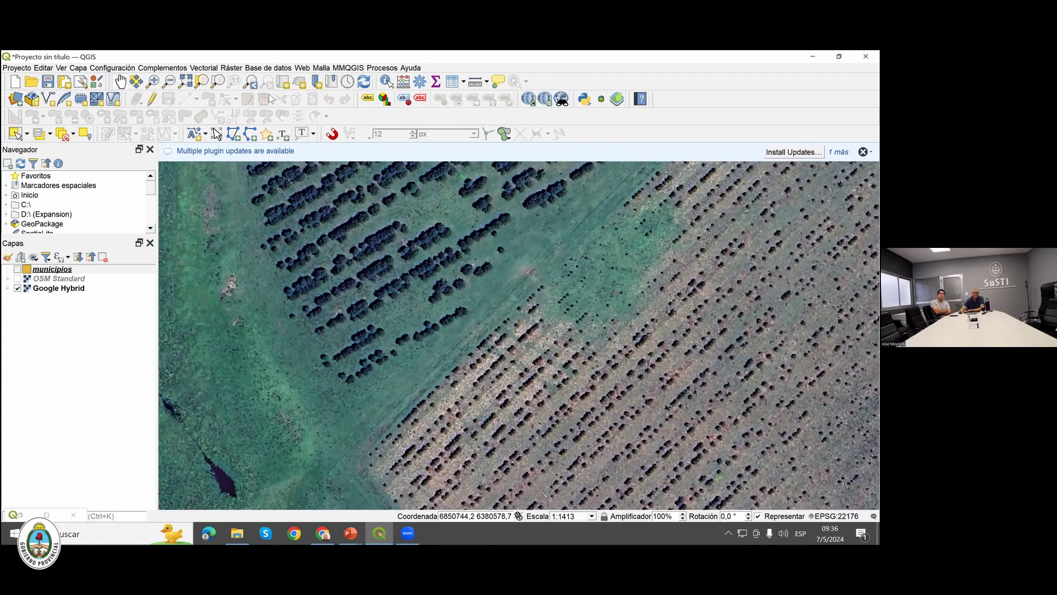
# Start a new shapefile layer and enter lineass as its file name.
pyautogui.hotkey('alt', 'c')
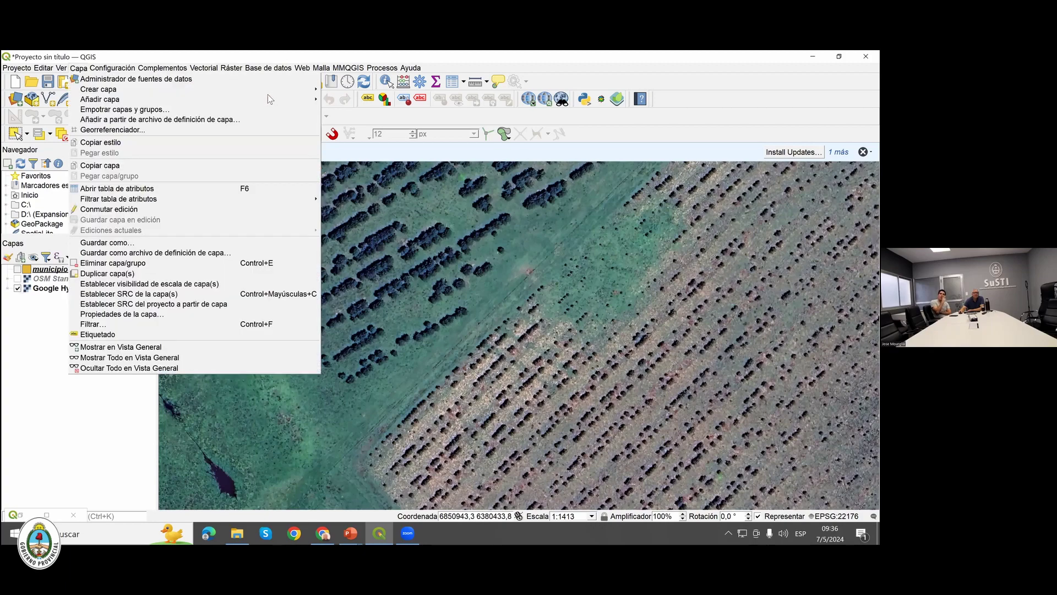
pyautogui.moveTo(269, 98)
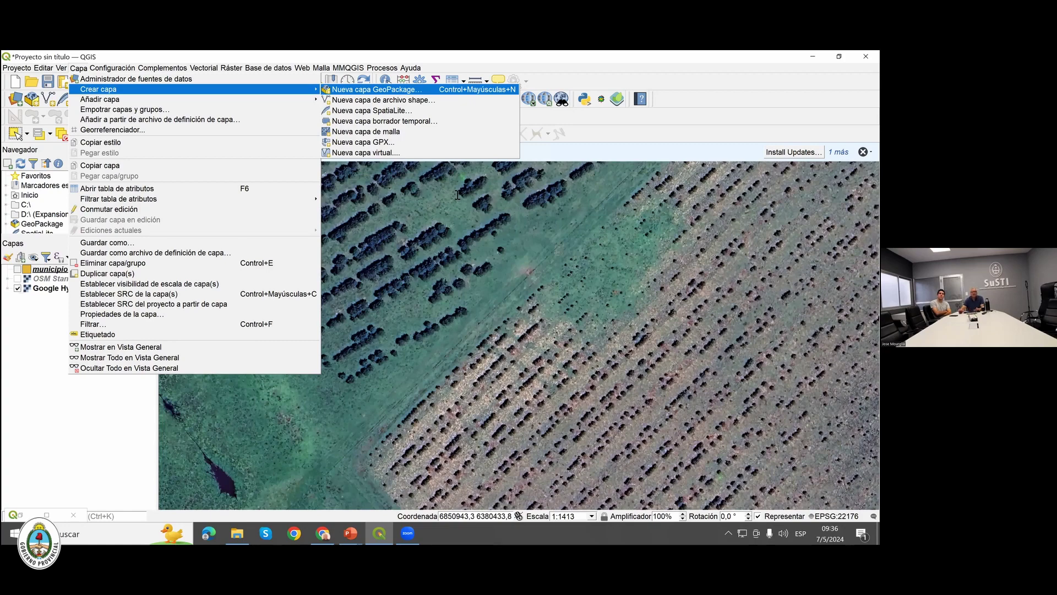
pyautogui.press('Down')
pyautogui.press('Return')
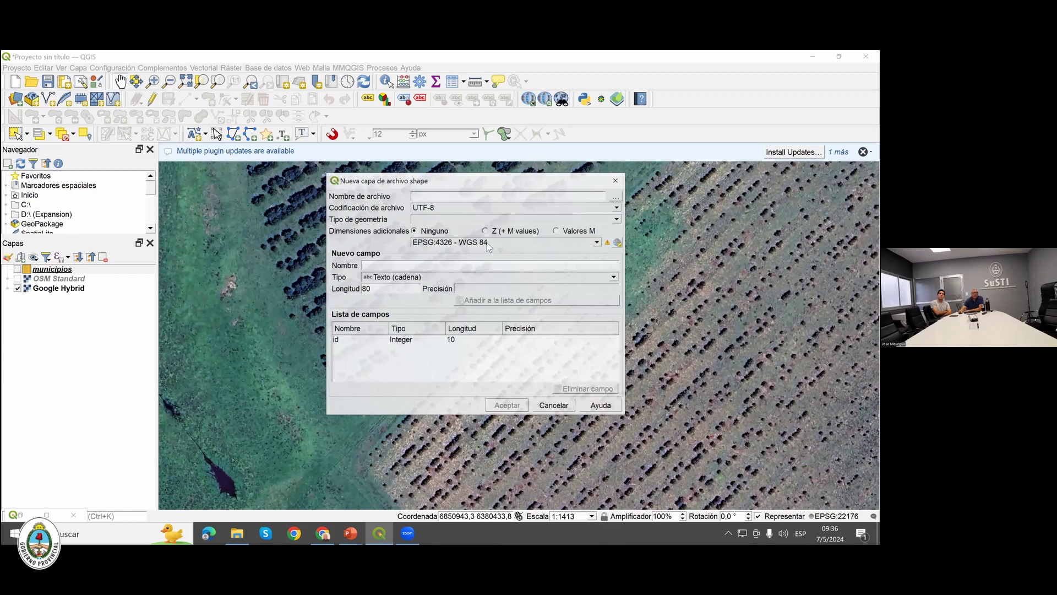
pyautogui.write('lineass')
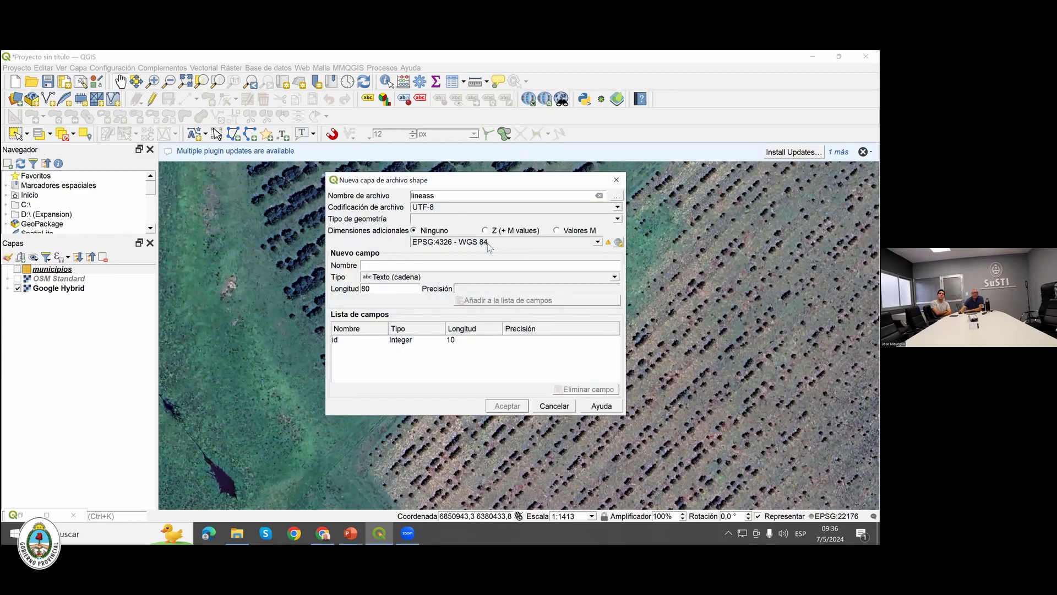
# Set the new layer's coordinate reference system to EPSG:5348 - POSGAR 2007 / Argentina 6.
pyautogui.click(488, 243)
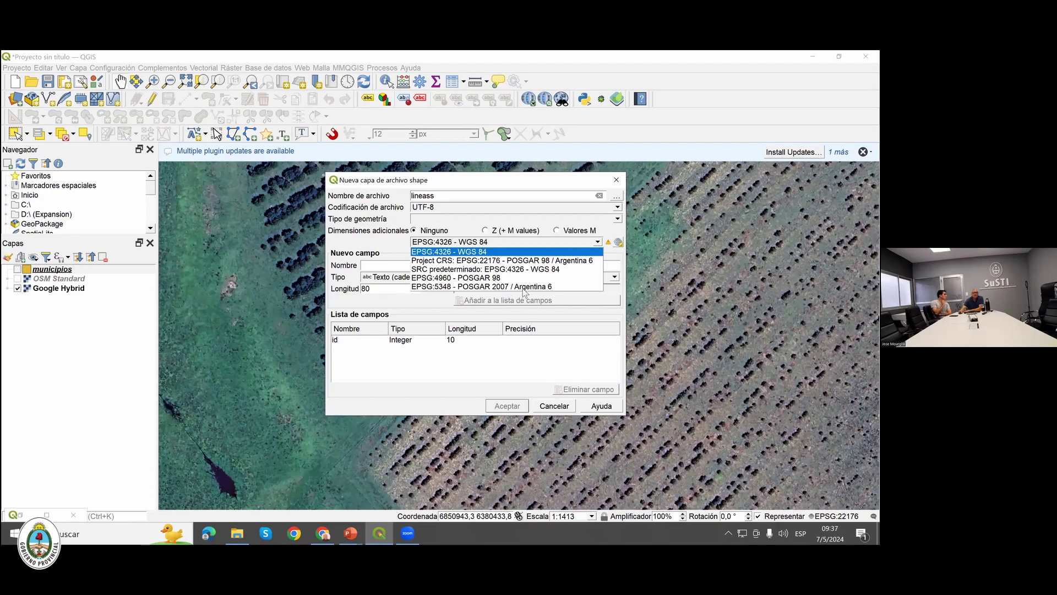
pyautogui.press('Down')
pyautogui.press('Down')
pyautogui.press('Down')
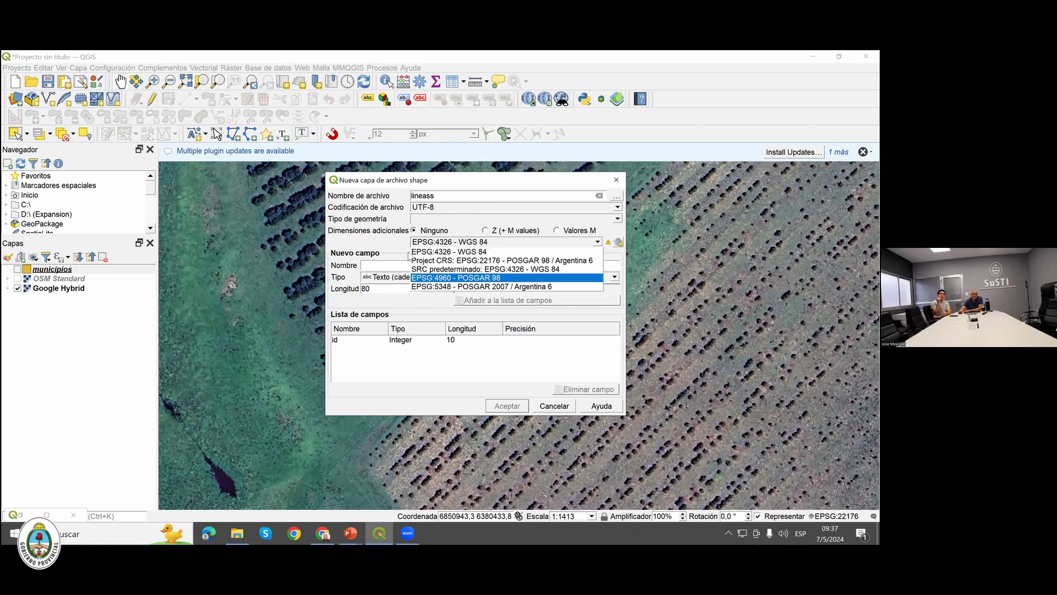
pyautogui.press('Down')
pyautogui.press('Return')
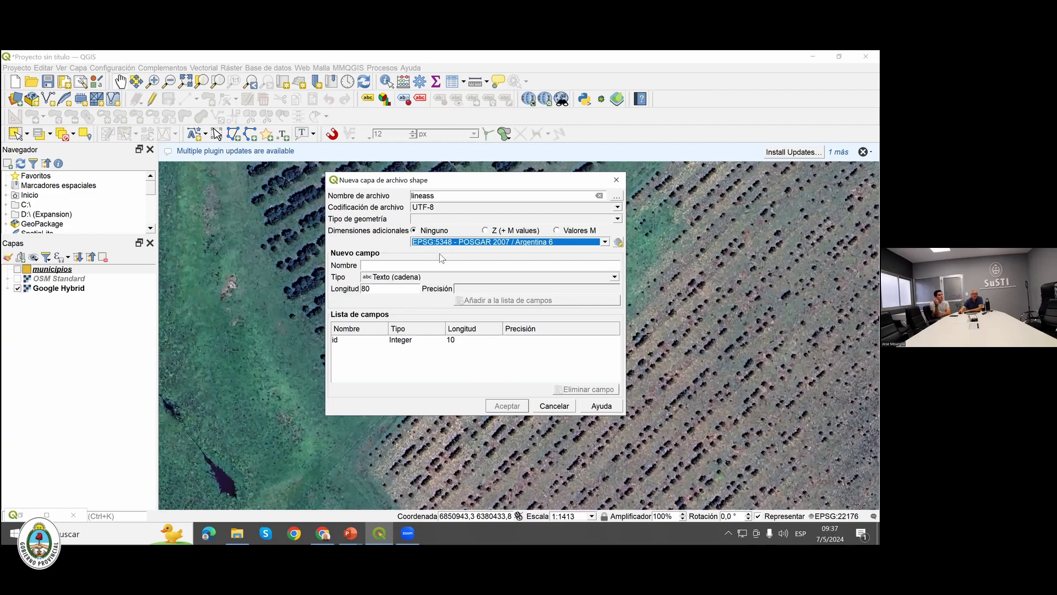
# Set the geometry type to Cadena de líneas, then create the layer and accept the selected coordinate transformation.
pyautogui.hotkey('alt', 'Down')
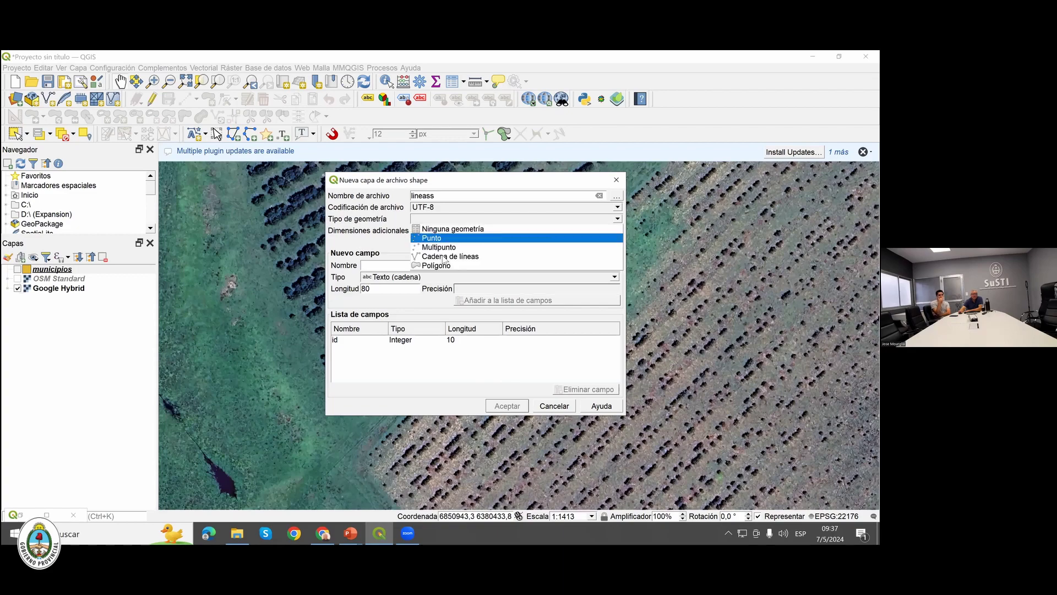
pyautogui.press('Return')
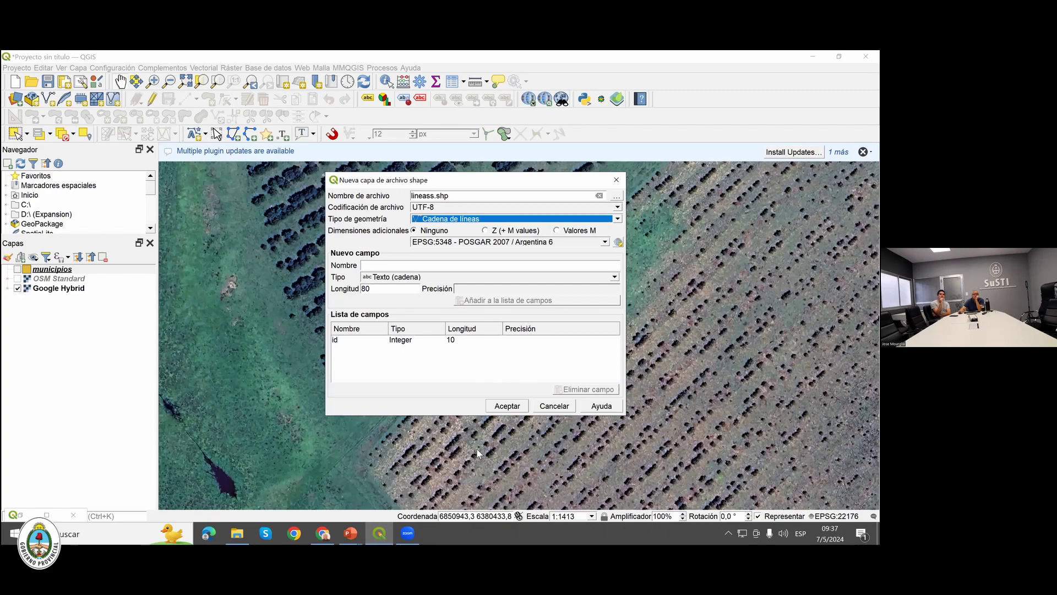
pyautogui.press('Escape')
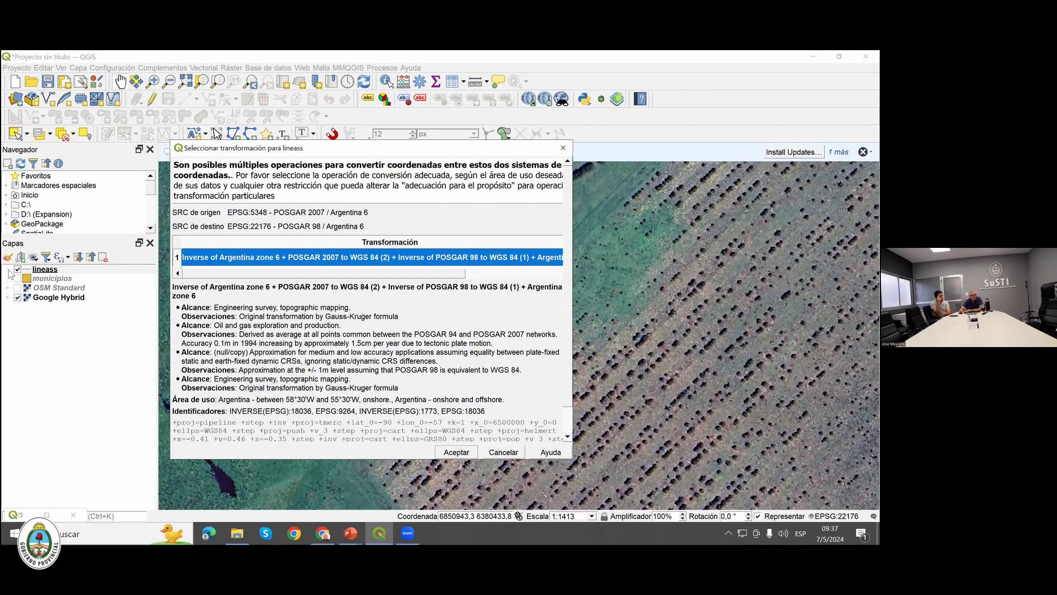
pyautogui.press('Return')
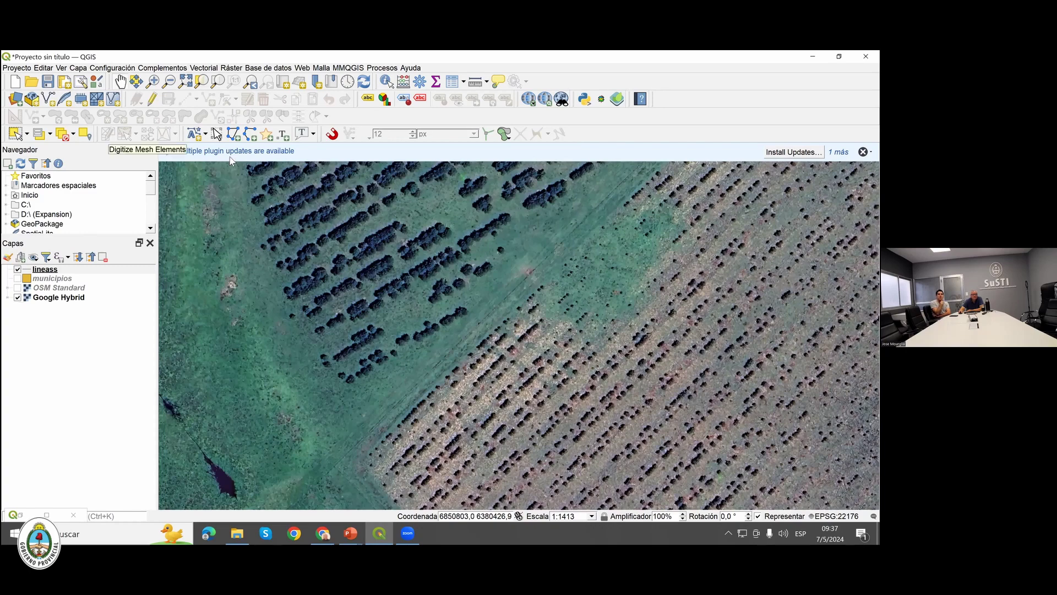
# Make the lineass layer editable and digitize a line between the two planted plots, leaving its id empty.
pyautogui.click(152, 98)
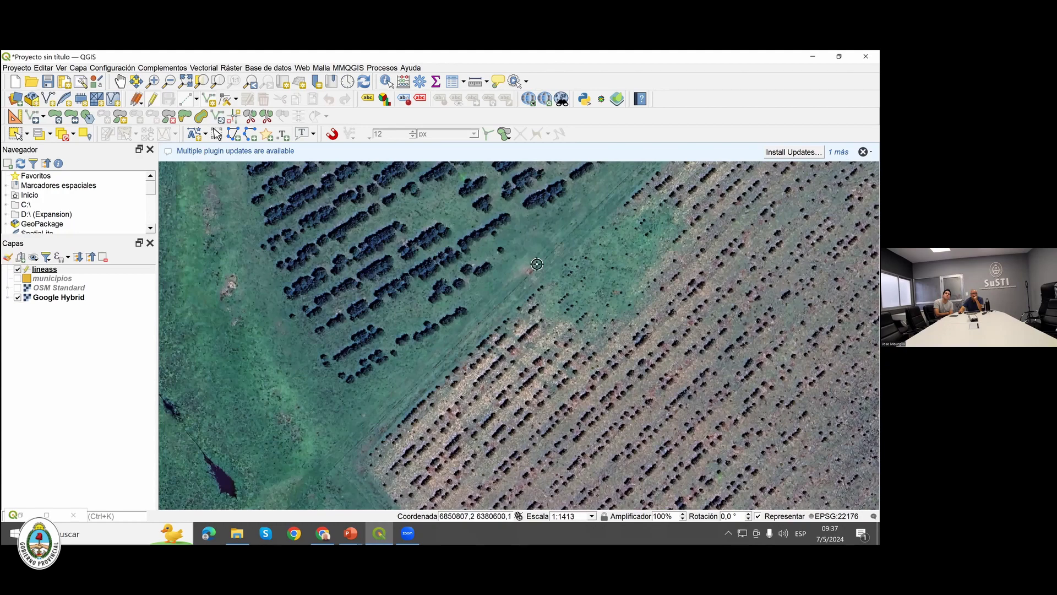
pyautogui.rightClick(591, 215)
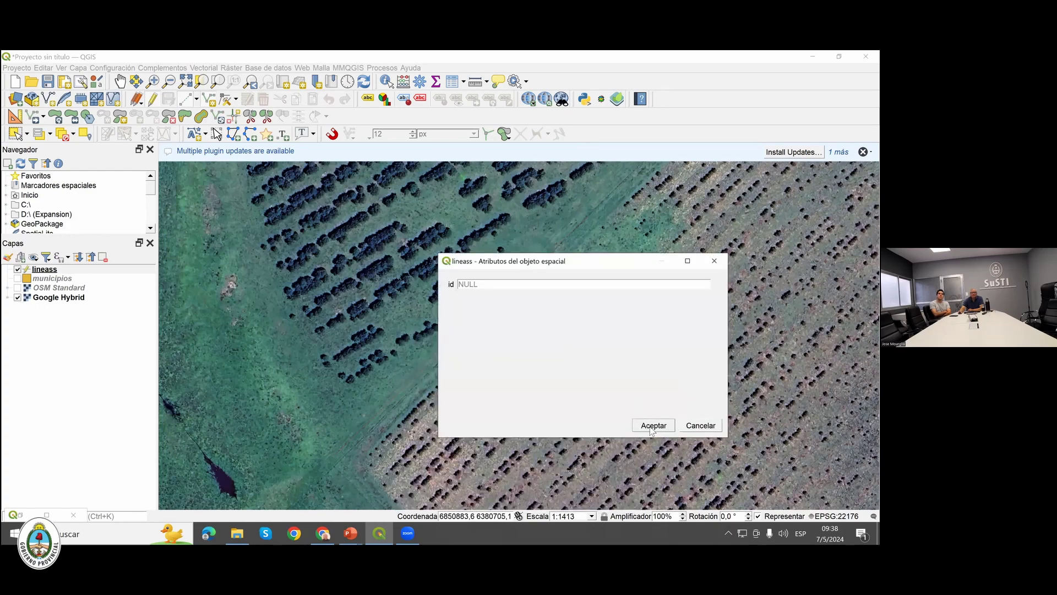
pyautogui.click(4, 309)
pyautogui.press('Return')
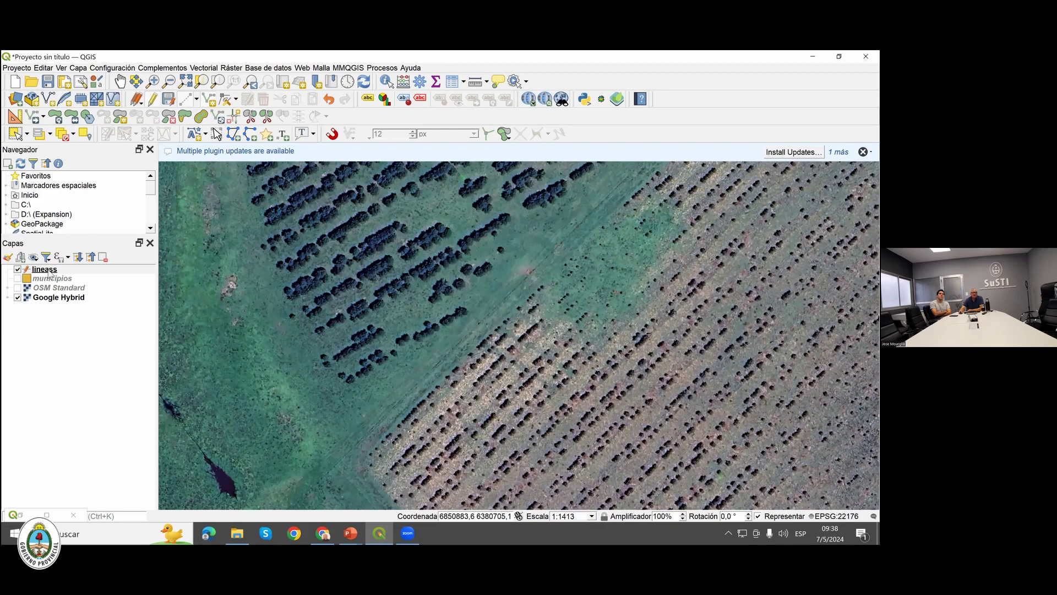
# Apply the effect neon preset line symbol to the lineass layer.
pyautogui.click(50, 271)
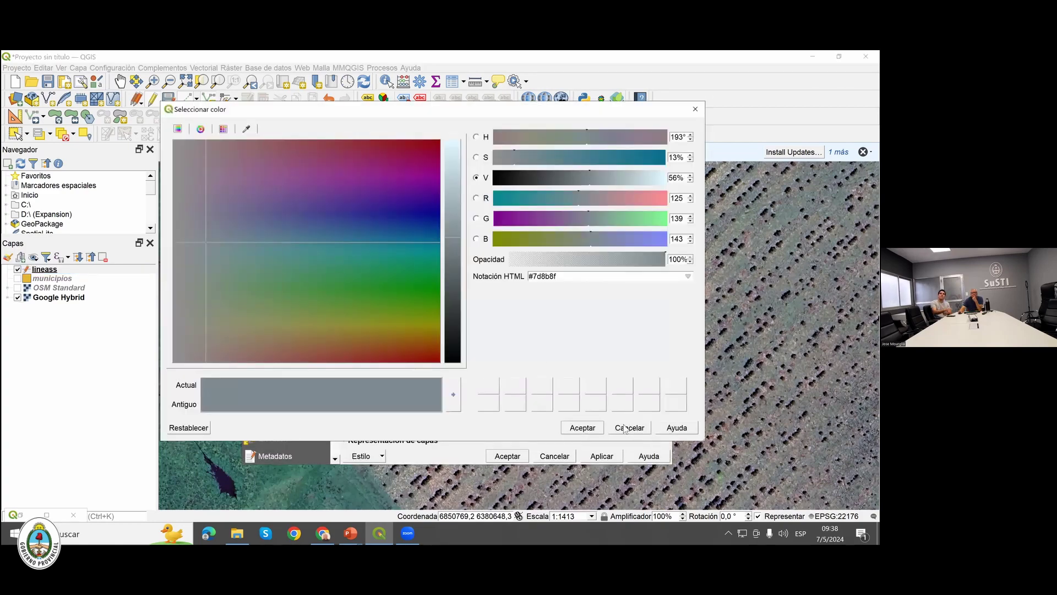
pyautogui.press('Escape')
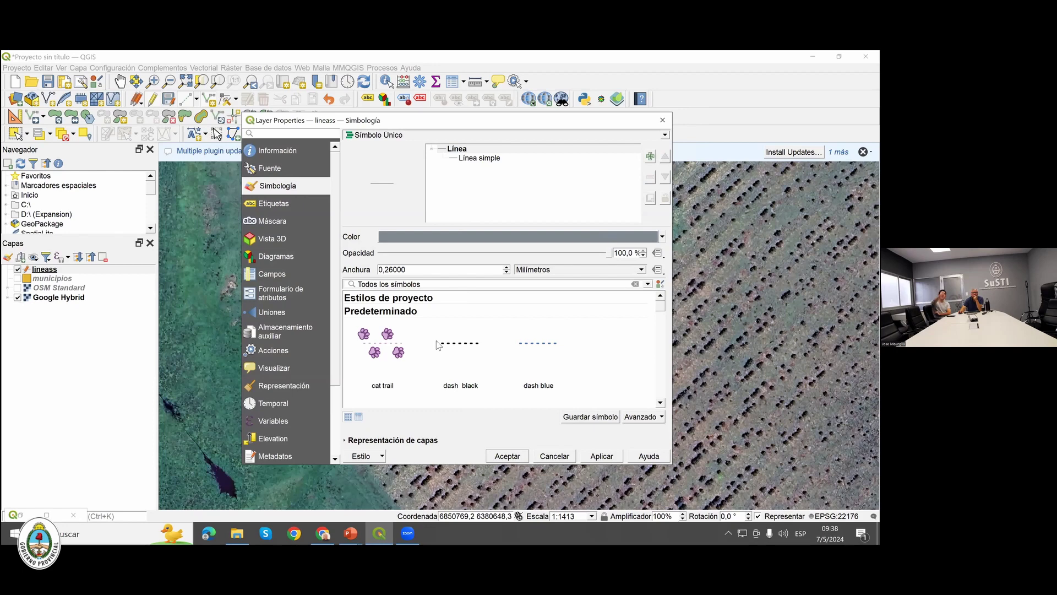
pyautogui.scroll(-5, 465, 358)
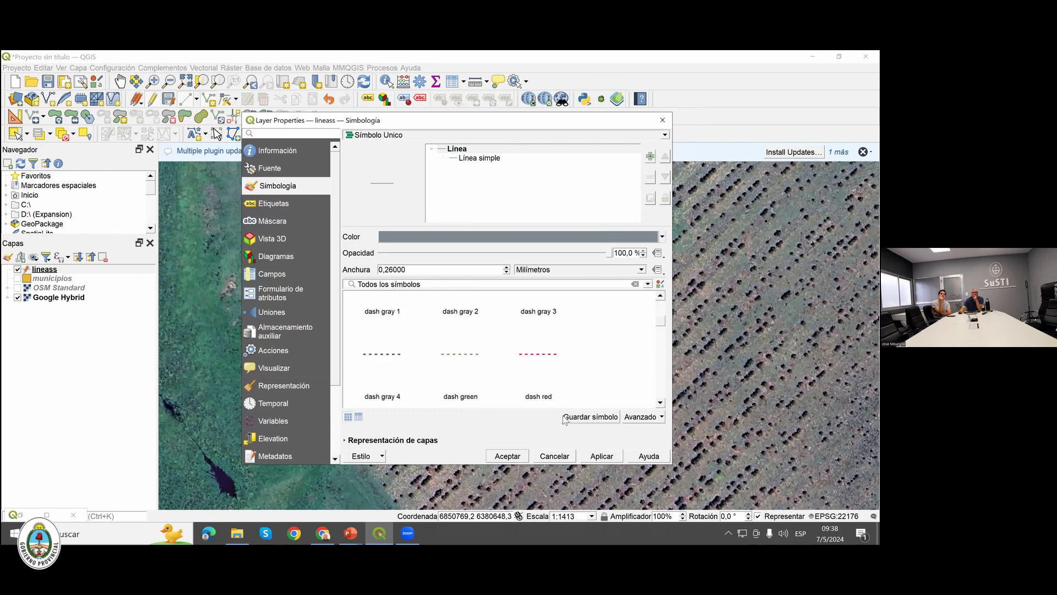
pyautogui.click(594, 462)
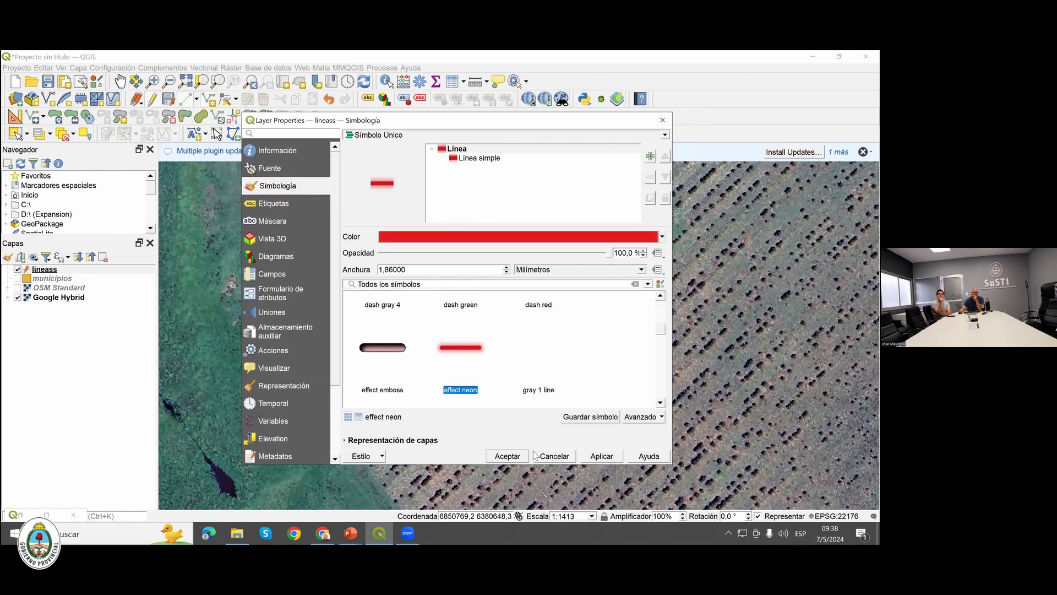
pyautogui.click(506, 457)
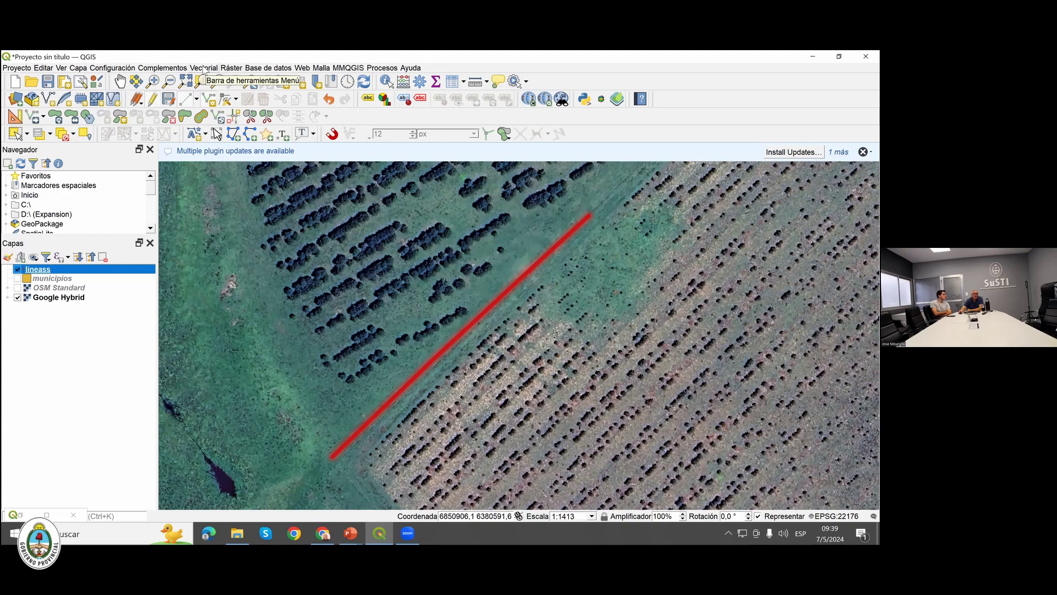
# Start the Buffer geoprocessing tool on the lineass layer and set the distance to 20 metres.
pyautogui.click(204, 68)
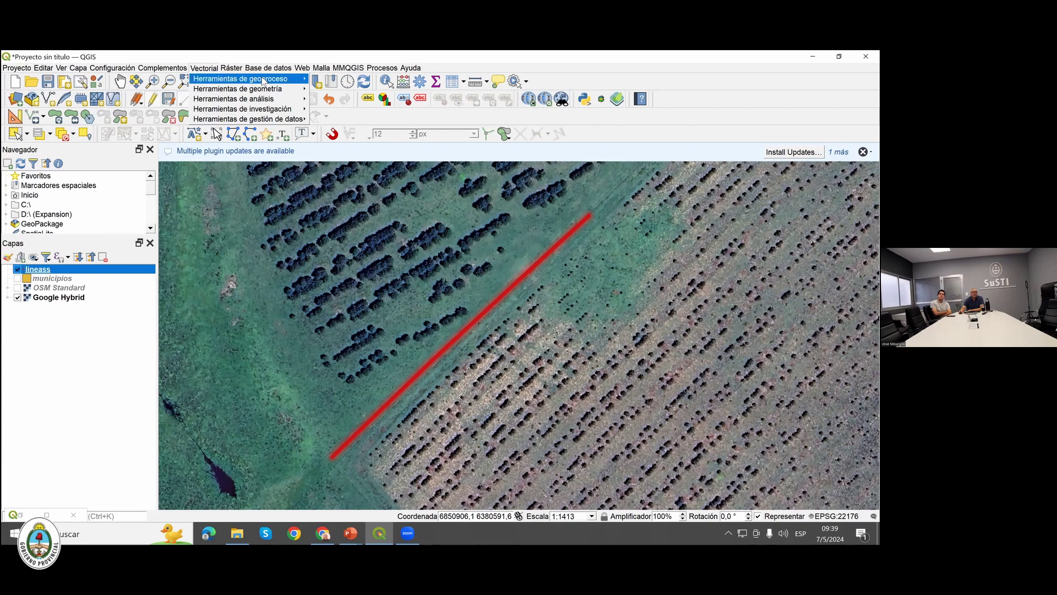
pyautogui.moveTo(264, 82)
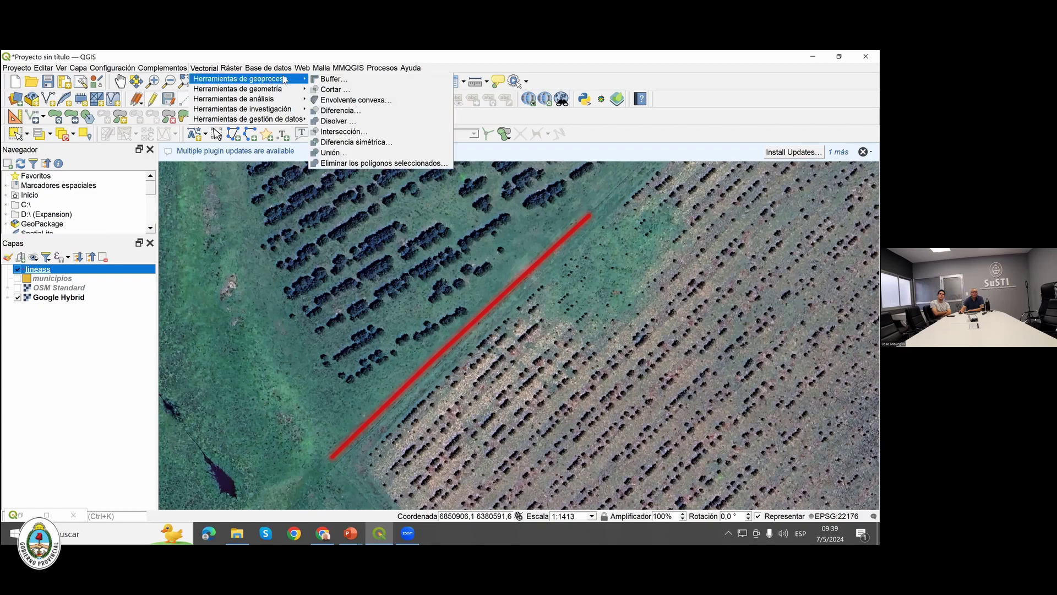
pyautogui.click(349, 81)
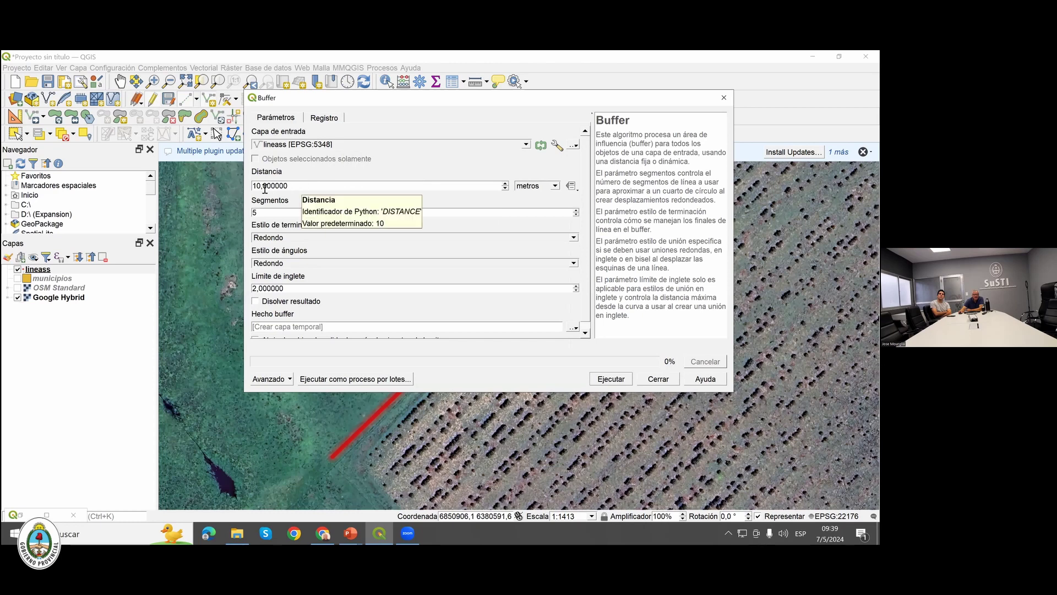
pyautogui.click(315, 184)
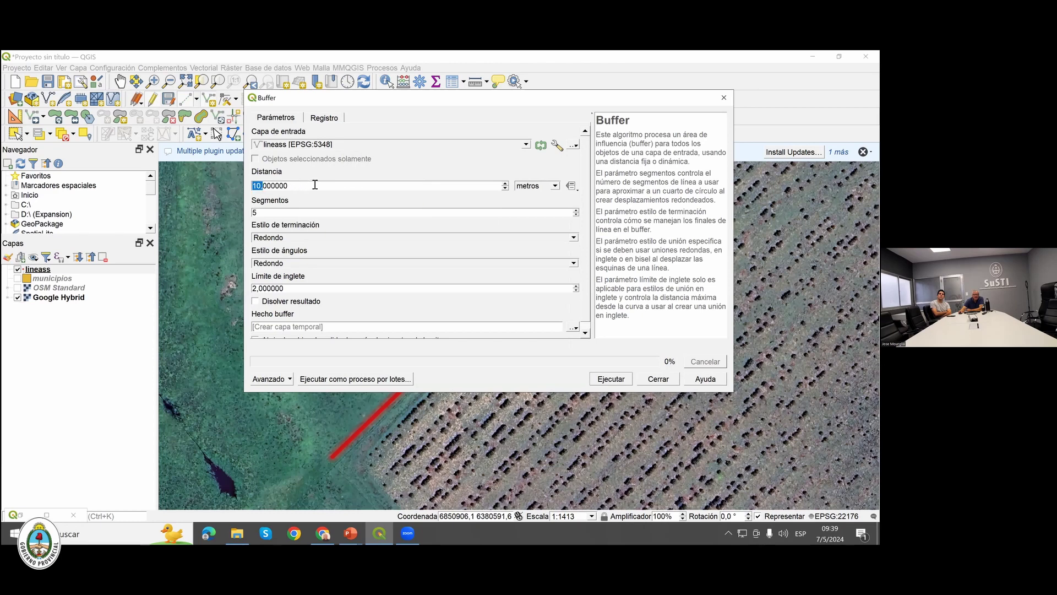
pyautogui.press('Home')
pyautogui.hotkey('shift', 'ctrl', 'Right')
pyautogui.click(292, 188)
pyautogui.moveTo(292, 188); pyautogui.dragTo(249, 191)
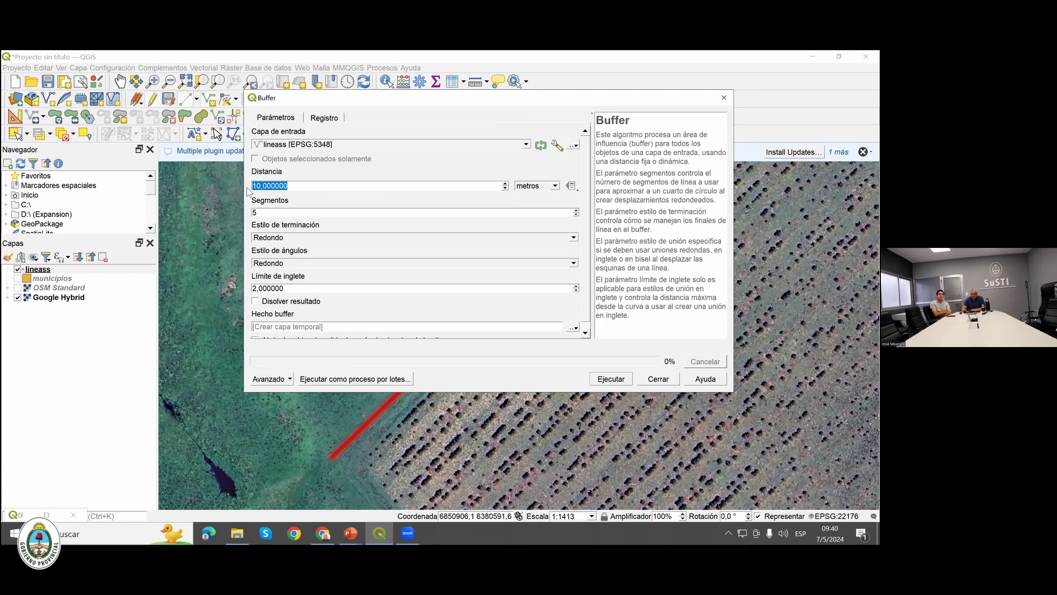
pyautogui.write('20')
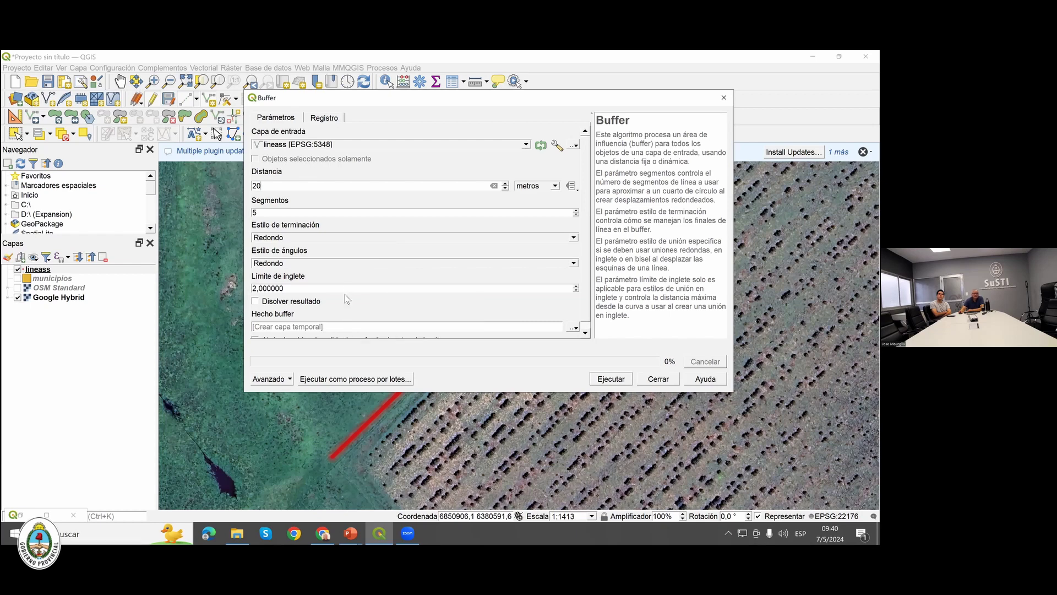
# Run the buffer with a temporary output layer and place that layer beneath lineass in the layer order.
pyautogui.scroll(-1, 351, 289)
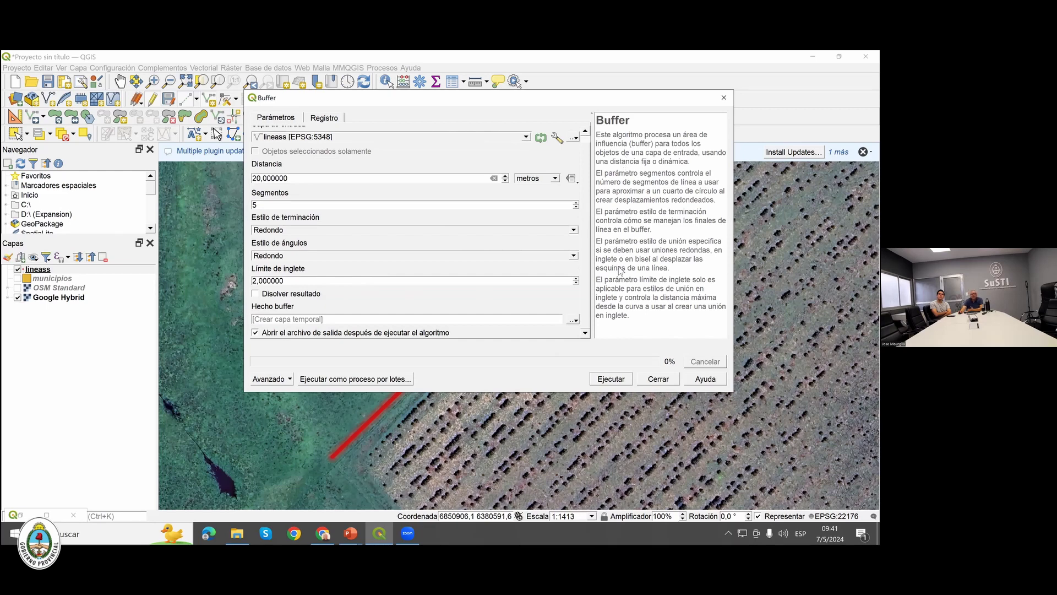
pyautogui.click(609, 379)
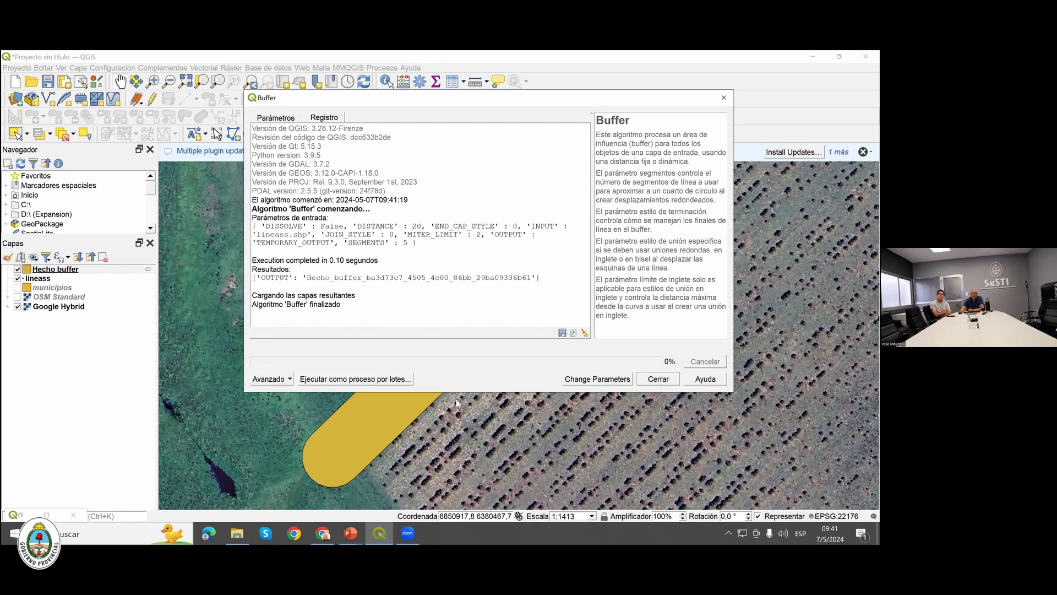
pyautogui.press('Escape')
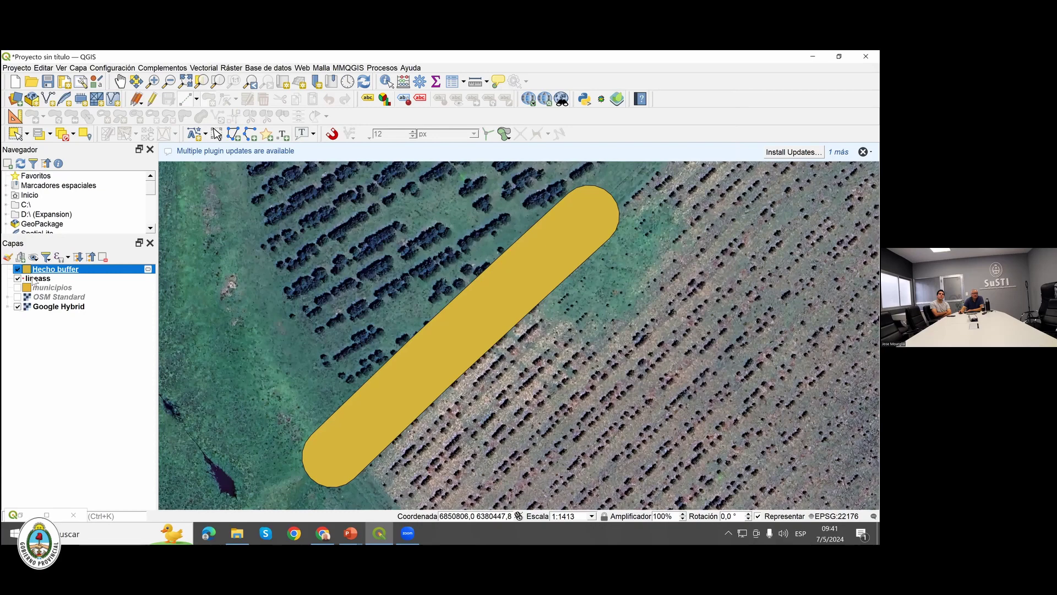
pyautogui.click(36, 279)
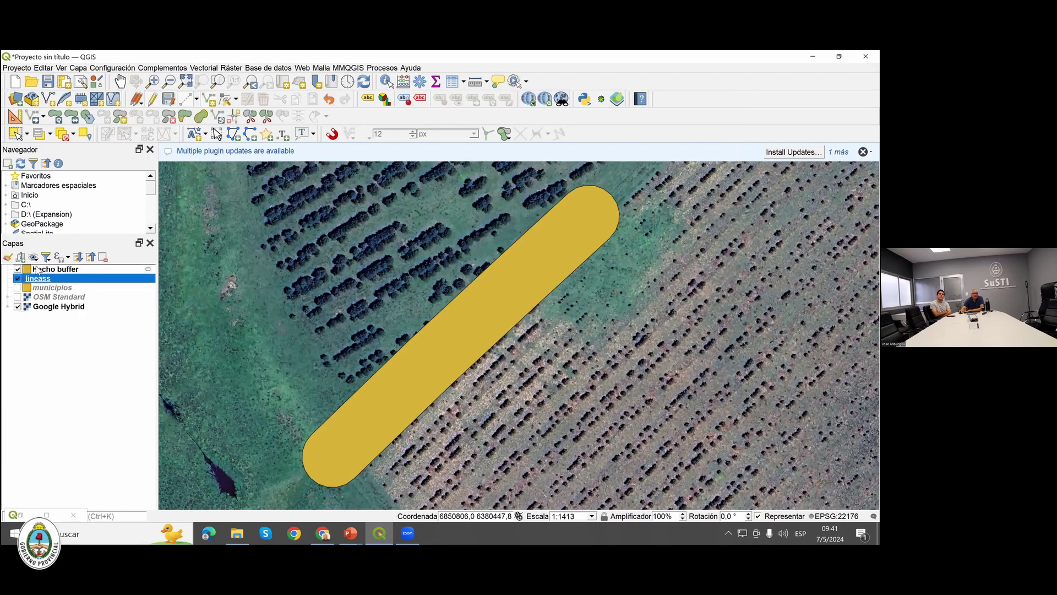
pyautogui.moveTo(36, 270); pyautogui.dragTo(36, 284)
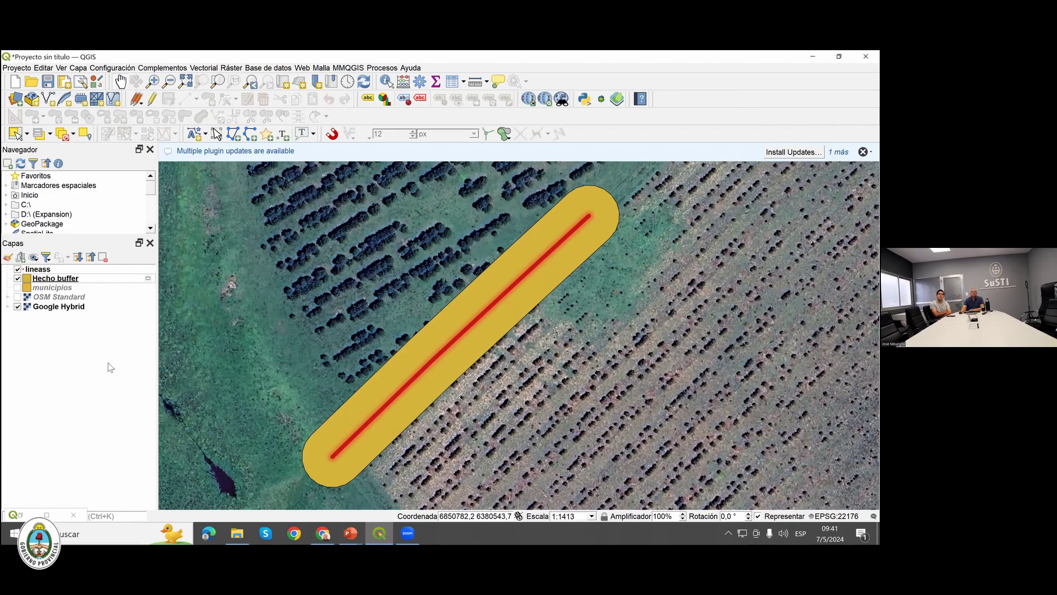
# Measure the distance from the red line to the buffer's outer edge.
pyautogui.scroll(-1, 348, 414)
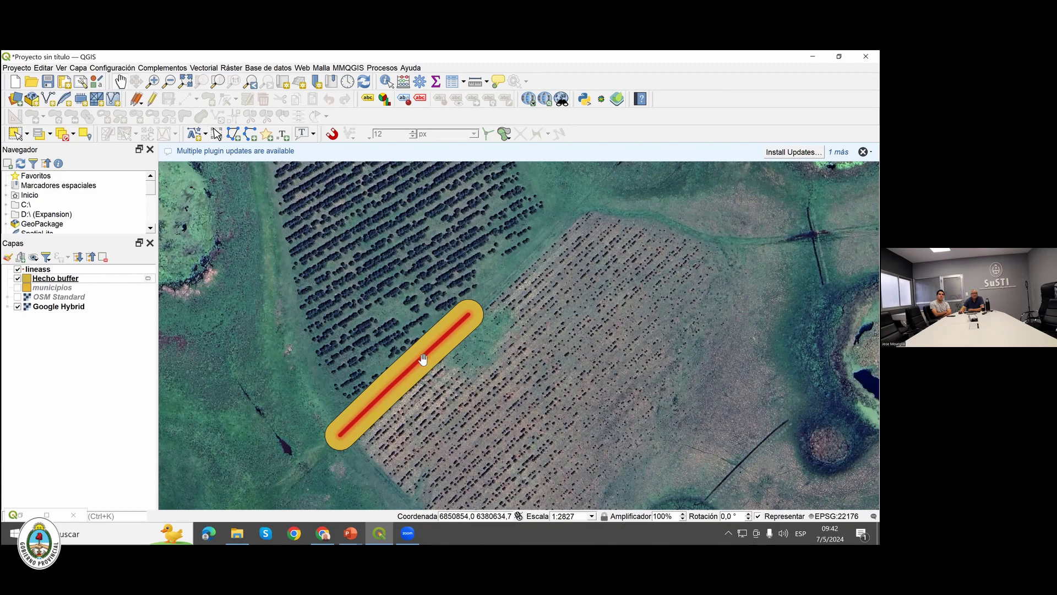
pyautogui.scroll(1, 424, 363)
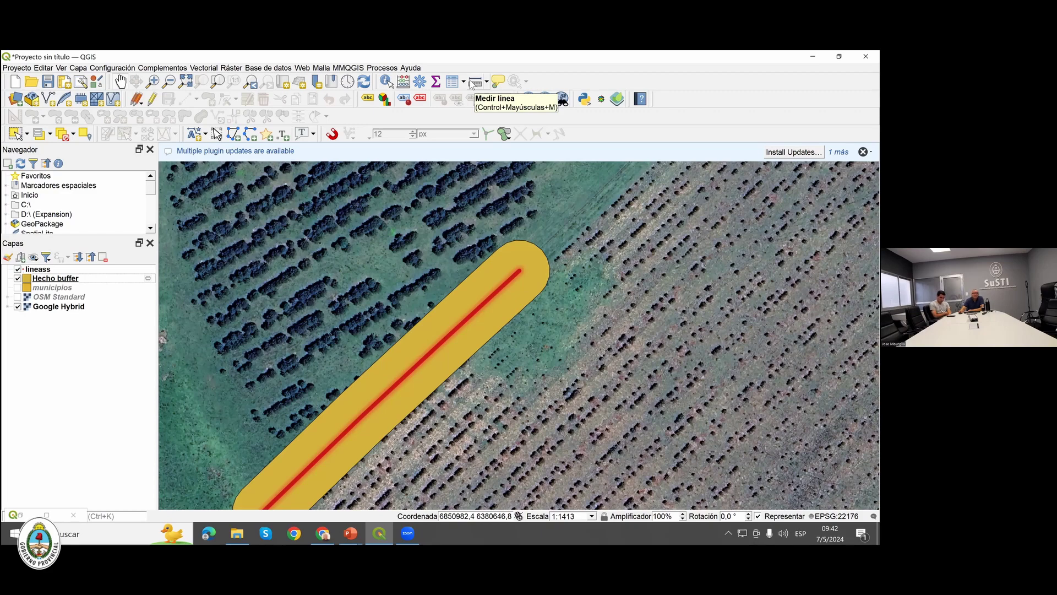
pyautogui.click(474, 82)
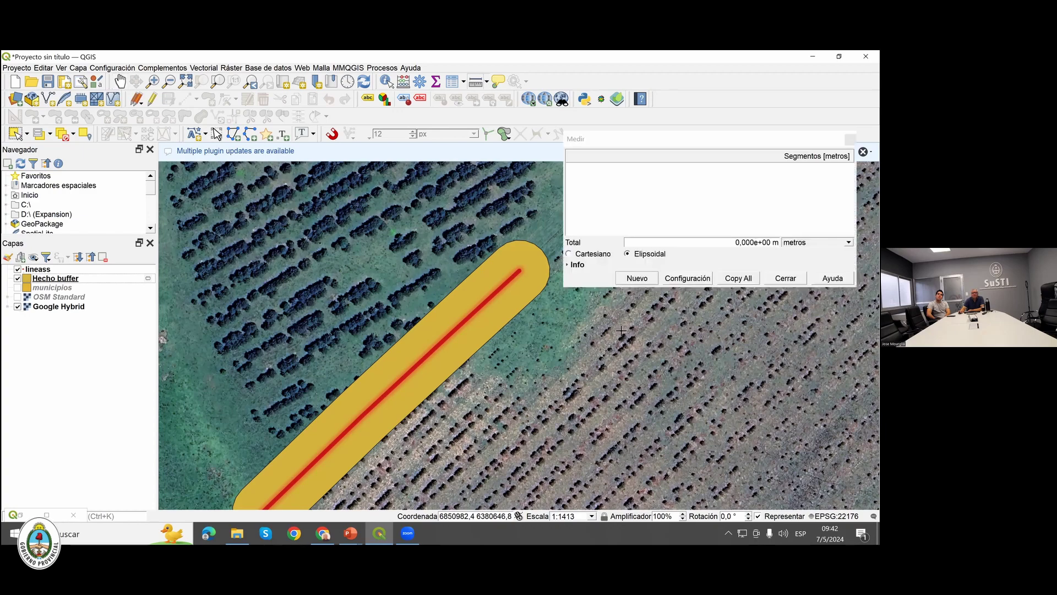
pyautogui.click(473, 314)
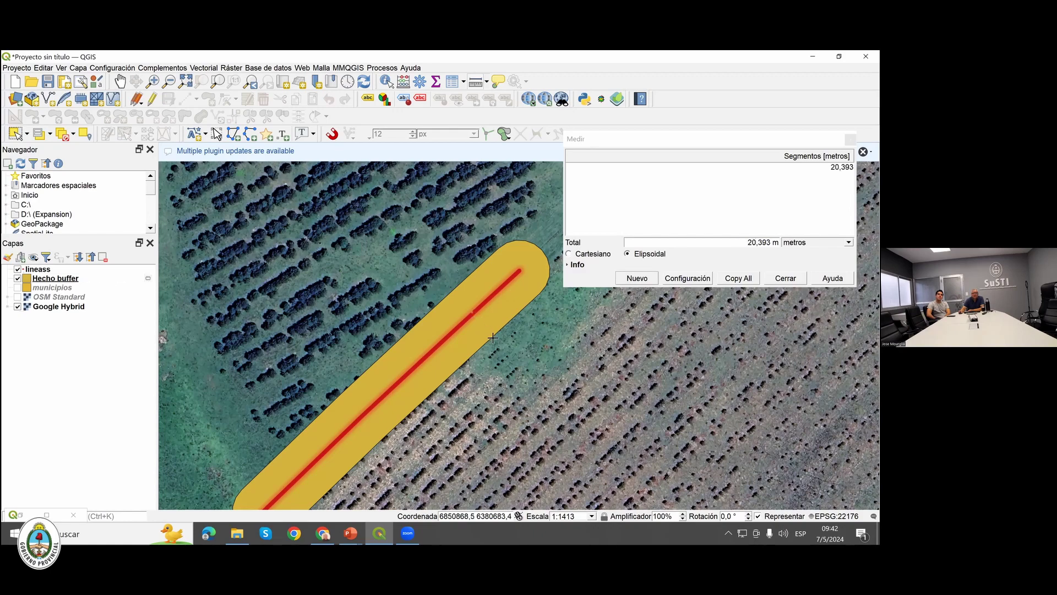
pyautogui.click(493, 337)
pyautogui.rightClick(496, 336)
pyautogui.click(633, 144)
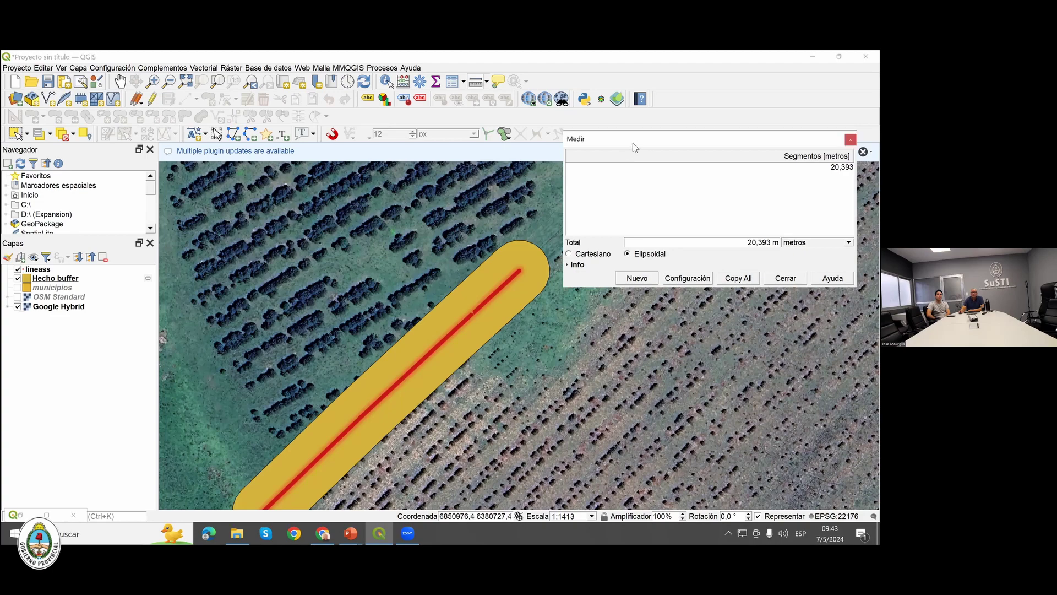
pyautogui.moveTo(633, 143); pyautogui.dragTo(608, 168)
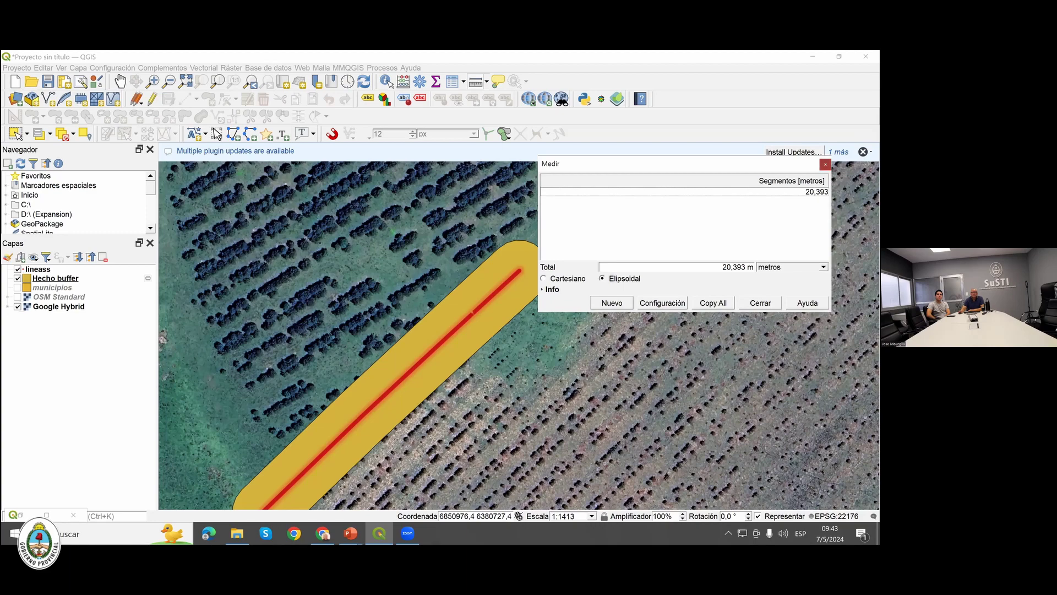
pyautogui.press('Escape')
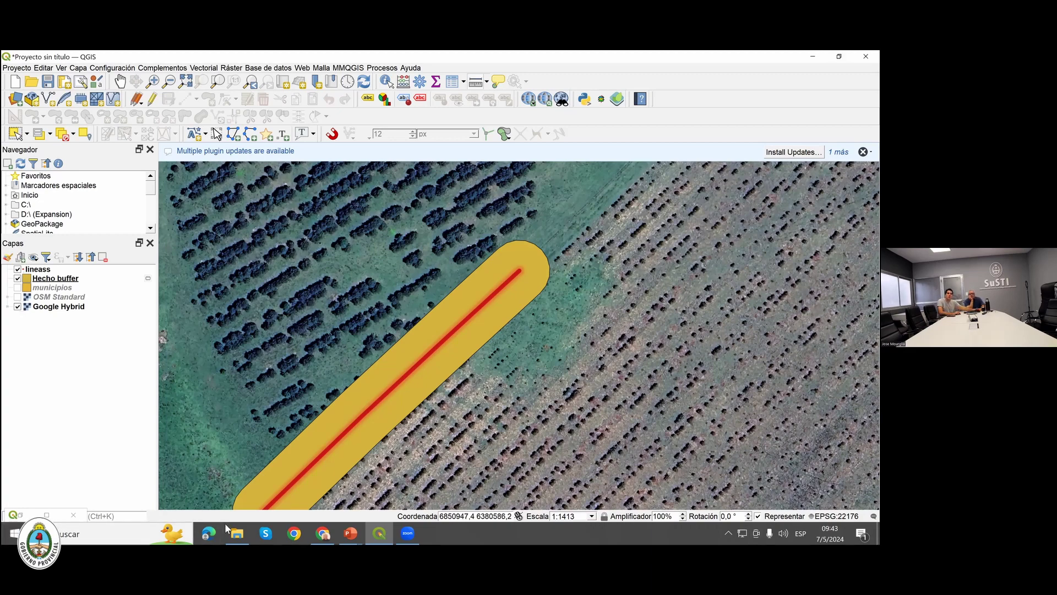
# Add Hospitales.gpkg from the CAPAS folder in File Explorer to the QGIS project and zoom to that layer's extent.
pyautogui.click(241, 533)
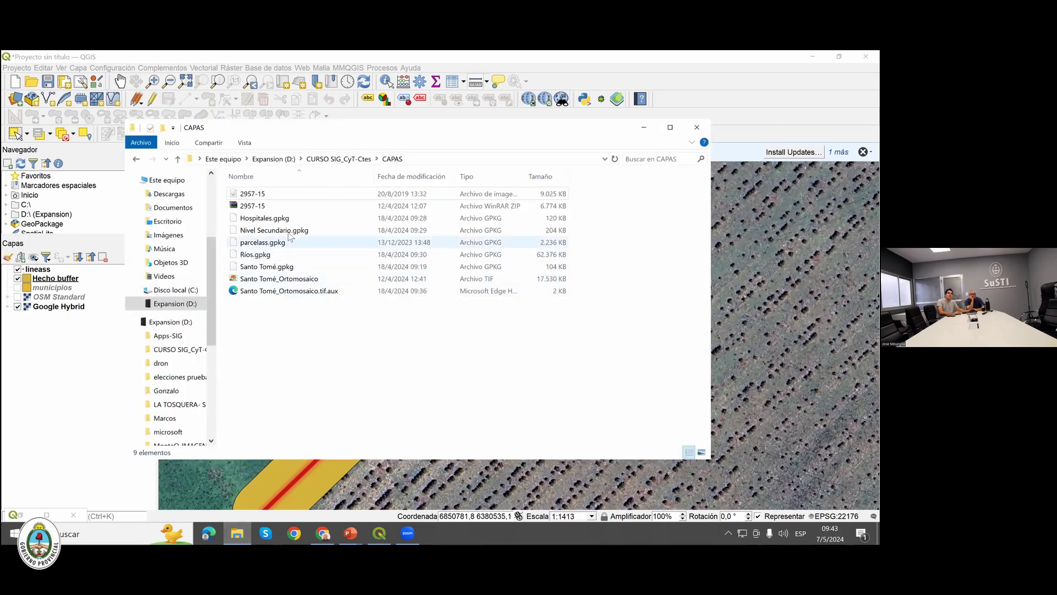
pyautogui.moveTo(293, 222); pyautogui.dragTo(826, 254)
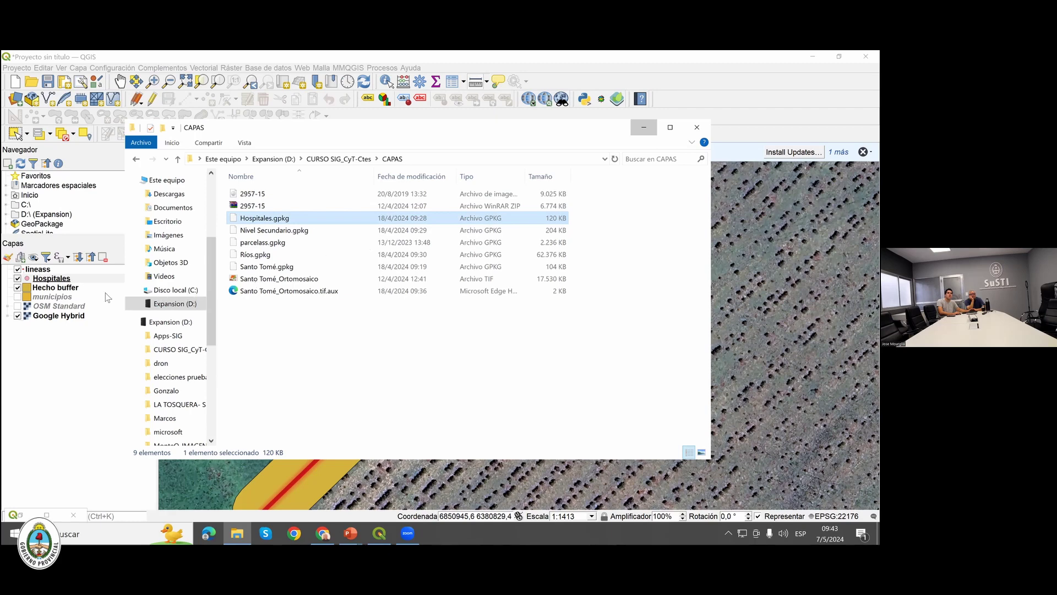
pyautogui.click(96, 296)
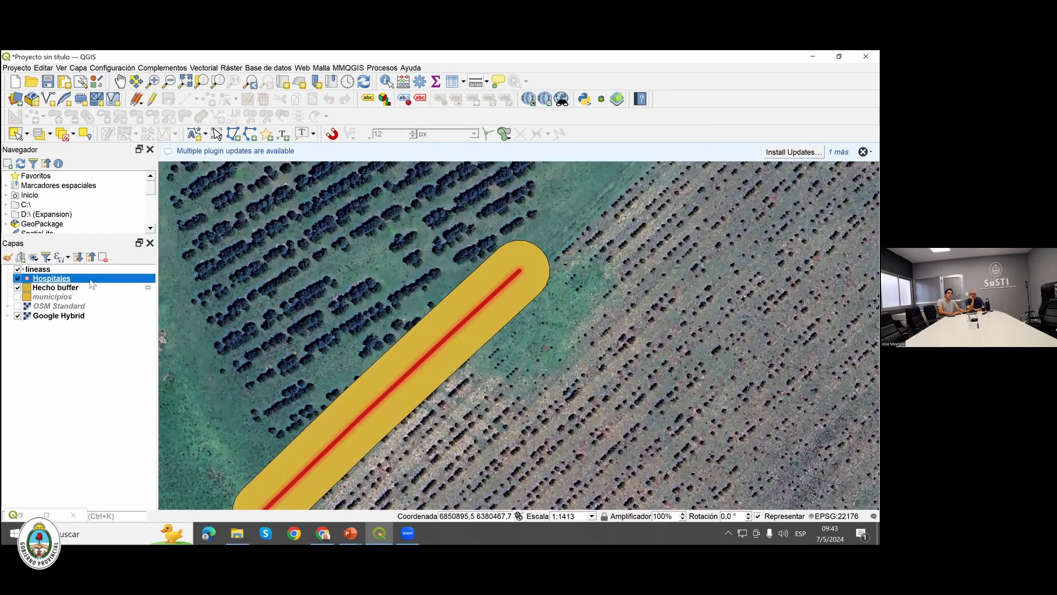
pyautogui.rightClick(76, 278)
pyautogui.click(104, 282)
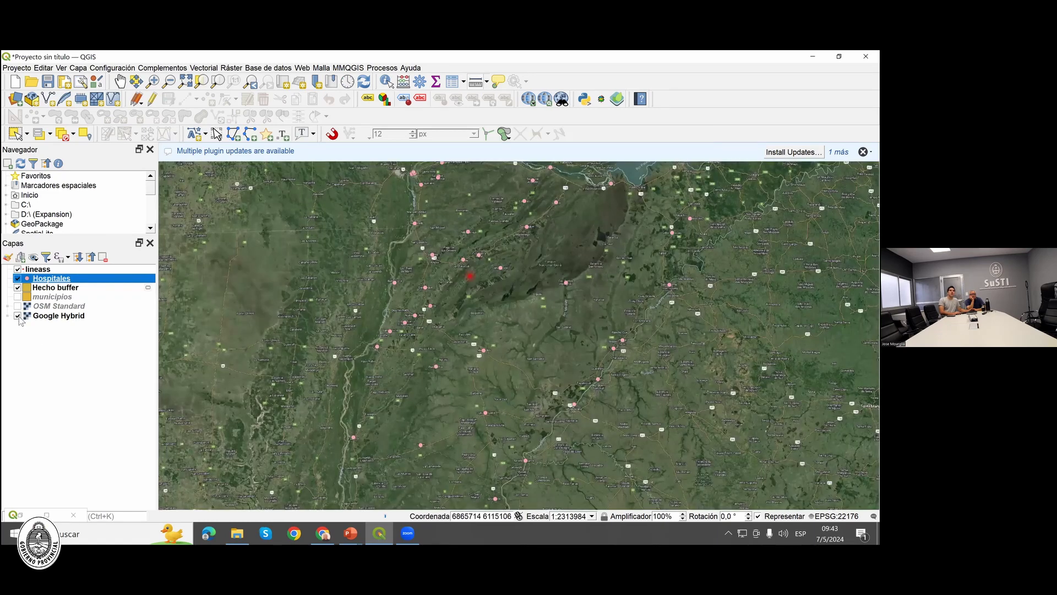
# Hide the Google Hybrid, Hecho buffer and lineass layers, keeping only Hospitales visible.
pyautogui.click(17, 316)
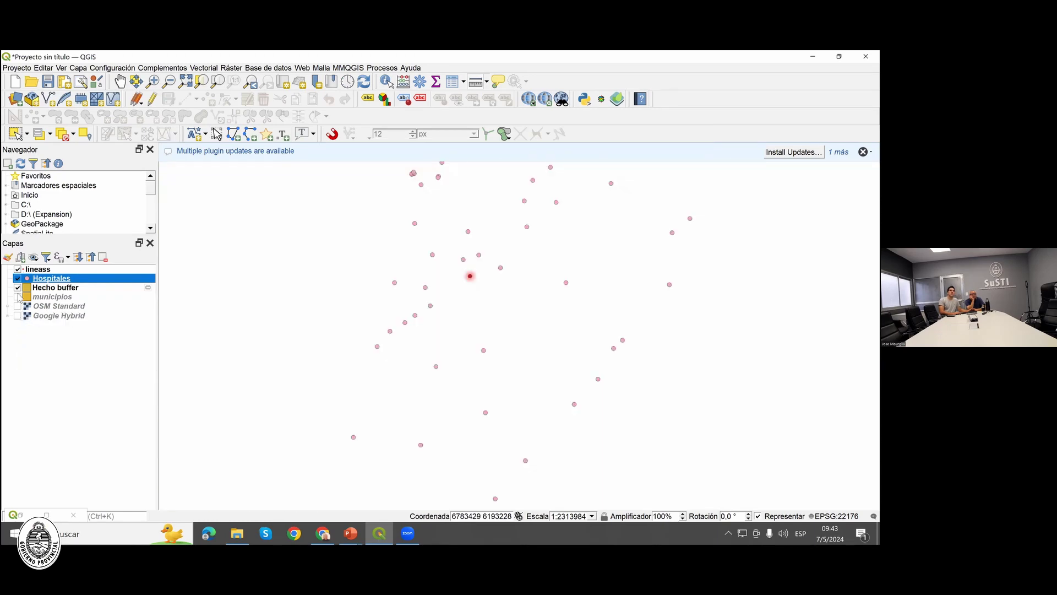
pyautogui.click(18, 287)
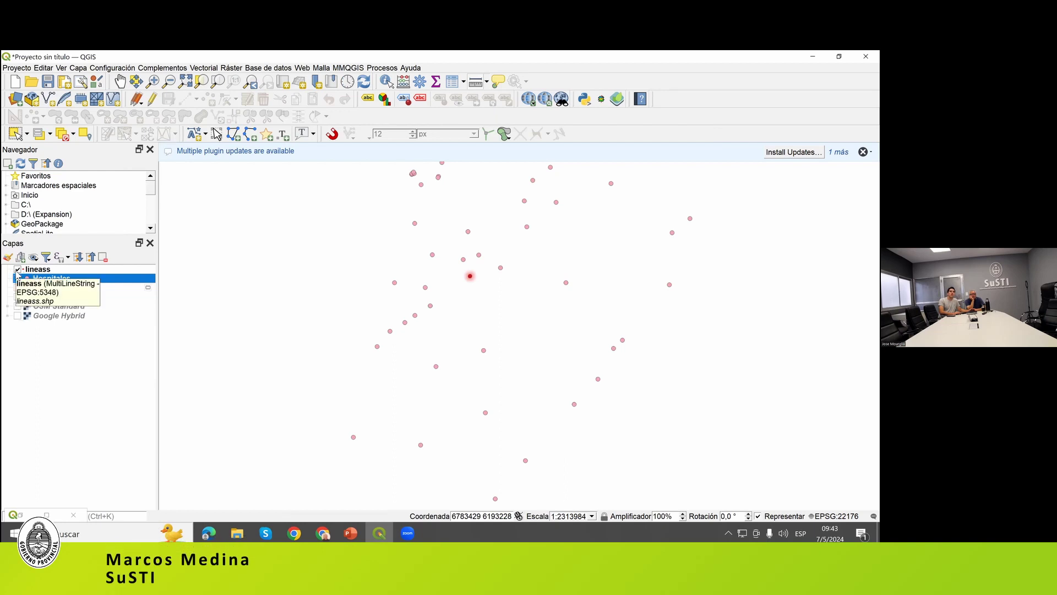
pyautogui.click(18, 268)
pyautogui.click(17, 278)
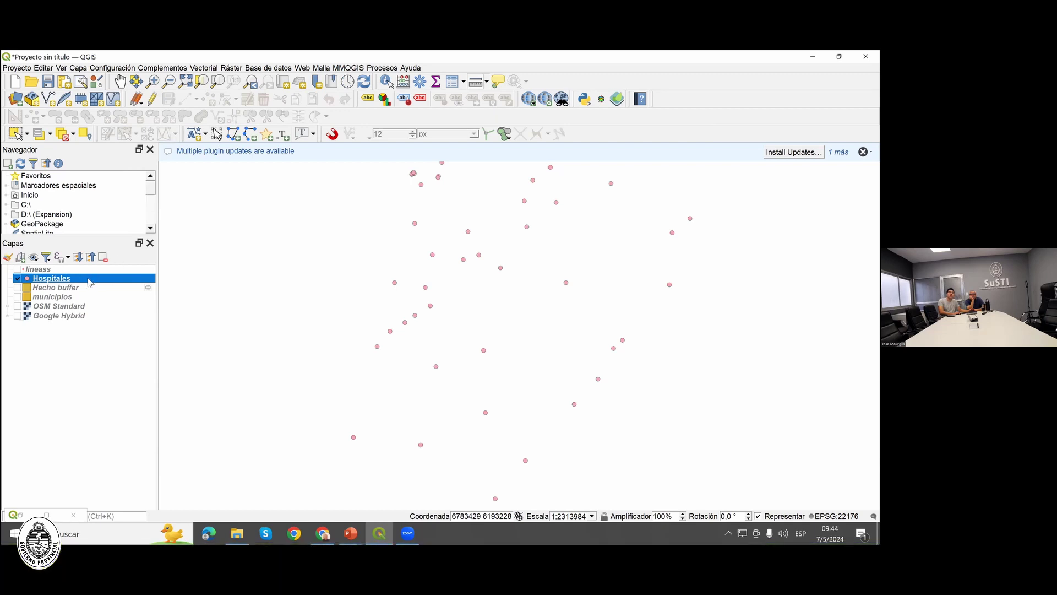
# Examine the Hospitales layer's general information and assigned coordinate reference system in its properties.
pyautogui.doubleClick(89, 282)
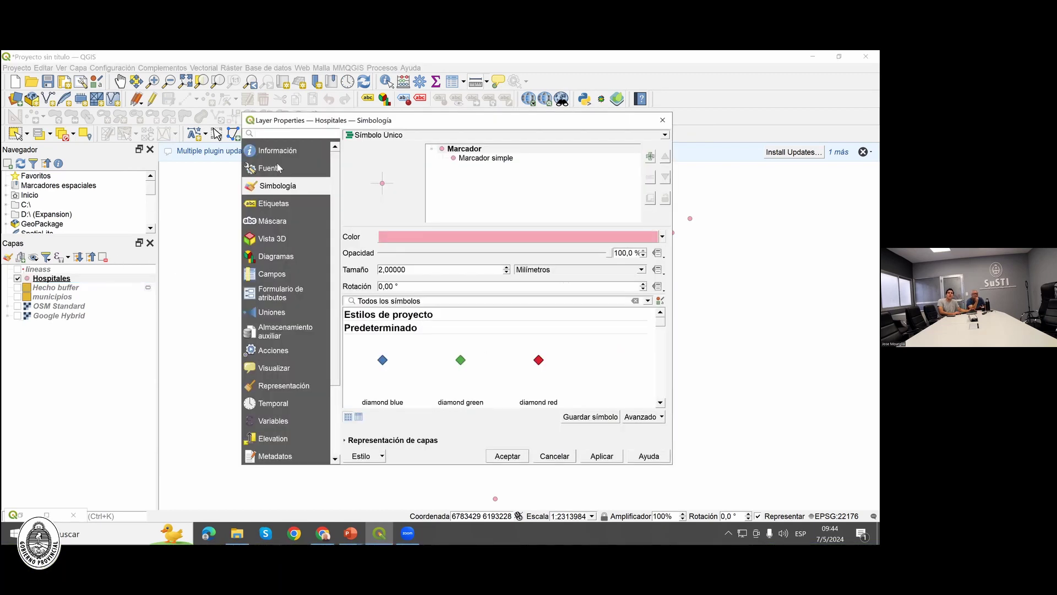
pyautogui.click(279, 155)
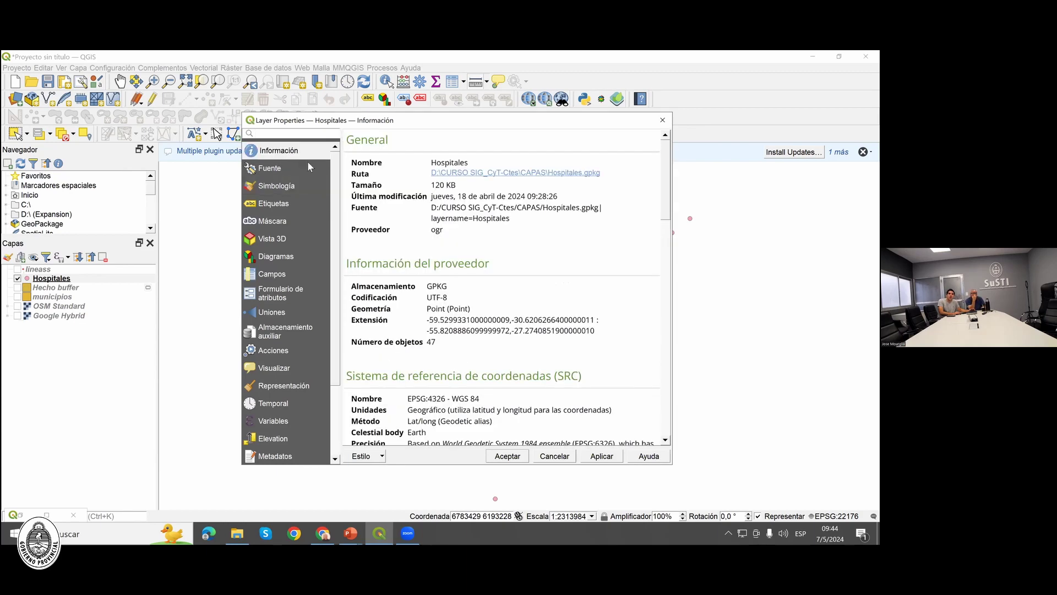
pyautogui.click(281, 169)
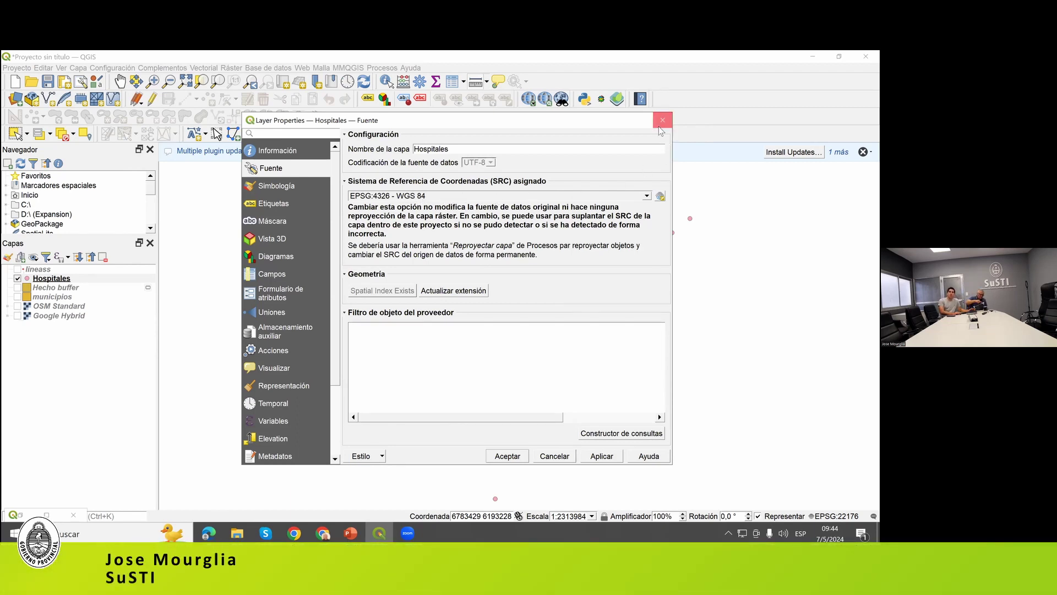
pyautogui.click(665, 124)
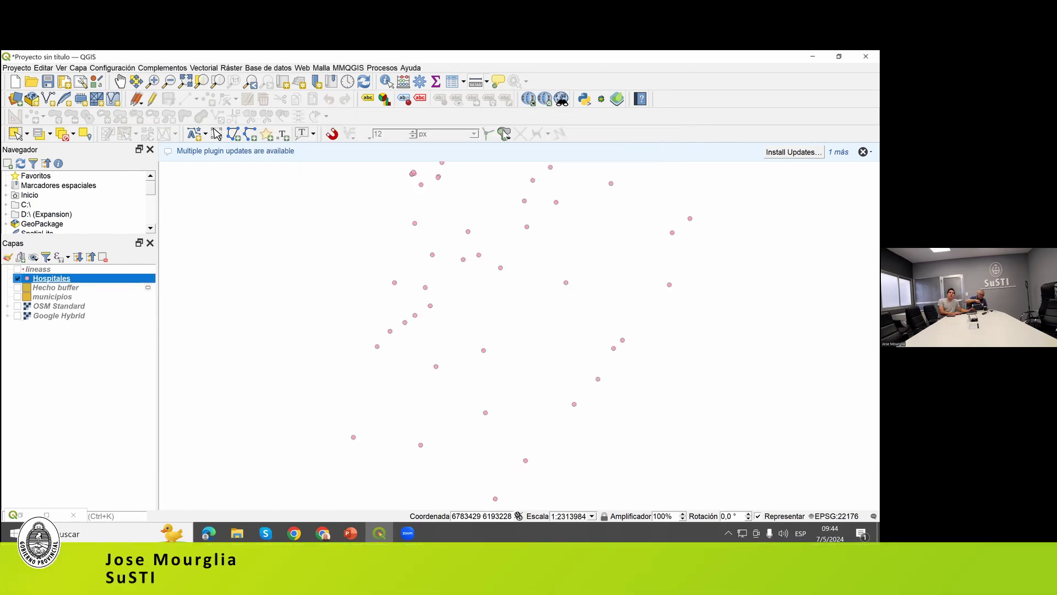
# Find the Reproyectar capa algorithm in the processing toolbox by searching "reproyecta" and open it for the Hospitales layer.
pyautogui.click(420, 82)
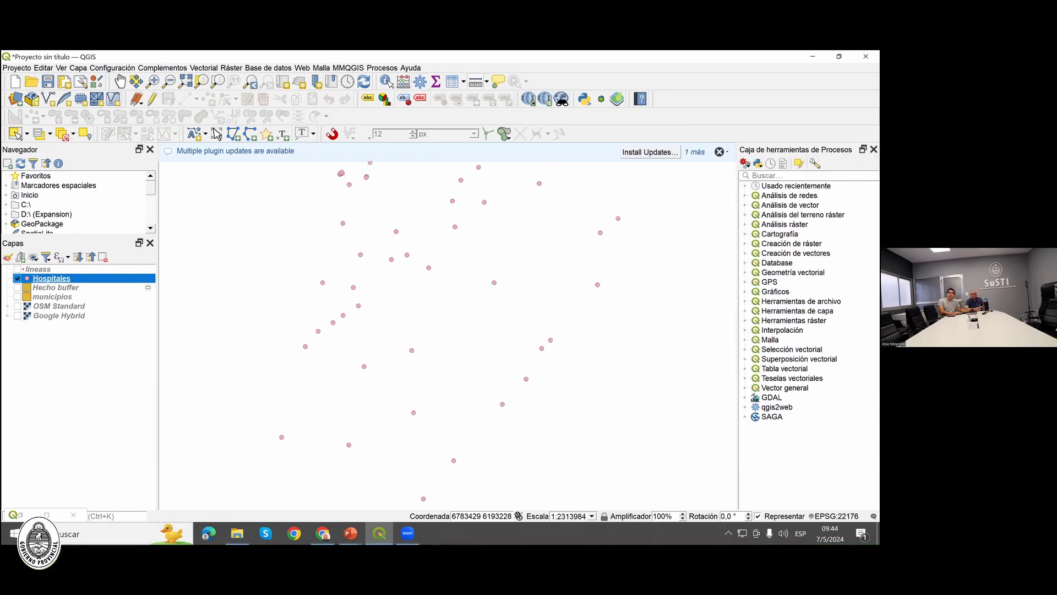
pyautogui.click(420, 83)
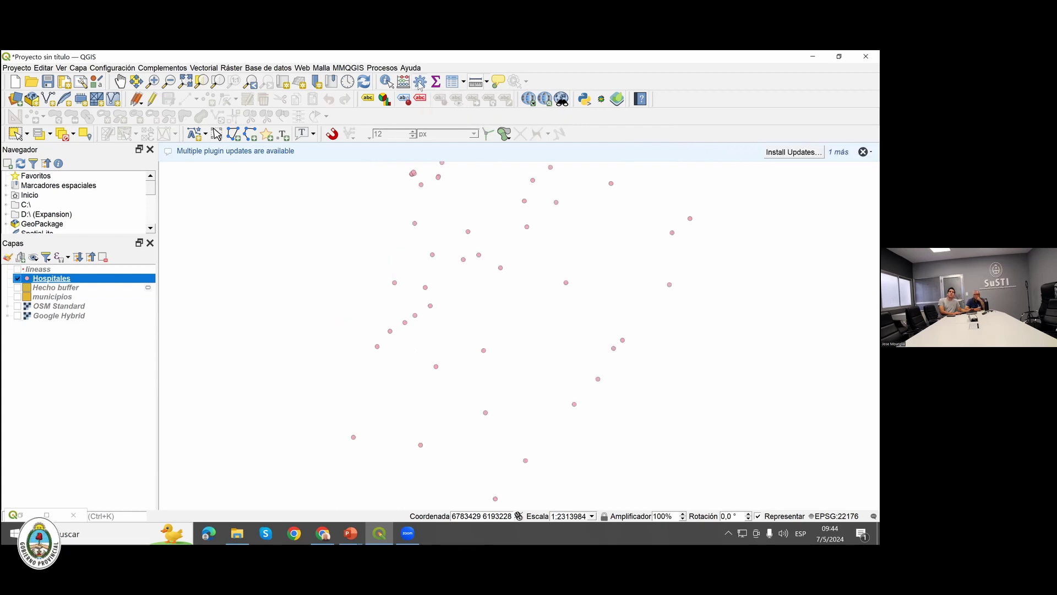
pyautogui.click(420, 82)
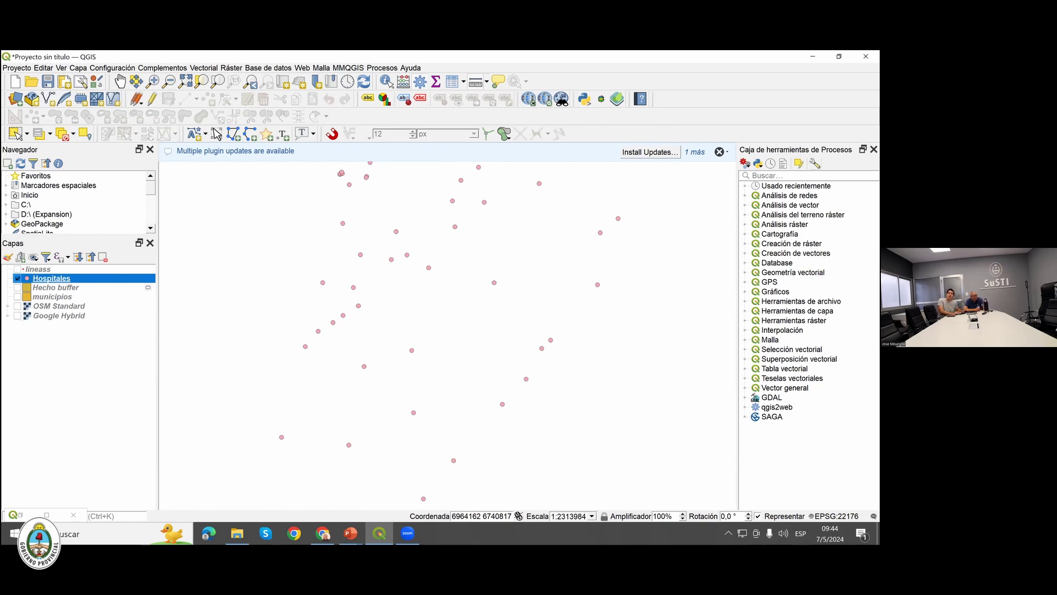
pyautogui.click(771, 175)
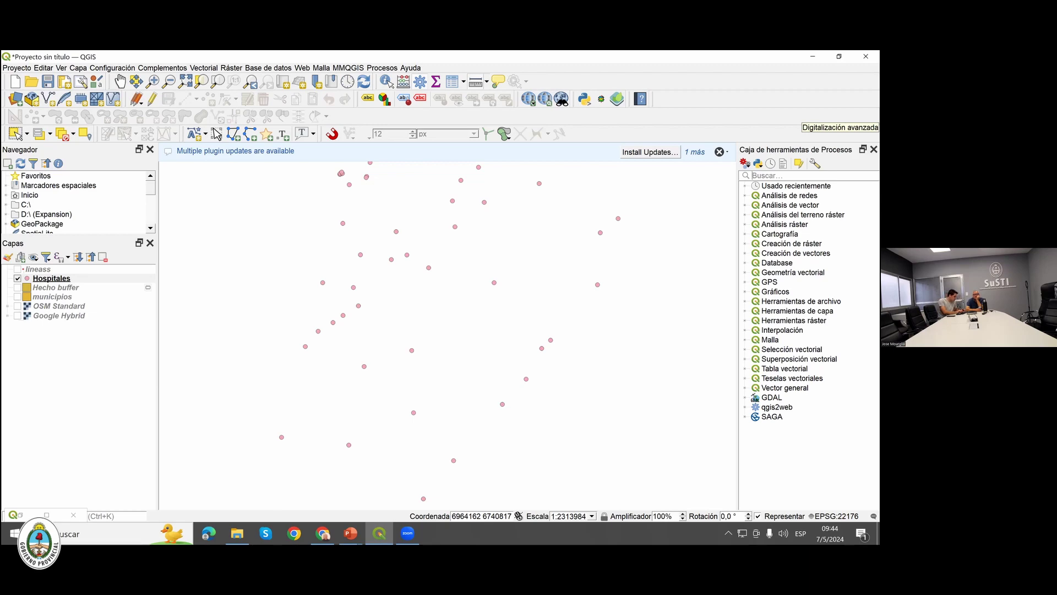
pyautogui.write('reproyecta')
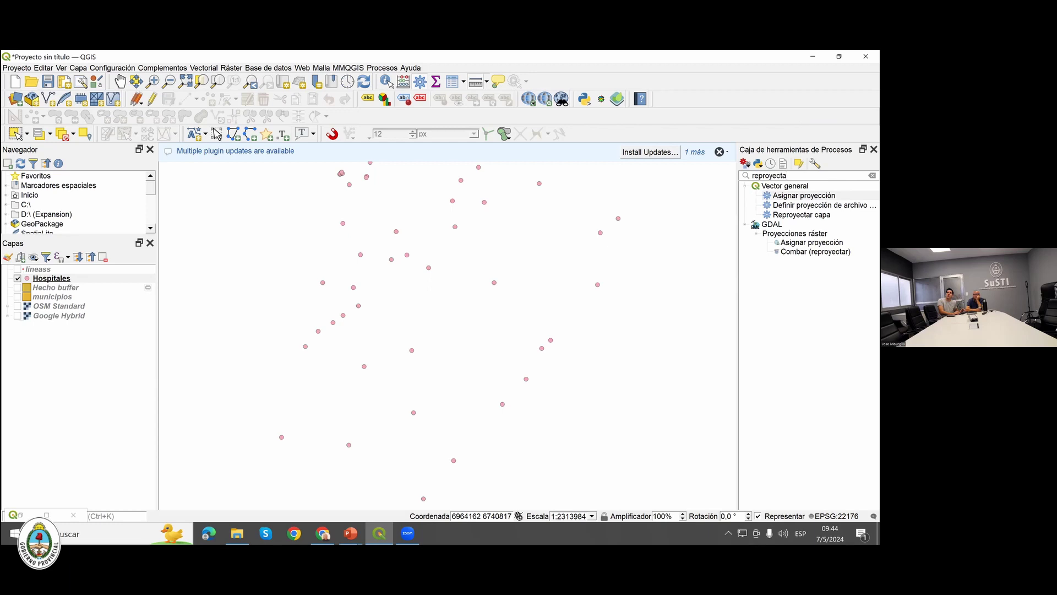
pyautogui.click(801, 215)
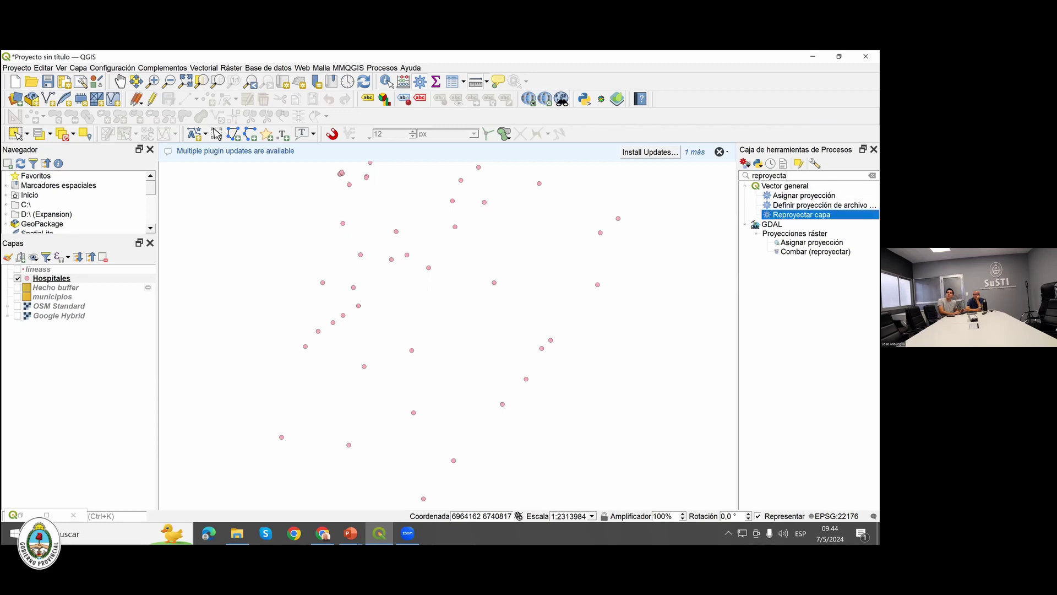
pyautogui.doubleClick(801, 215)
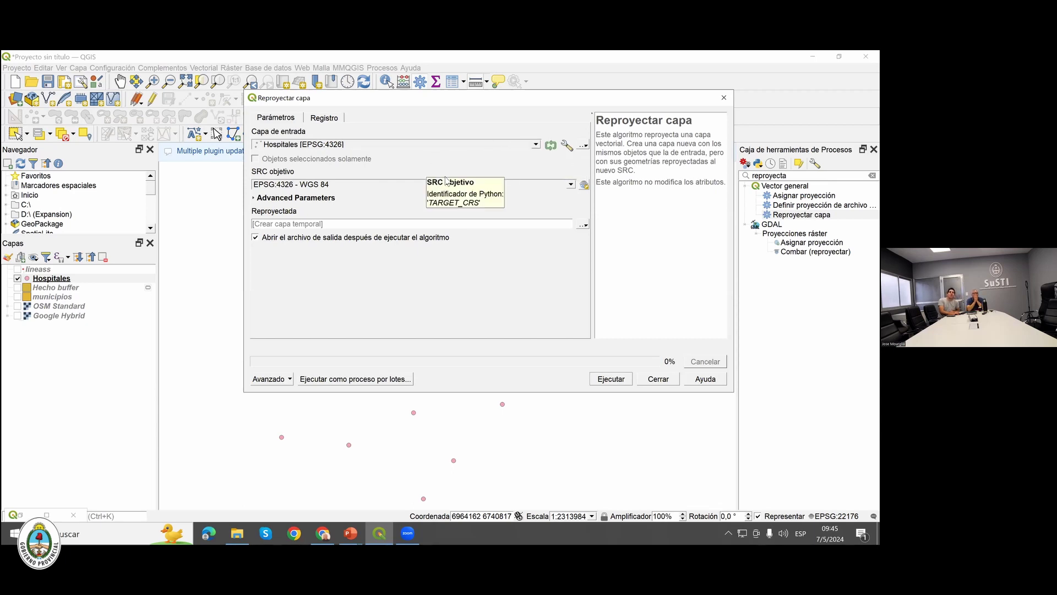
# Reproject Hospitales to EPSG:5348 - POSGAR 2007 / Argentina 6 as a temporary layer and close the algorithm dialog.
pyautogui.click(570, 185)
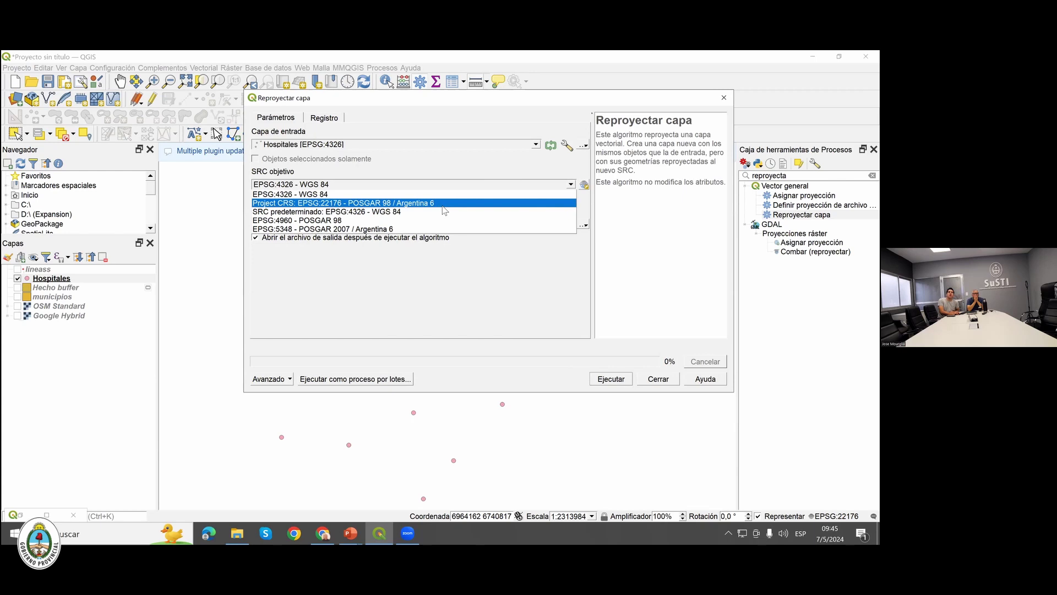
pyautogui.click(371, 228)
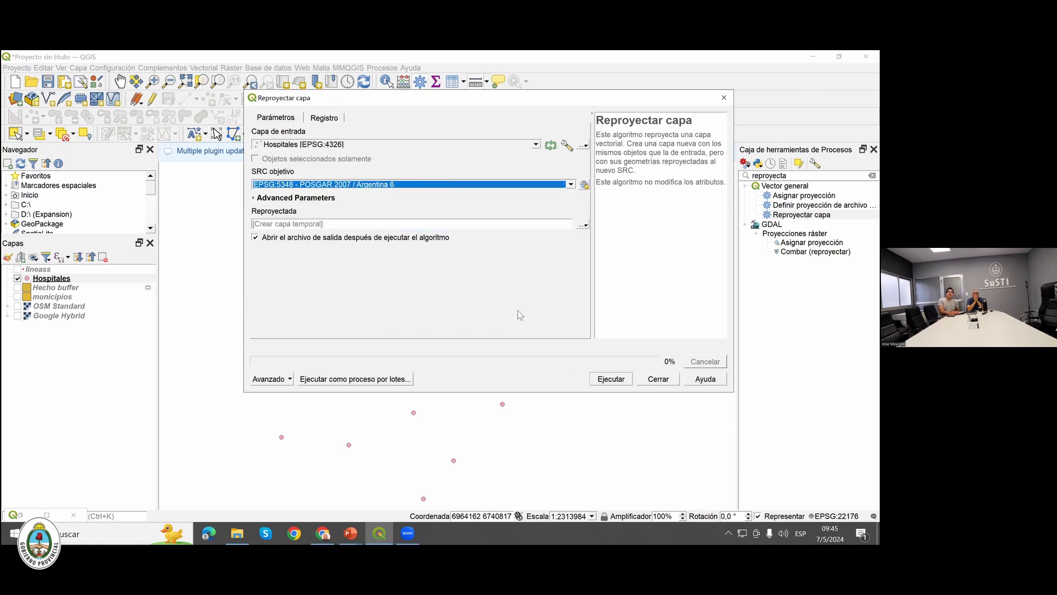
pyautogui.click(610, 378)
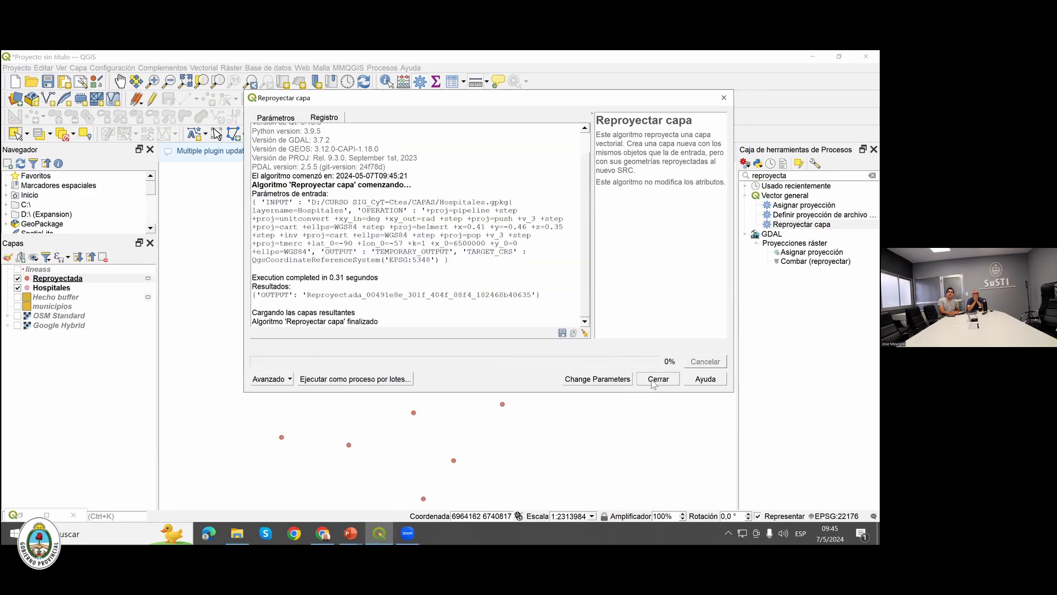
pyautogui.click(657, 379)
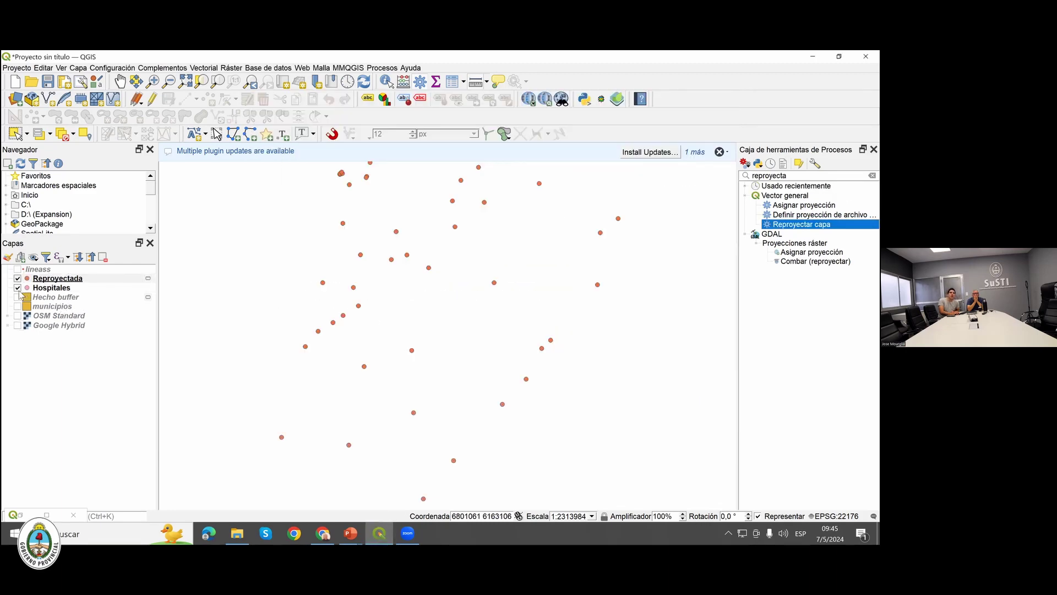
# Hide the original Hospitales layer and zoom to the extent of the reprojected layer.
pyautogui.click(35, 279)
pyautogui.click(18, 287)
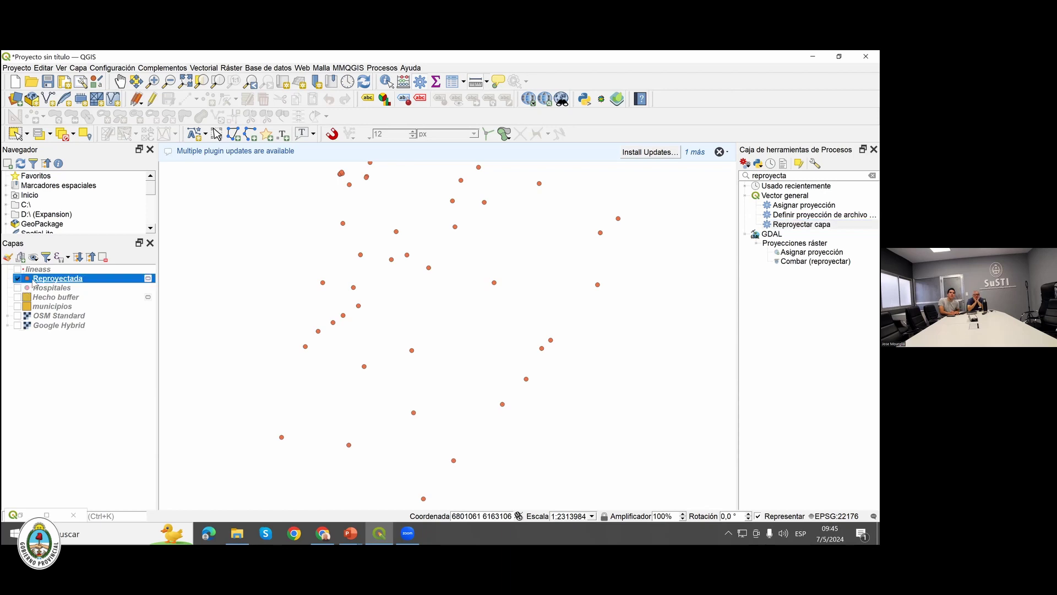
pyautogui.rightClick(34, 281)
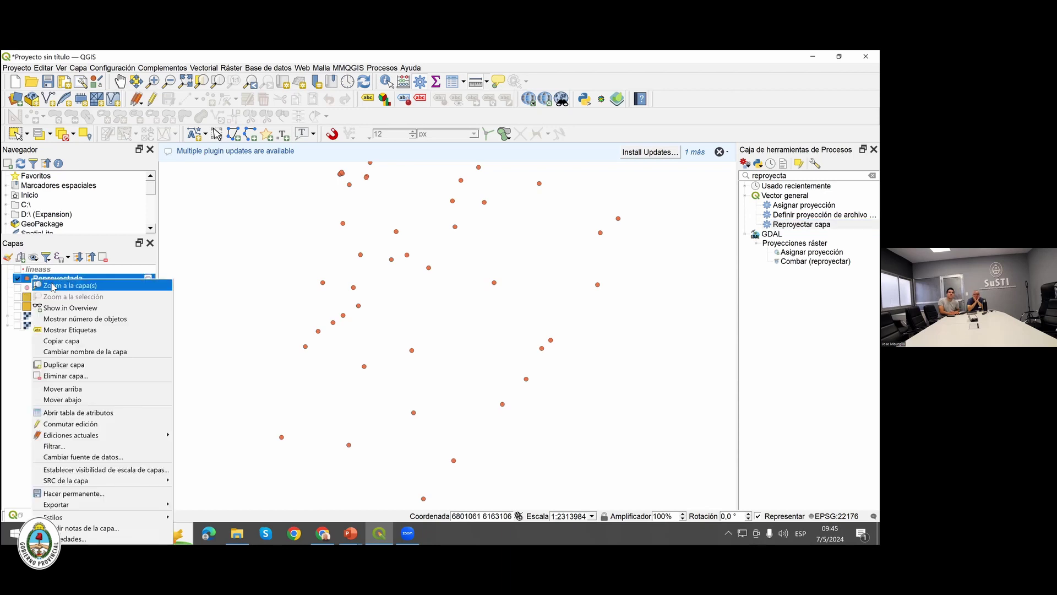
pyautogui.click(54, 286)
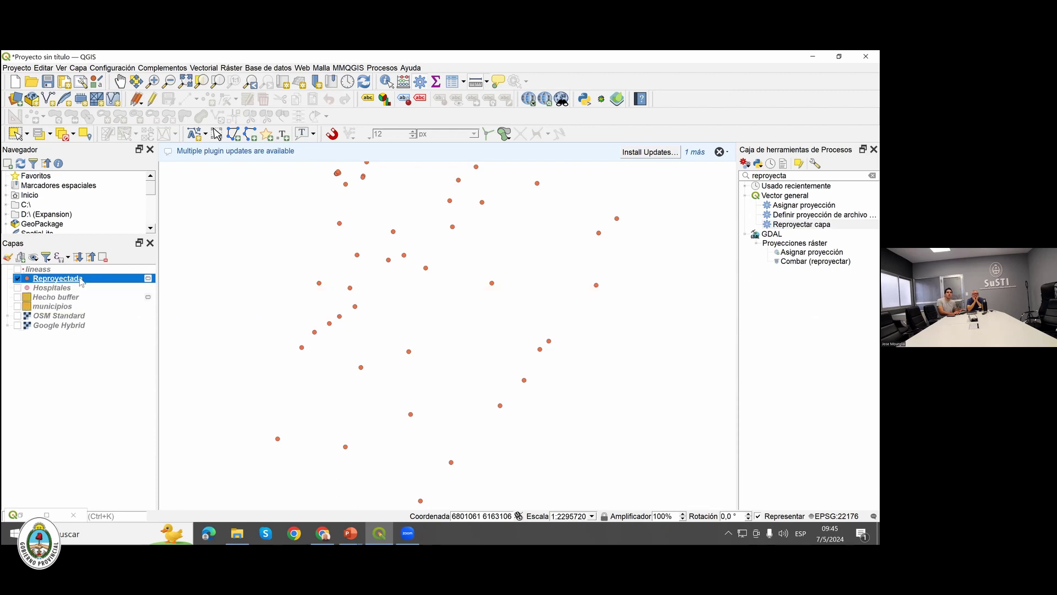
# Rename the Reproyectada layer as Hospitales-Reproyectada in its properties.
pyautogui.doubleClick(78, 278)
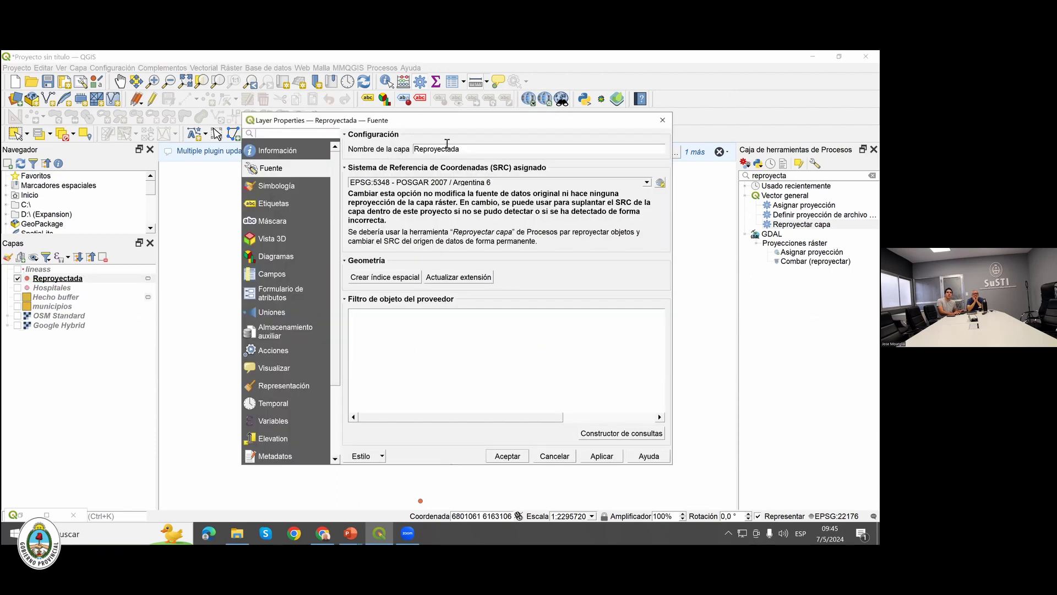
pyautogui.moveTo(463, 150); pyautogui.dragTo(365, 152)
pyautogui.write('Hospitales-R')
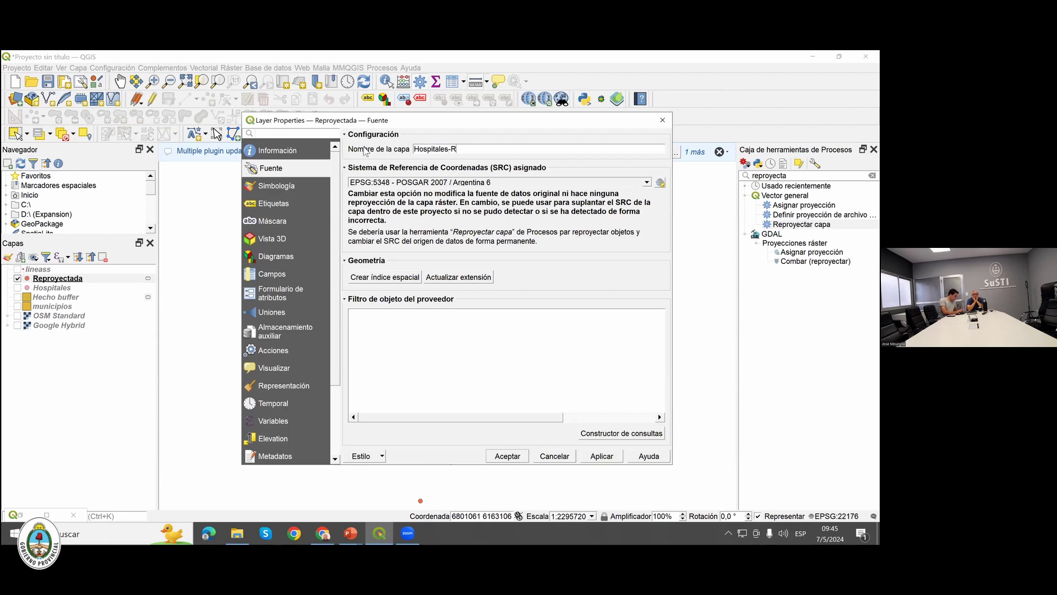
pyautogui.write('eproyectada')
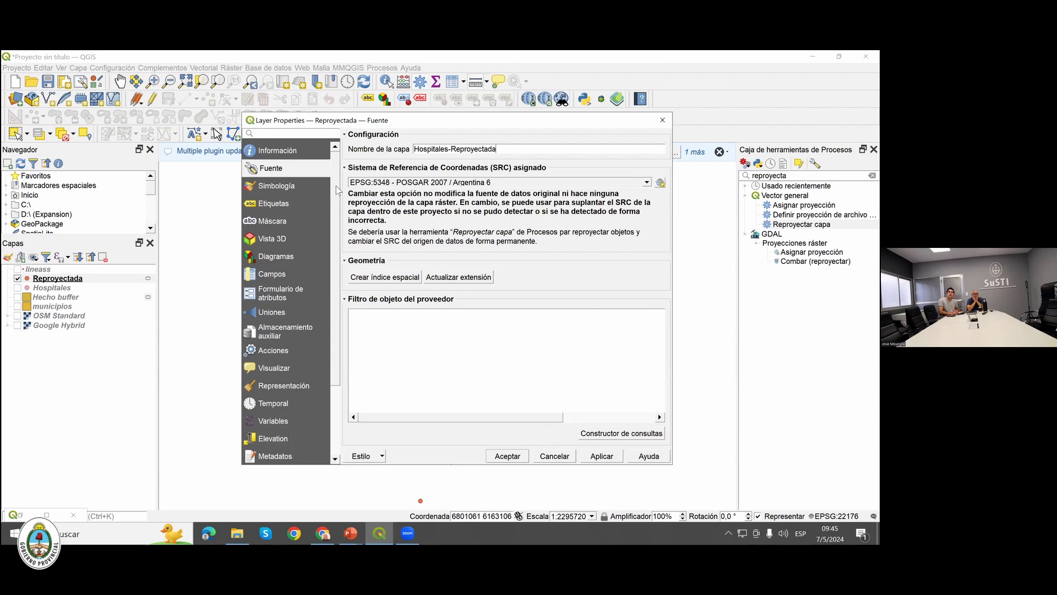
pyautogui.click(602, 455)
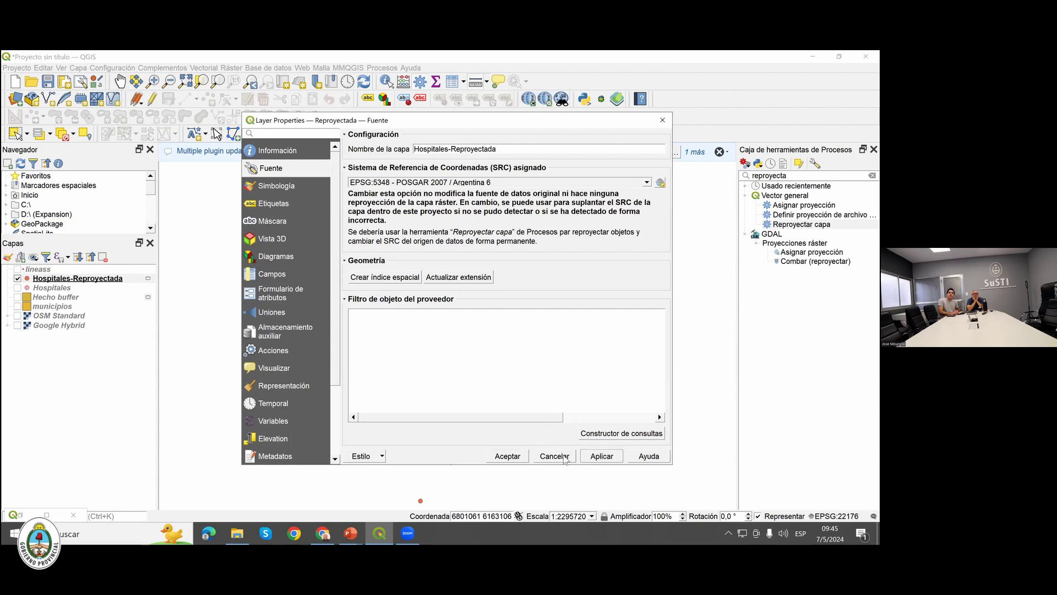
pyautogui.click(518, 456)
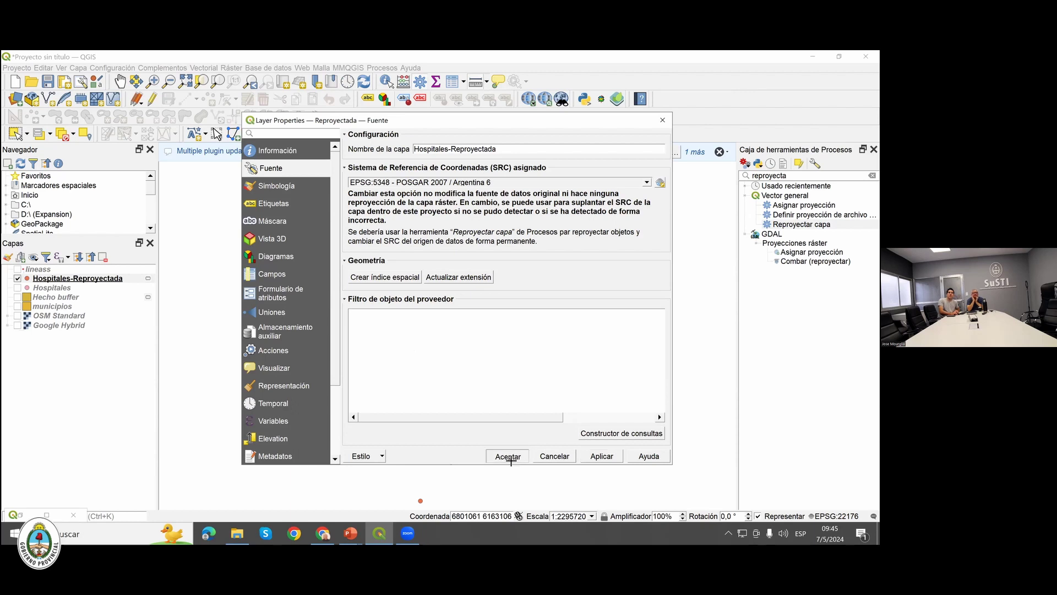
# Check the coordinate reference system assigned to Hospitales-Reproyectada in its layer properties.
pyautogui.click(88, 279)
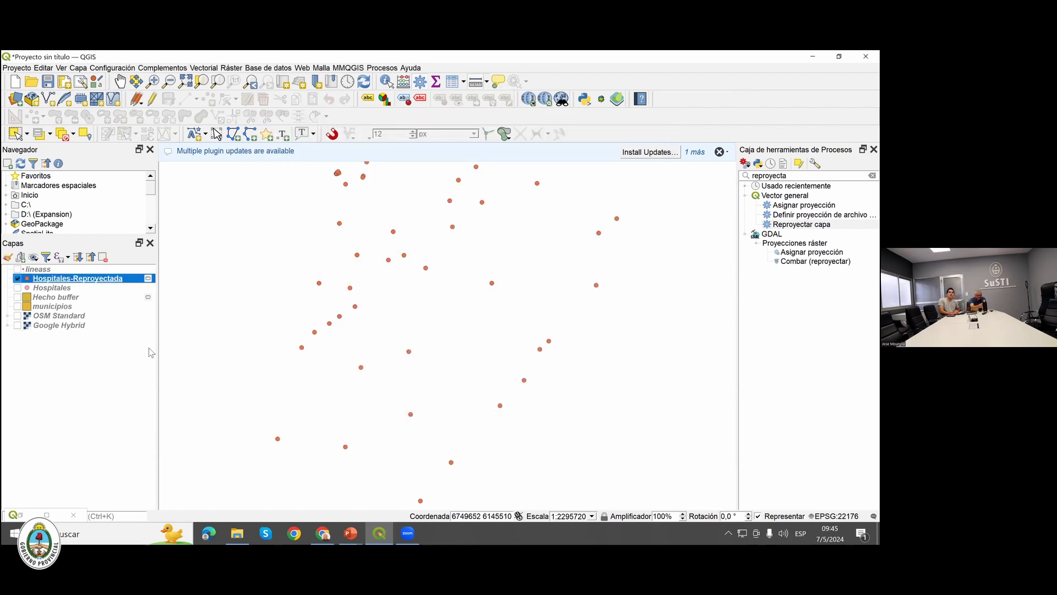
pyautogui.doubleClick(88, 279)
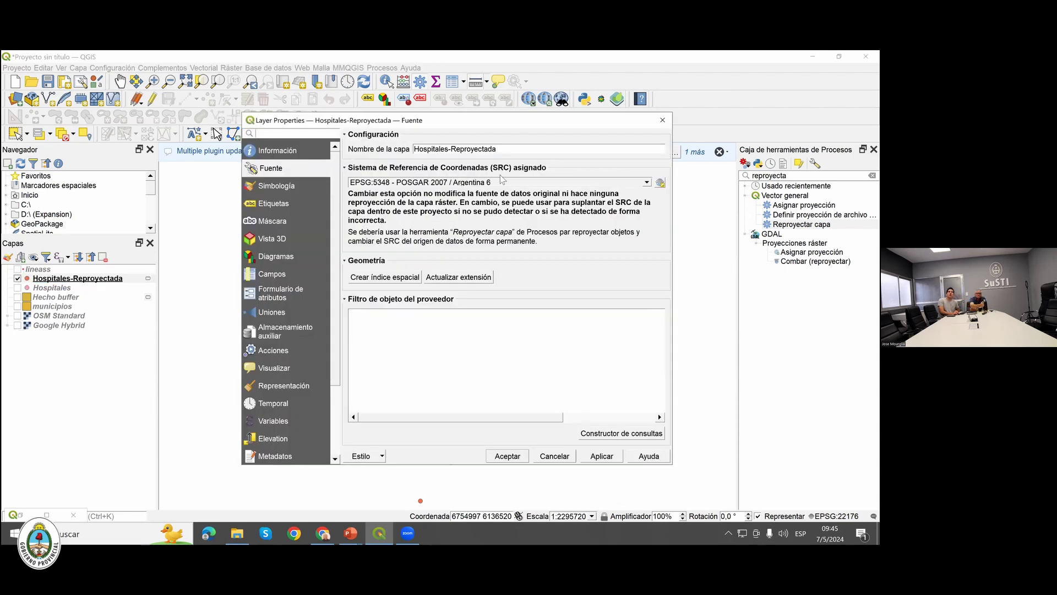
pyautogui.click(662, 120)
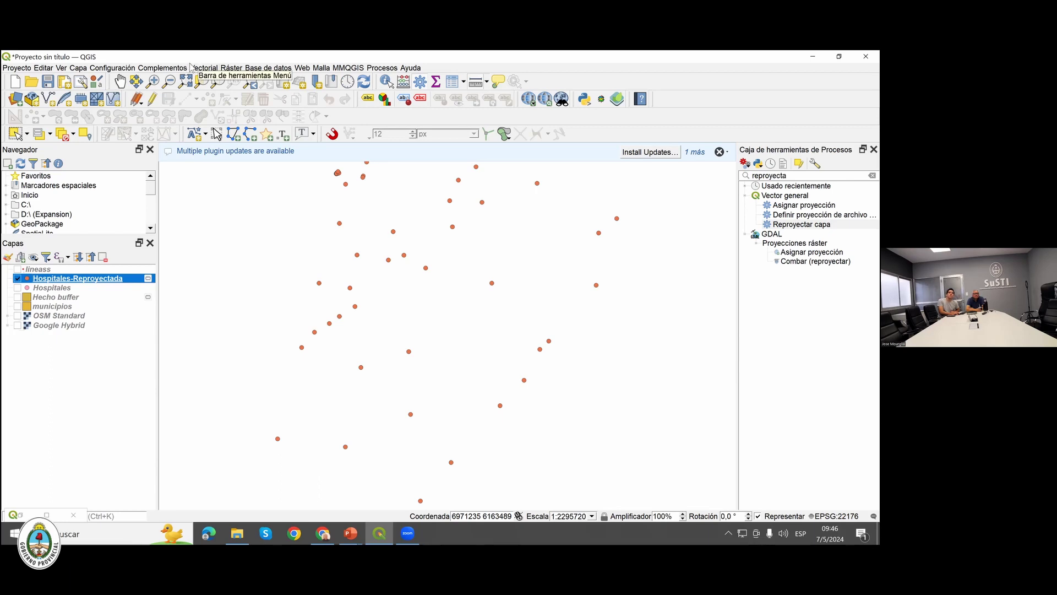
# Open the Buffer geoprocessing tool for the Hospitales-Reproyectada layer and set the distance to 2000 metres.
pyautogui.click(207, 69)
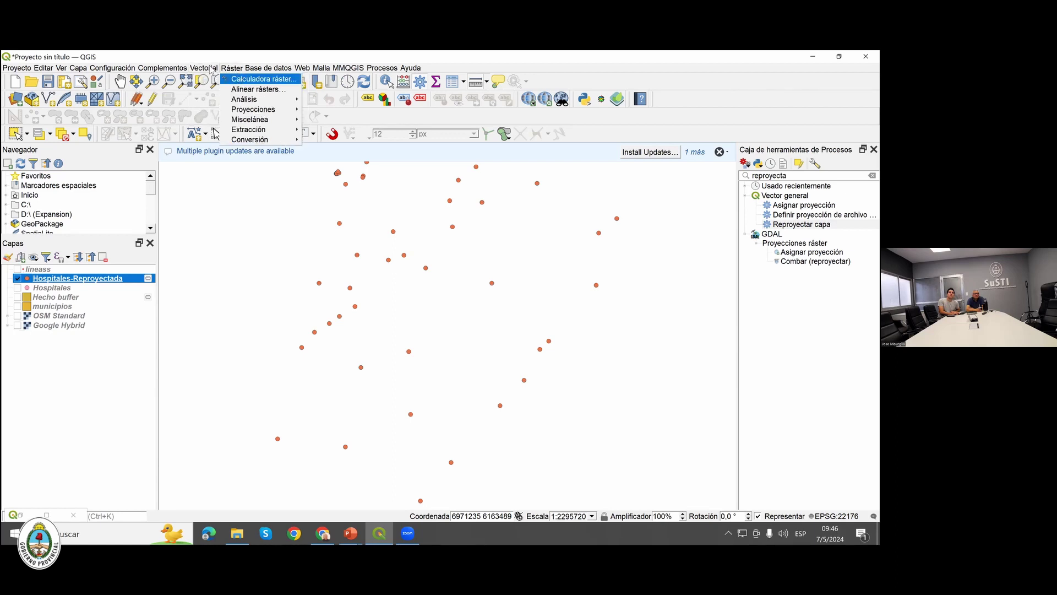
pyautogui.moveTo(240, 82)
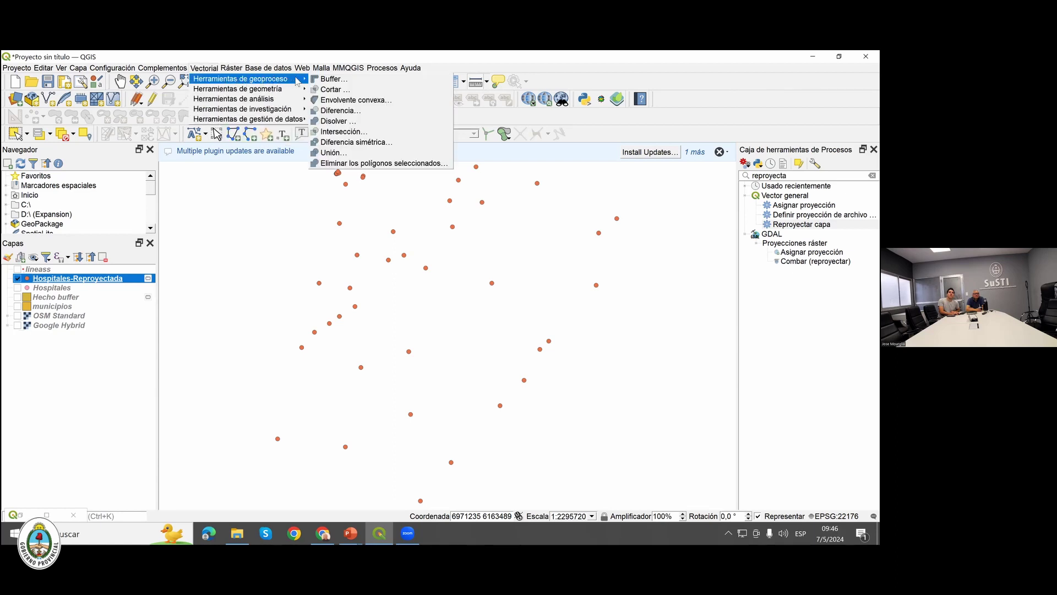
pyautogui.click(318, 81)
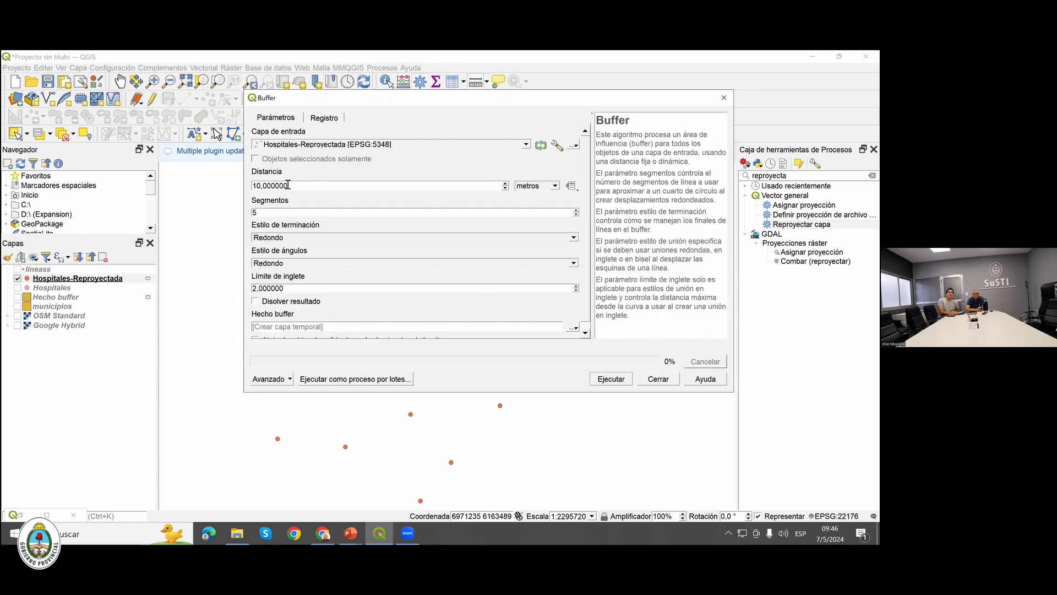
pyautogui.moveTo(288, 186); pyautogui.dragTo(250, 186)
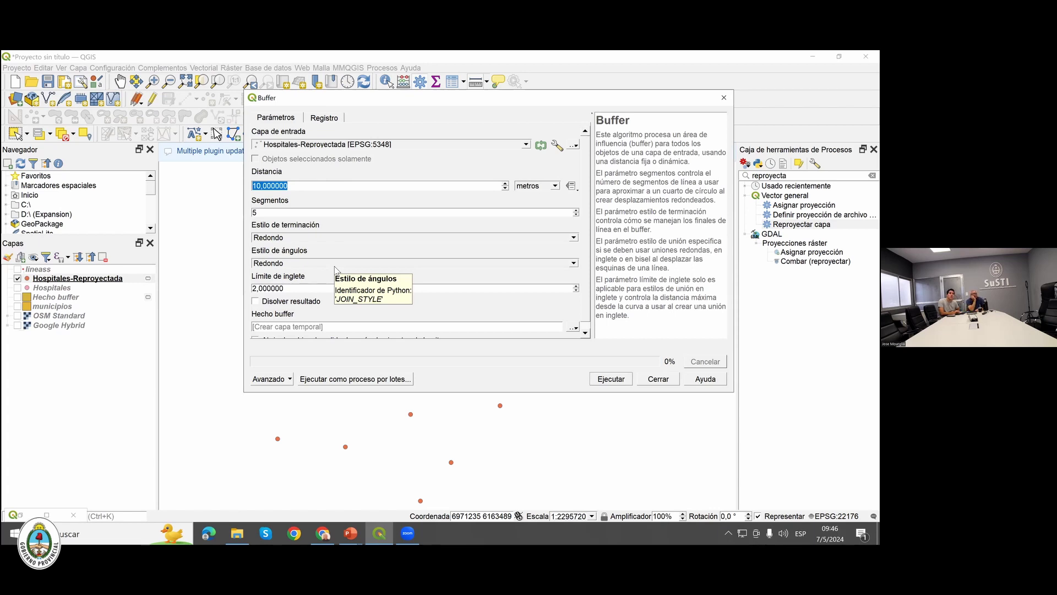
pyautogui.write('2')
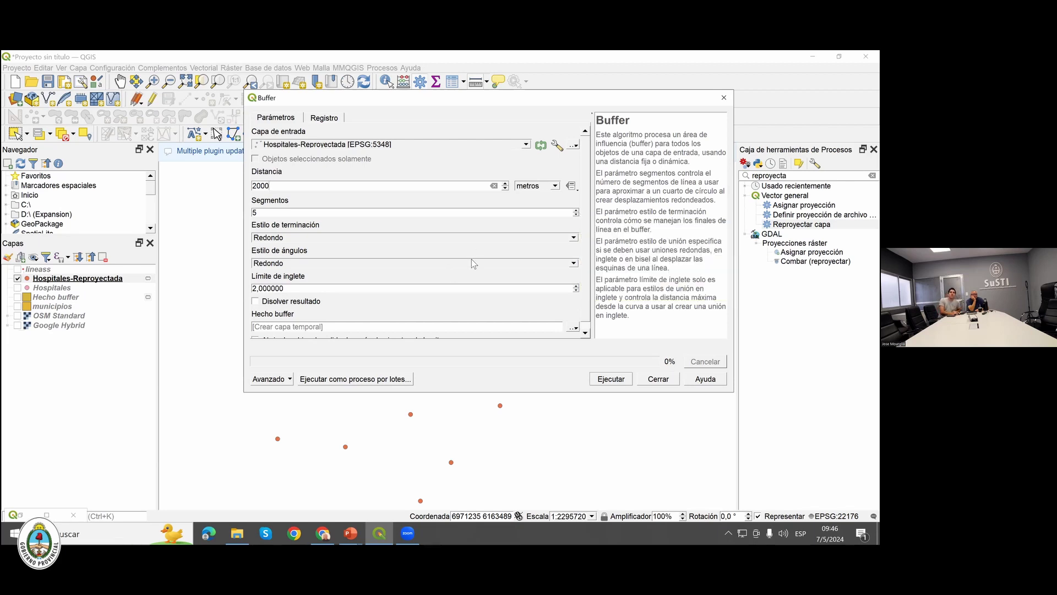
# Keep the Redondo end cap style and run the buffer with the result in a temporary layer.
pyautogui.click(575, 237)
pyautogui.click(577, 247)
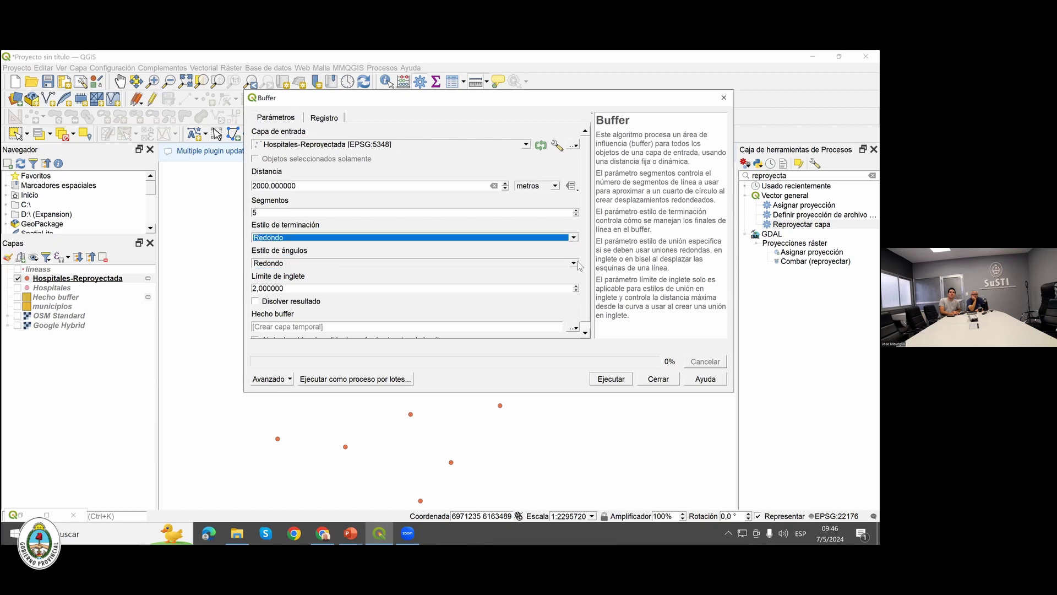
pyautogui.click(592, 300)
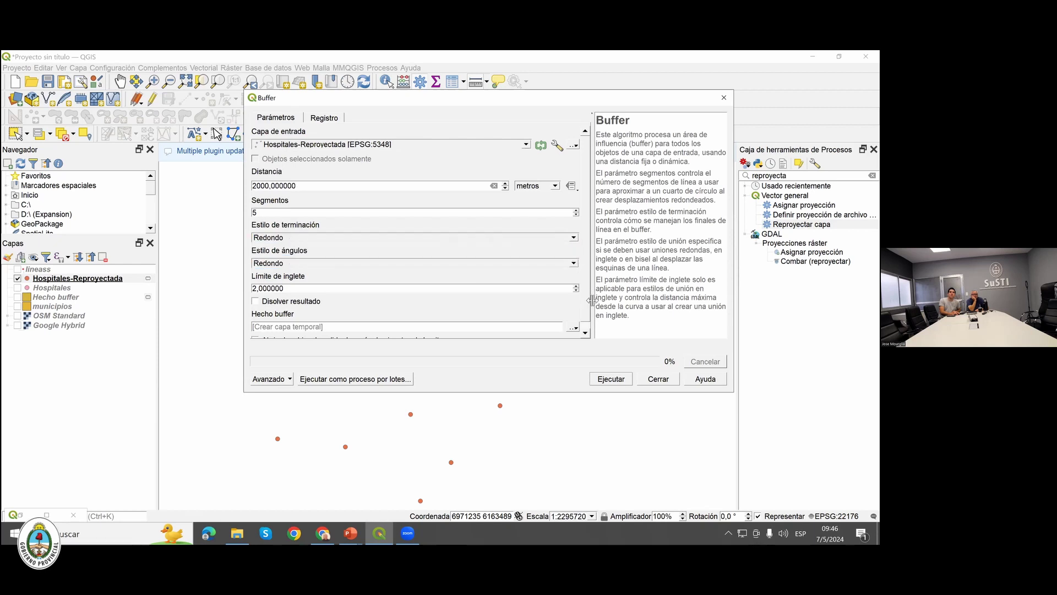
pyautogui.scroll(-1, 572, 298)
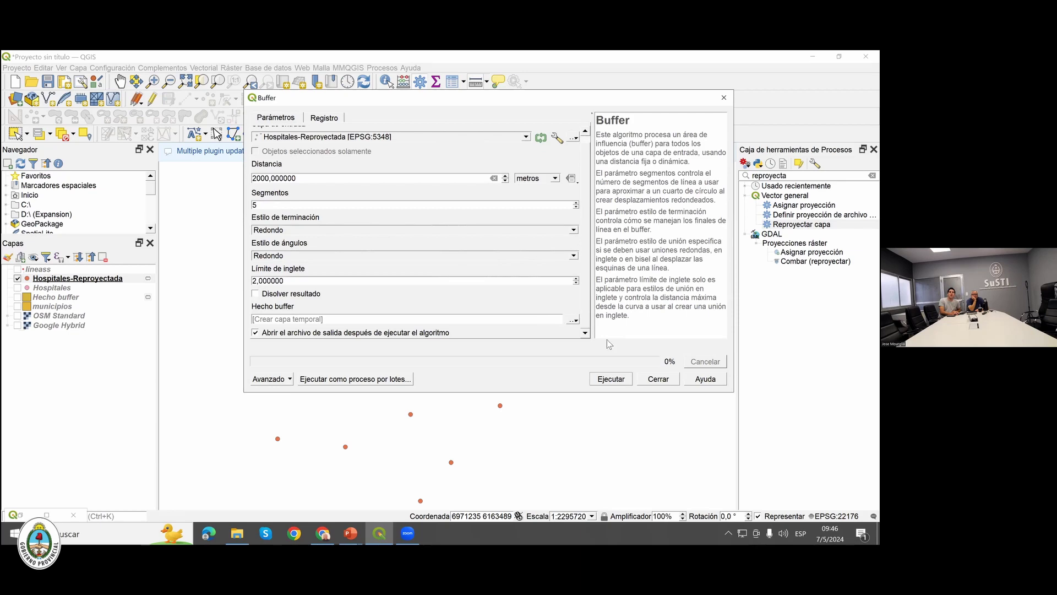
pyautogui.click(614, 380)
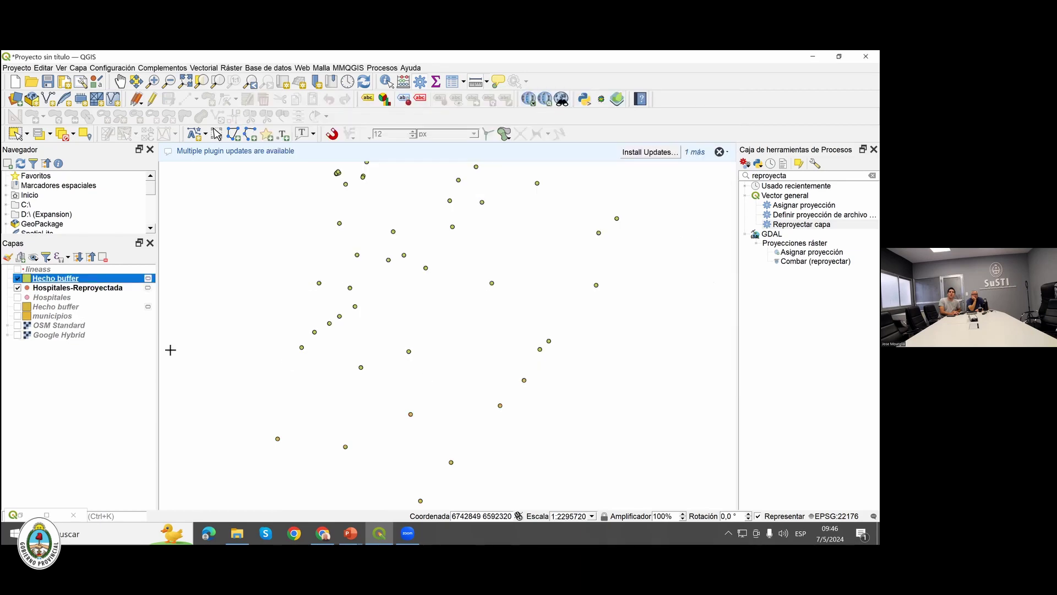
# Zoom in on a single hospital's circular buffer and show the OSM Standard base map beneath it.
pyautogui.rightClick(79, 282)
pyautogui.click(109, 285)
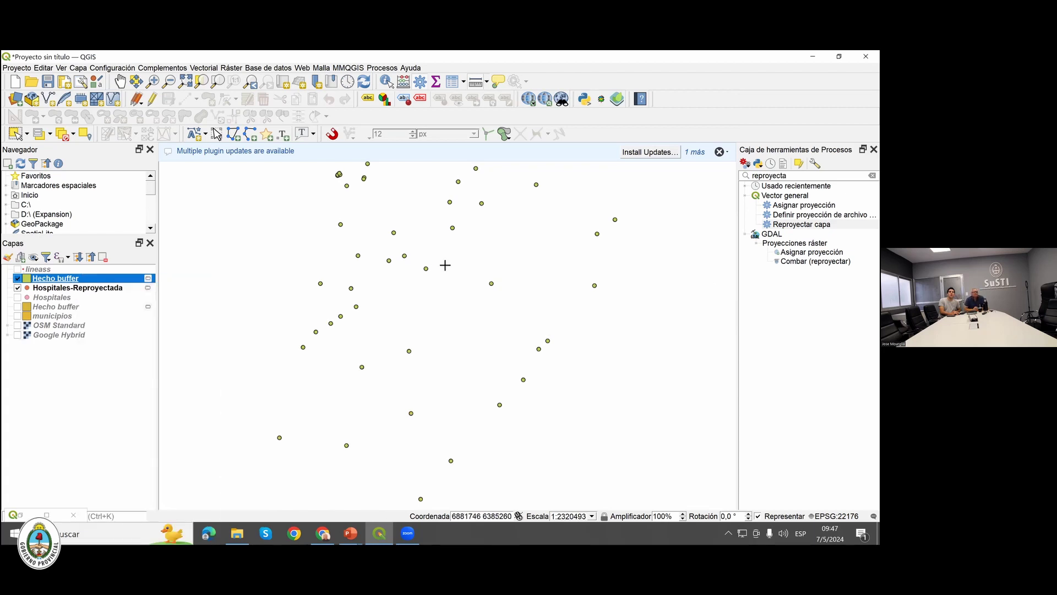
pyautogui.scroll(2, 430, 269)
pyautogui.scroll(2, 449, 268)
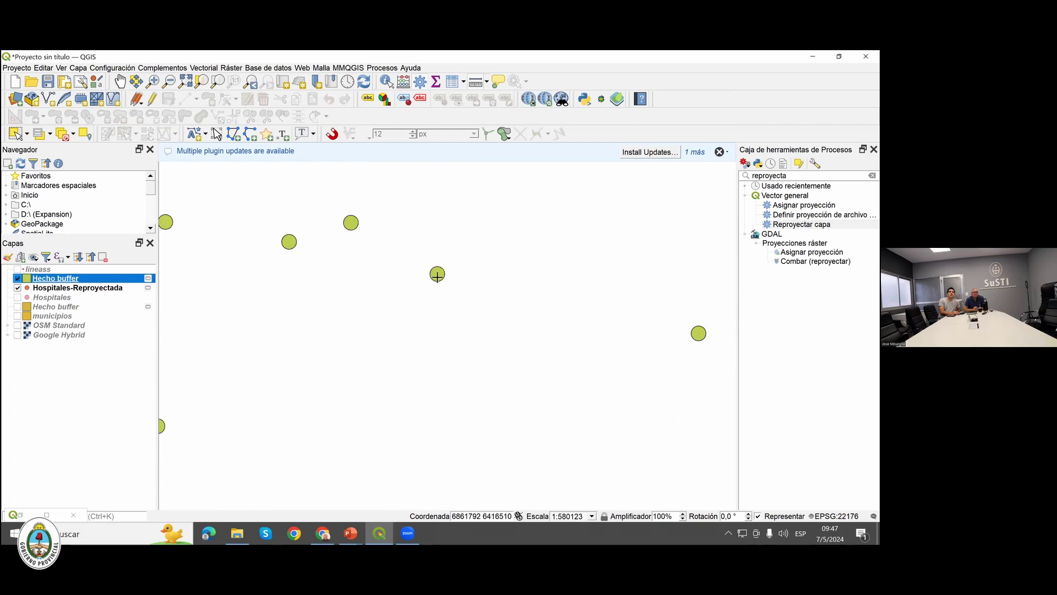
pyautogui.scroll(1, 386, 309)
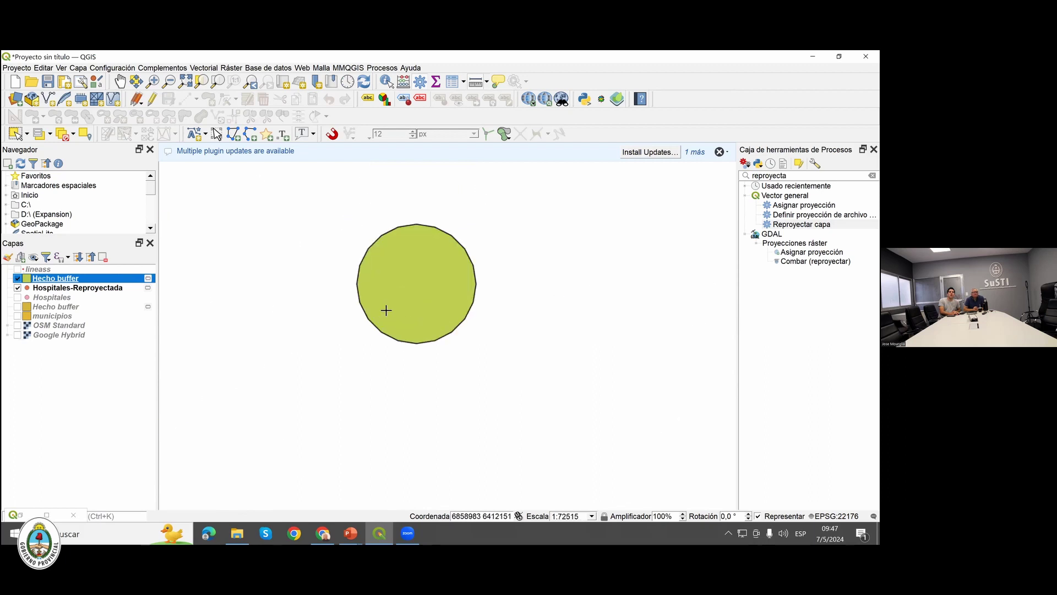
pyautogui.click(18, 326)
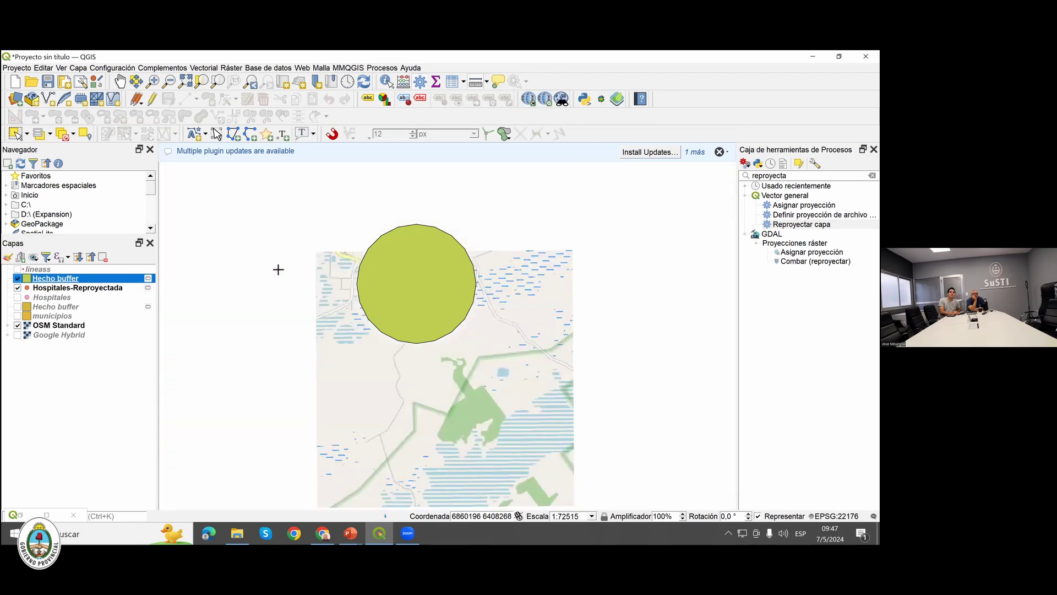
# Find a group of overlapping hospital buffers and place the Hospitales-Reproyectada layer above the 2000-metre buffer layer.
pyautogui.scroll(-2, 271, 270)
pyautogui.scroll(-2, 270, 267)
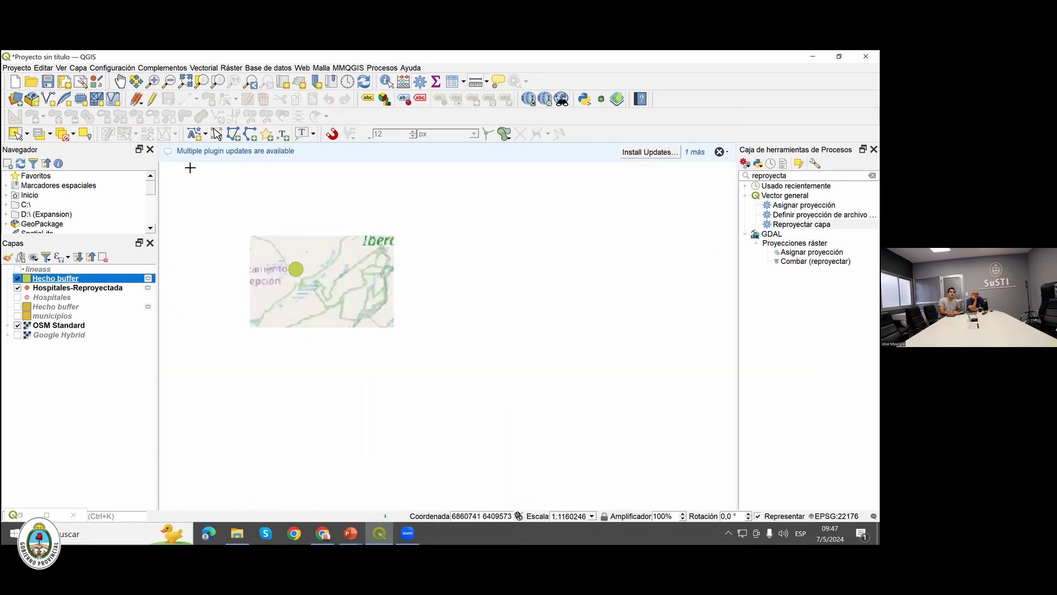
pyautogui.scroll(-1, 207, 187)
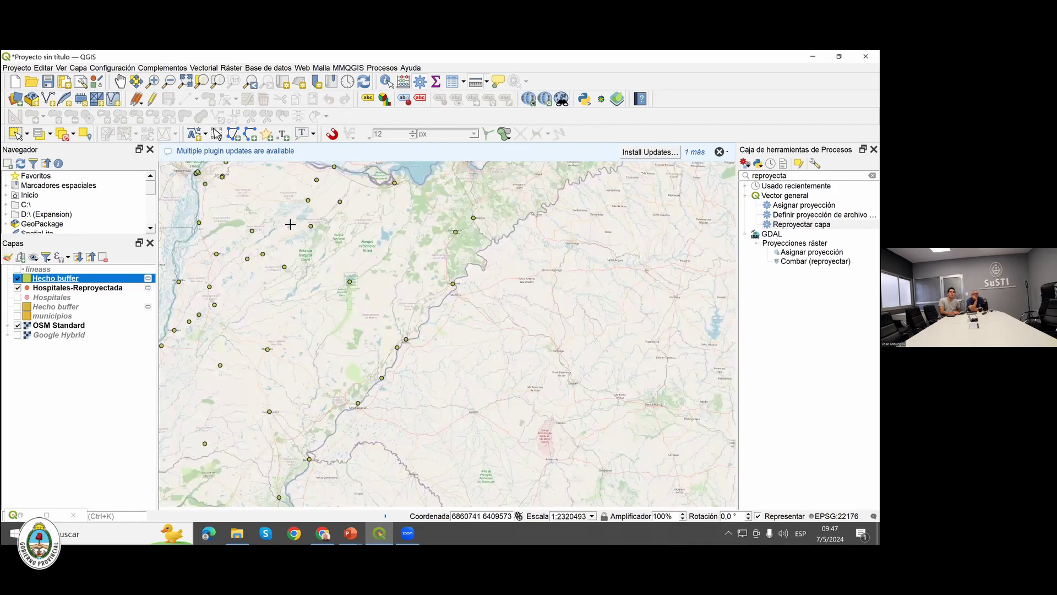
pyautogui.scroll(5, 290, 224)
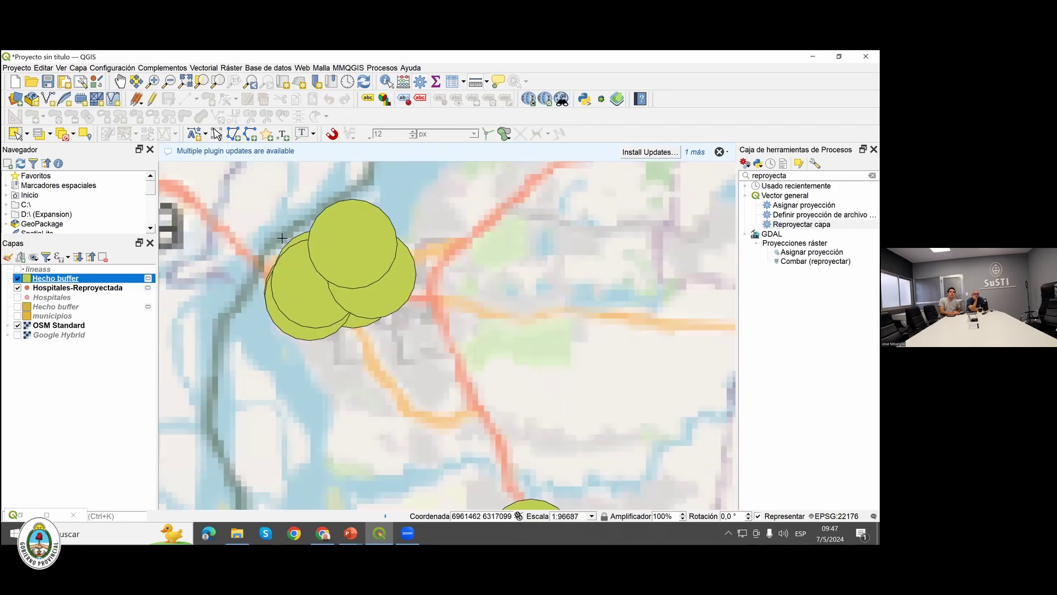
pyautogui.scroll(1, 330, 292)
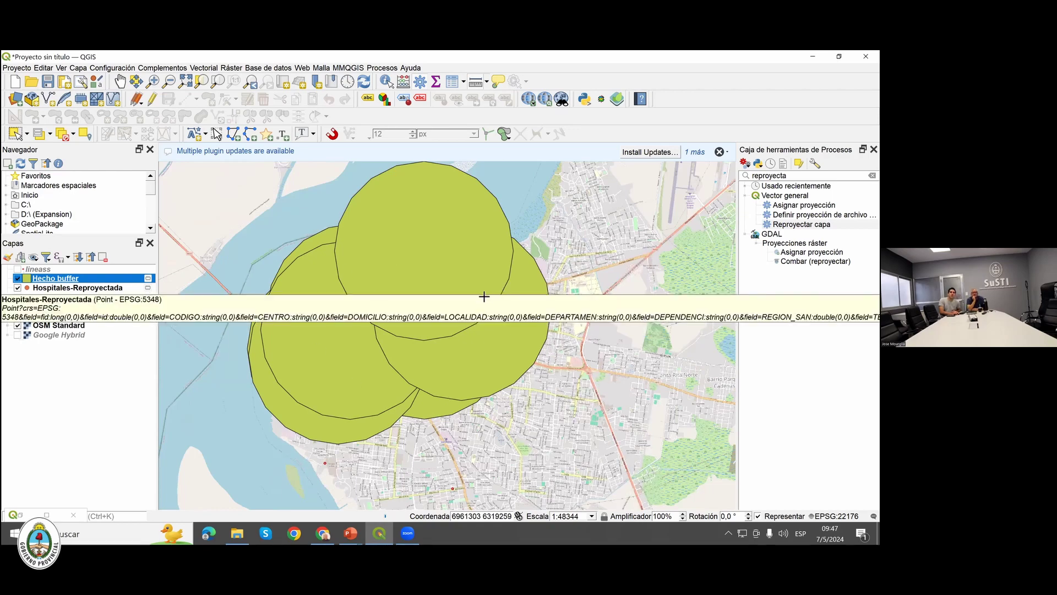
pyautogui.scroll(-1, 477, 306)
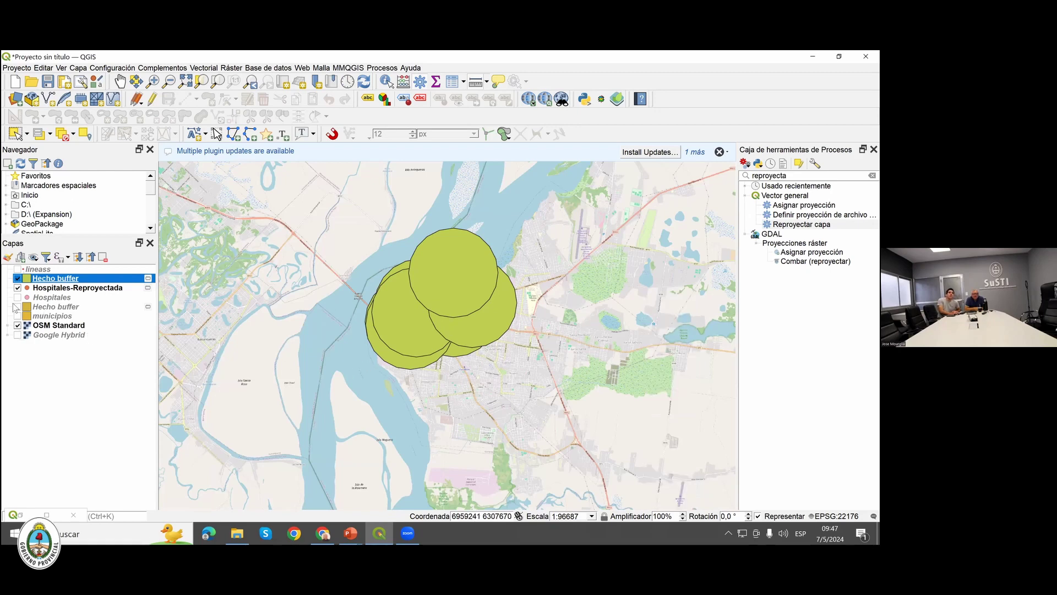
pyautogui.moveTo(36, 290); pyautogui.dragTo(40, 279)
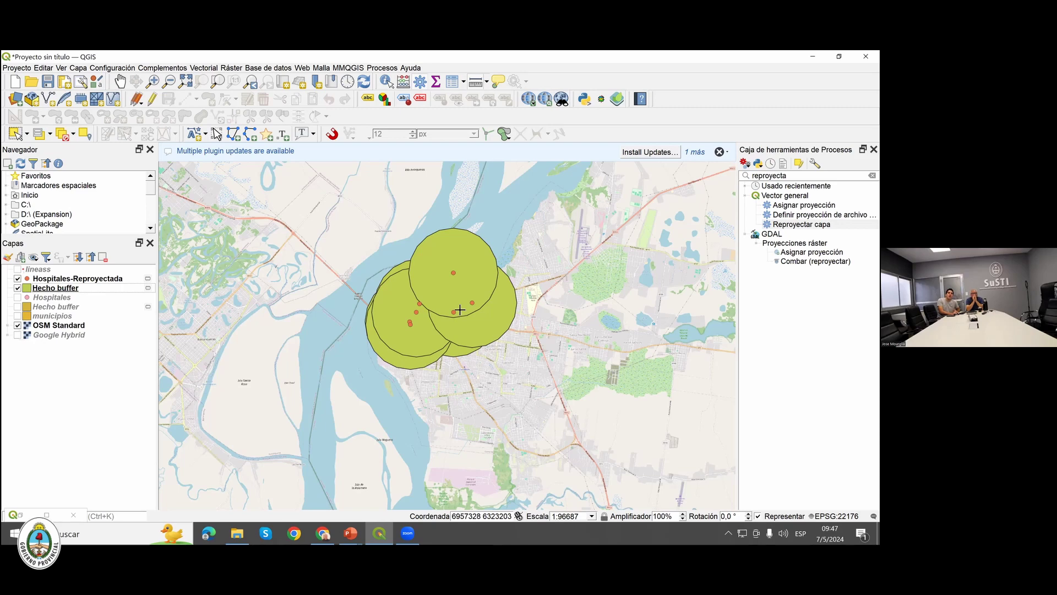
pyautogui.scroll(1, 428, 294)
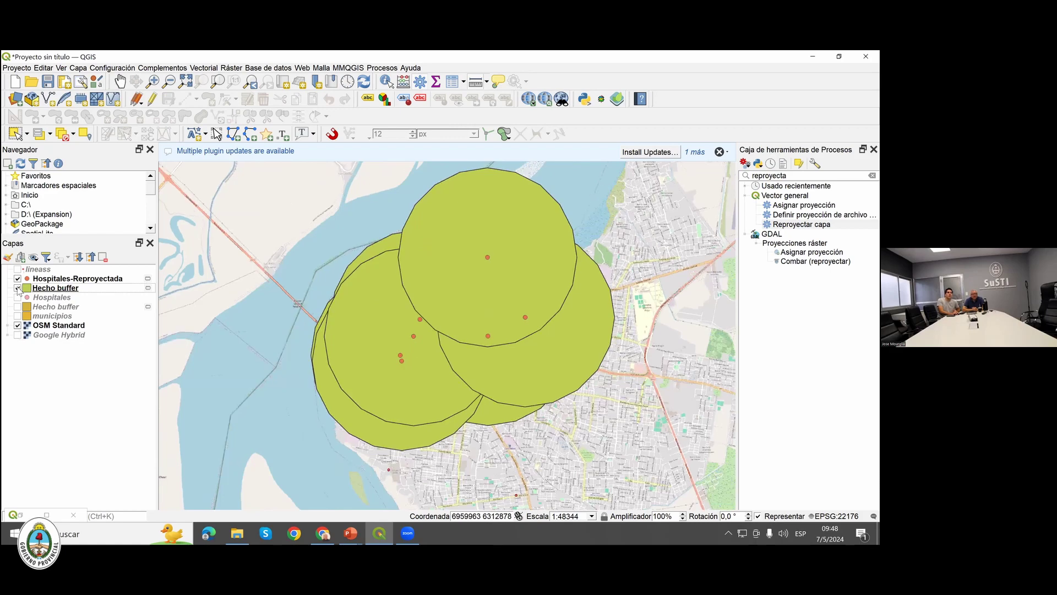
# Toggle the 2000-metre hospital buffer layer off and on to compare its coverage with the base map beneath.
pyautogui.click(18, 288)
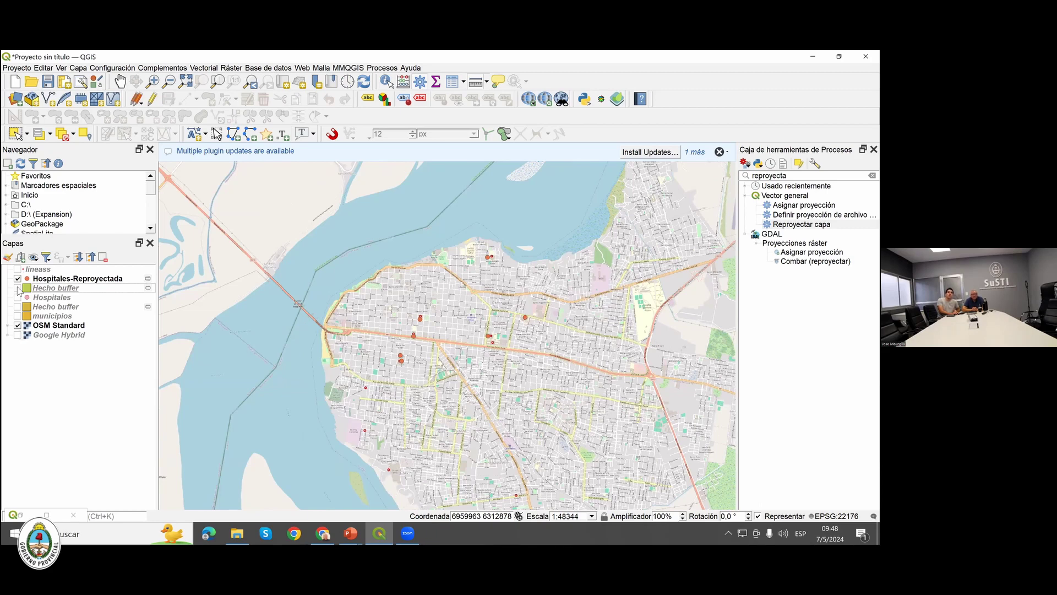
pyautogui.click(17, 288)
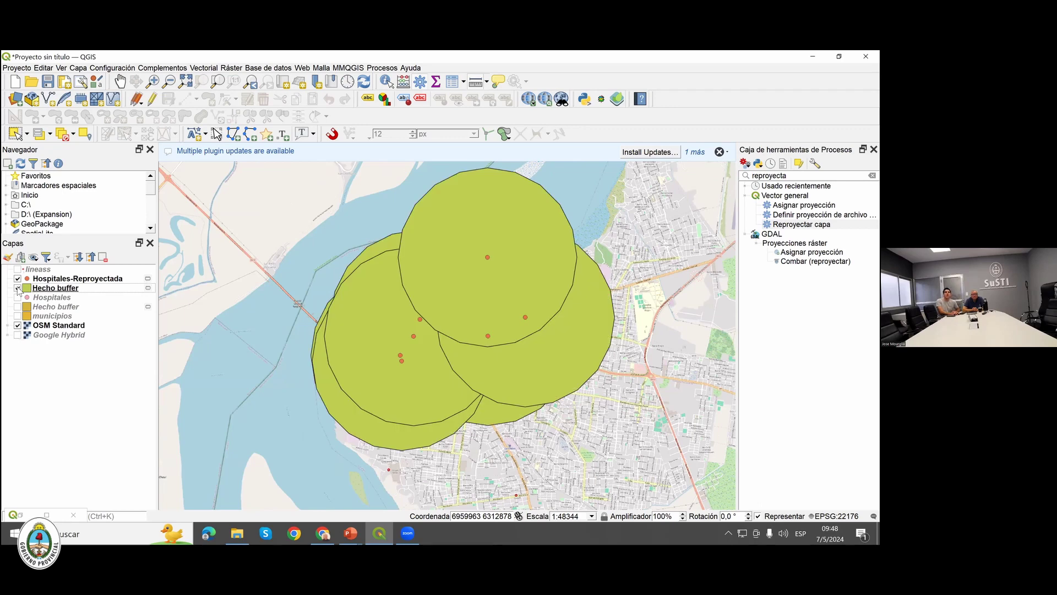
pyautogui.click(18, 288)
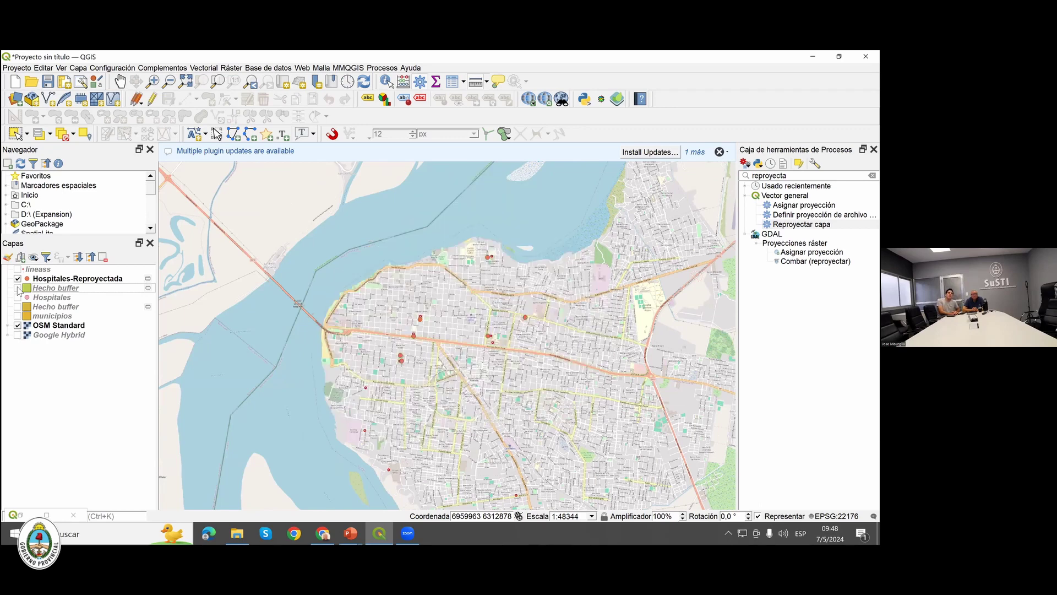
pyautogui.click(17, 288)
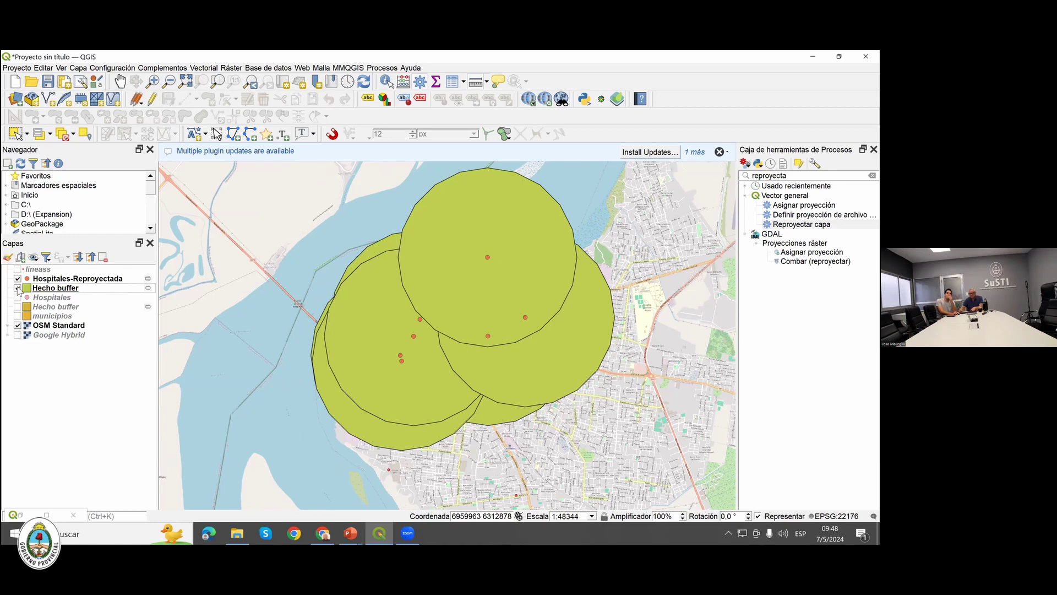
pyautogui.click(18, 288)
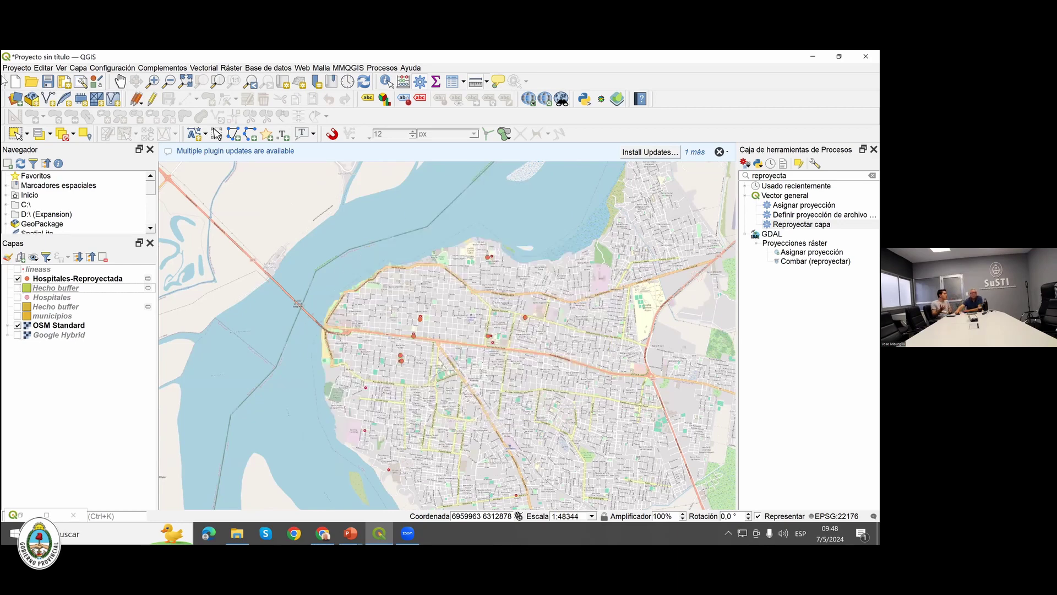
pyautogui.click(17, 288)
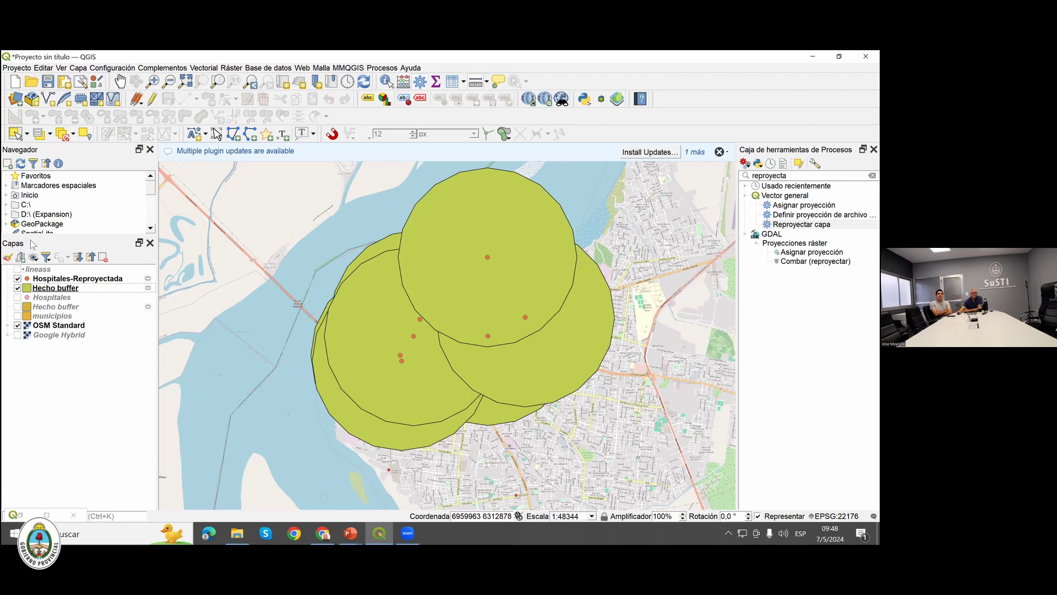
# Set the symbol opacity of the 2000-metre hospital buffer layer to 30% and apply the style.
pyautogui.click(51, 289)
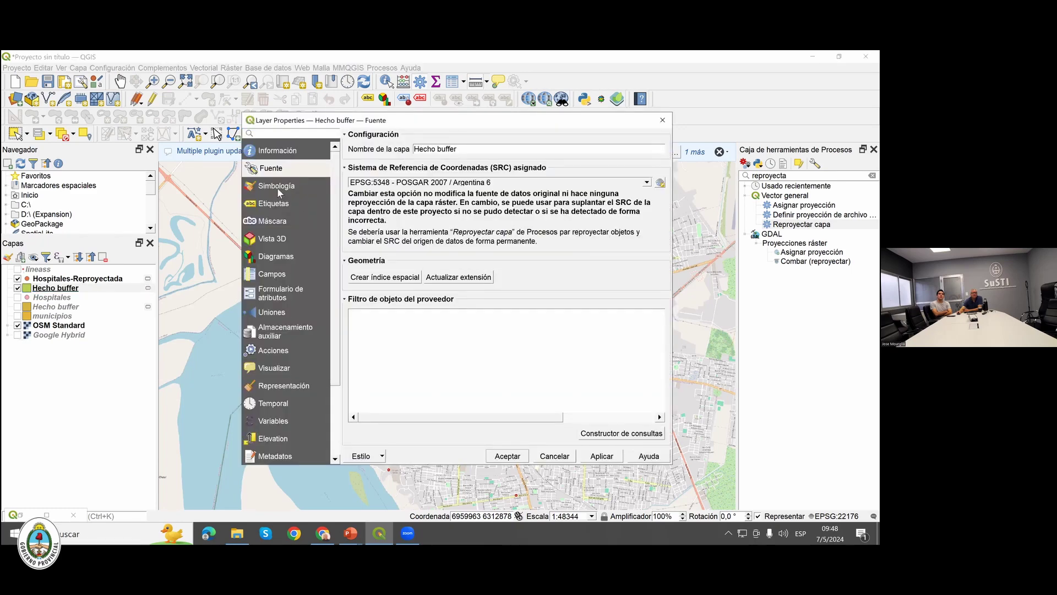
pyautogui.click(278, 188)
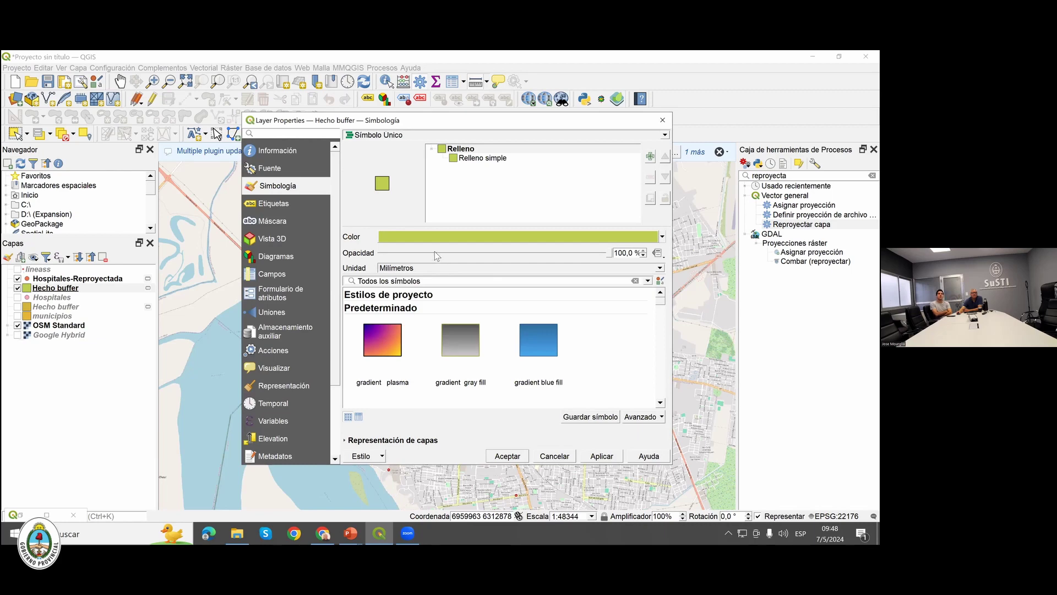
pyautogui.click(449, 253)
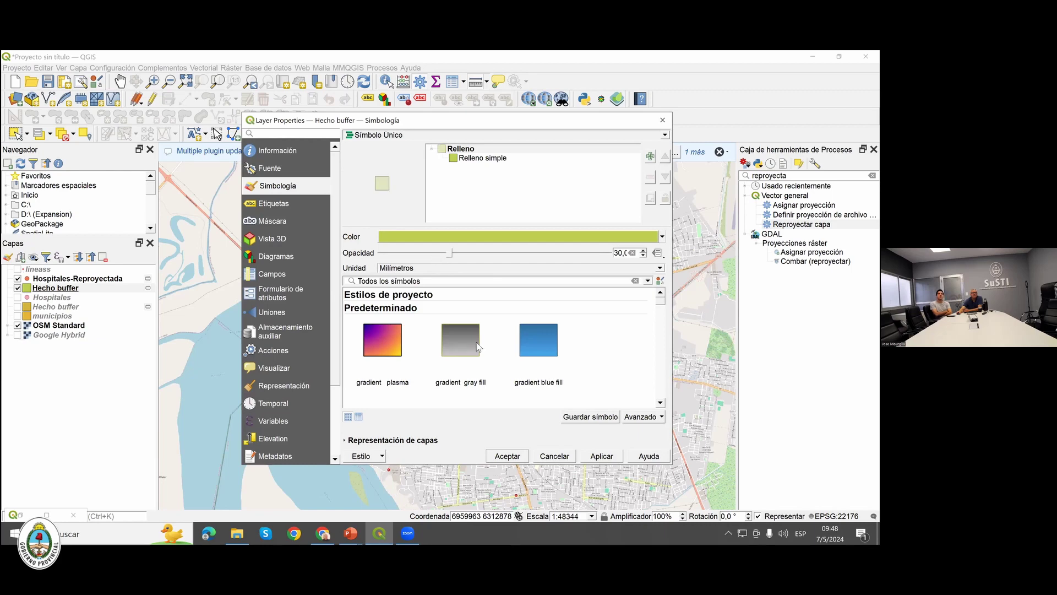
pyautogui.click(490, 458)
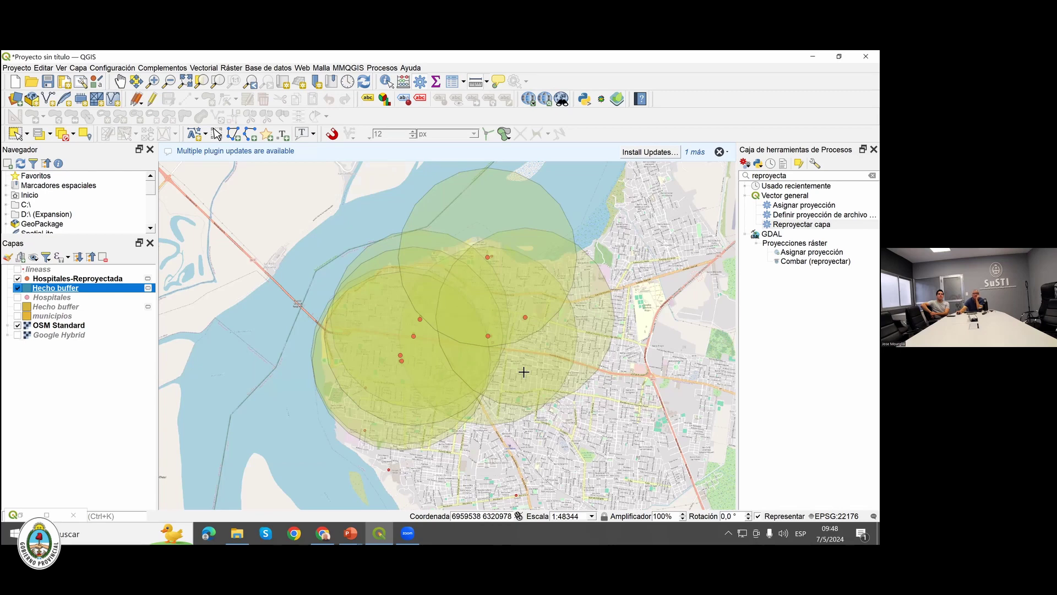
pyautogui.scroll(-1, 523, 371)
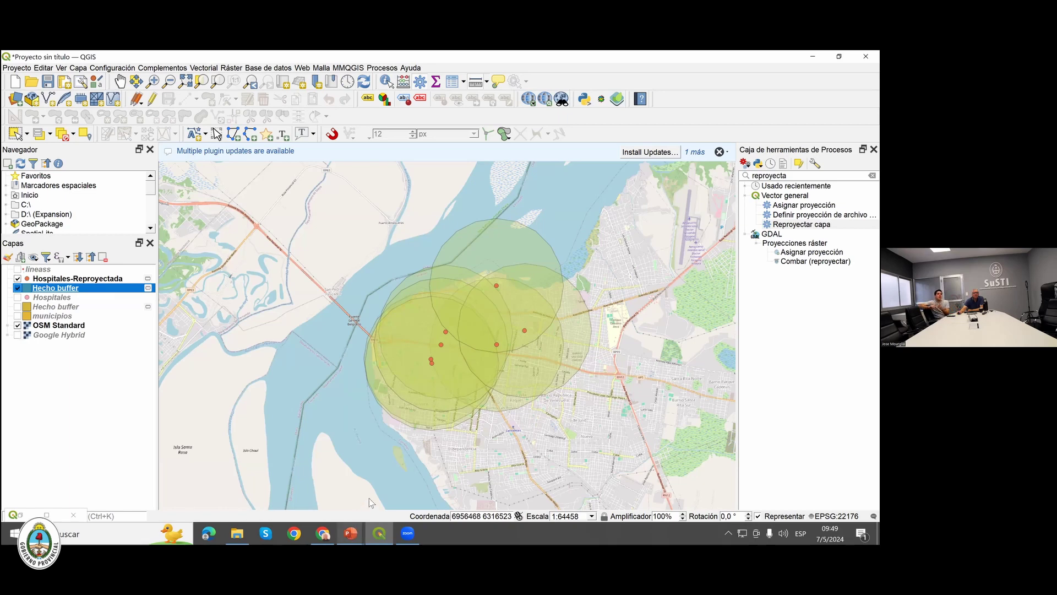
# Switch to the PowerPoint presentation and advance from the Buffer slide to the Centroides slide.
pyautogui.moveTo(350, 533)
pyautogui.click(385, 485)
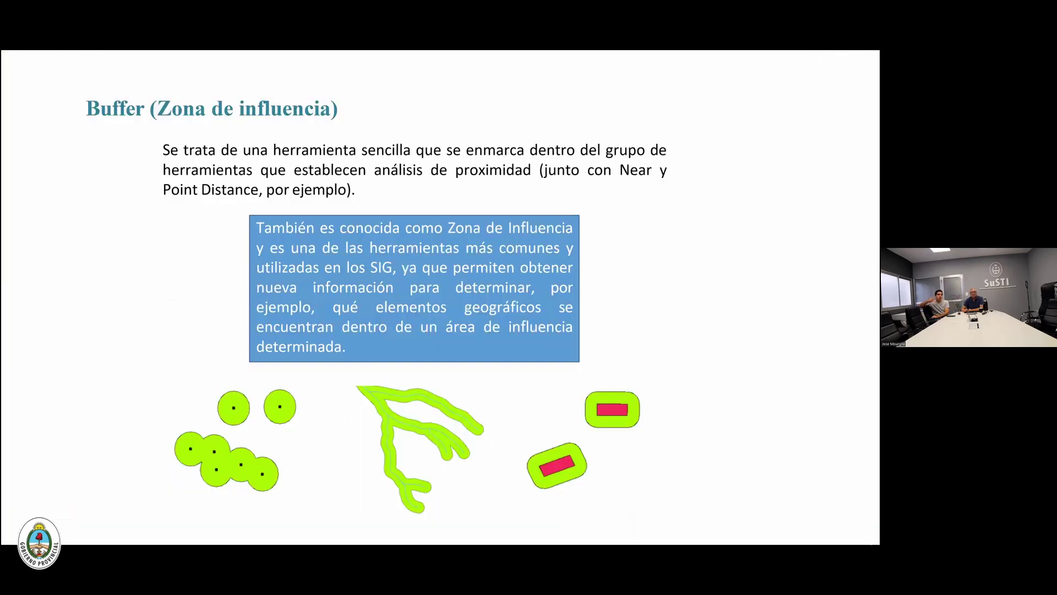
pyautogui.press('Right')
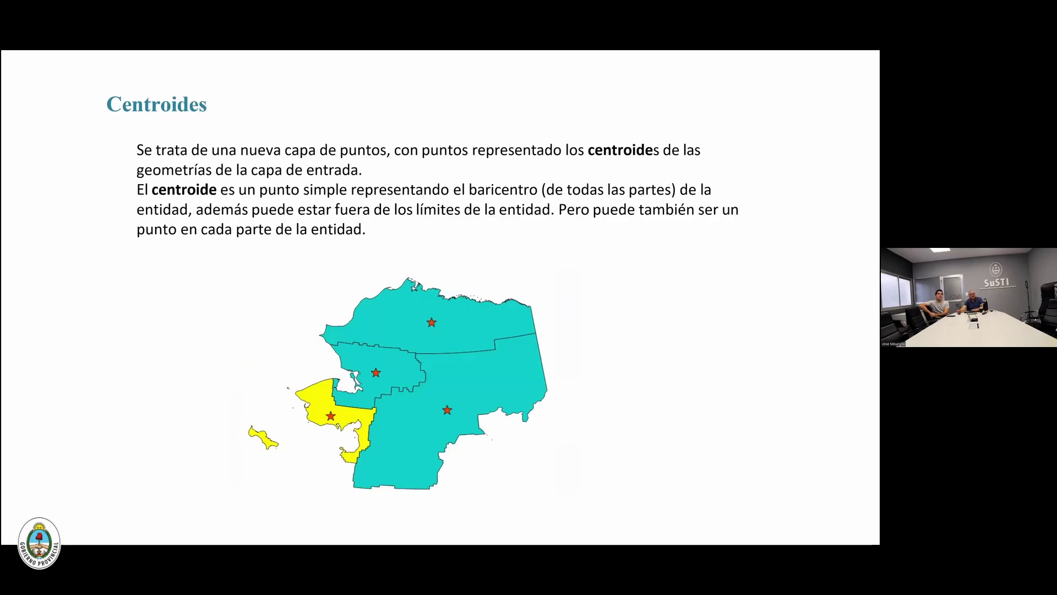
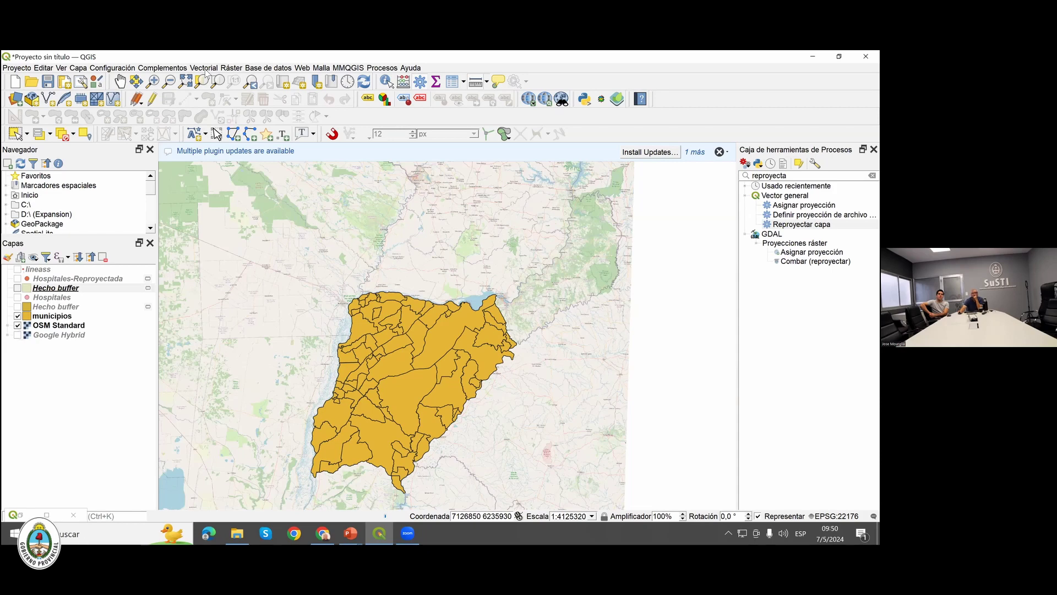
# Try to generate centroids of the municipios layer in a temporary layer using the Centroides geometry tool.
pyautogui.click(205, 68)
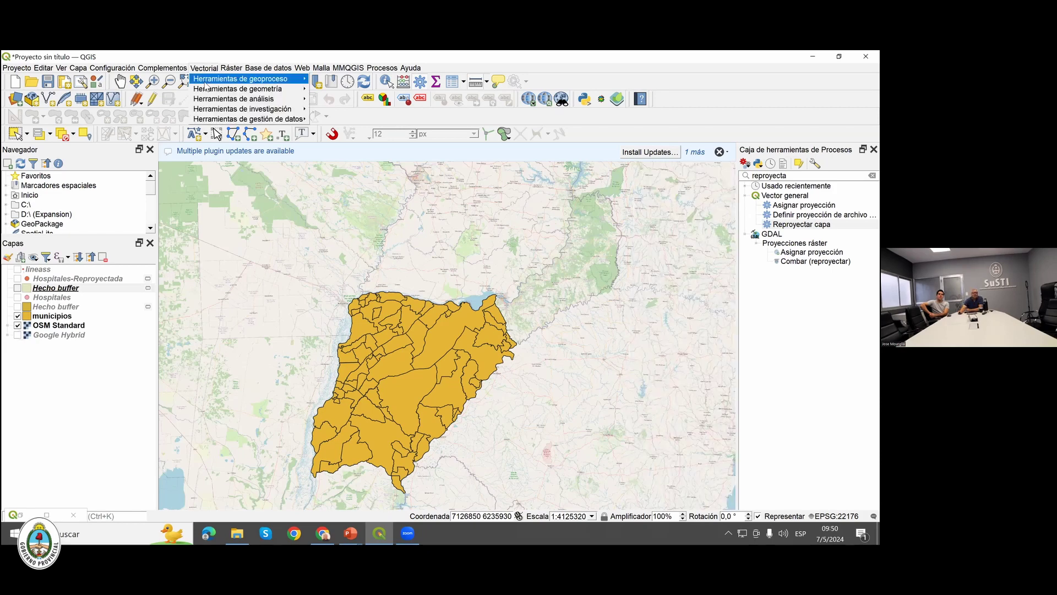
pyautogui.click(206, 83)
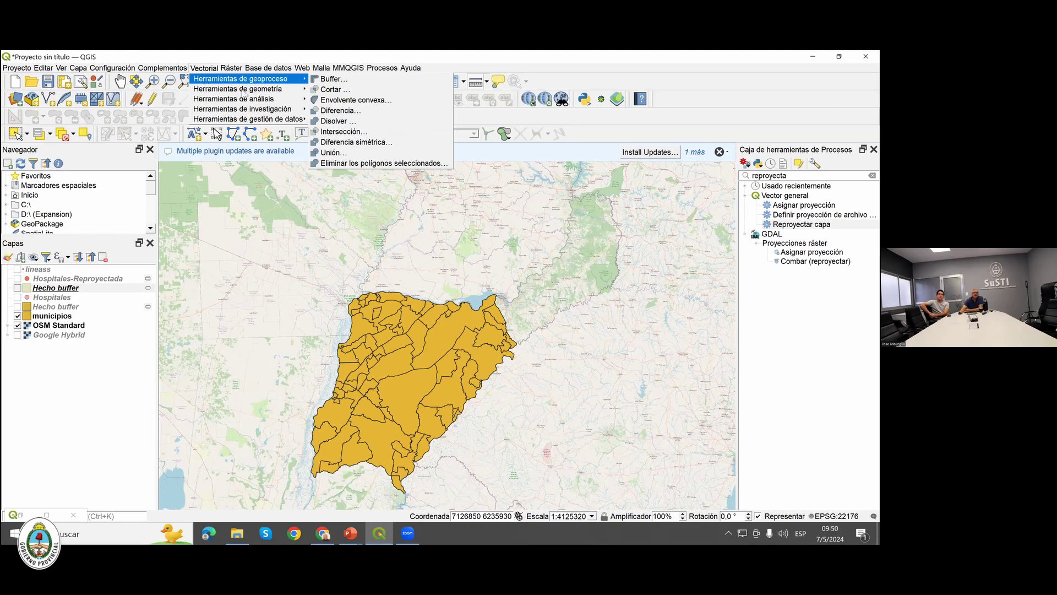
pyautogui.moveTo(280, 94)
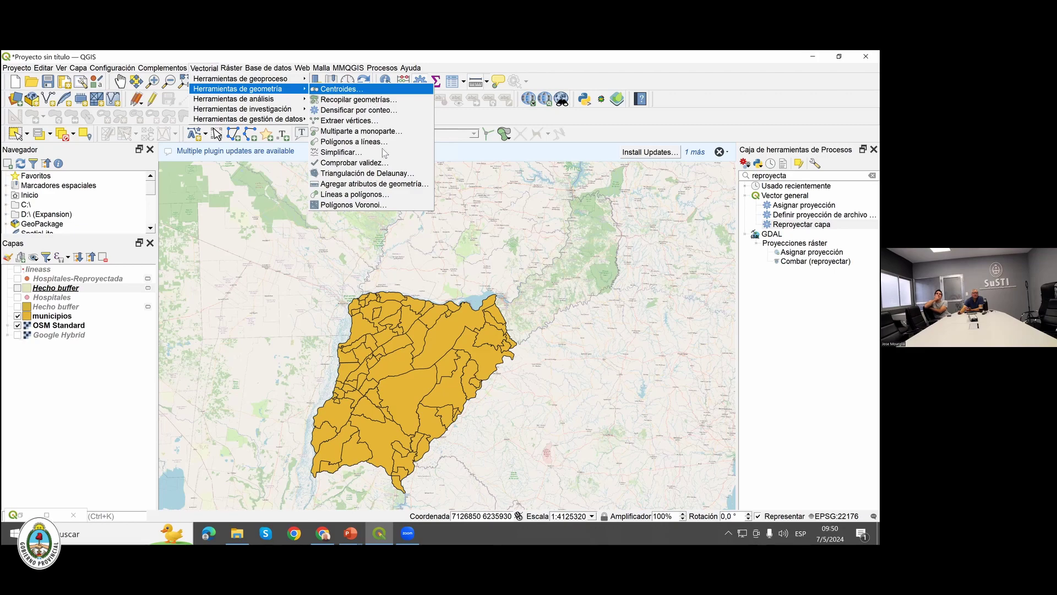
pyautogui.press('Return')
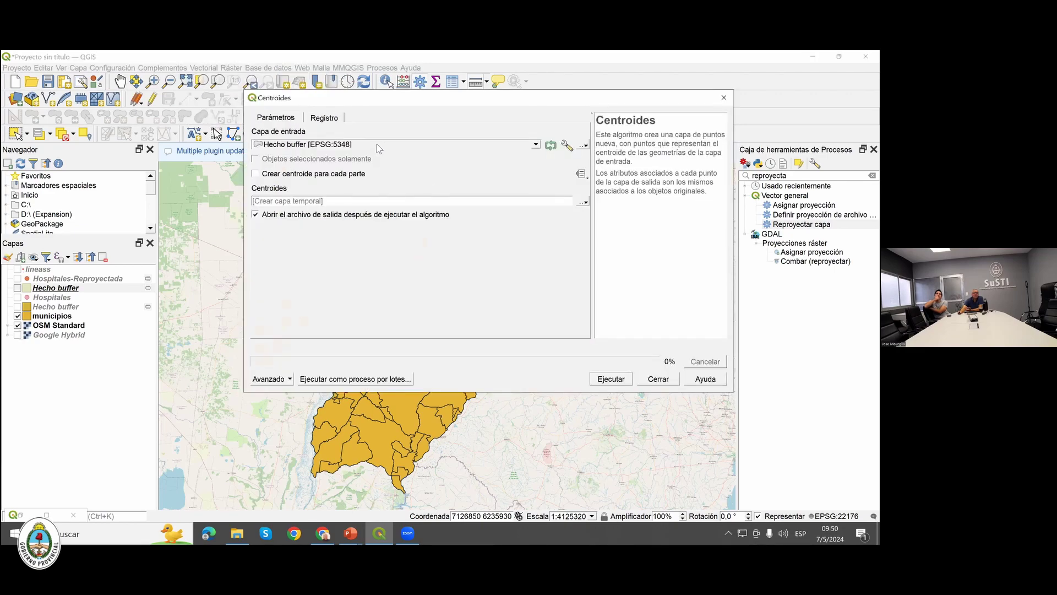
pyautogui.click(376, 143)
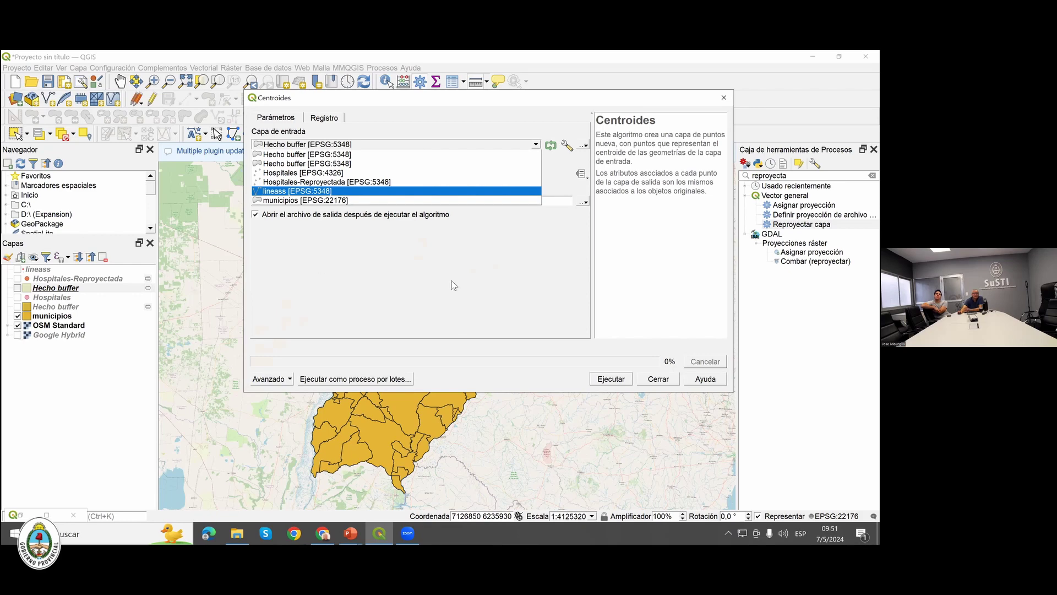
pyautogui.click(355, 200)
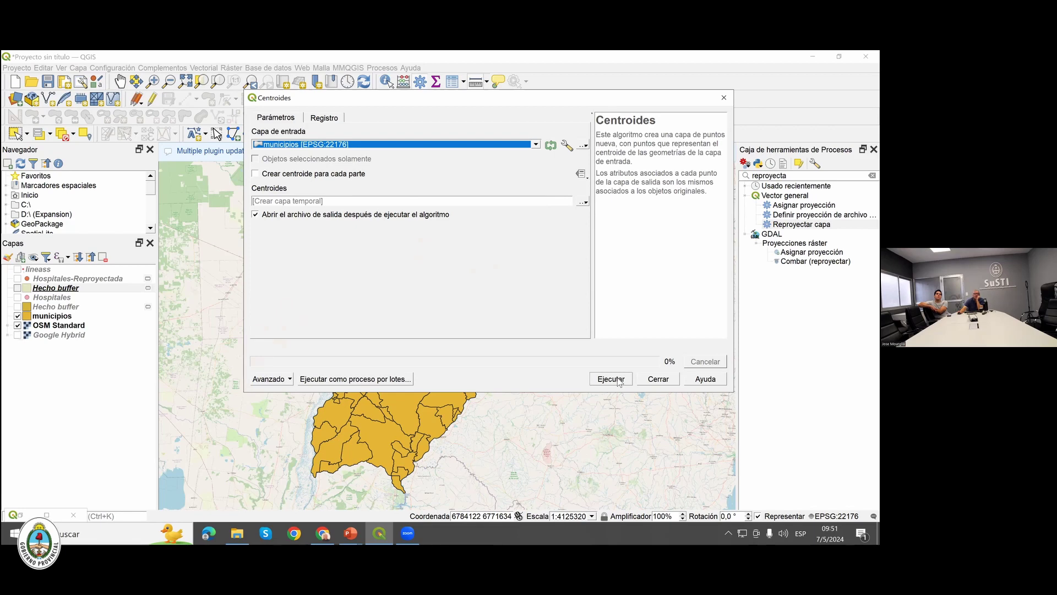
pyautogui.click(619, 380)
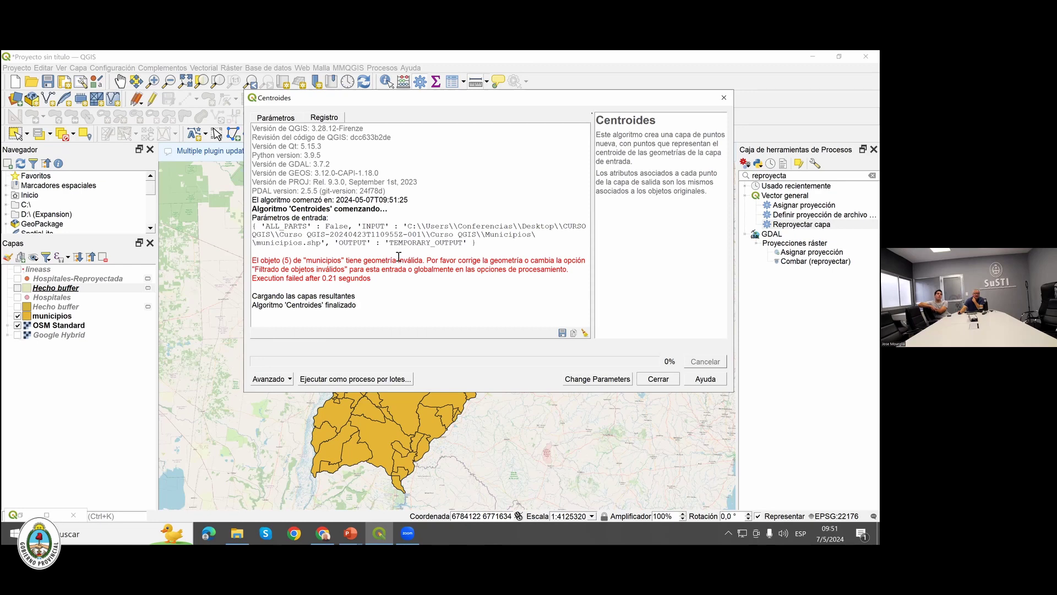
pyautogui.click(663, 384)
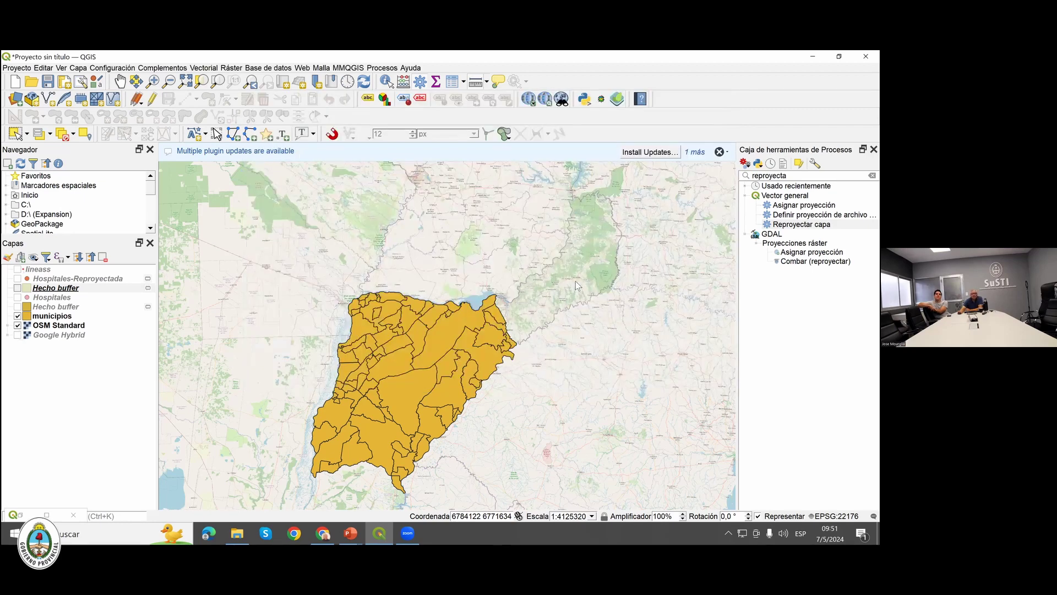
pyautogui.moveTo(440, 357); pyautogui.dragTo(444, 307)
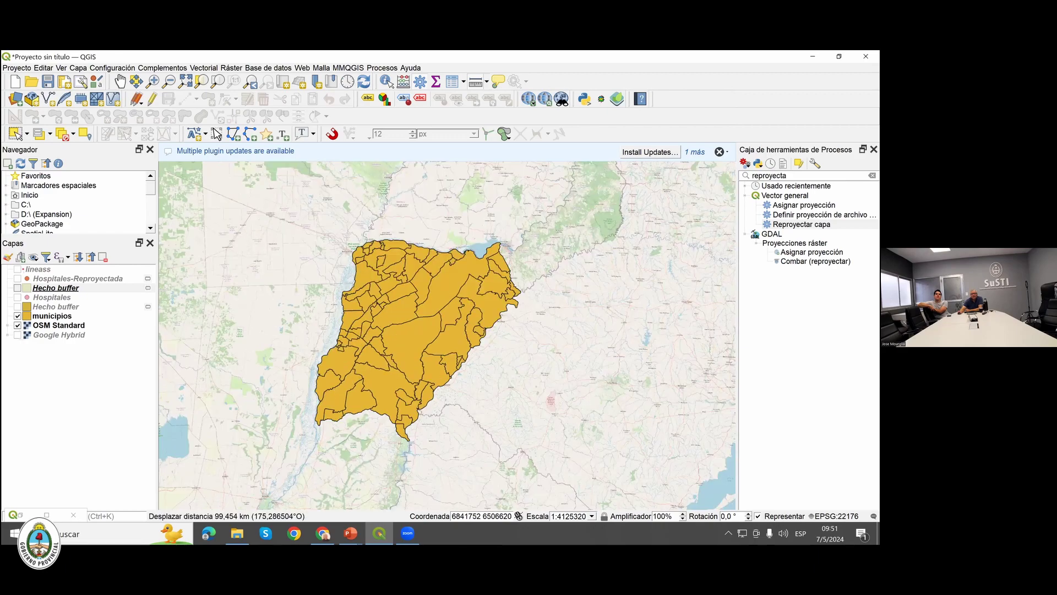
pyautogui.hotkey('ctrl', 'shift', 'm')
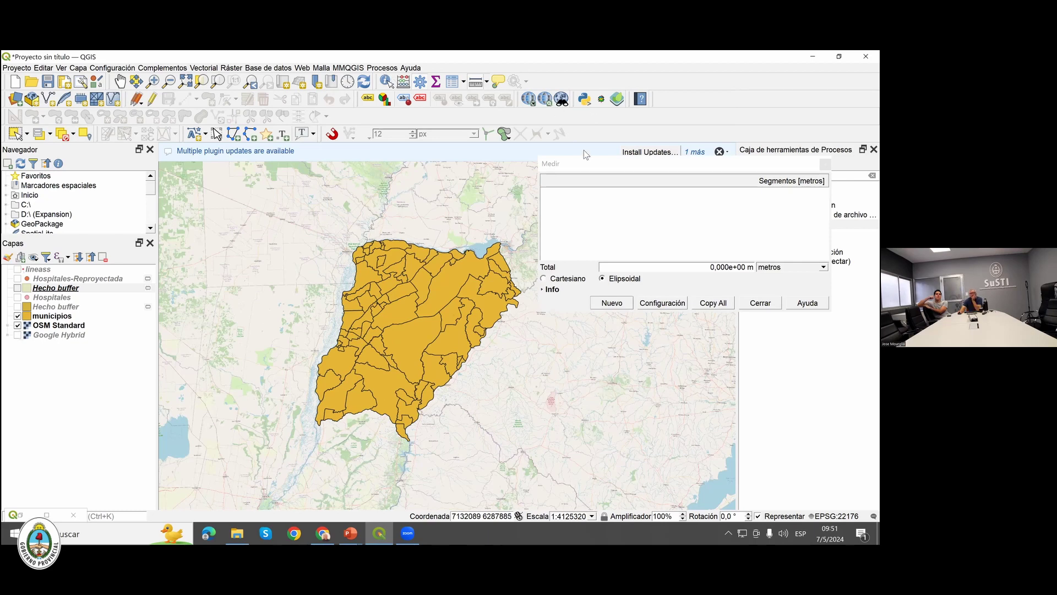
pyautogui.hotkey('alt', 'c')
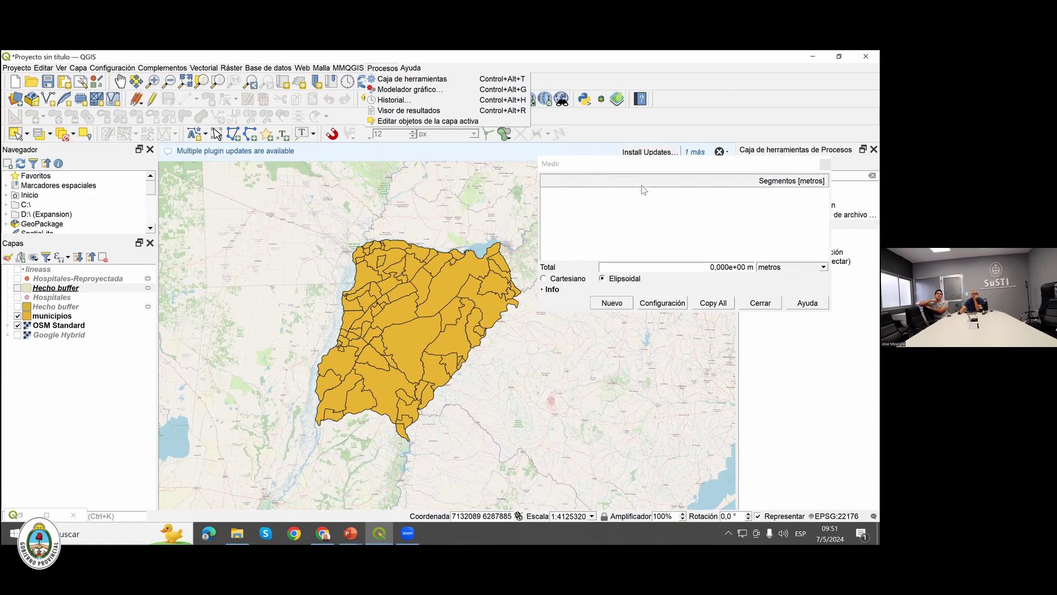
pyautogui.press('Return')
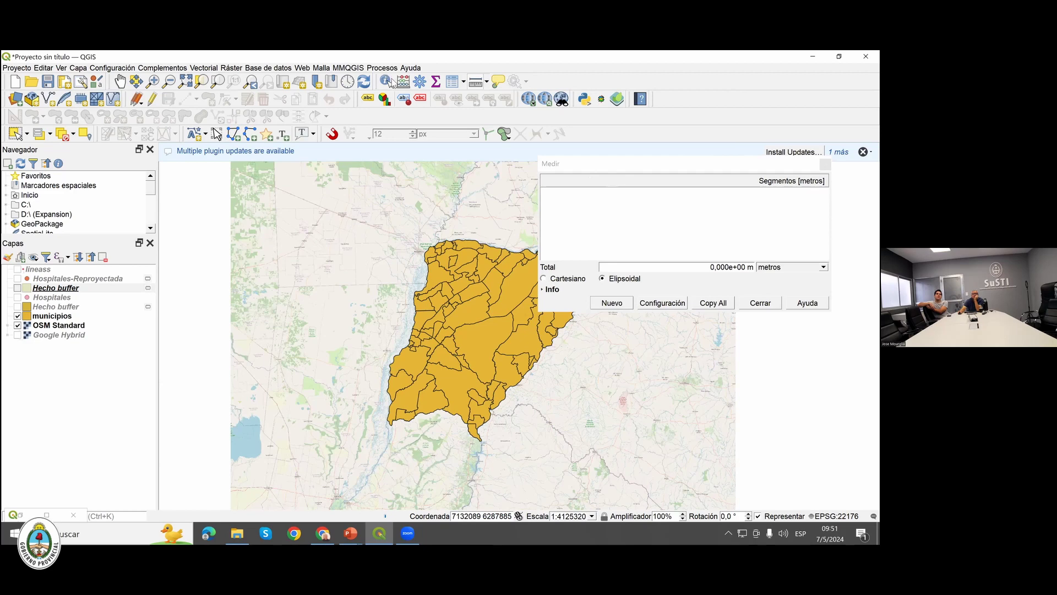
pyautogui.click(711, 172)
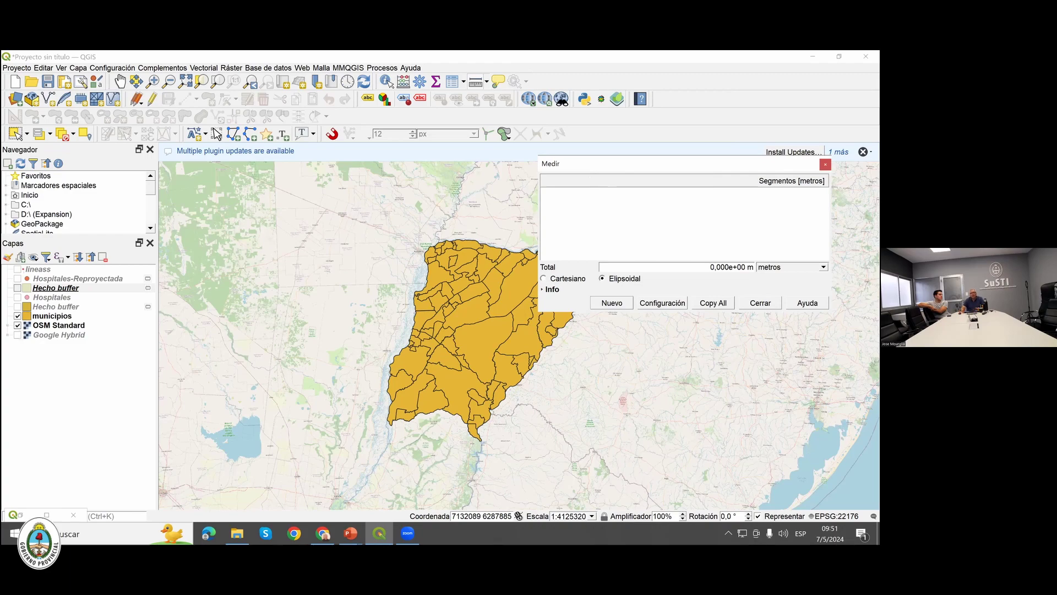
# Repair the municipios layer's geometries with the Corregir geometrías processing tool, output to a temporary layer.
pyautogui.hotkey('alt', 'c')
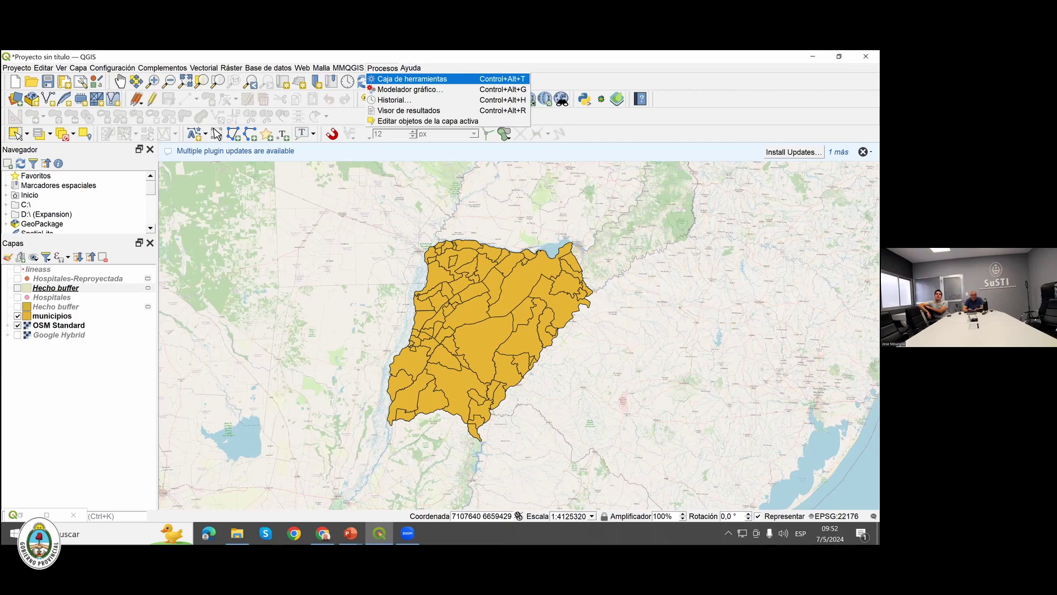
pyautogui.press('Return')
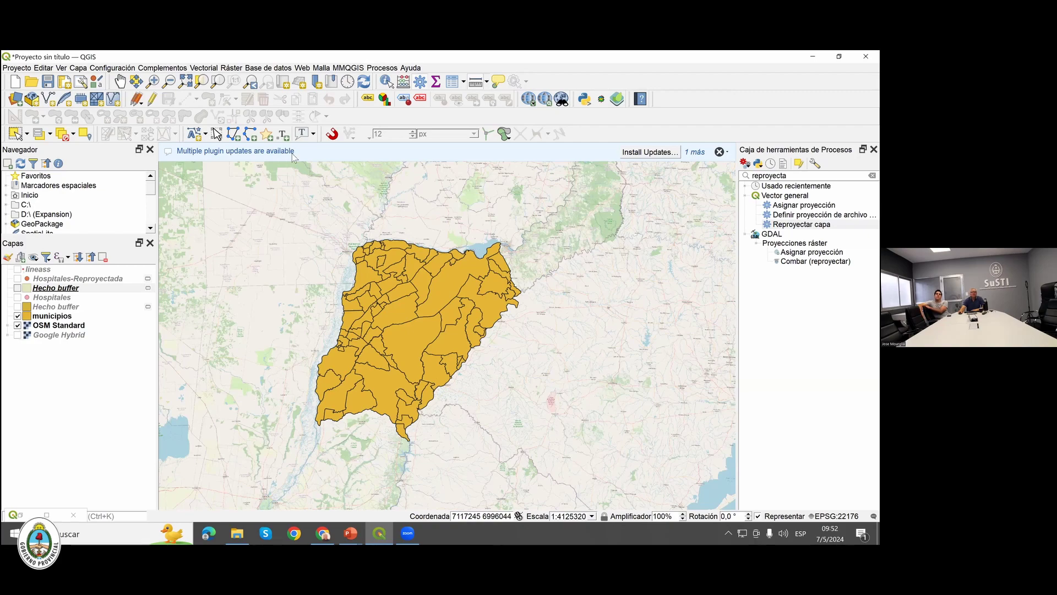
pyautogui.press('Tab')
pyautogui.write('corregir')
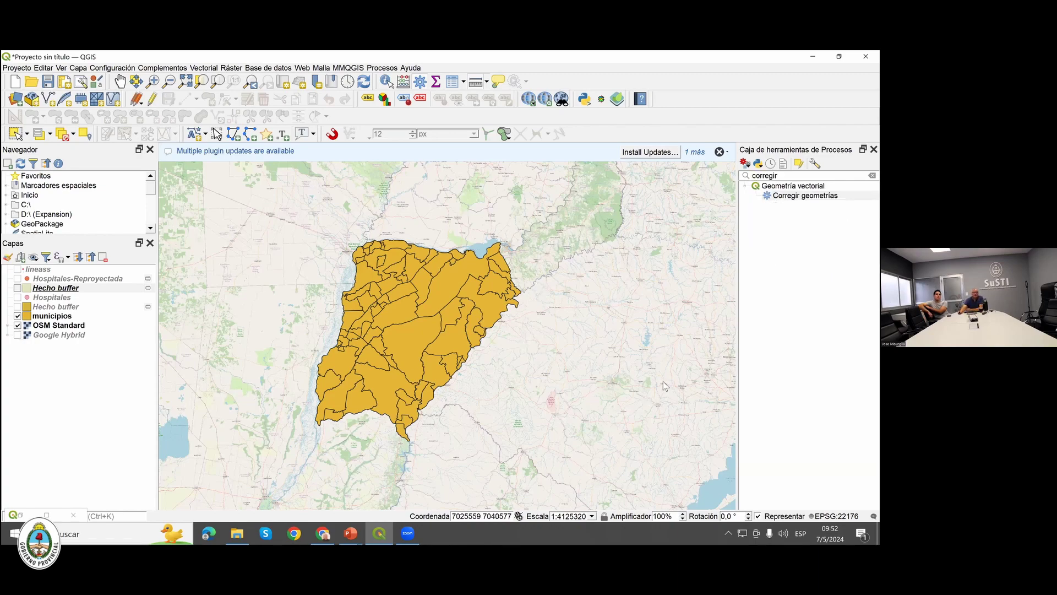
pyautogui.press('Return')
pyautogui.press('Return')
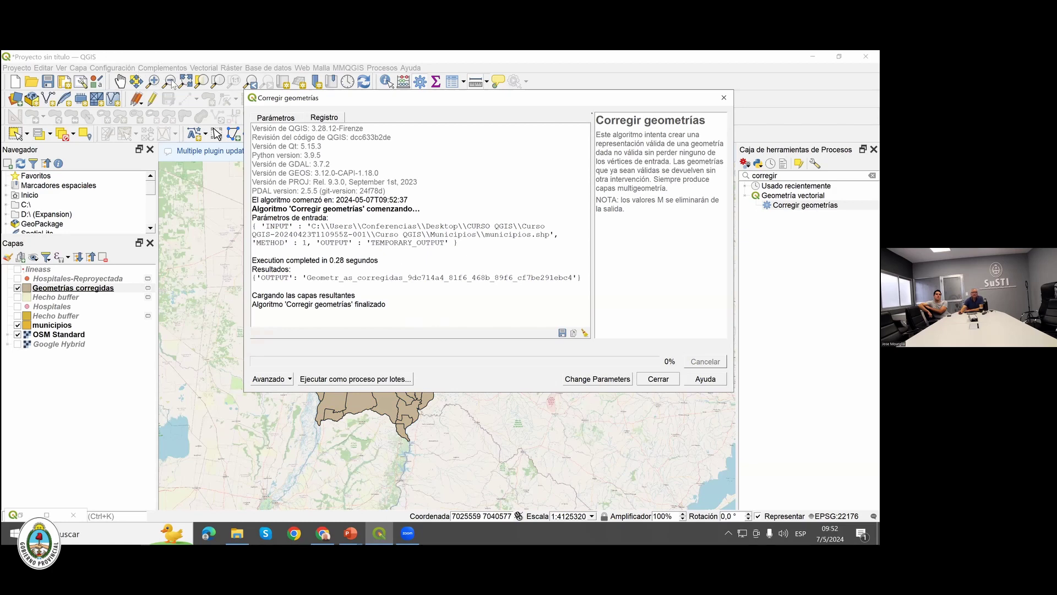
pyautogui.press('Escape')
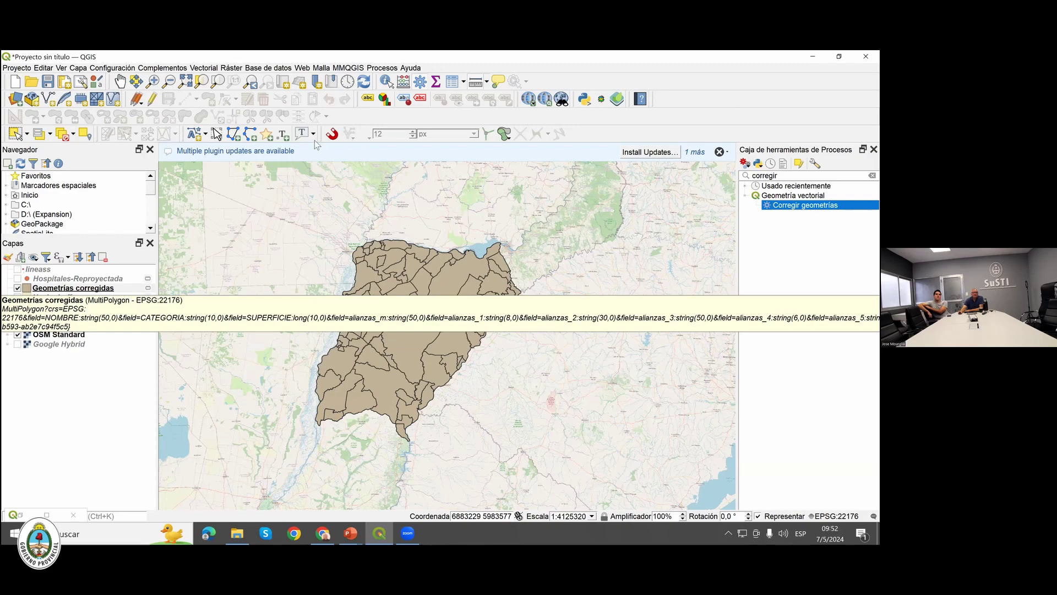
# Generate centroids of the Geometrías corregidas layer in a temporary layer using the Centroides geometry tool.
pyautogui.hotkey('alt', 'r')
pyautogui.press('Left')
pyautogui.press('Right')
pyautogui.press('Escape')
pyautogui.press('Escape')
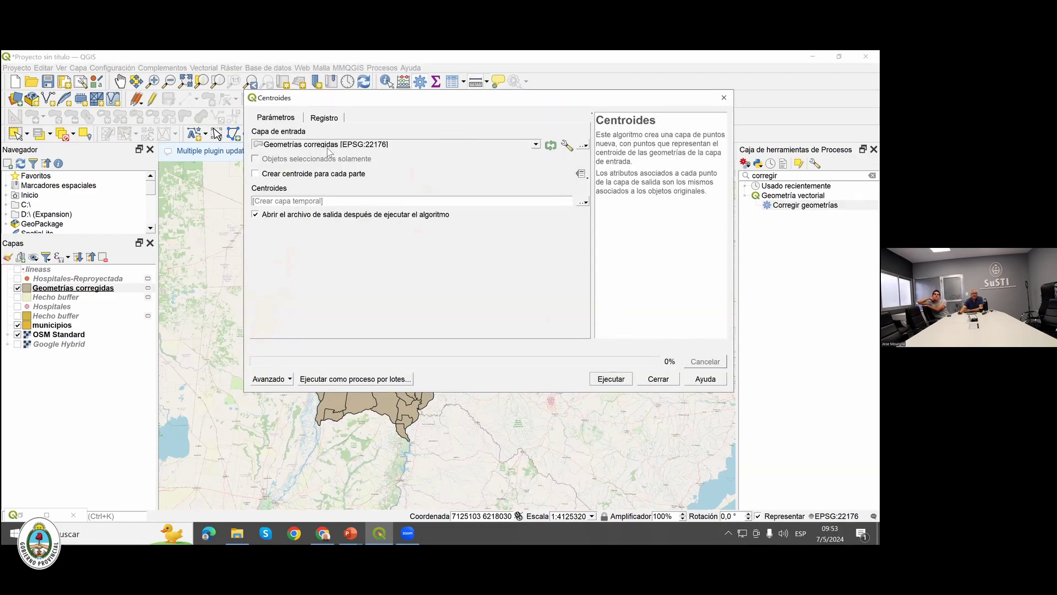
pyautogui.click(617, 381)
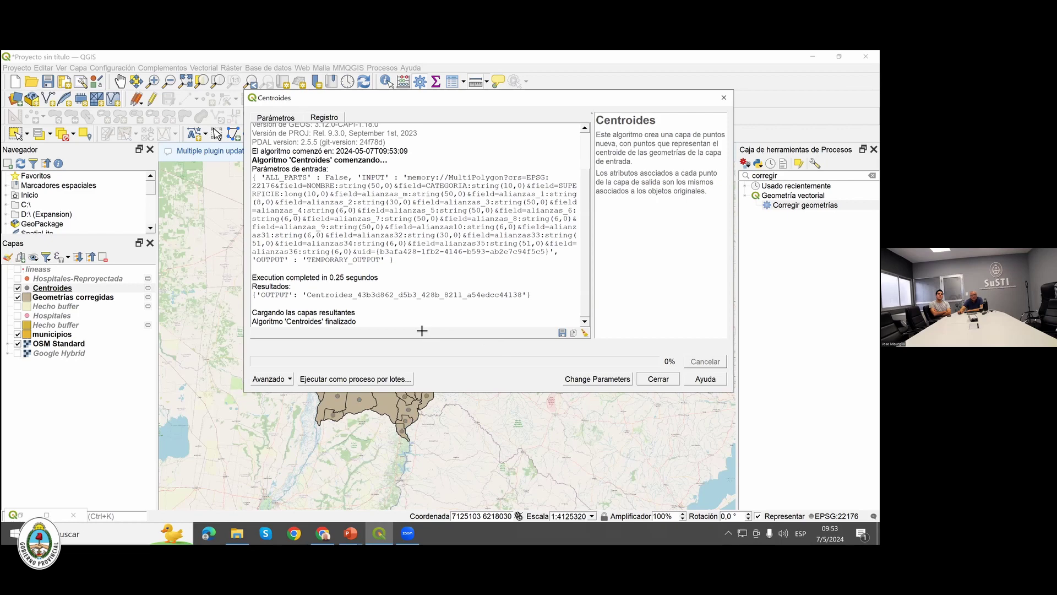
pyautogui.press('Escape')
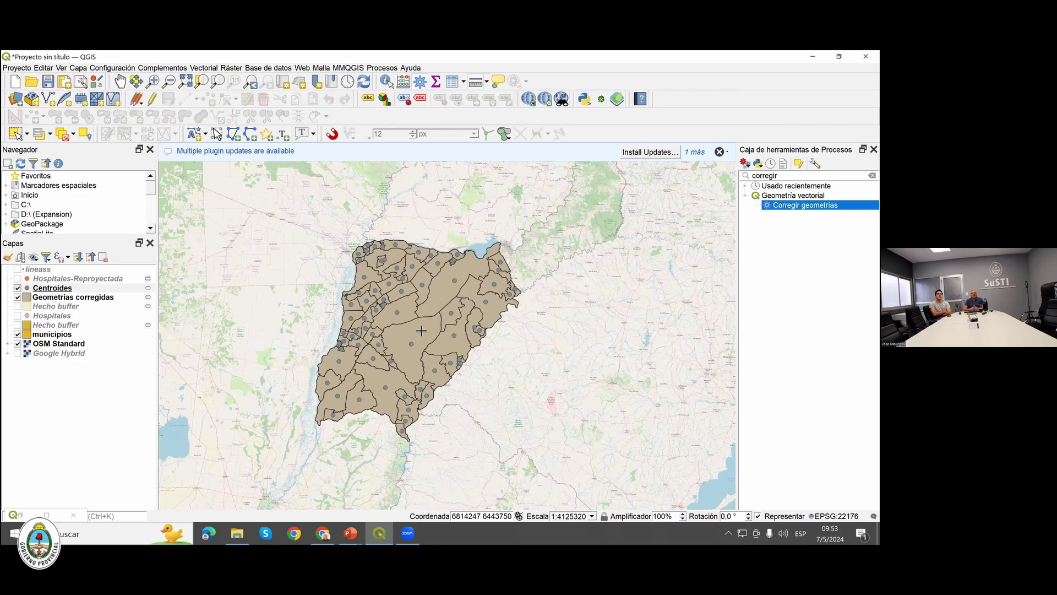
pyautogui.scroll(1, 421, 330)
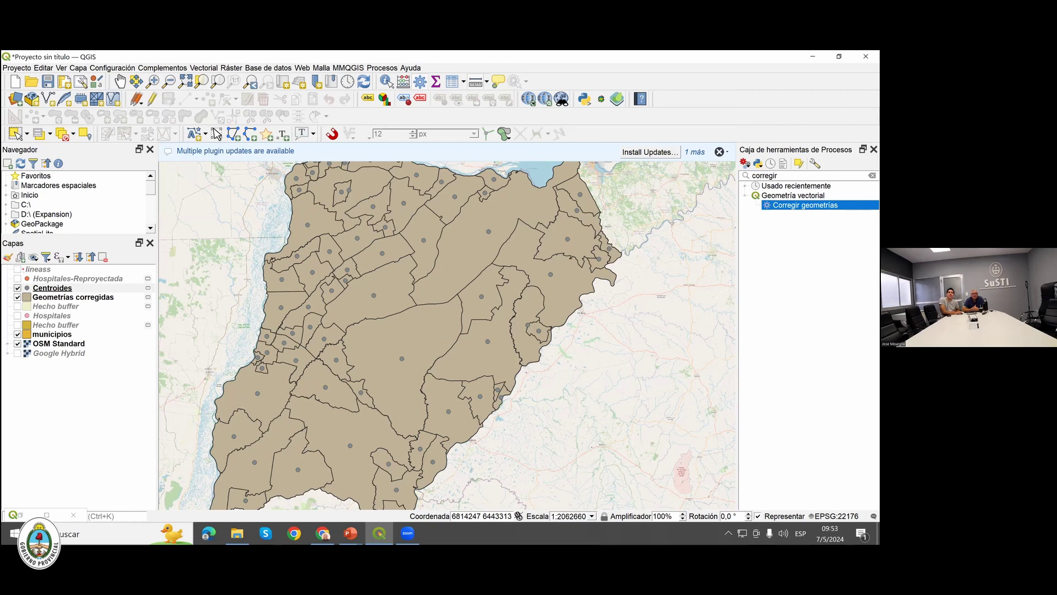
pyautogui.hotkey('ctrl', 'shift', 'm')
pyautogui.click(644, 183)
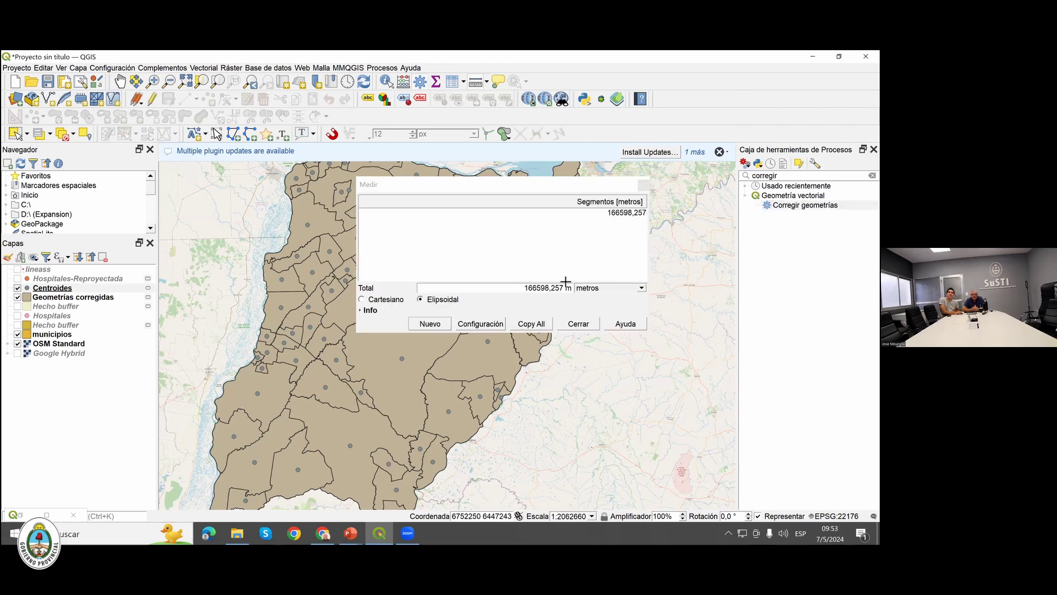
pyautogui.click(644, 184)
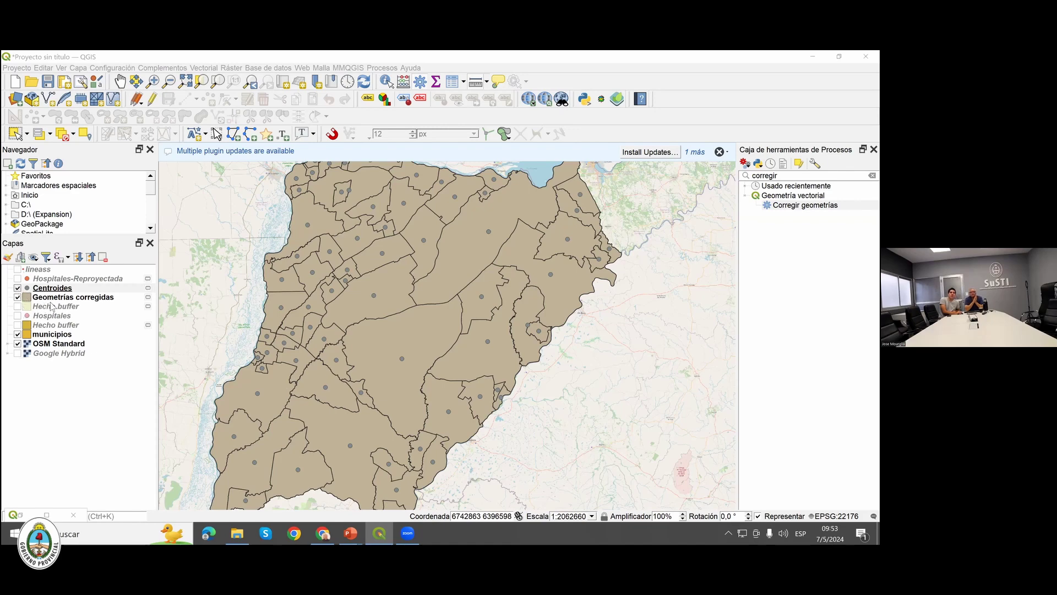
# Hide the Centroides layer and select three adjacent central municipalities in the Geometrías corregidas layer.
pyautogui.click(18, 288)
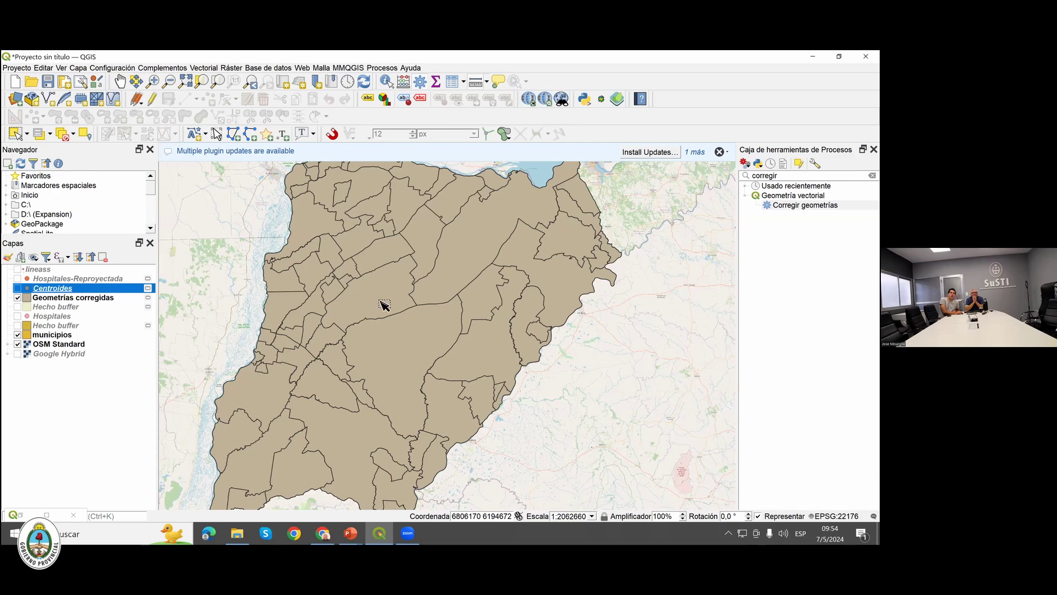
pyautogui.press('Down')
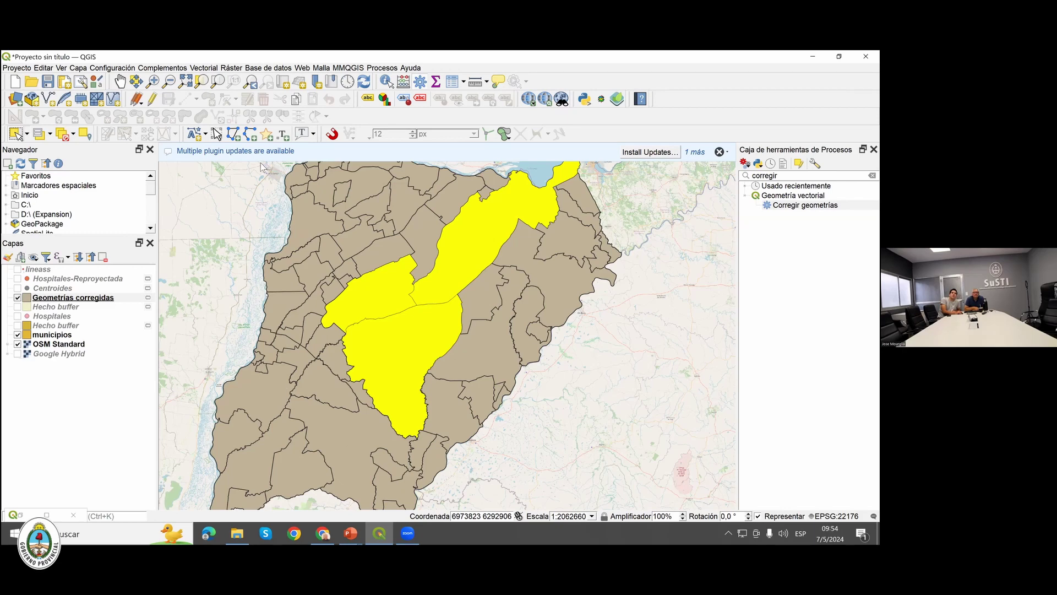
# Generate centroids of only the selected Geometrías corregidas features in a temporary layer using the Centroides tool.
pyautogui.hotkey('alt', 'o')
pyautogui.press('Down')
pyautogui.press('Right')
pyautogui.press('Return')
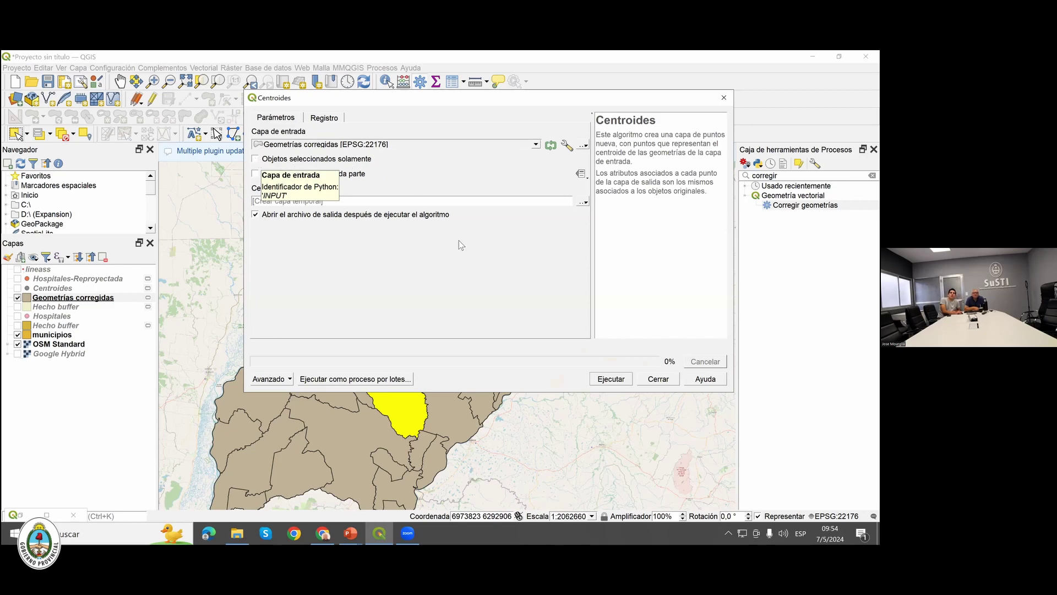
pyautogui.press('space')
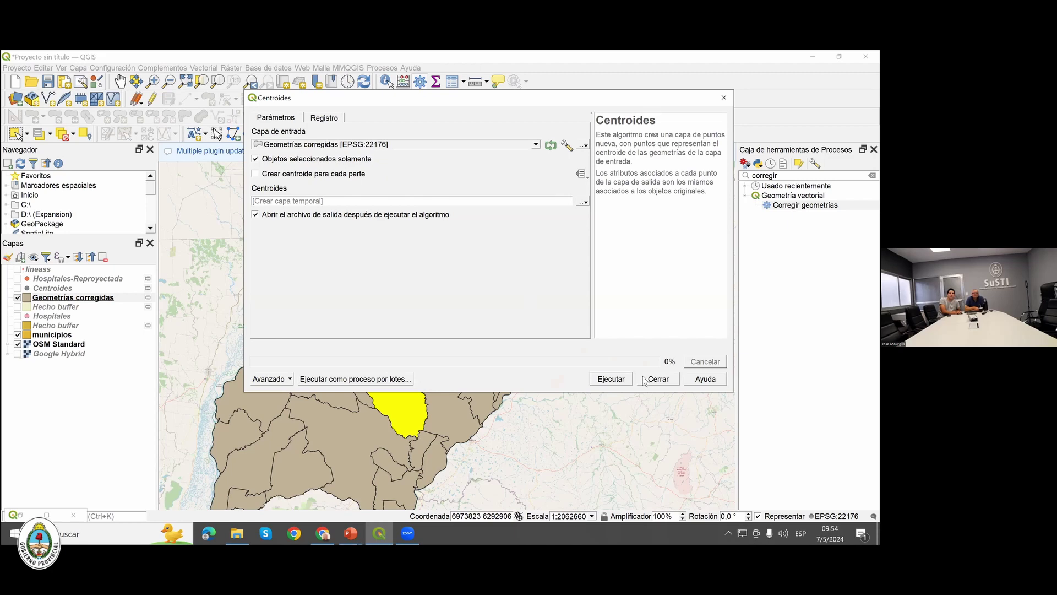
pyautogui.click(611, 379)
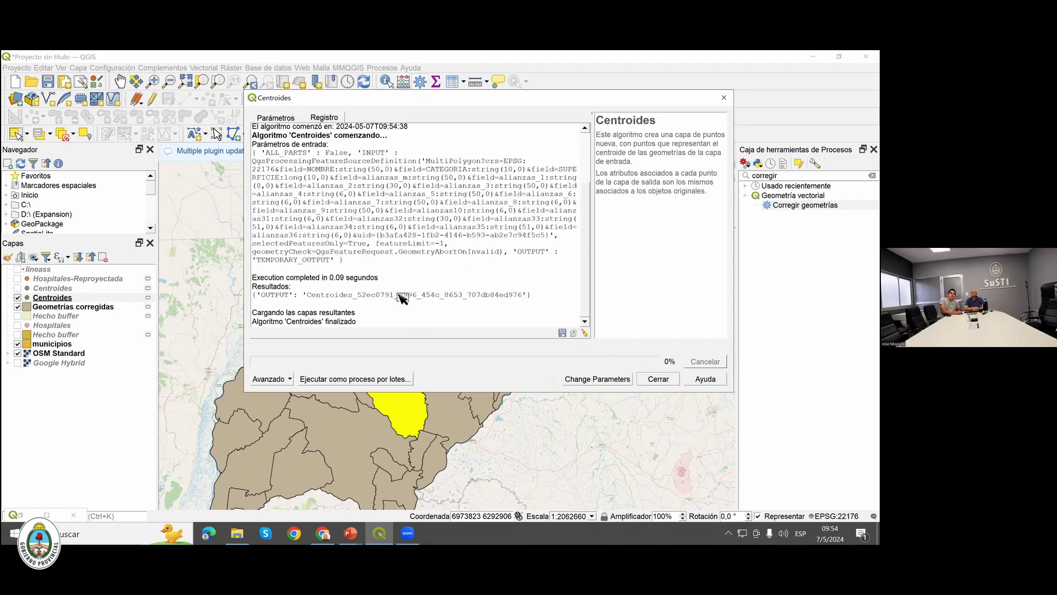
pyautogui.press('Escape')
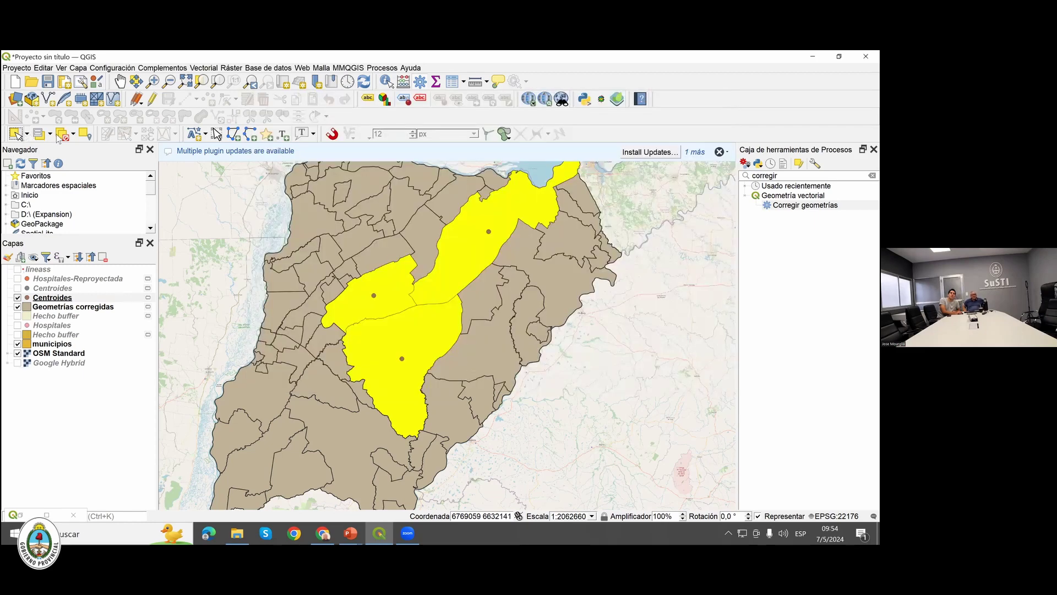
# Clear the municipality selection and hide the centroid layer made from the three selected features.
pyautogui.click(376, 445)
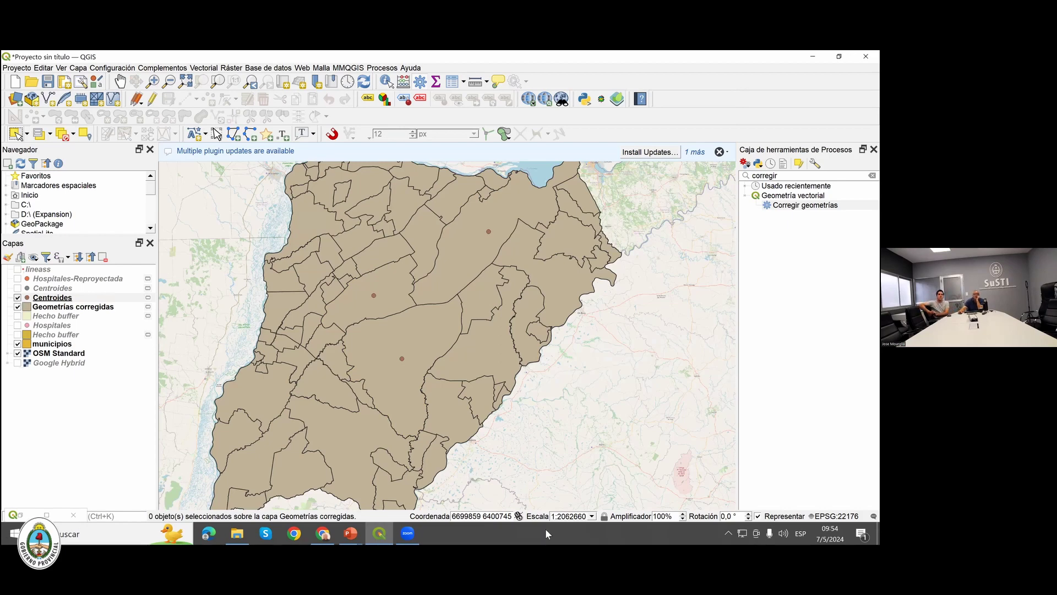
pyautogui.click(351, 533)
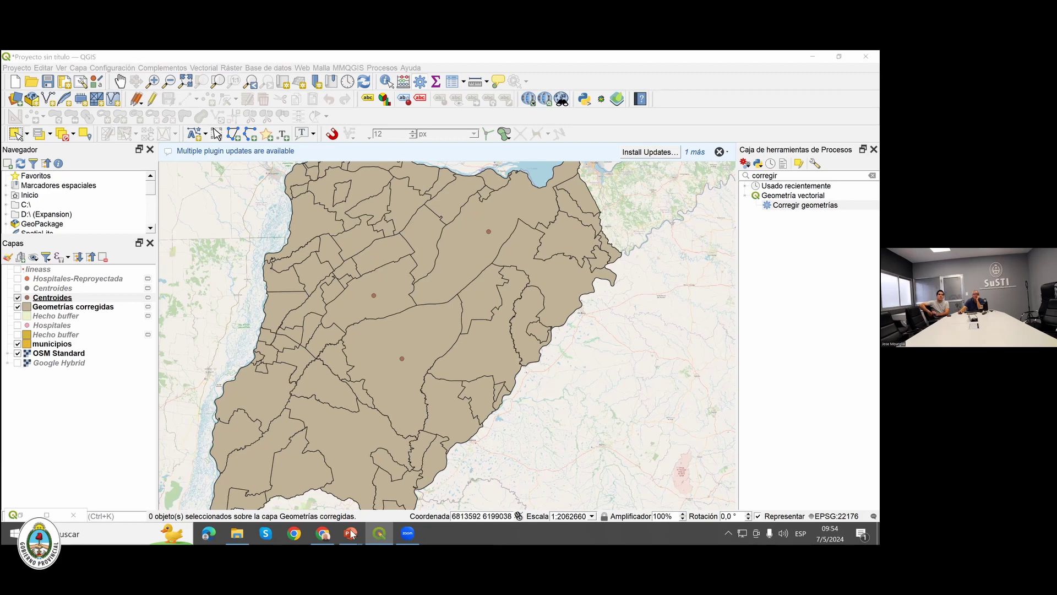
pyautogui.click(380, 532)
pyautogui.press('space')
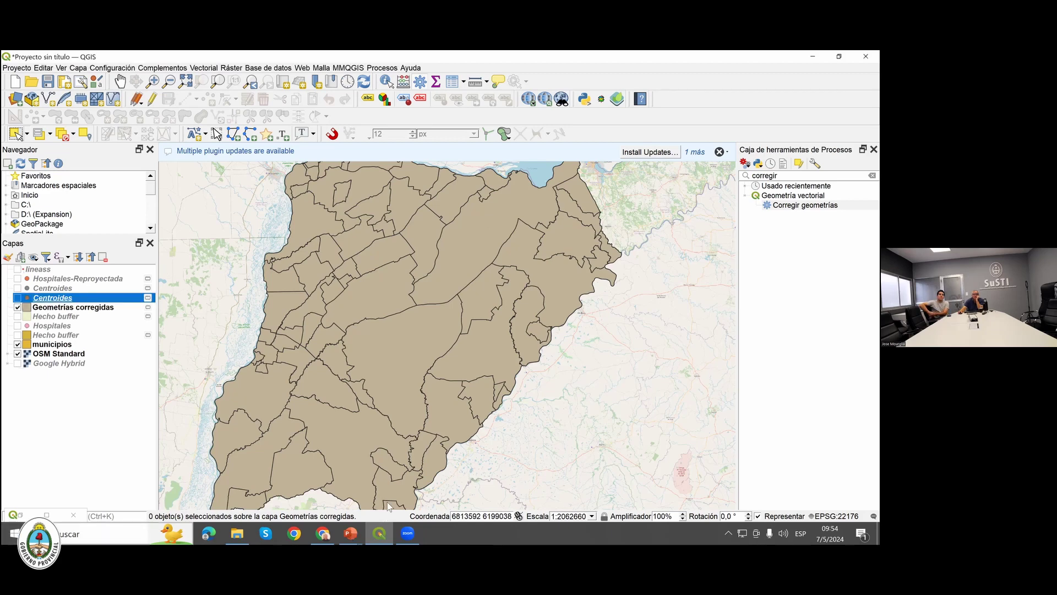
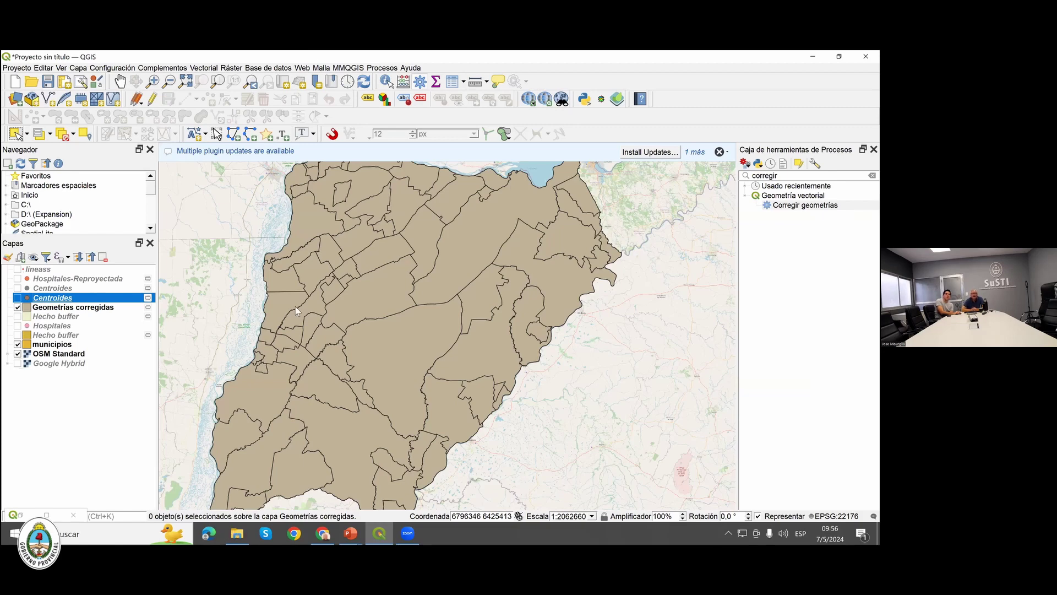
# Add the Ríos layer to the project and compare its full extent with the province's municipalities.
pyautogui.scroll(-1, 251, 242)
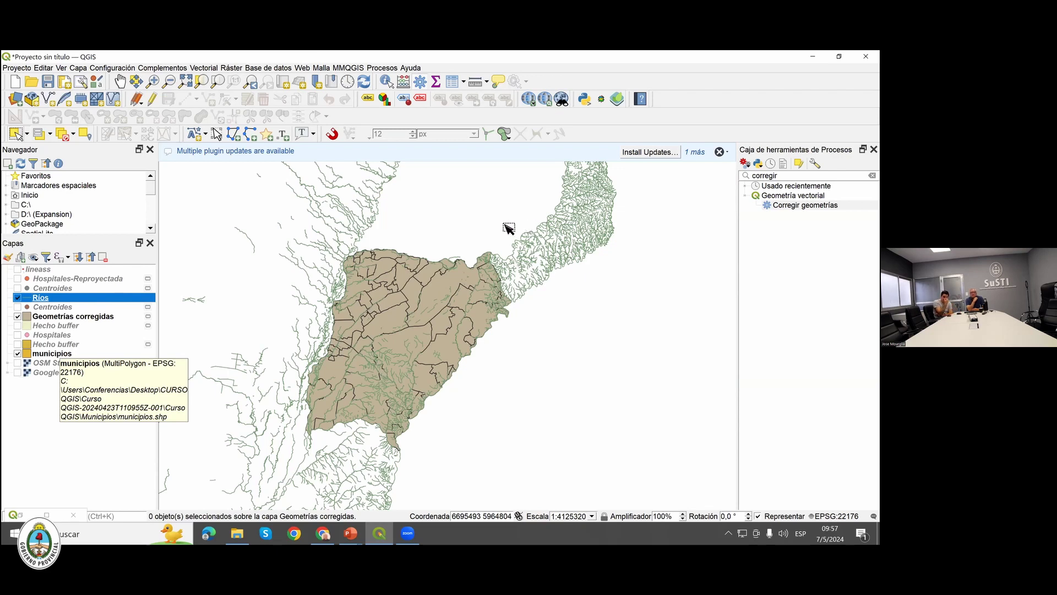
pyautogui.rightClick(54, 300)
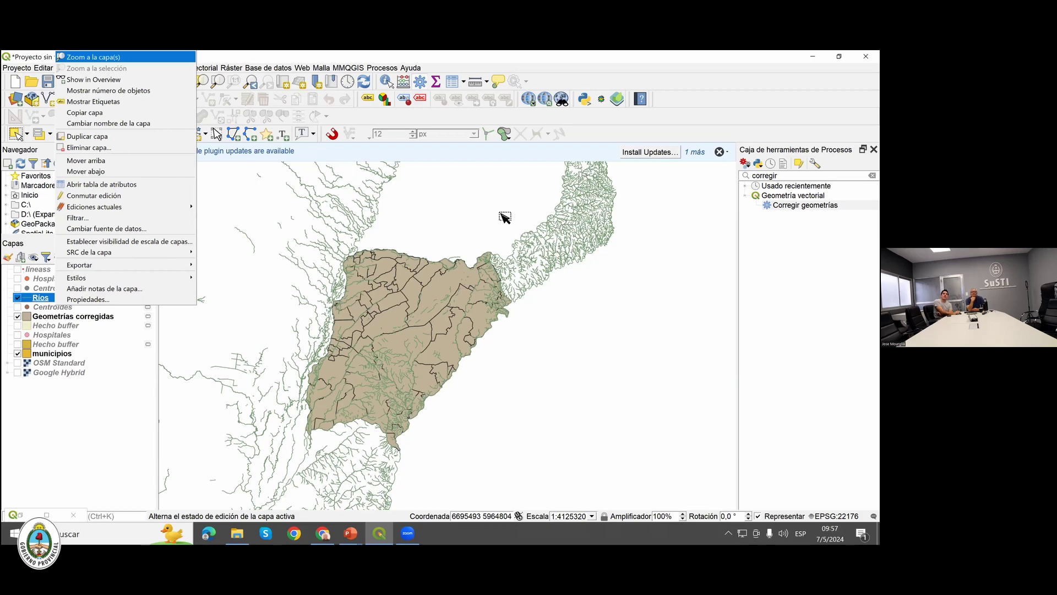
pyautogui.press('Return')
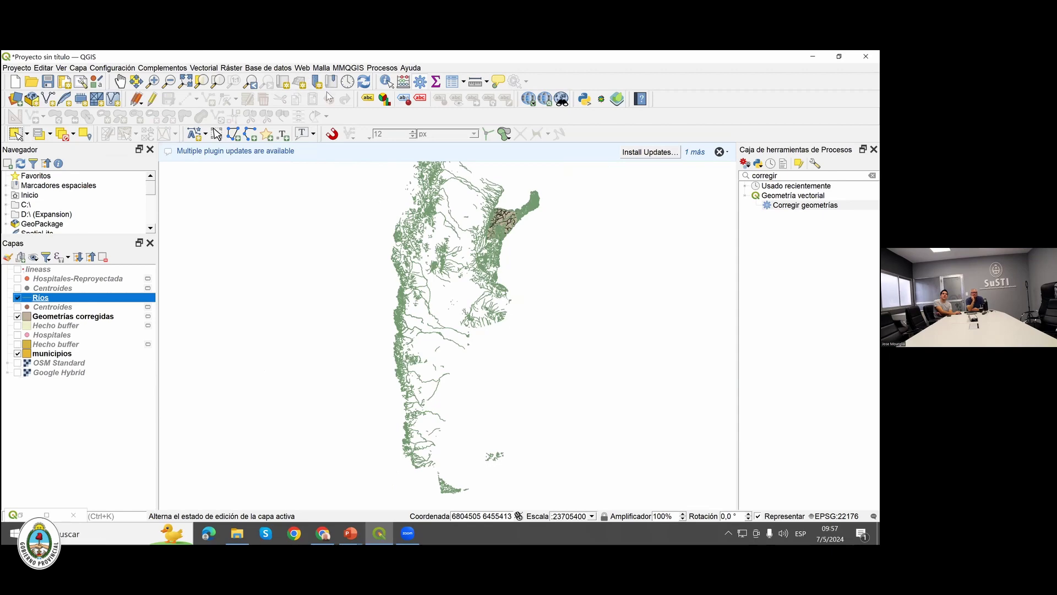
pyautogui.hotkey('ctrl', 'j')
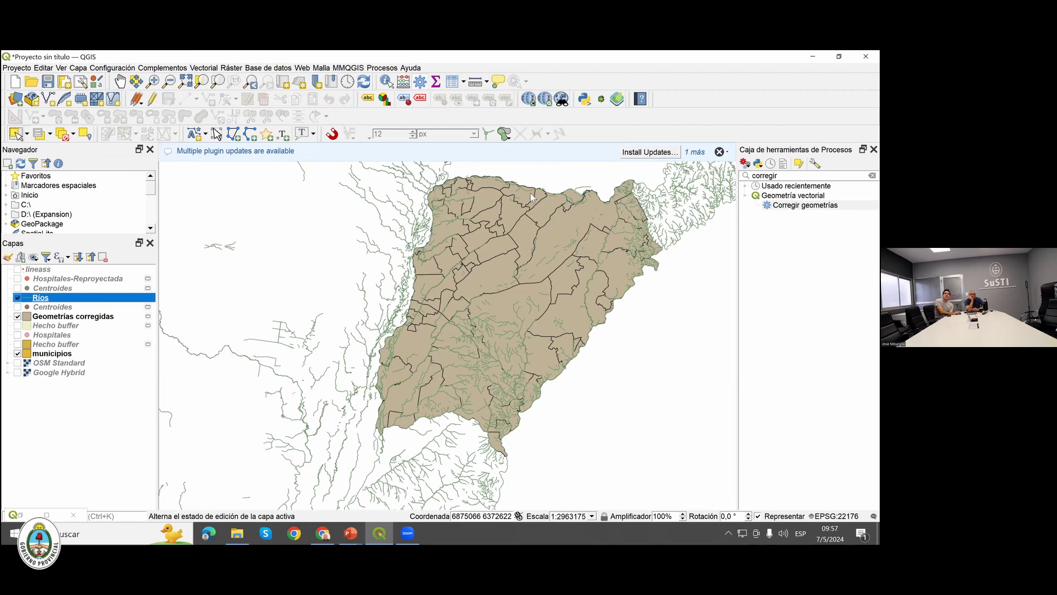
# Clip the Ríos layer to the municipalities in a temporary layer with the Cortar tool and hide the municipios layer.
pyautogui.click(268, 68)
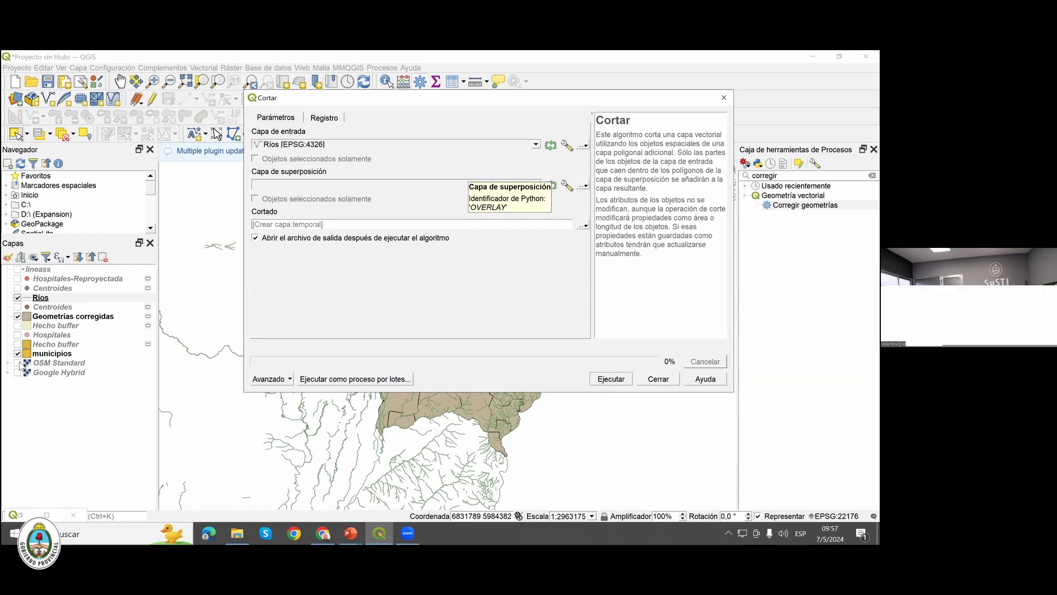
pyautogui.press('Down')
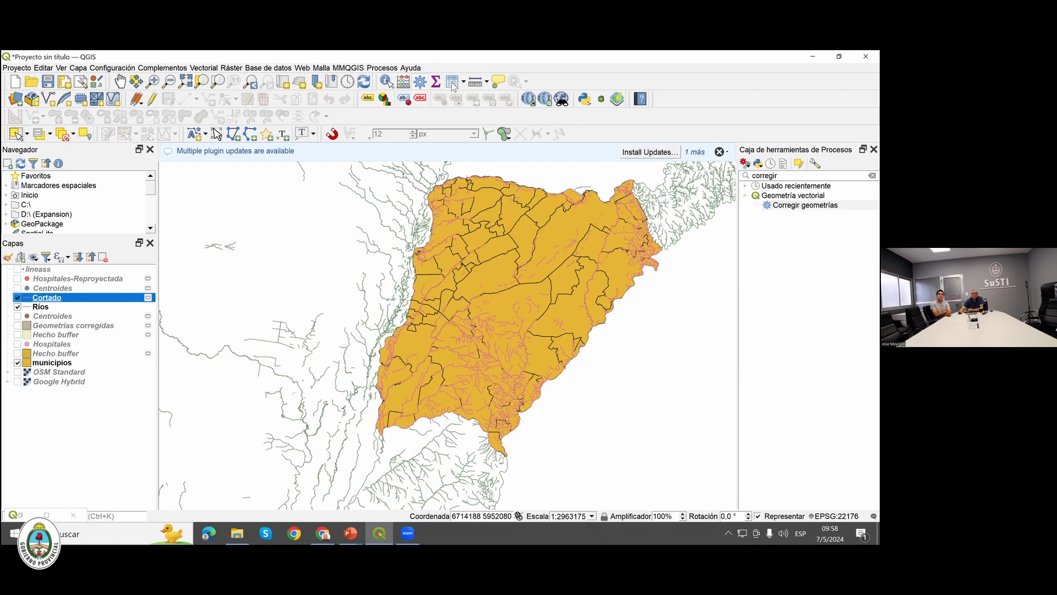
pyautogui.click(17, 362)
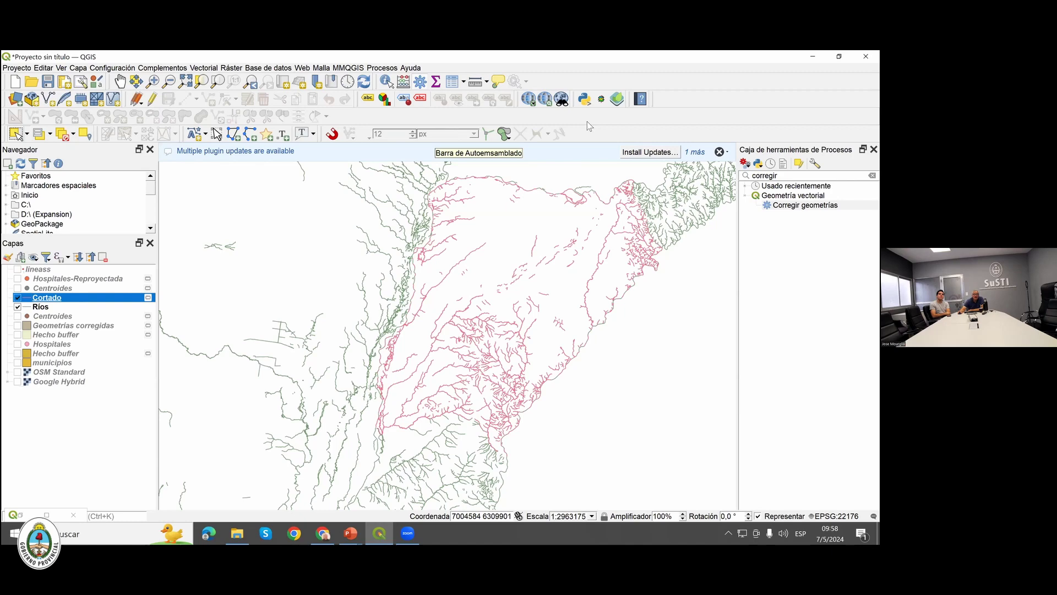
# Review the attribute table and extent of the clipped rivers layer, and switch to the PowerPoint presentation's Dissolve slide.
pyautogui.press('F6')
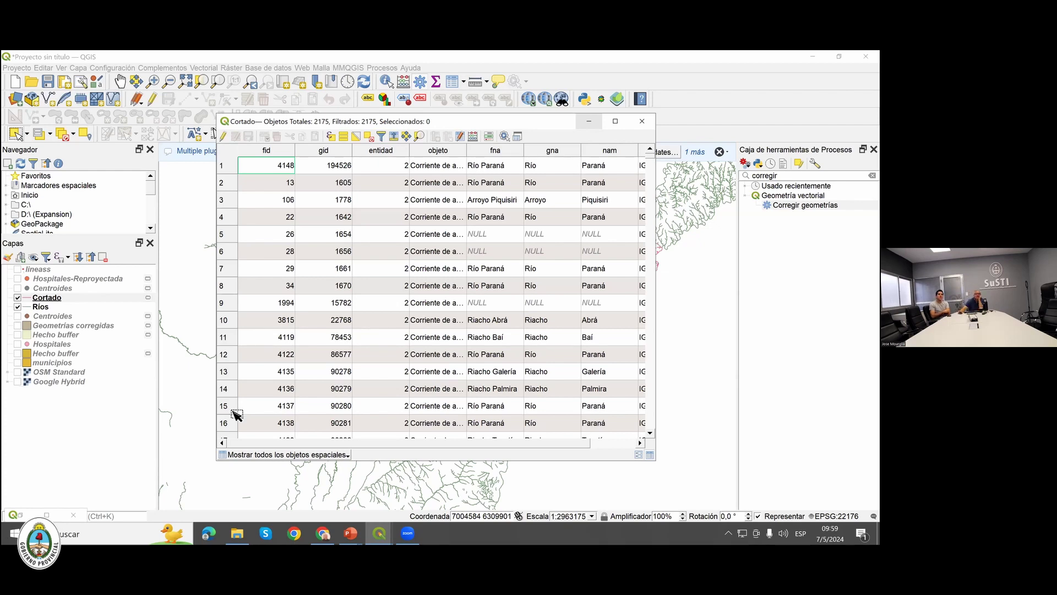
pyautogui.click(210, 302)
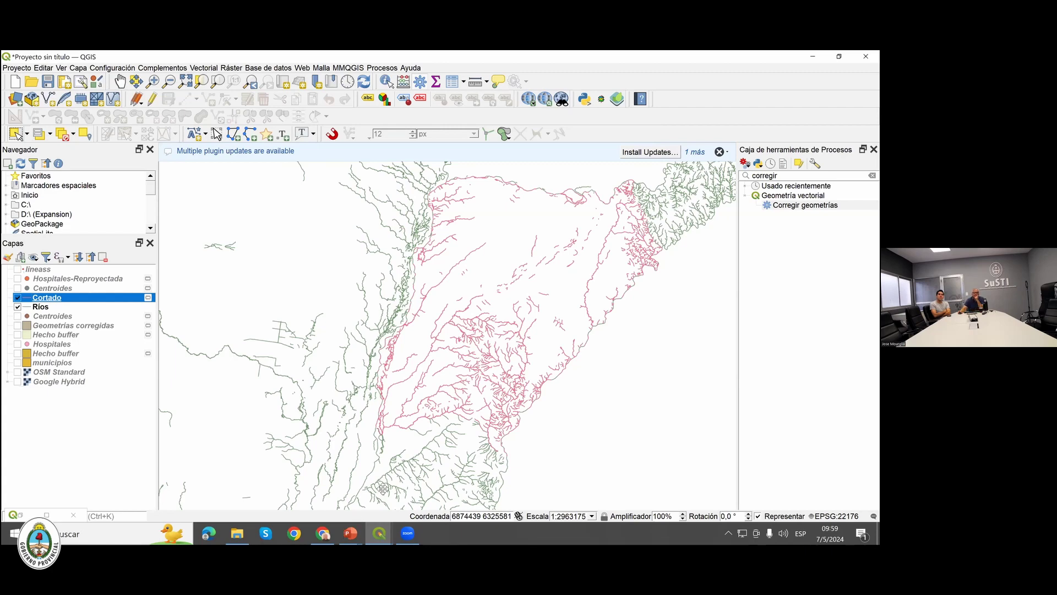
pyautogui.scroll(-1, 436, 248)
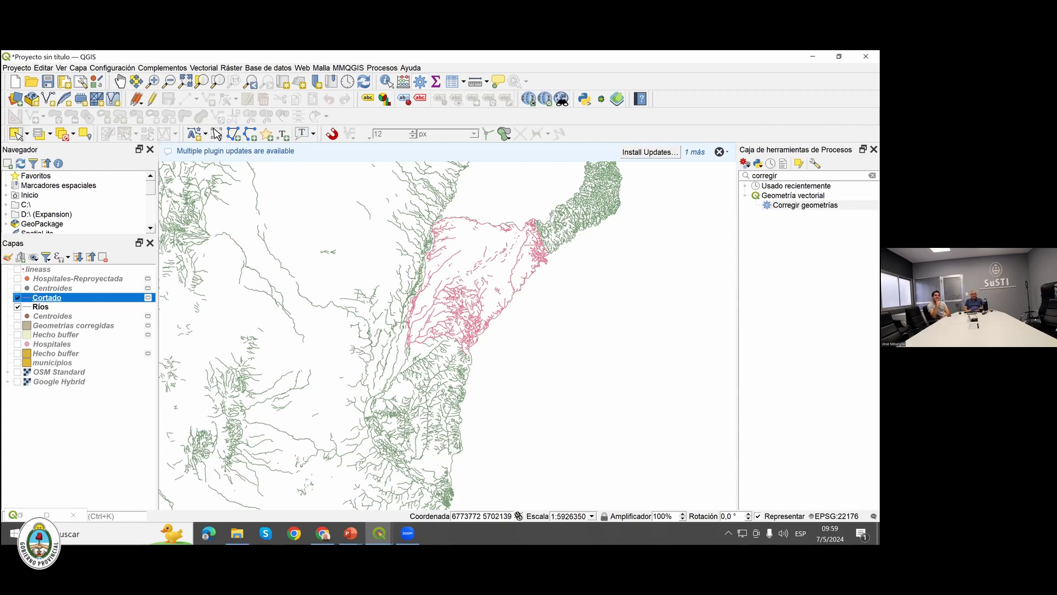
pyautogui.hotkey('alt', 'Tab')
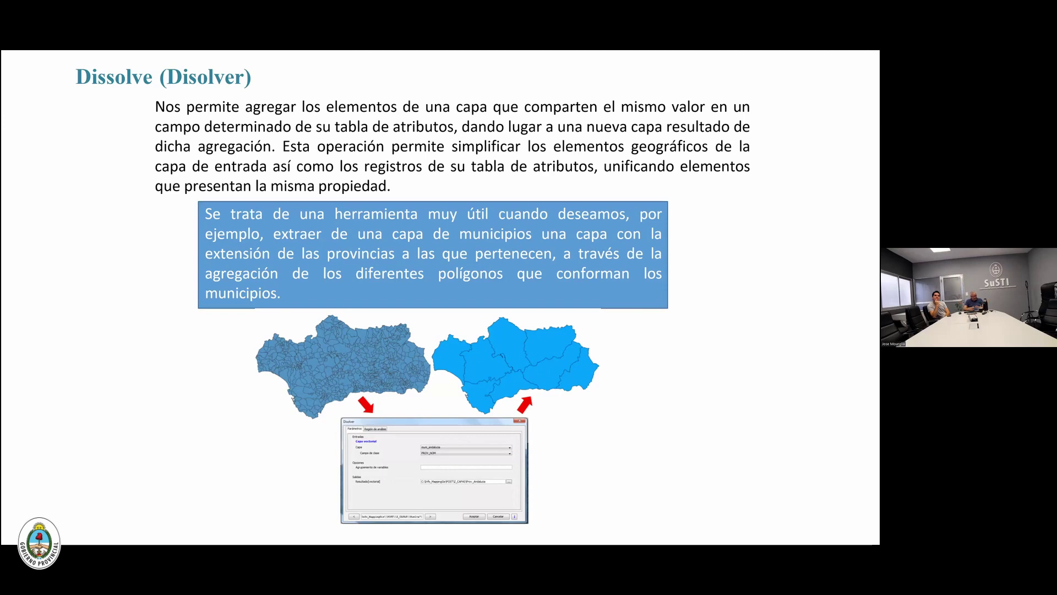
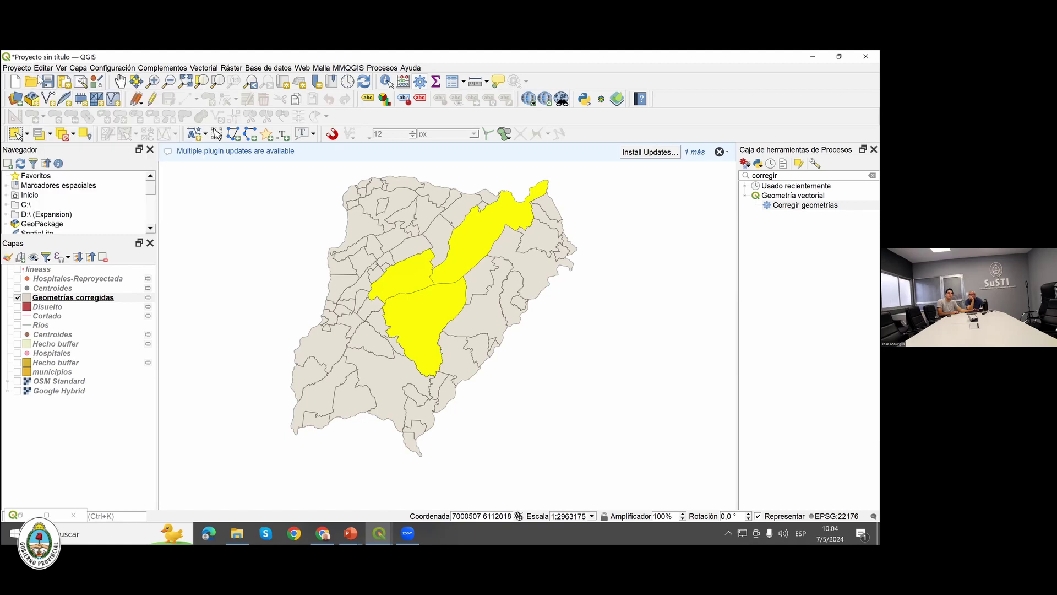
# Paste the copied municipalities into a new temporary scratch layer named Pegado.
pyautogui.click(46, 68)
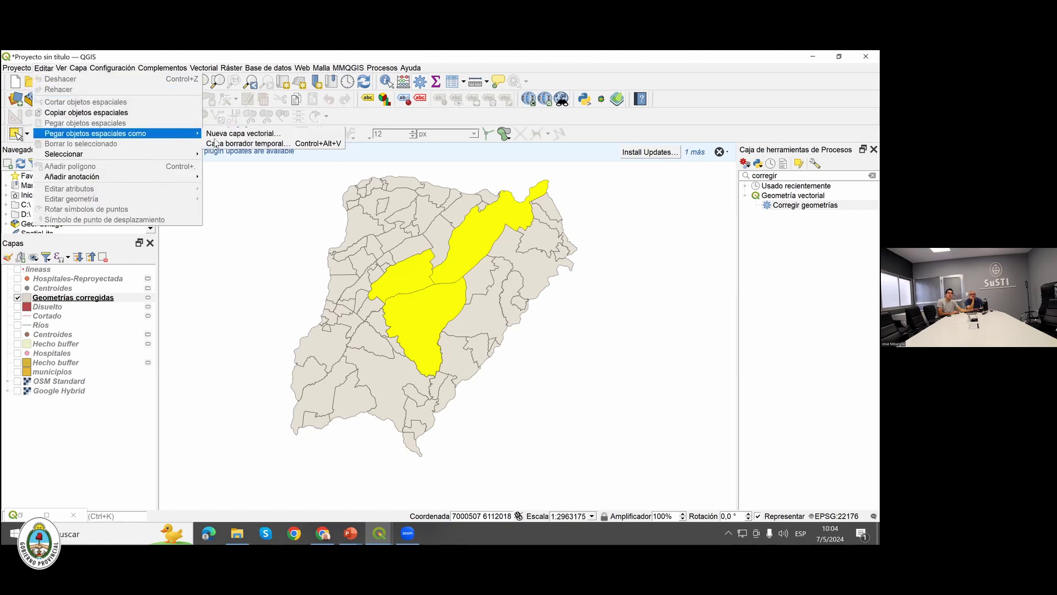
pyautogui.click(221, 146)
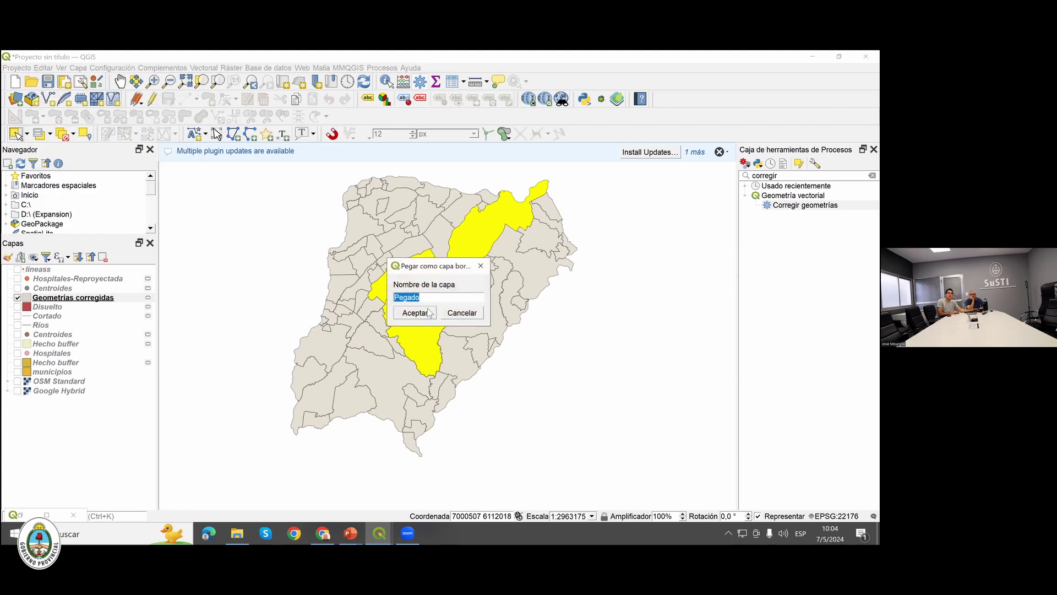
pyautogui.click(415, 313)
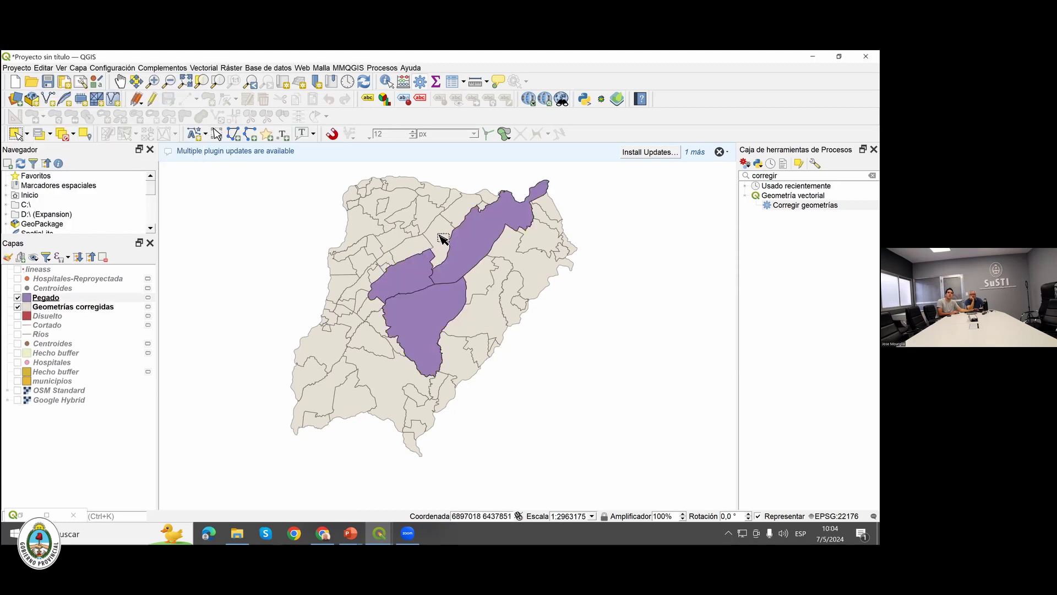
# Select four municipalities of Geometrías corregidas adjoining the northwest side of the pasted ones and copy them.
pyautogui.click(88, 308)
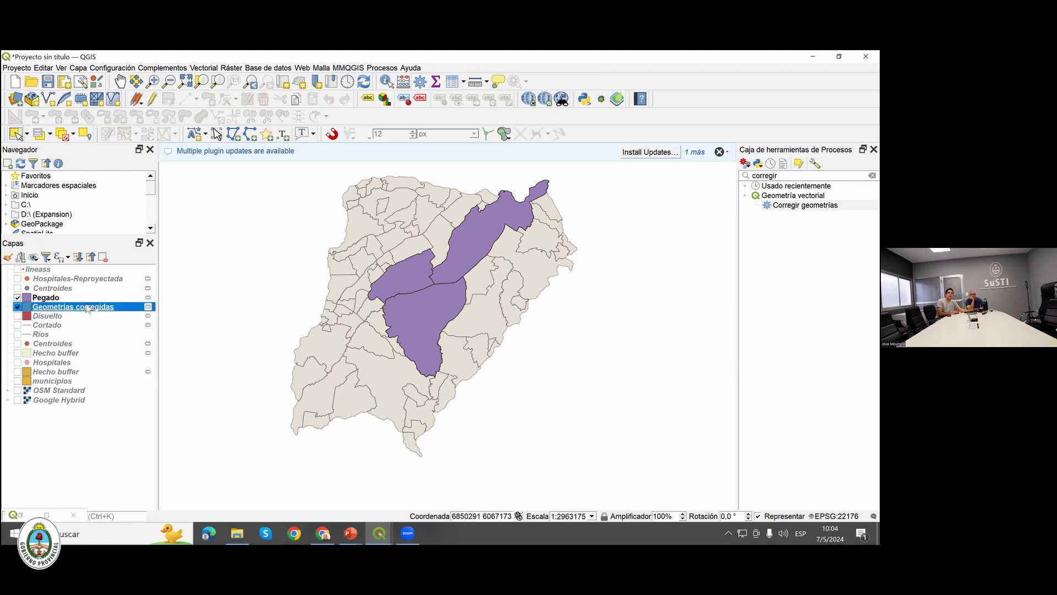
pyautogui.click(434, 222)
pyautogui.keyDown('ctrl'); pyautogui.click(421, 248); pyautogui.keyUp('ctrl')
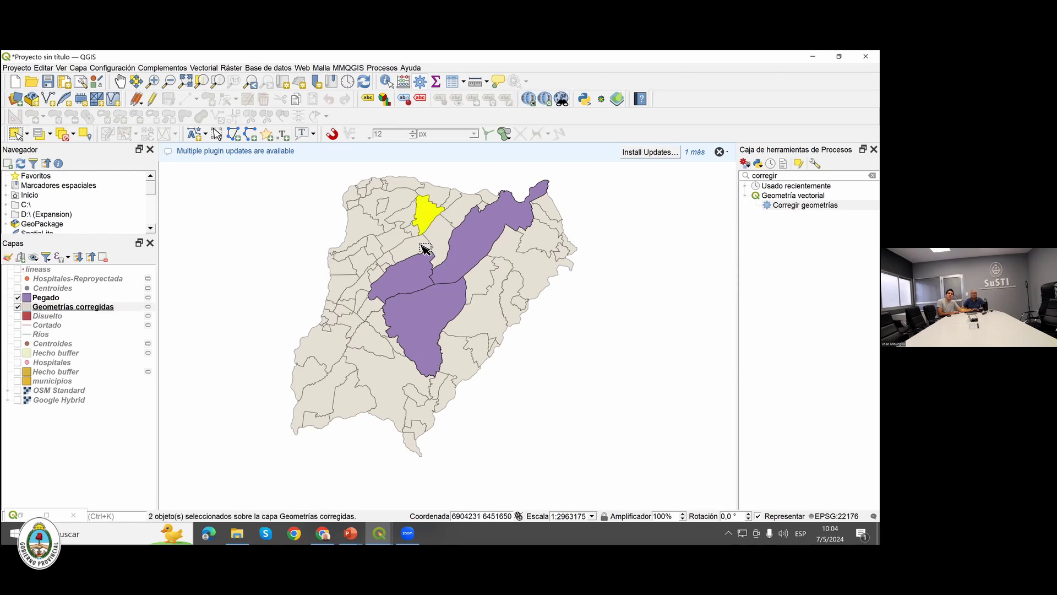
pyautogui.keyDown('ctrl'); pyautogui.click(396, 259); pyautogui.keyUp('ctrl')
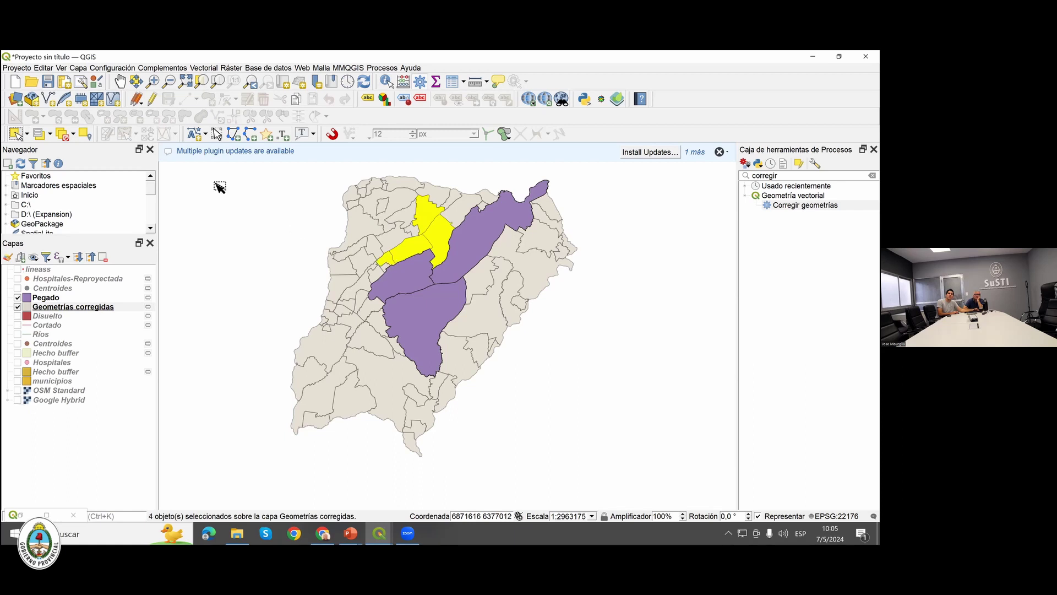
pyautogui.click(45, 68)
pyautogui.click(58, 113)
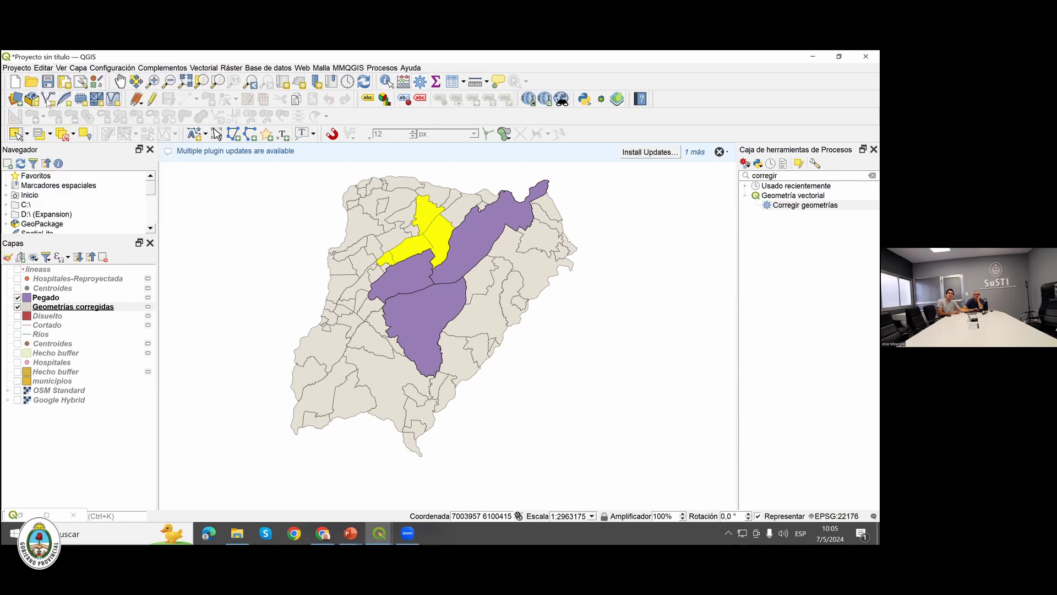
# Paste the four copied municipalities into a second temporary layer named Pegado and hide the Geometrías corregidas layer.
pyautogui.click(45, 68)
pyautogui.moveTo(182, 137)
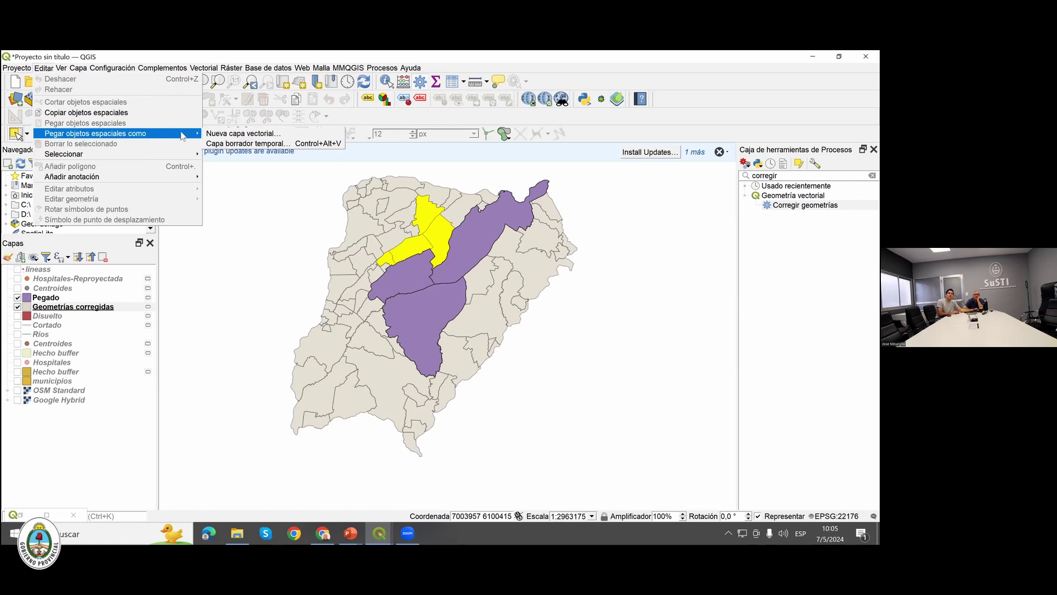
pyautogui.click(216, 144)
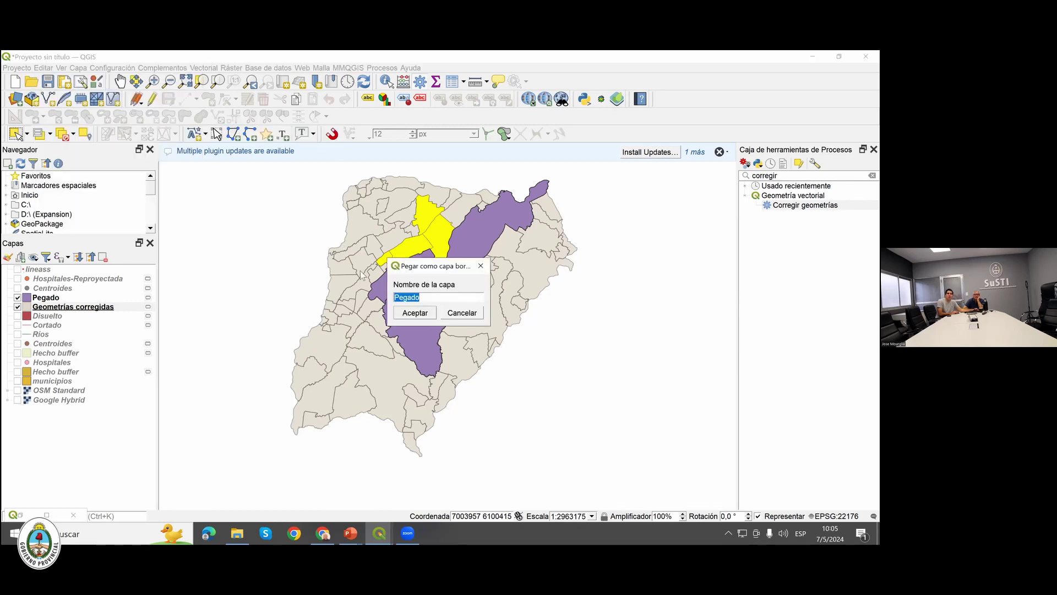
pyautogui.click(427, 315)
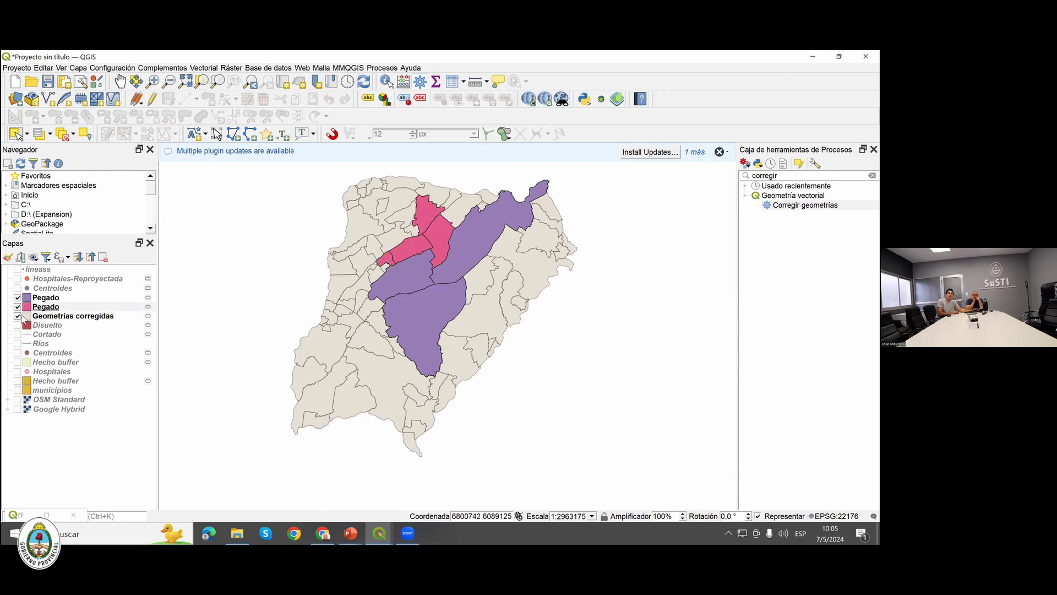
pyautogui.click(18, 316)
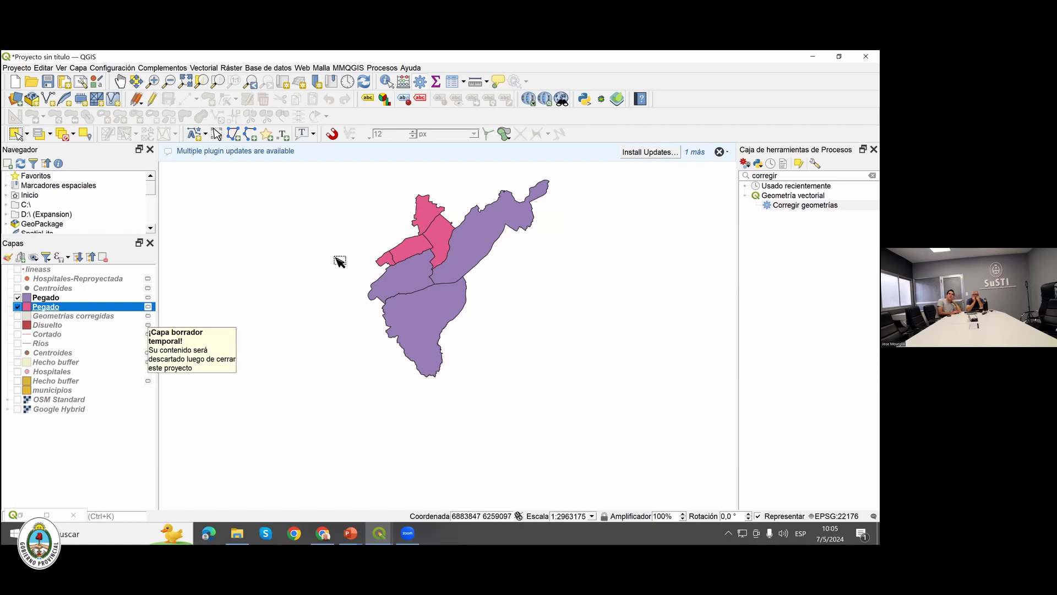
# Rename the purple Pegado layer as mun1 in its layer properties and deselect it.
pyautogui.click(58, 299)
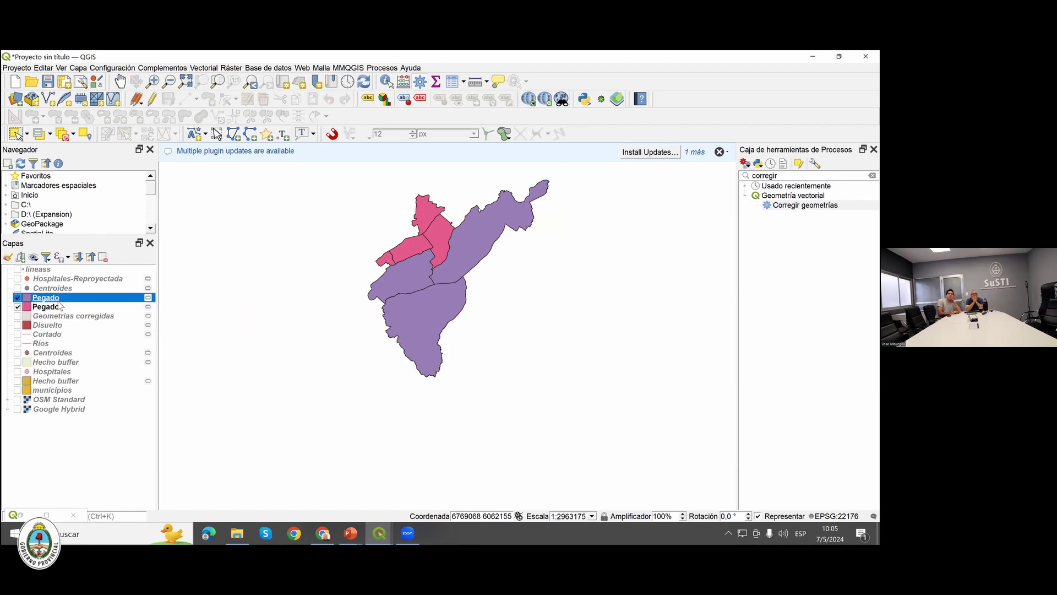
pyautogui.doubleClick(59, 302)
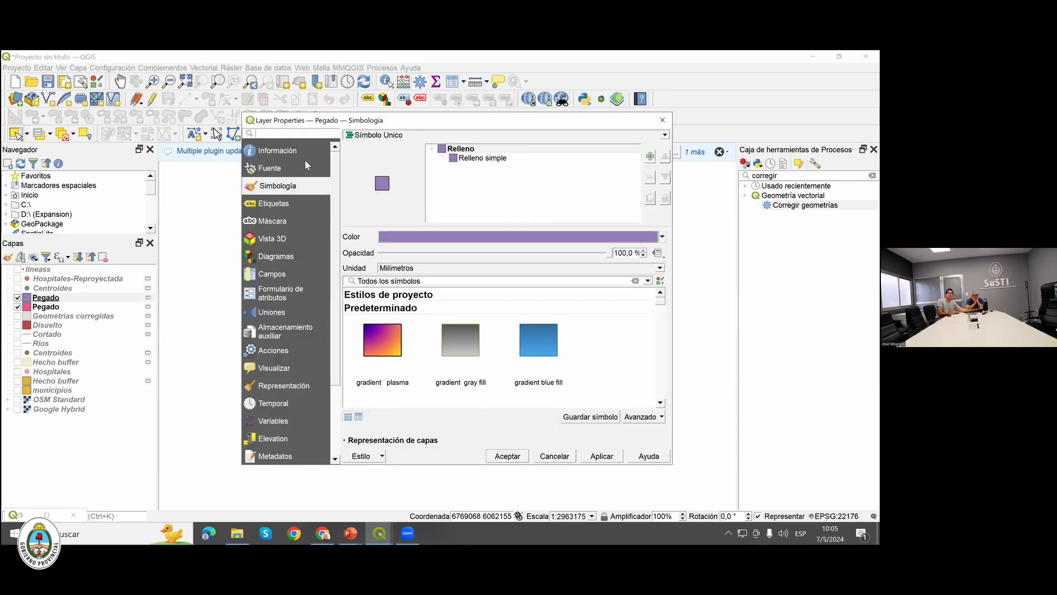
pyautogui.click(302, 170)
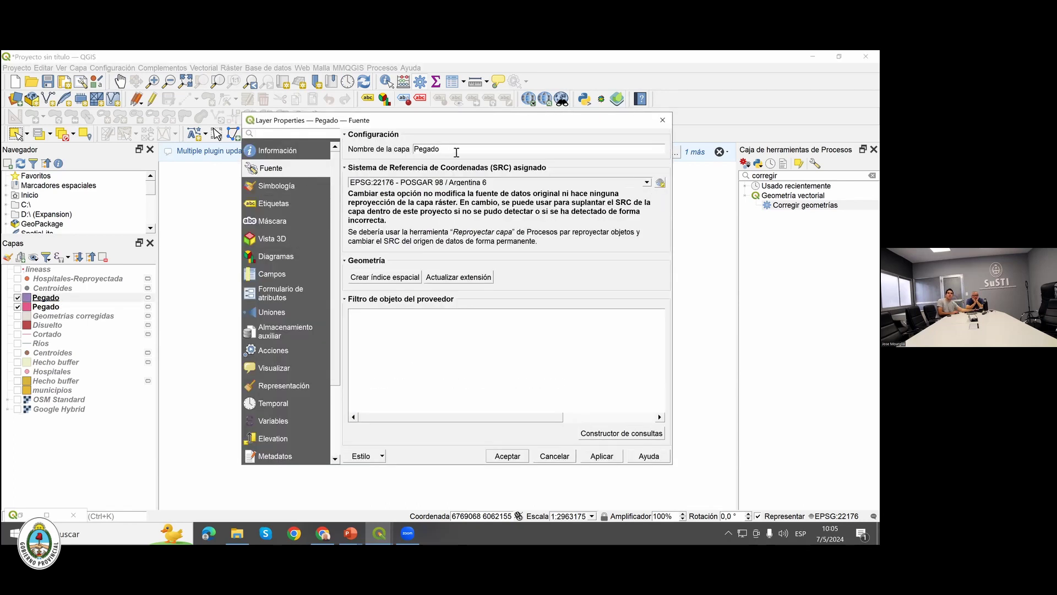
pyautogui.doubleClick(432, 146)
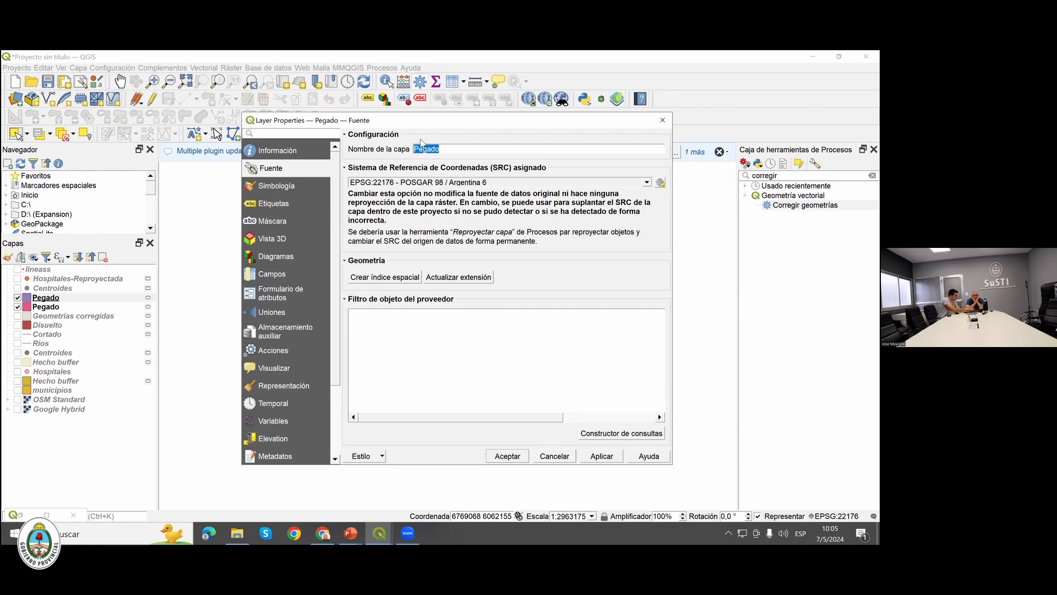
pyautogui.write('mun1')
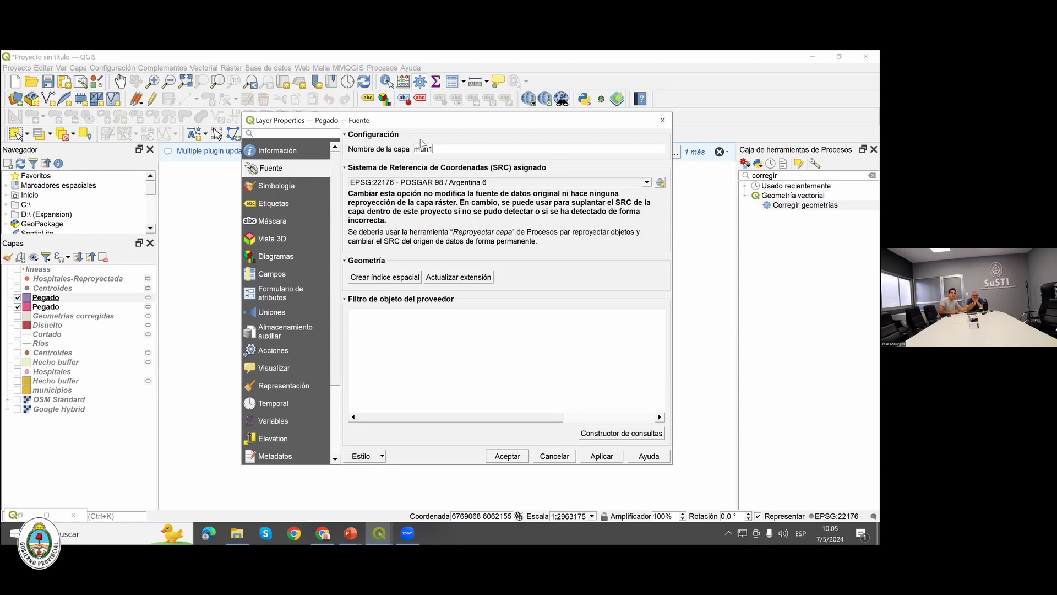
pyautogui.click(597, 455)
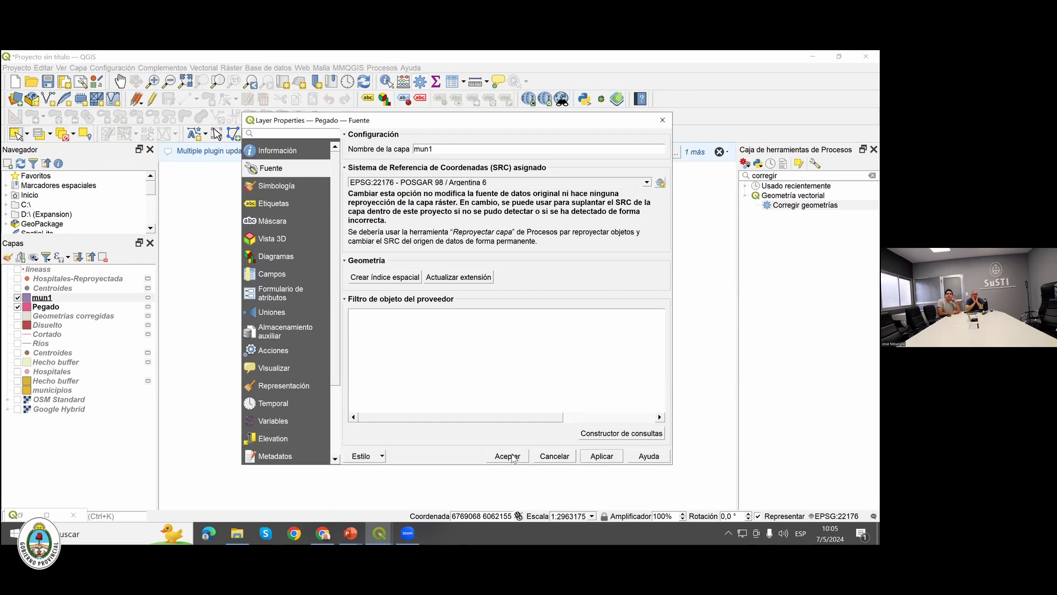
pyautogui.click(508, 456)
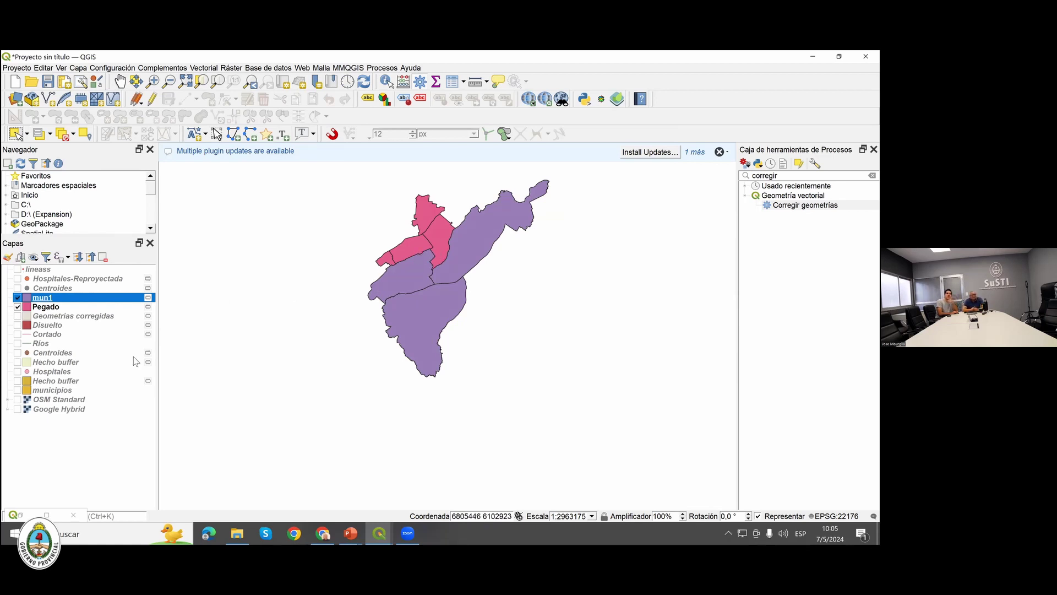
pyautogui.click(94, 462)
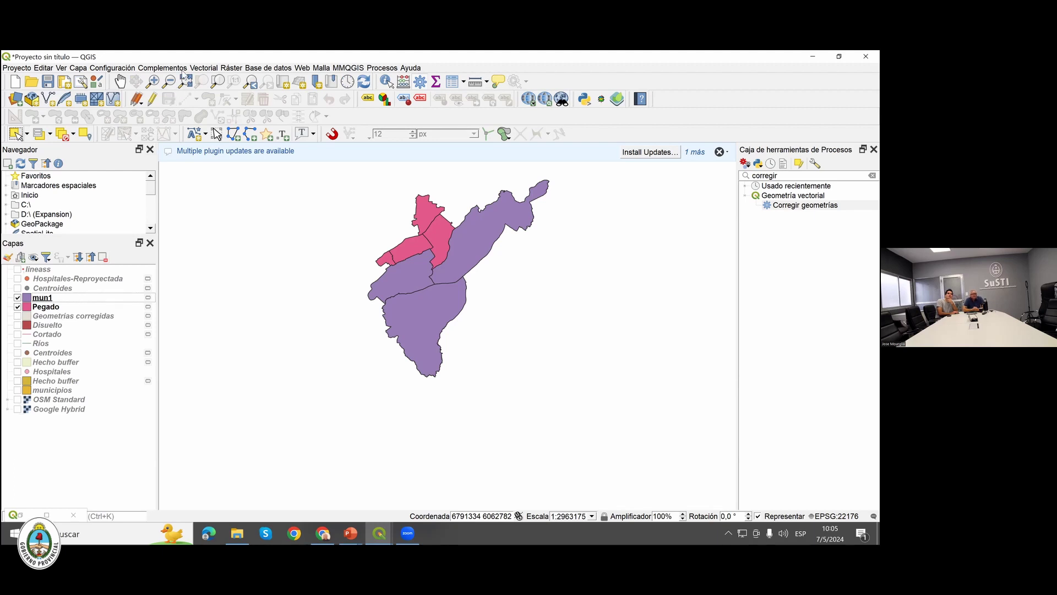
# Run the Unión geoprocess with mun1 as input and Pegado as overlay, output to a temporary layer.
pyautogui.click(203, 68)
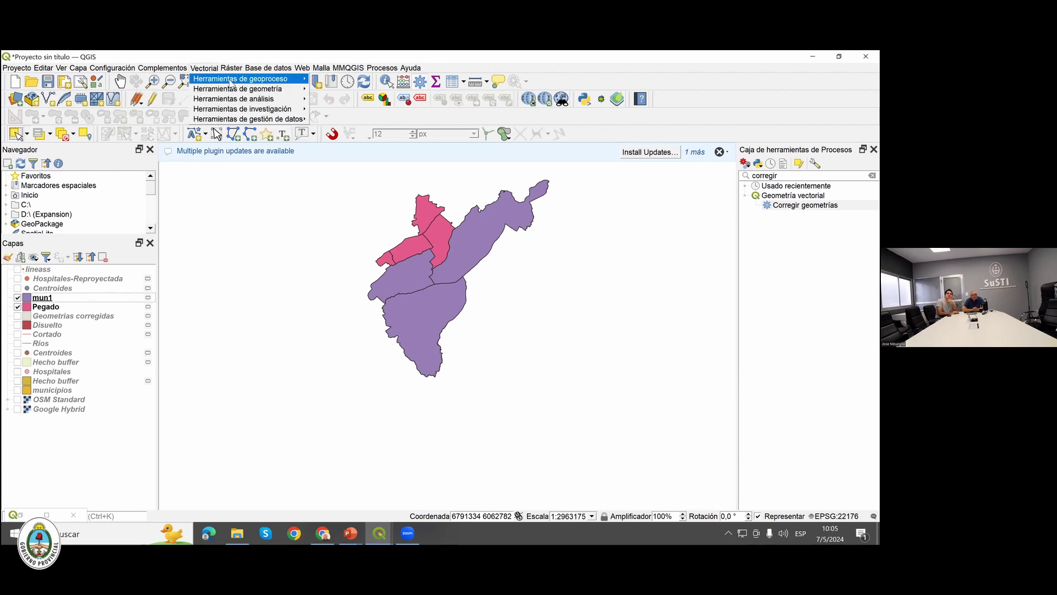
pyautogui.moveTo(281, 81)
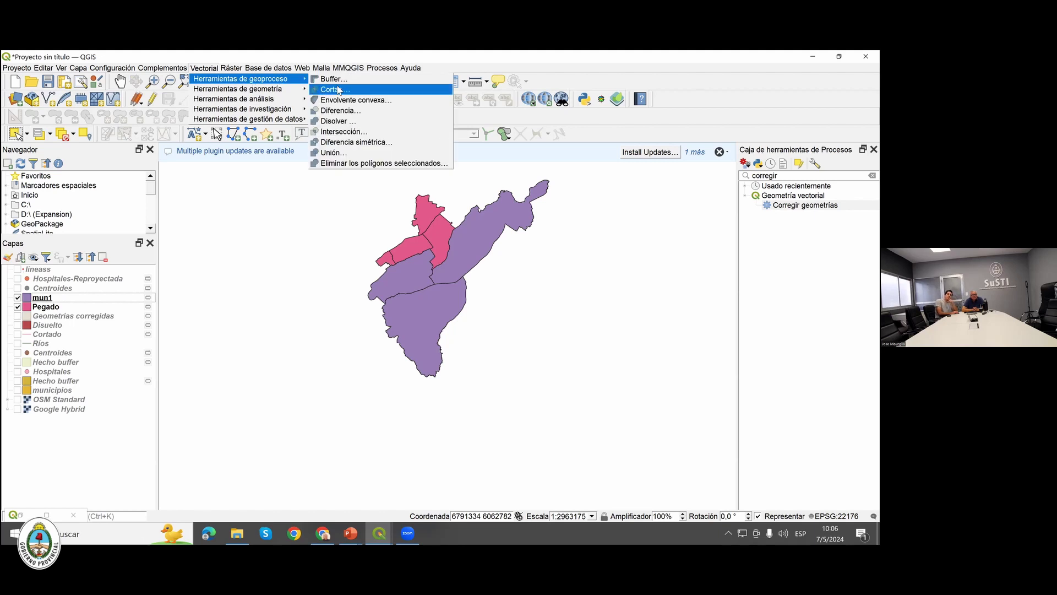
pyautogui.click(482, 220)
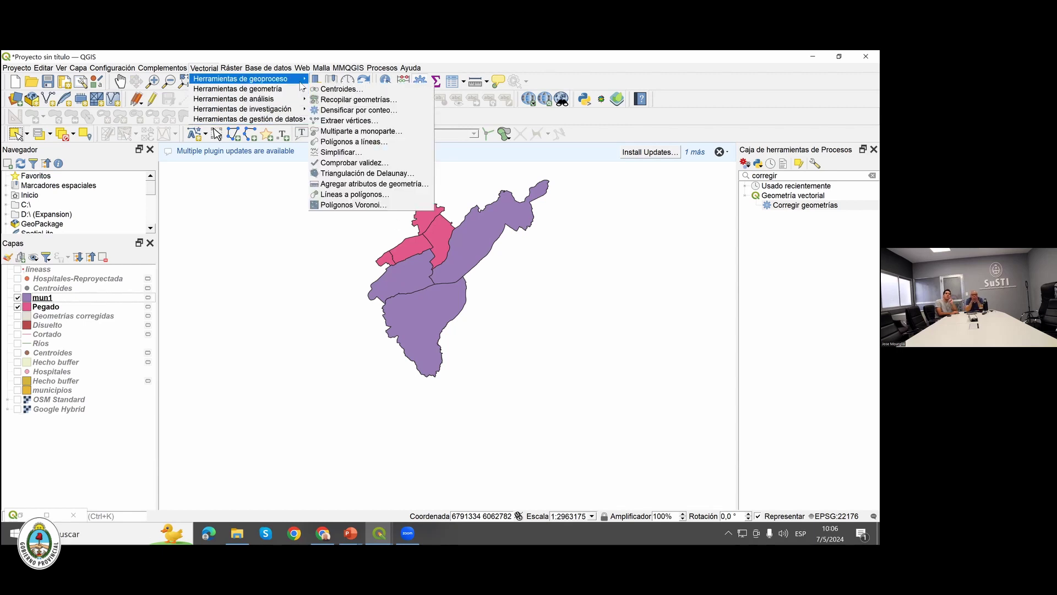
pyautogui.moveTo(297, 79)
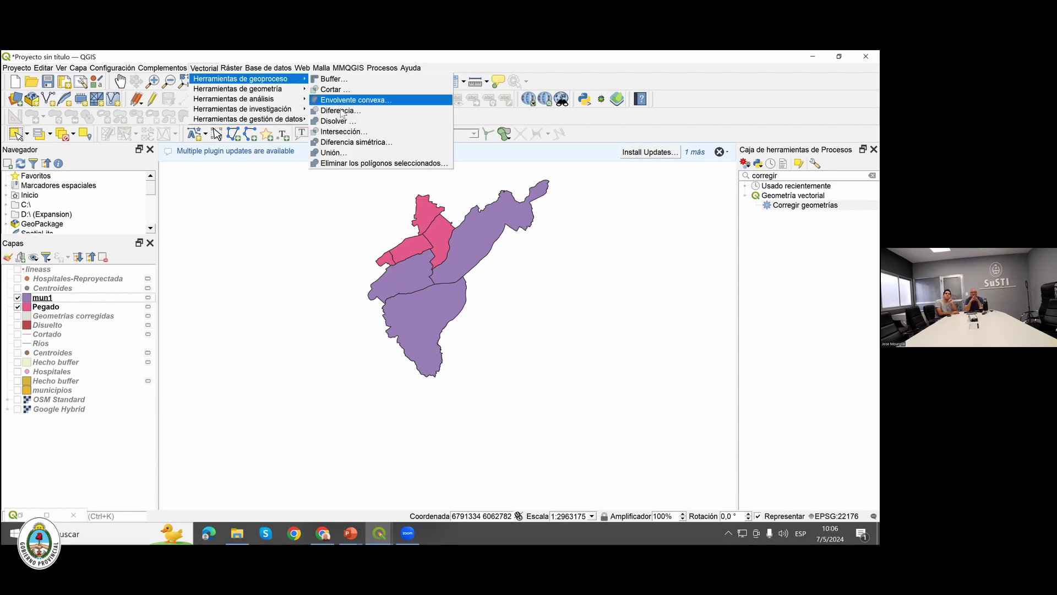
pyautogui.click(341, 155)
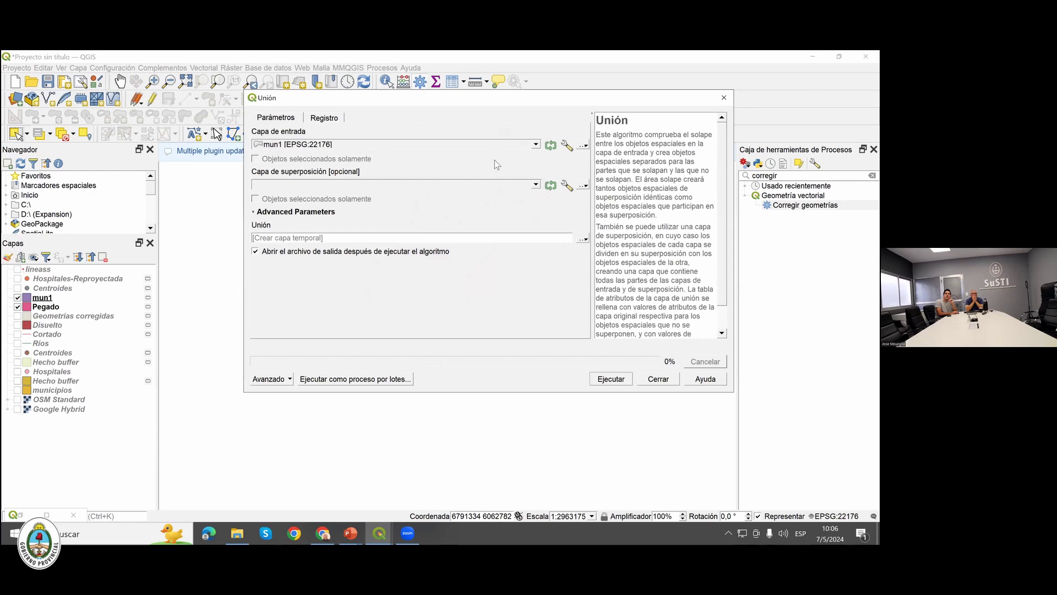
pyautogui.click(535, 185)
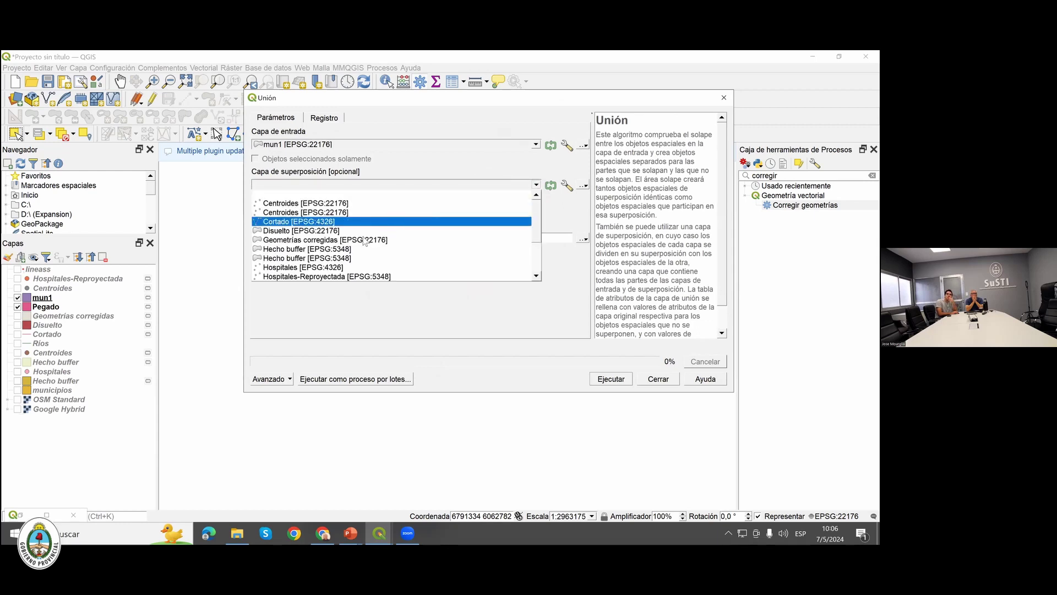
pyautogui.scroll(-2, 346, 260)
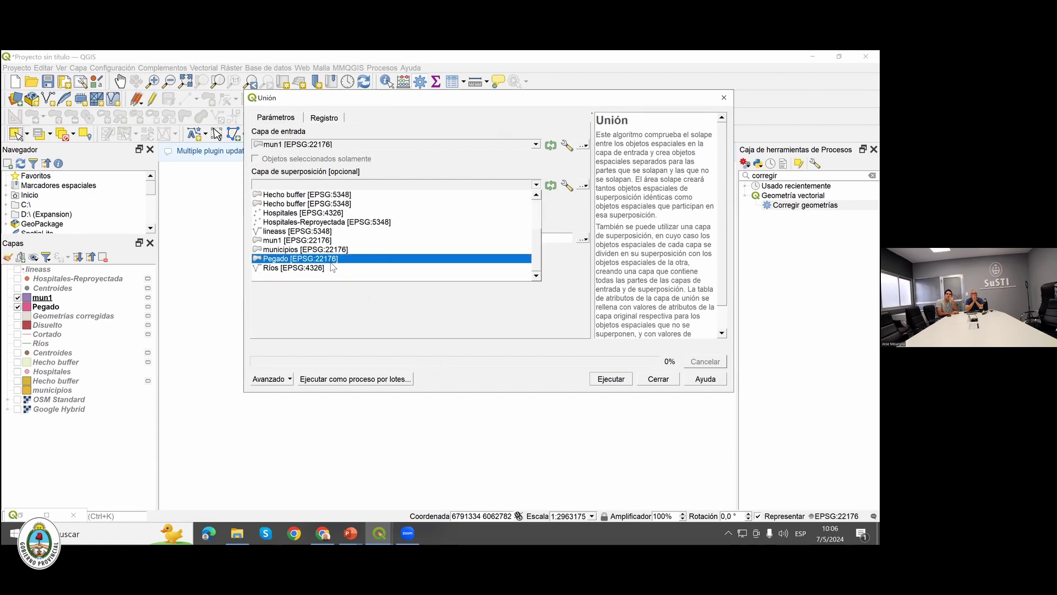
pyautogui.click(329, 259)
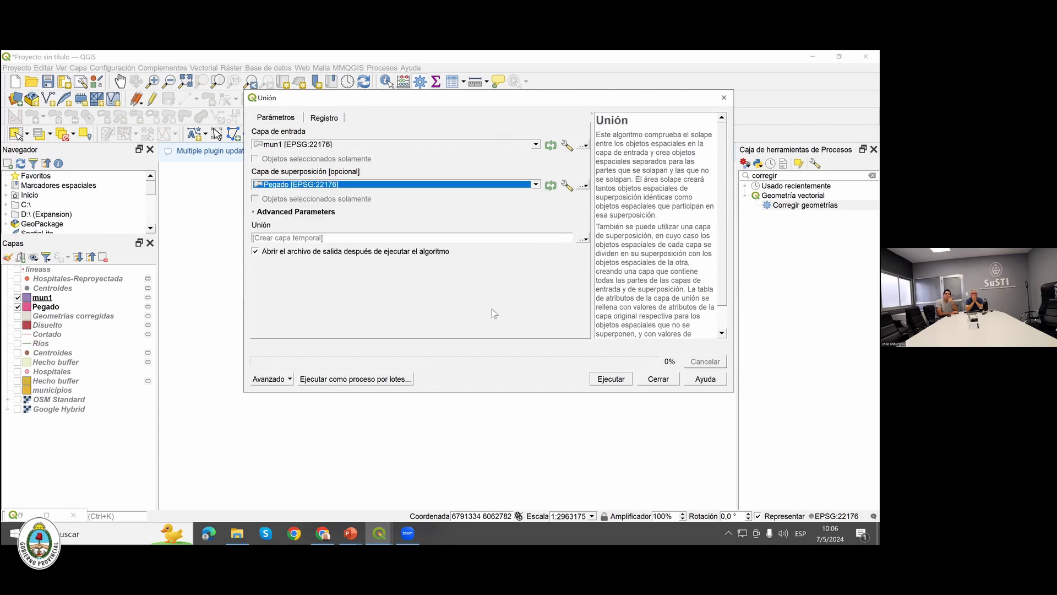
pyautogui.click(606, 377)
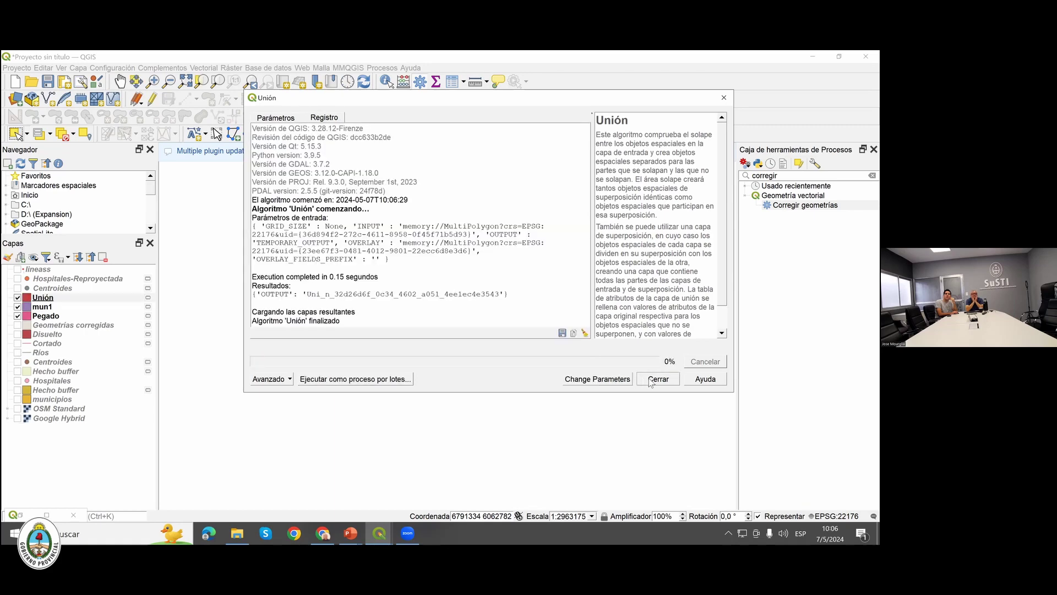
pyautogui.click(658, 379)
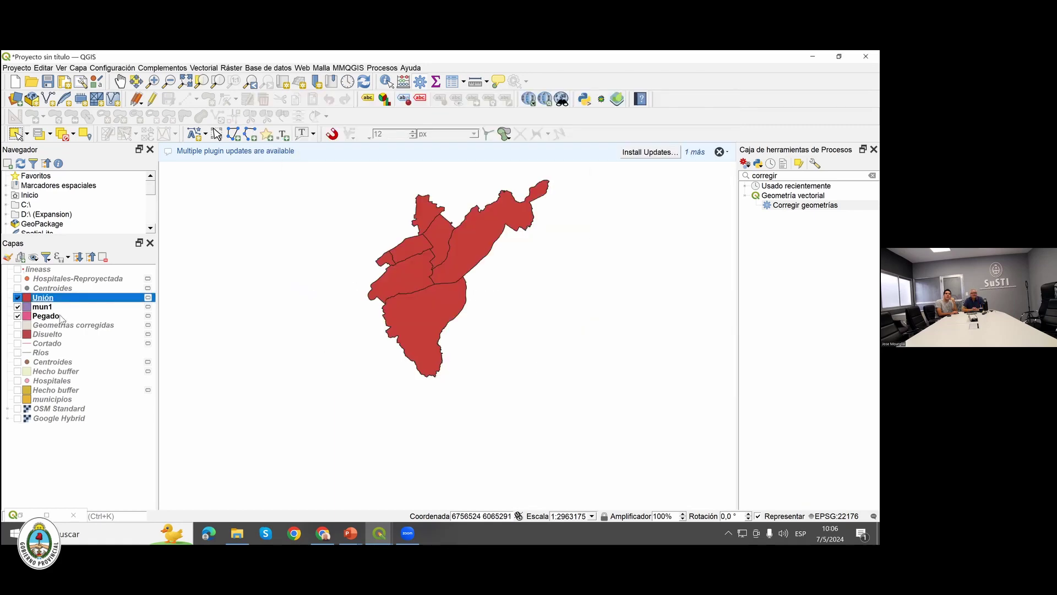
# Compare the Unión layer with the mun1 and Pegado layers beneath it by toggling its visibility.
pyautogui.click(39, 308)
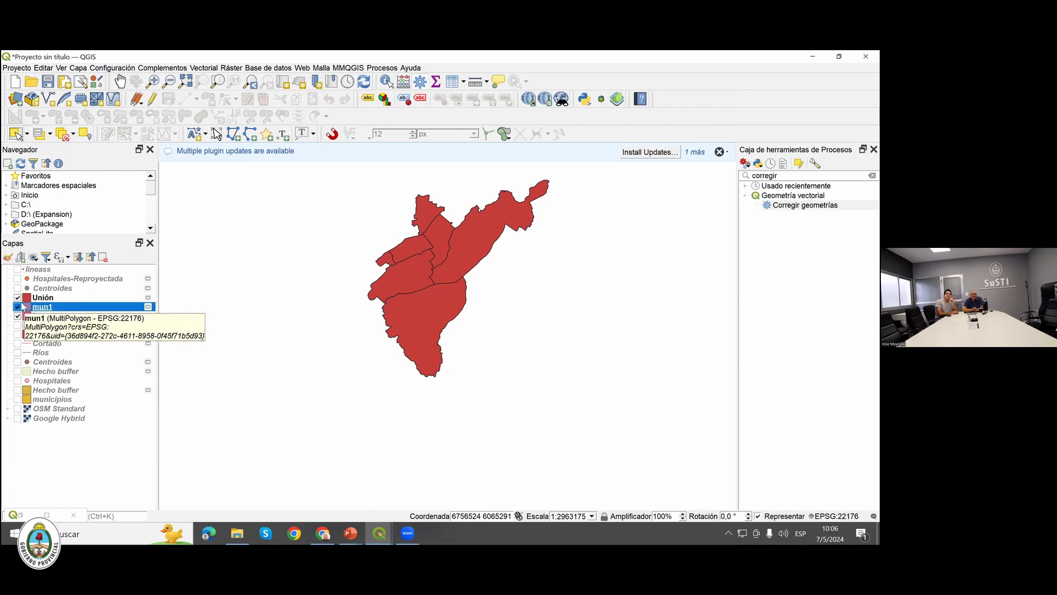
pyautogui.click(18, 298)
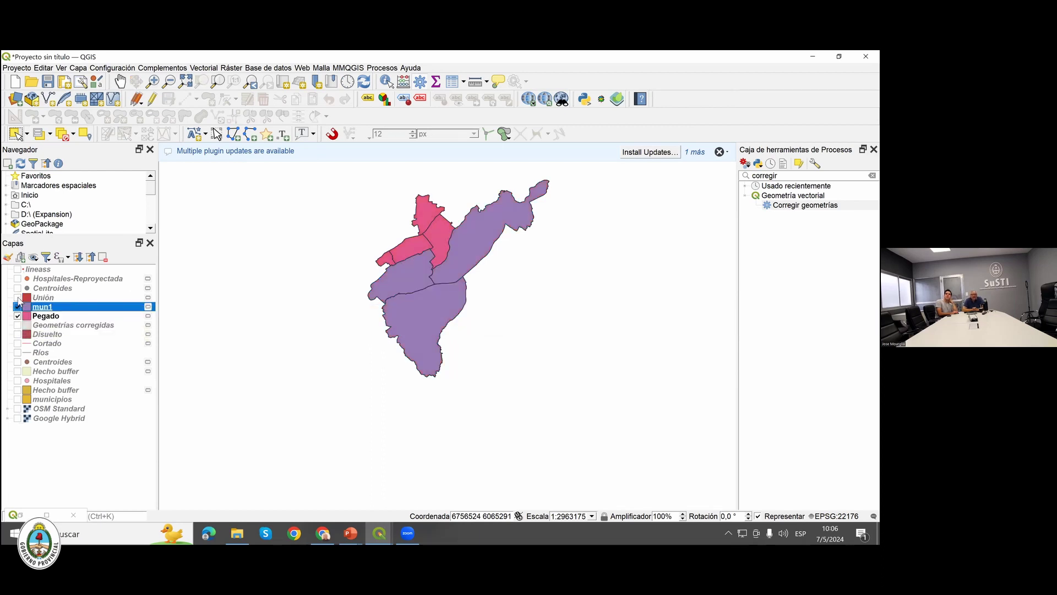
pyautogui.click(18, 298)
pyautogui.click(18, 298)
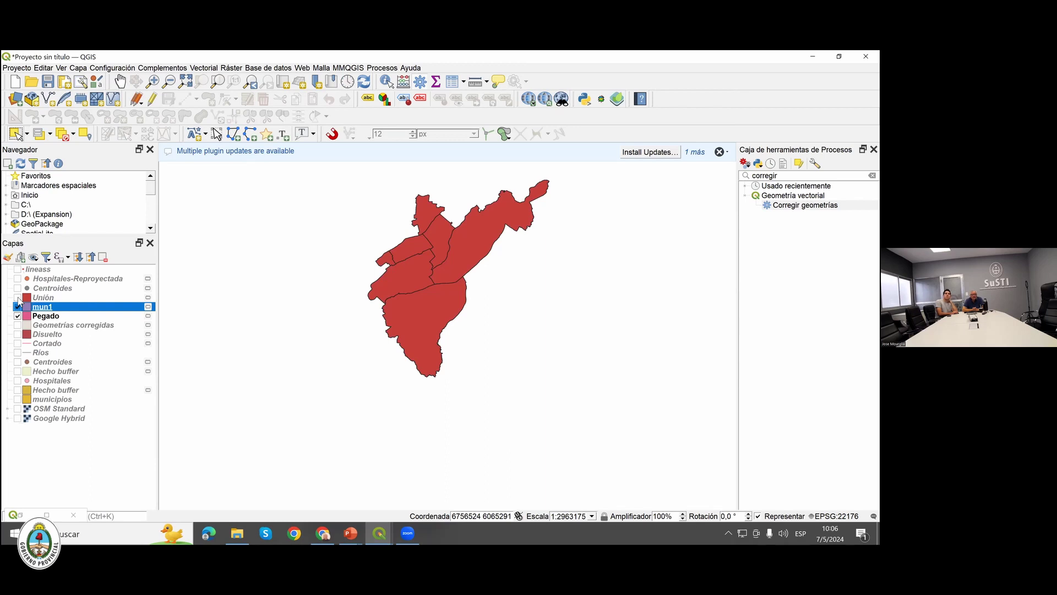
pyautogui.click(18, 298)
pyautogui.press('Up')
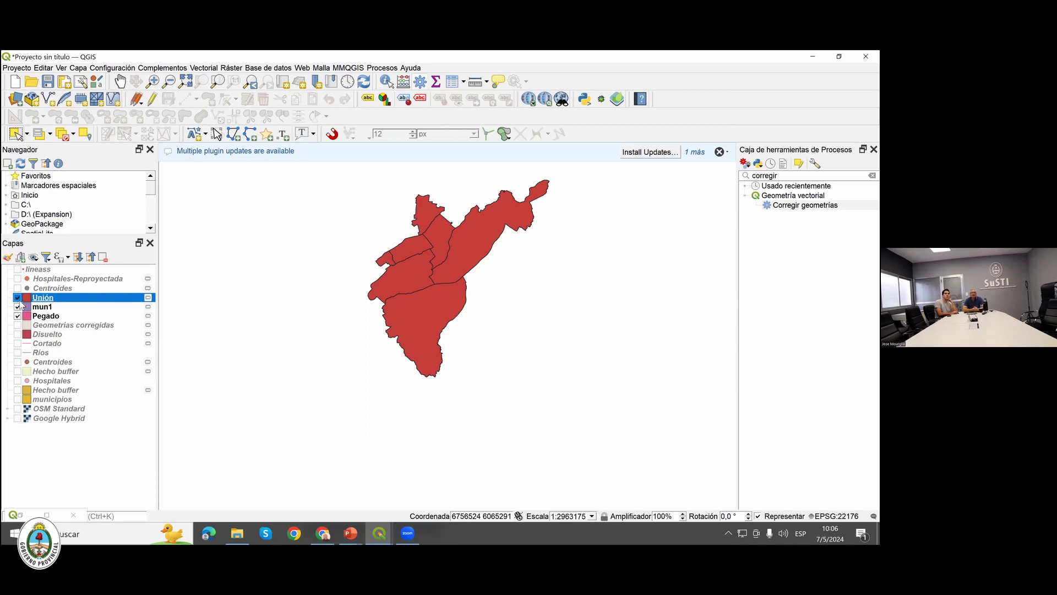
pyautogui.click(20, 302)
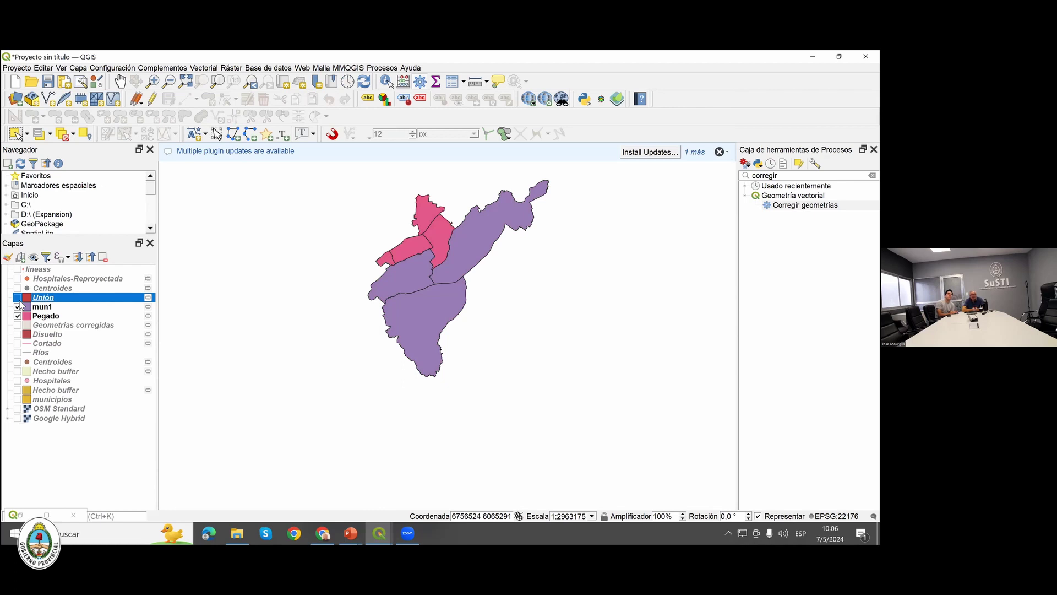
pyautogui.click(21, 302)
pyautogui.click(20, 302)
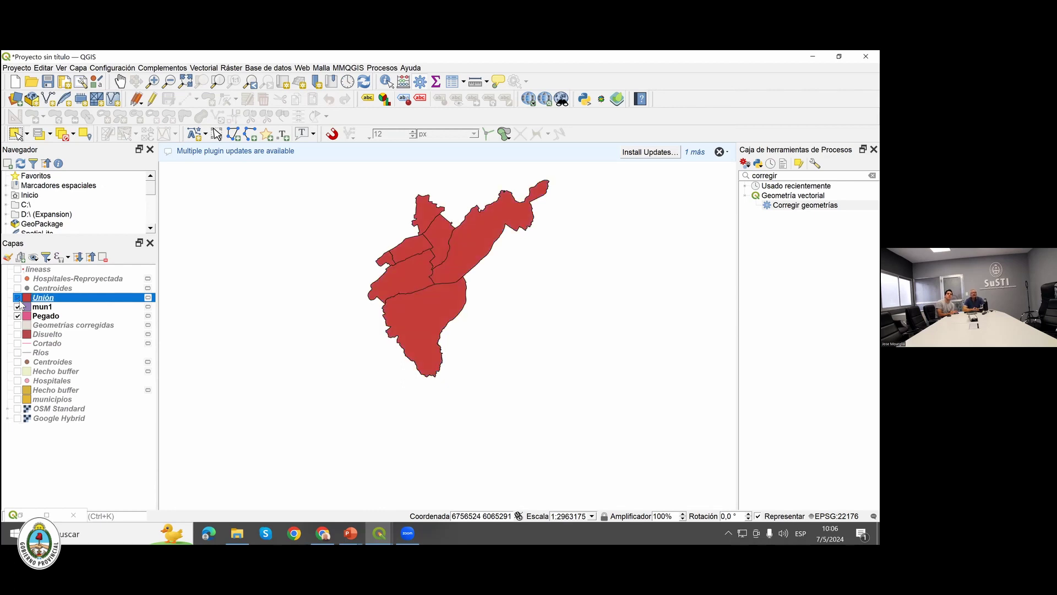
# Hide the Unión layer, switch to the PowerPoint slide show and advance to the slide on counting points in a polygon.
pyautogui.click(20, 302)
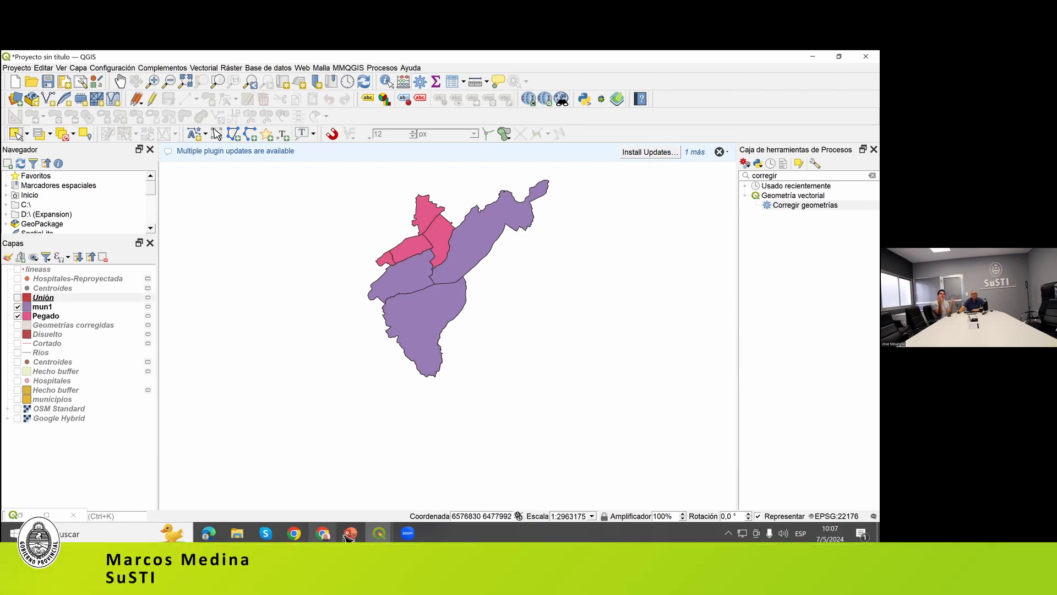
pyautogui.moveTo(353, 535)
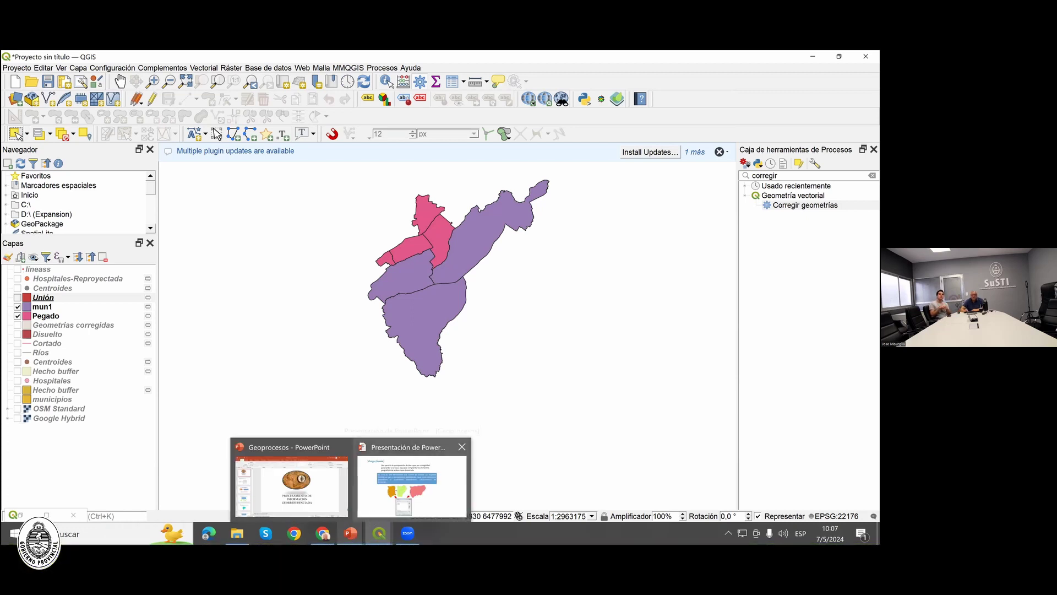
pyautogui.click(412, 479)
pyautogui.press('Right')
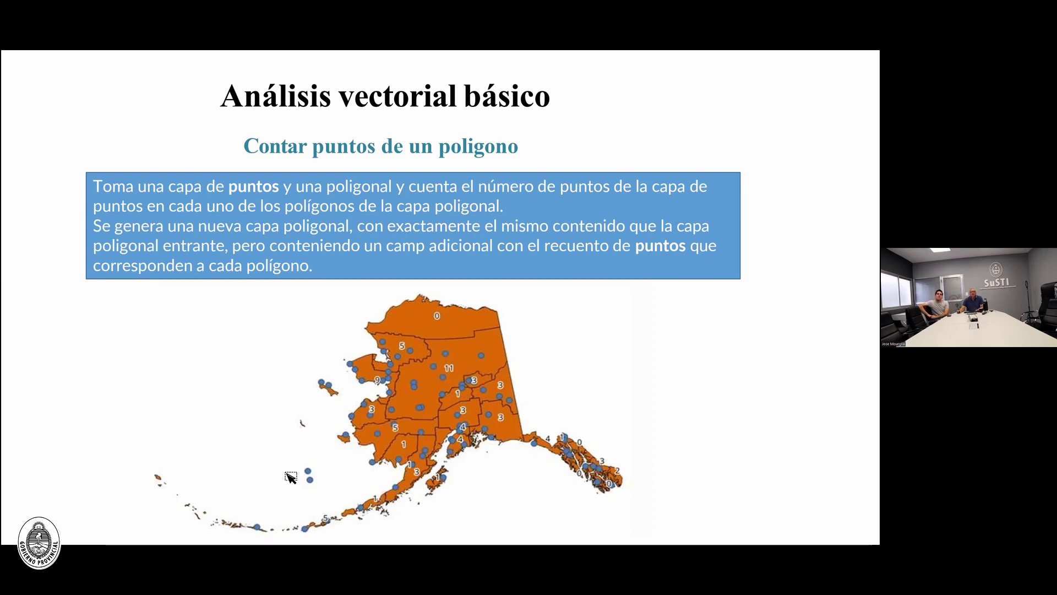
# Switch from the slide show back to the QGIS project window.
pyautogui.hotkey('alt', 'Tab')
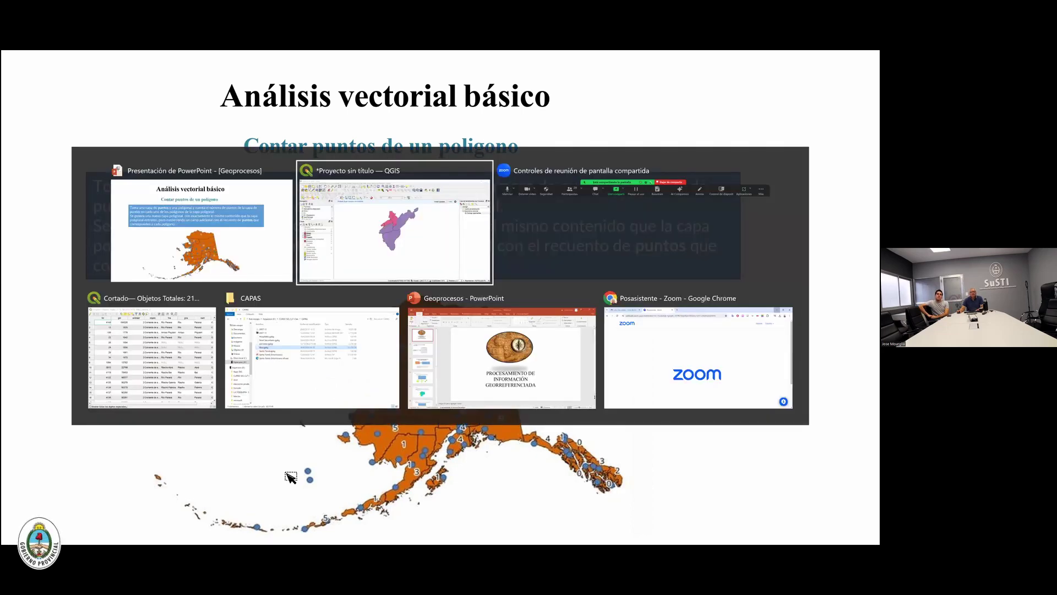
pyautogui.press('Tab')
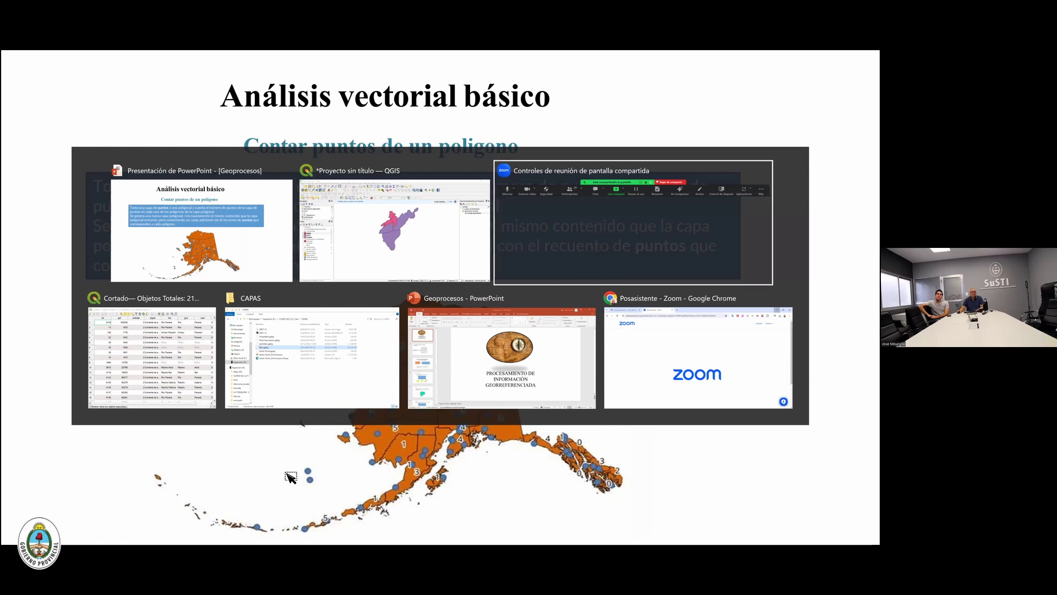
pyautogui.press('Tab')
pyautogui.press('Tab')
pyautogui.press('Tab')
pyautogui.press('Tab')
pyautogui.press('Tab')
pyautogui.press('Tab')
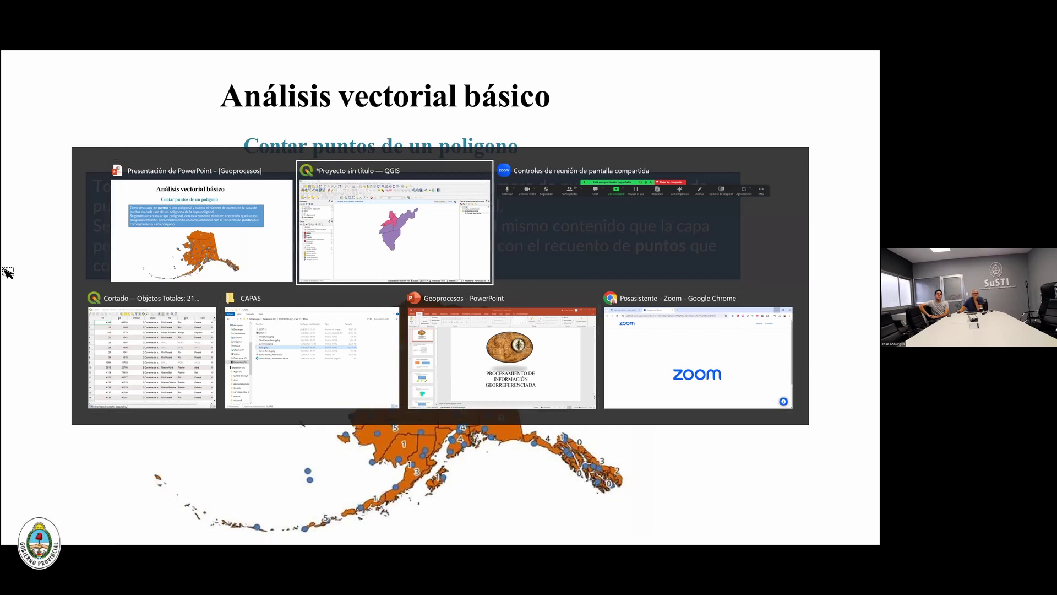
pyautogui.press('alt')
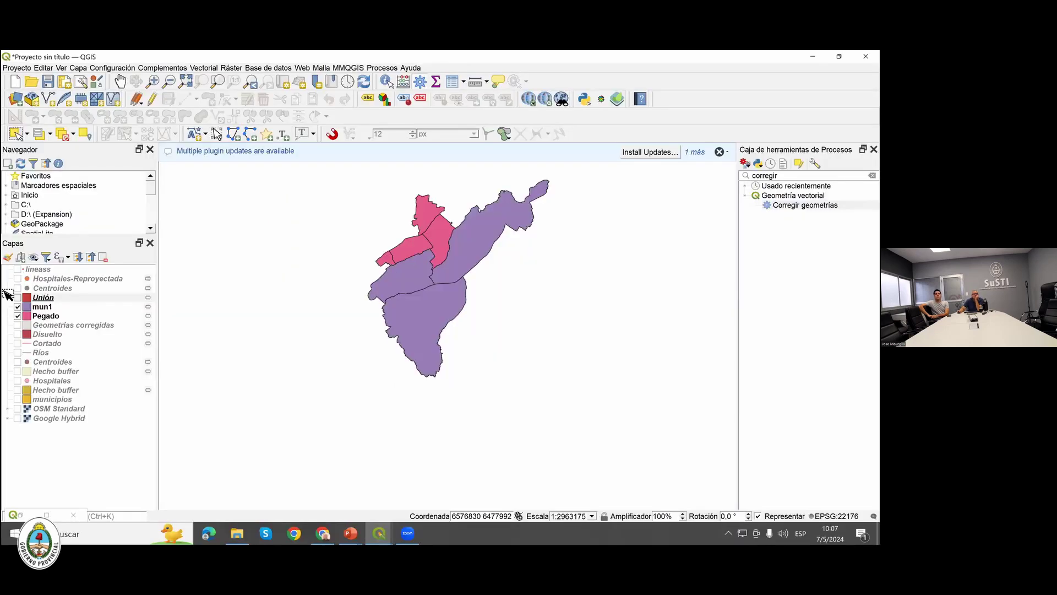
# Show the Unión and Hospitales layers in place of mun1 and Pegado, and clear the feature selection.
pyautogui.click(18, 325)
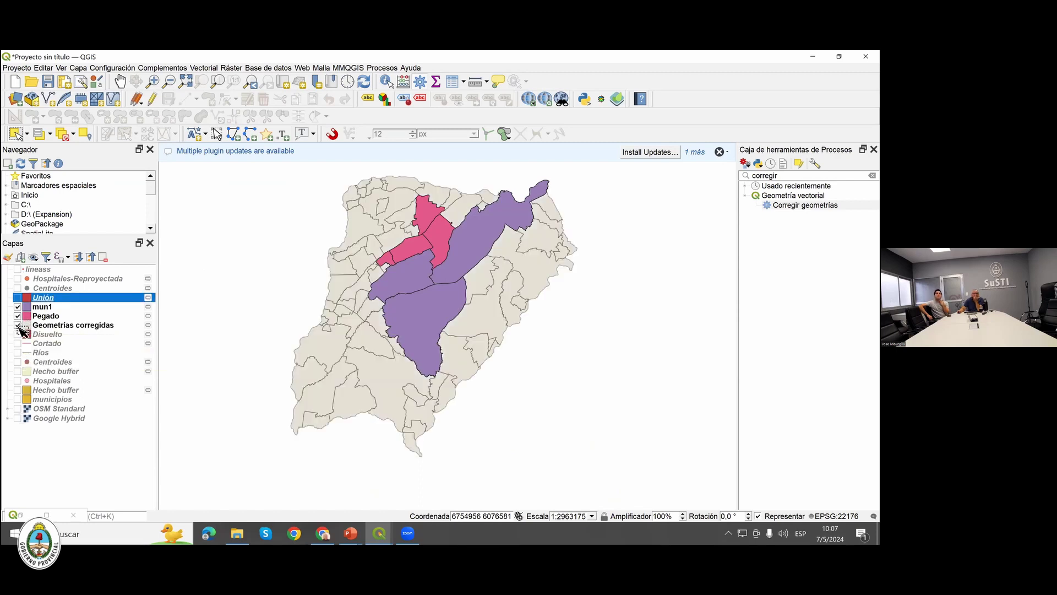
pyautogui.click(18, 325)
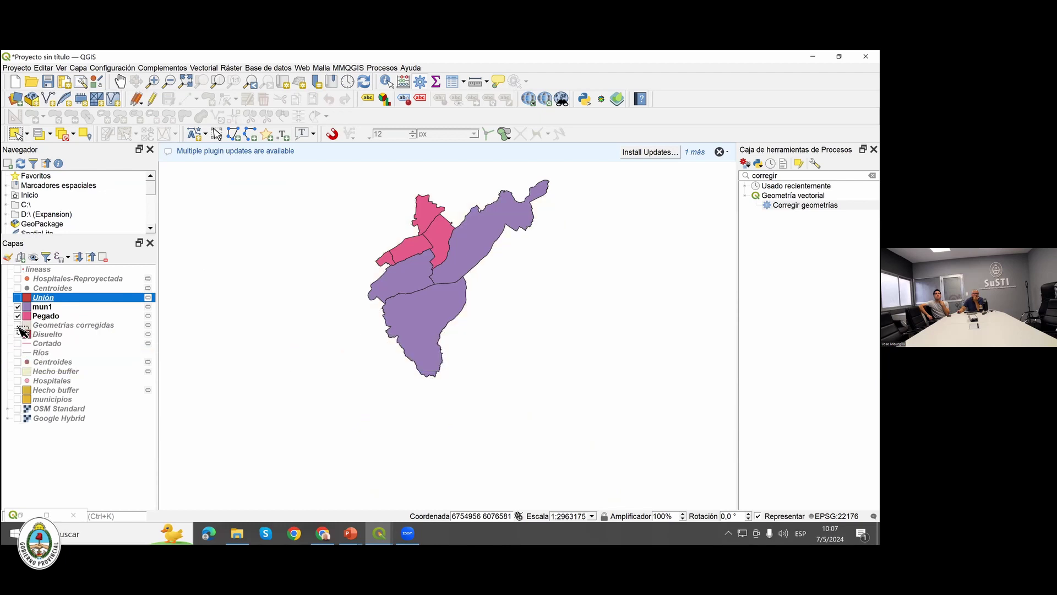
pyautogui.click(18, 298)
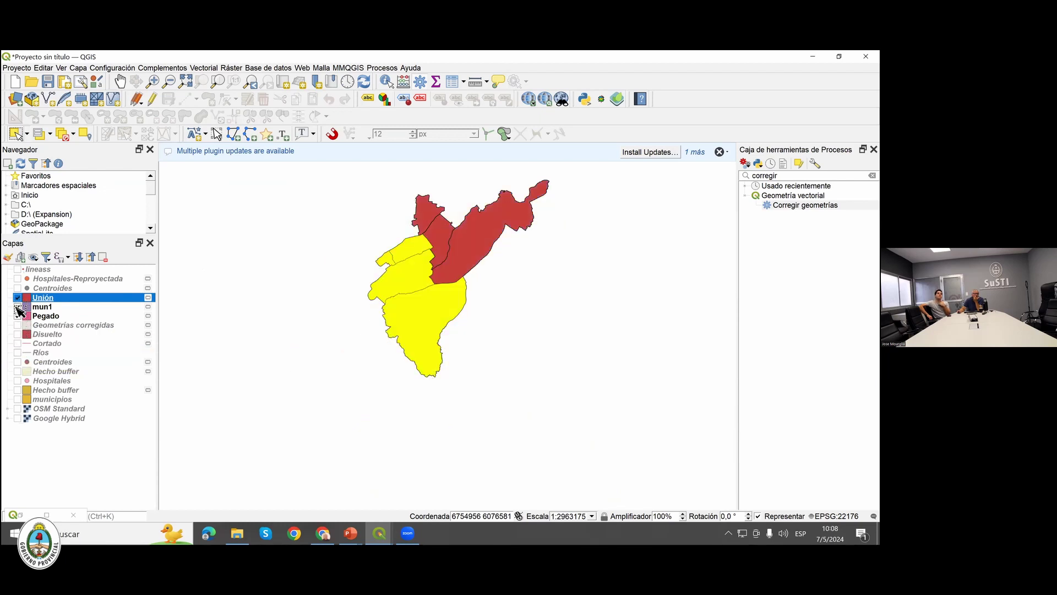
pyautogui.click(17, 307)
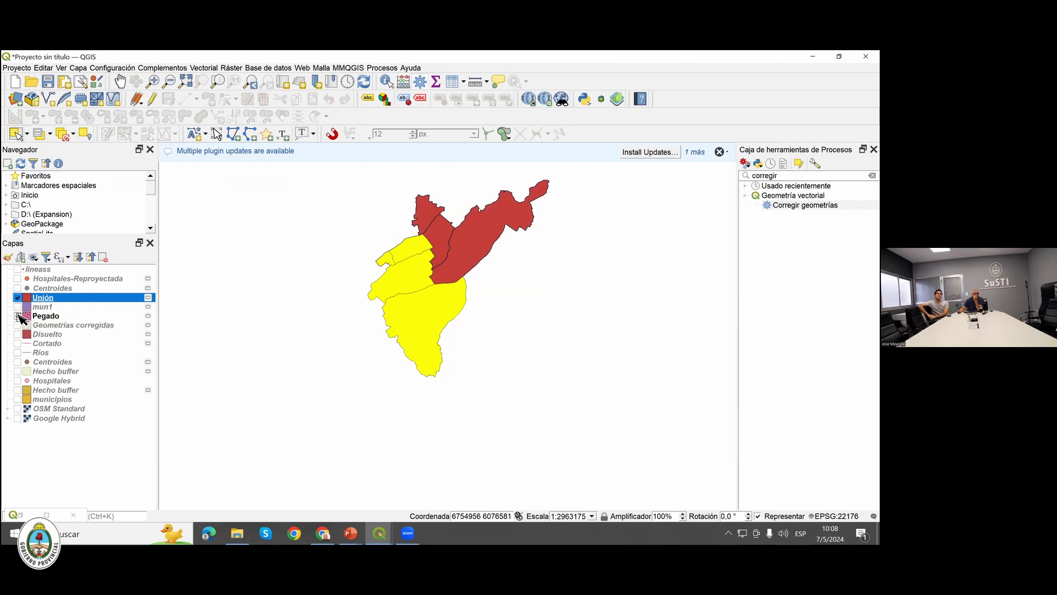
pyautogui.click(18, 316)
pyautogui.click(65, 136)
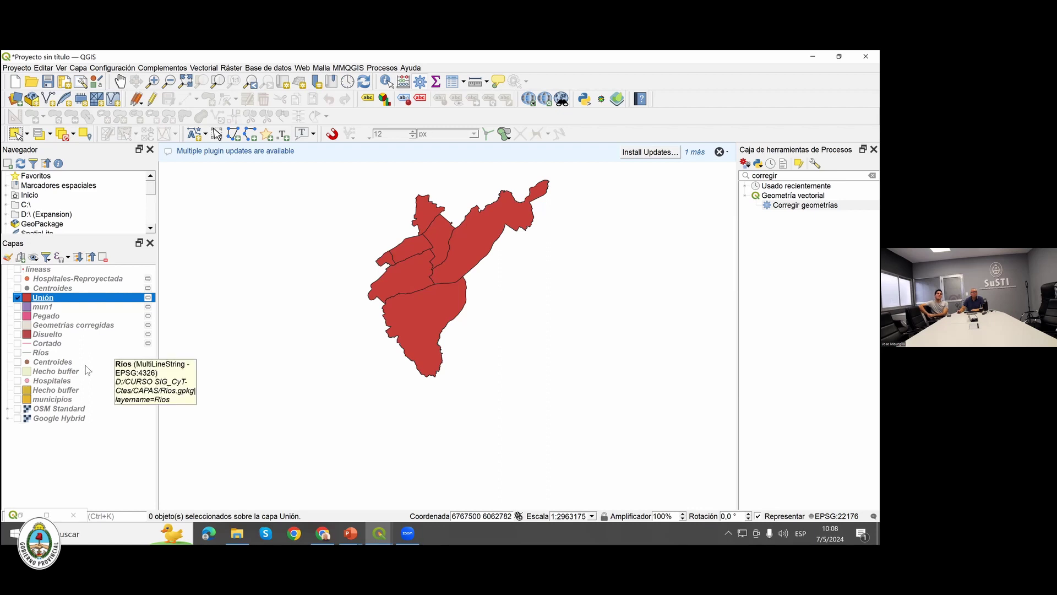
pyautogui.click(17, 381)
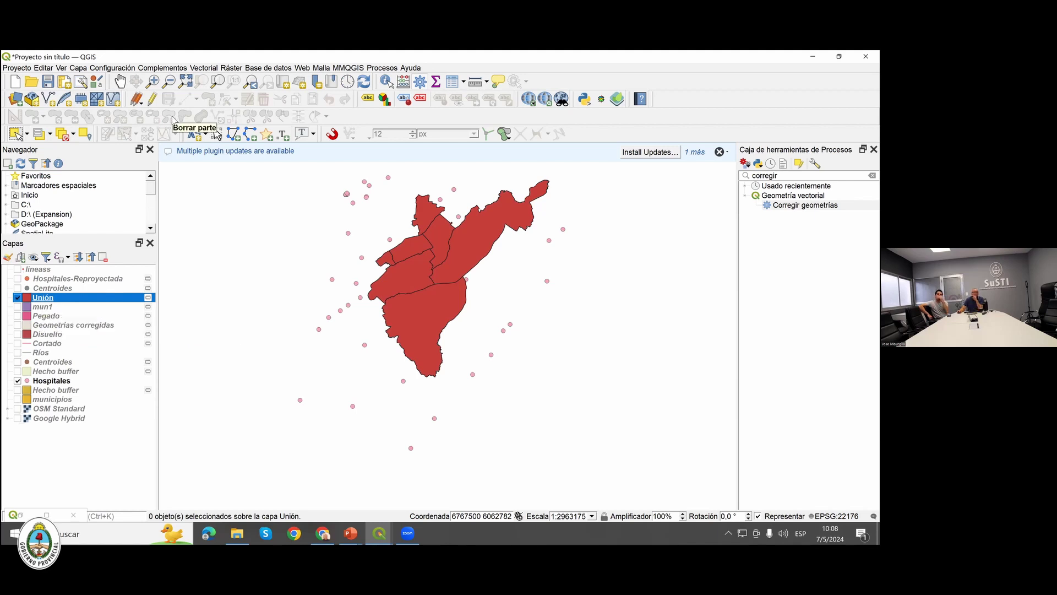
# Count the Hospitales-Reproyectada points within the Unión polygons into a temporary layer, and move the Hospitales layer above the result.
pyautogui.click(204, 68)
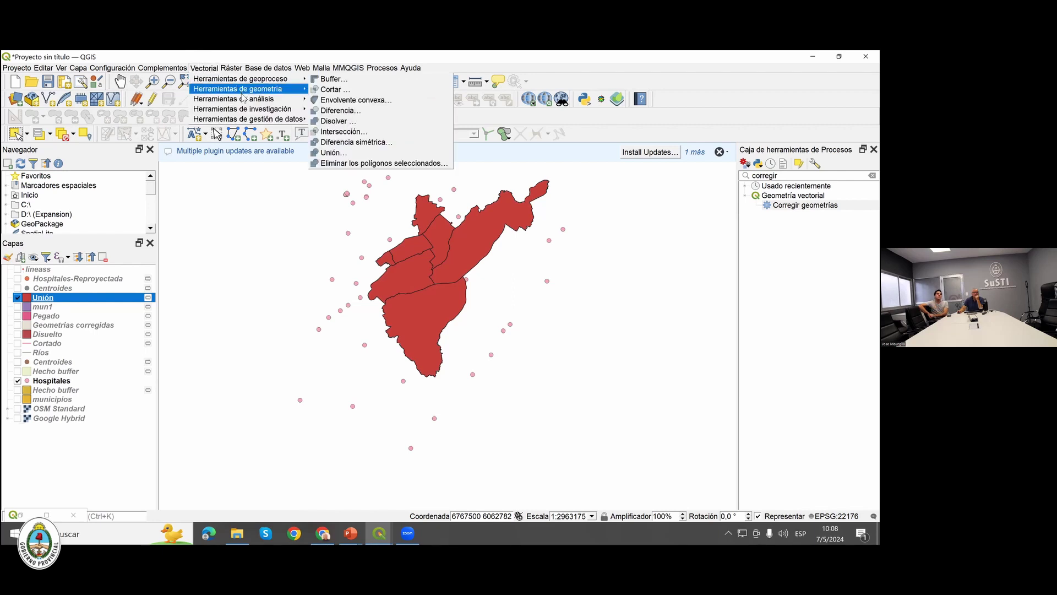
pyautogui.moveTo(242, 101)
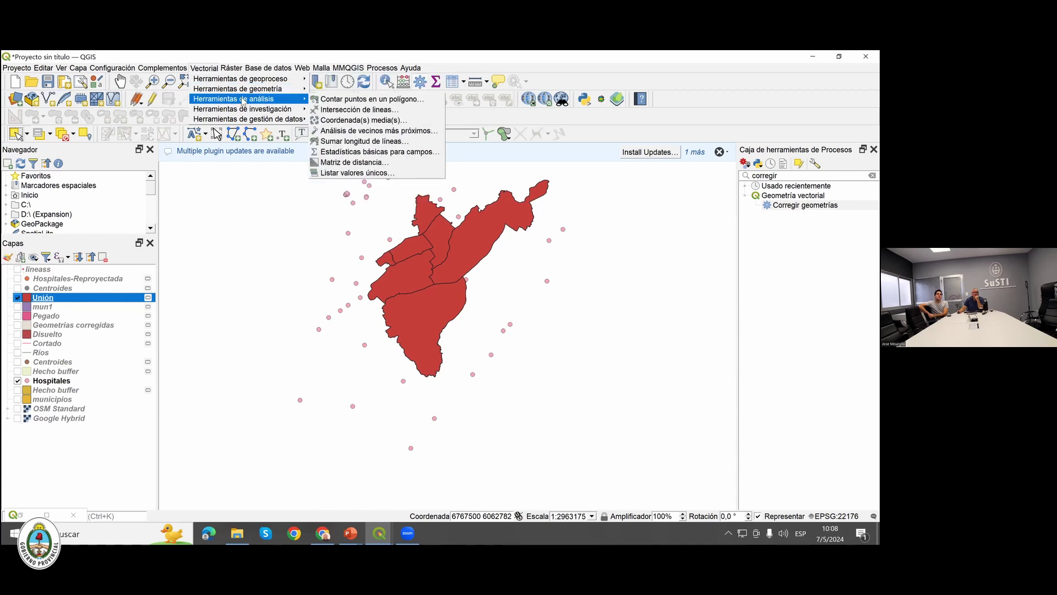
pyautogui.click(357, 102)
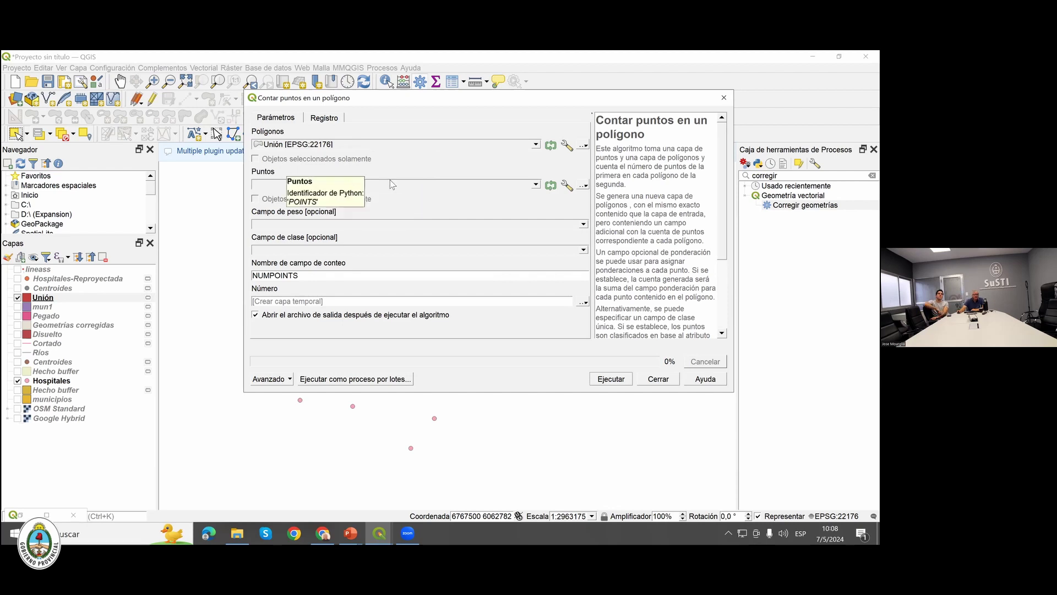
pyautogui.click(536, 186)
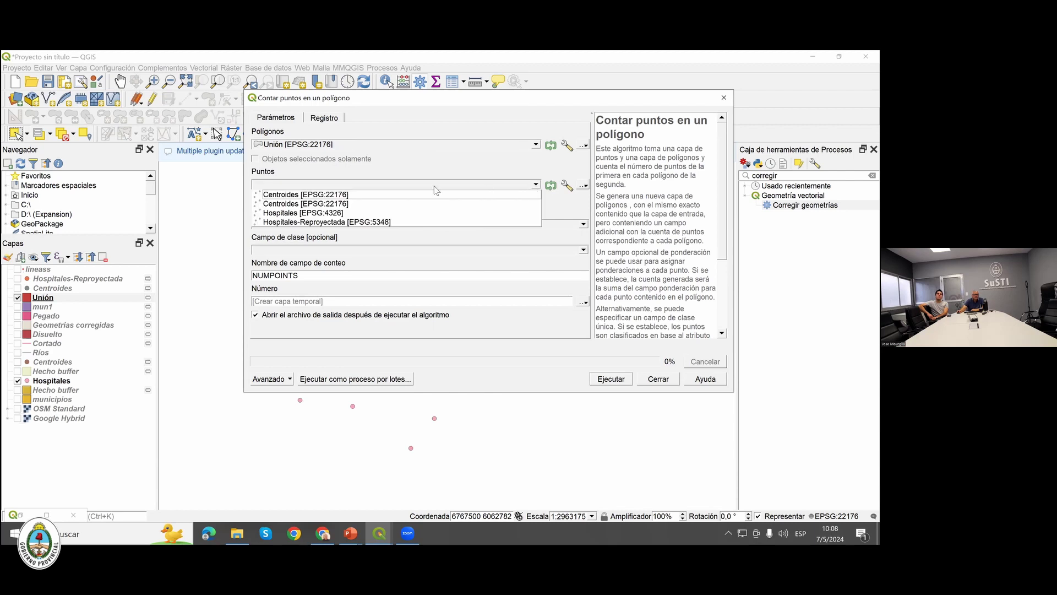
pyautogui.click(335, 223)
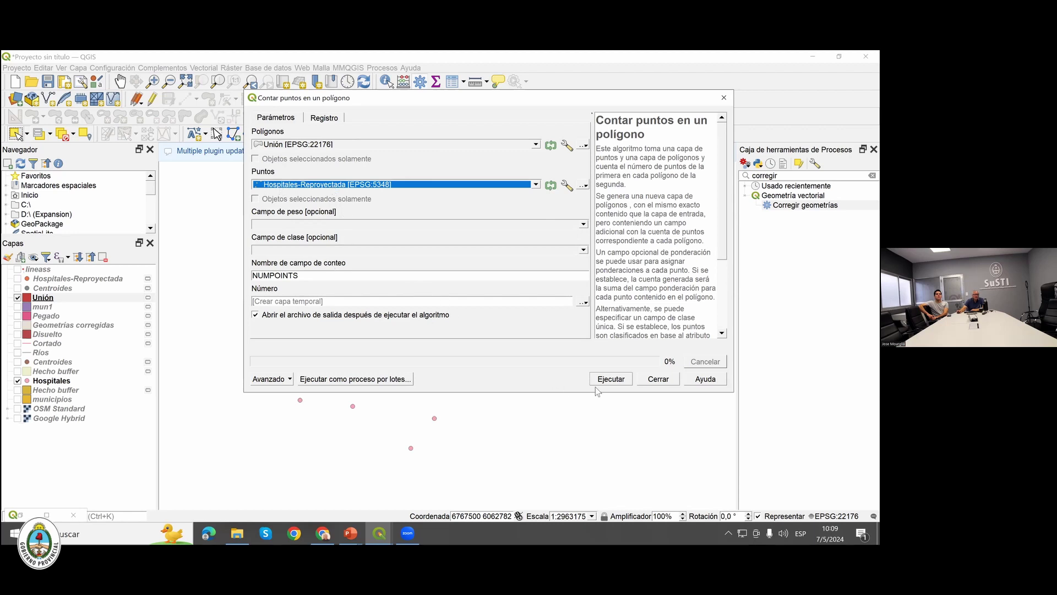
pyautogui.click(616, 381)
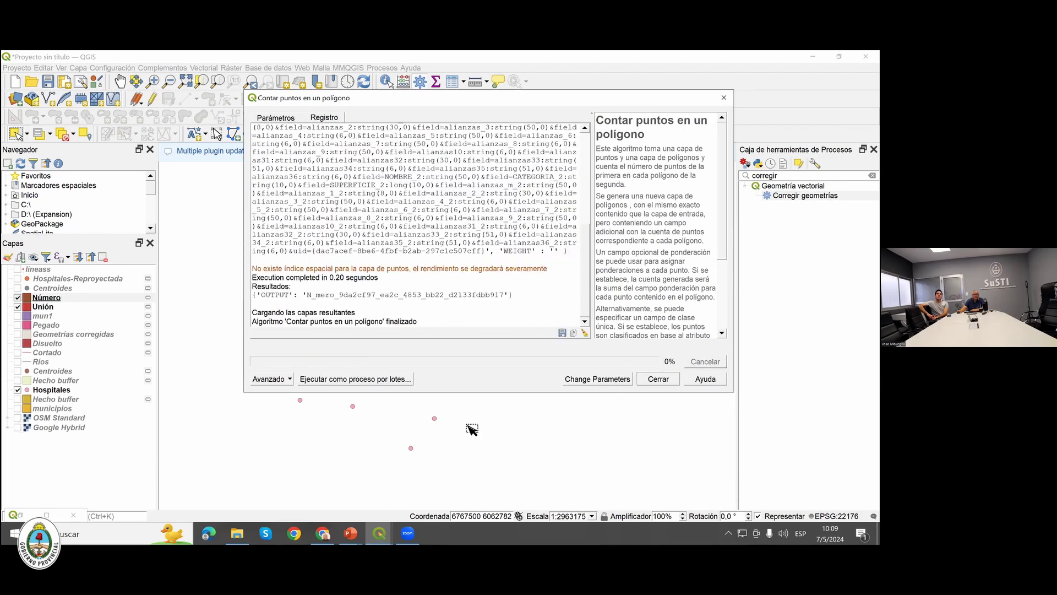
pyautogui.click(667, 379)
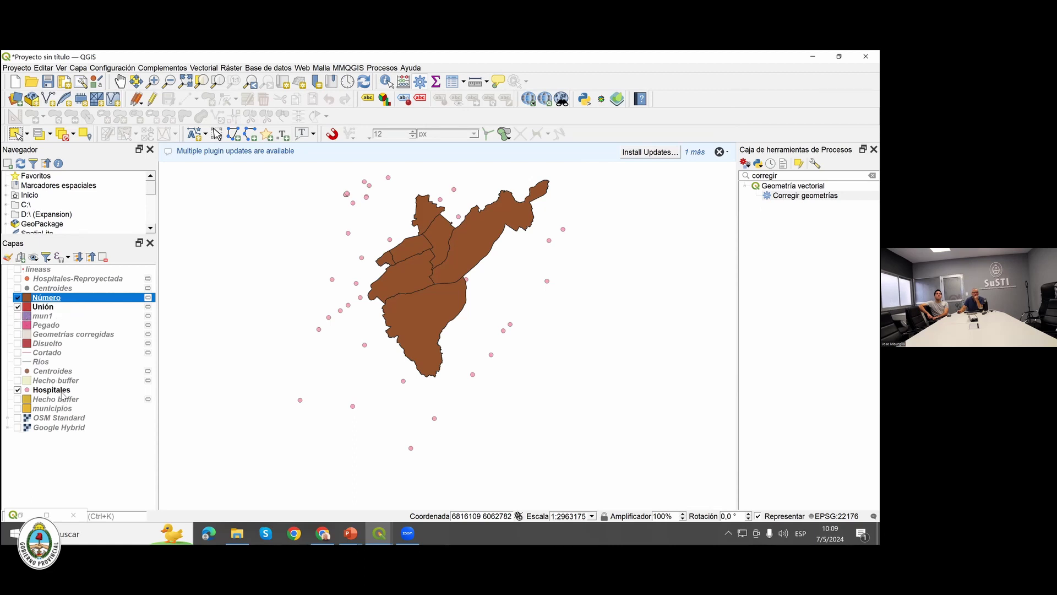
pyautogui.moveTo(63, 392)
pyautogui.mouseDown()
pyautogui.moveTo(70, 358)
pyautogui.moveTo(50, 284)
pyautogui.moveTo(62, 291)
pyautogui.mouseUp()
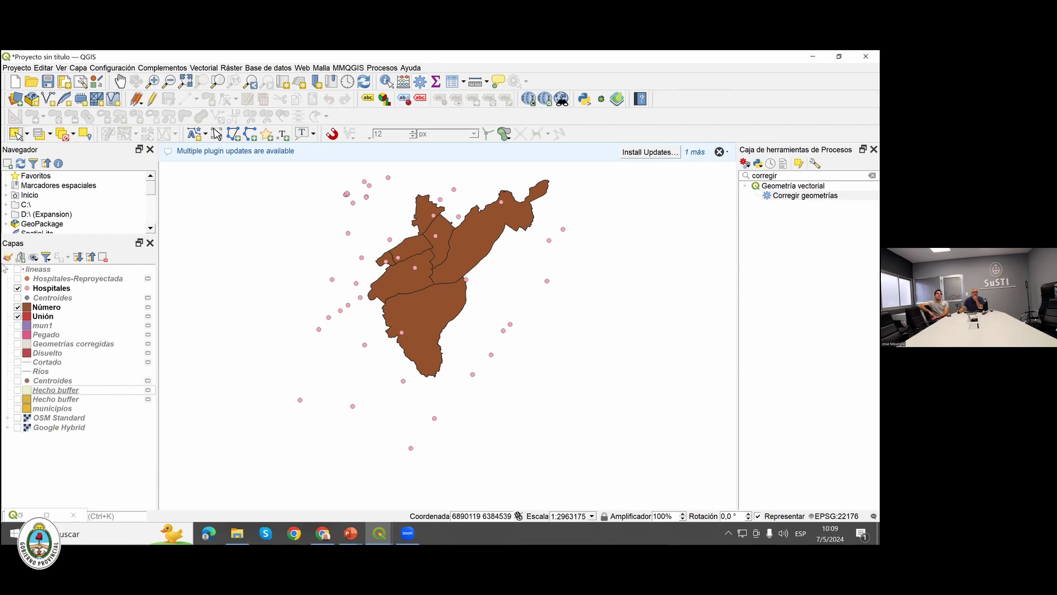
# Examine the Número layer's attribute table through to the NUMPOINTS column, widening the table window.
pyautogui.click(46, 308)
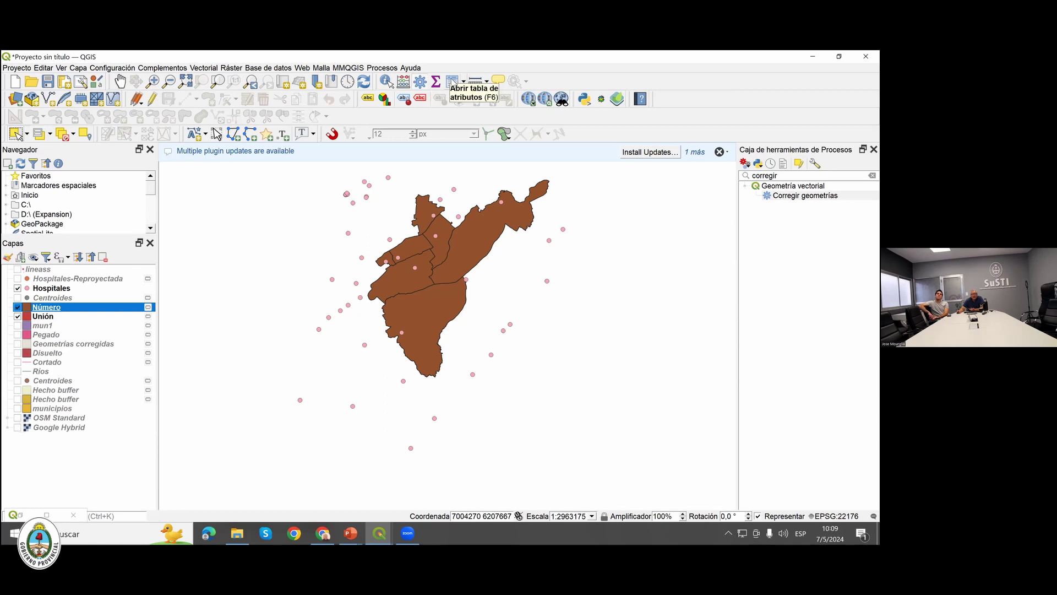
pyautogui.click(453, 82)
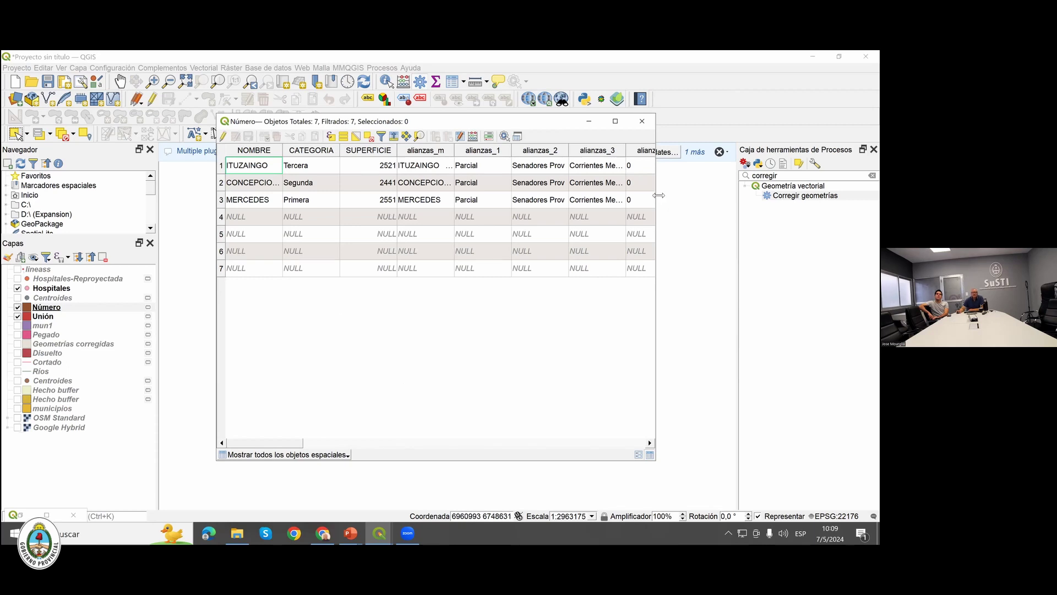
pyautogui.moveTo(655, 380); pyautogui.dragTo(837, 380)
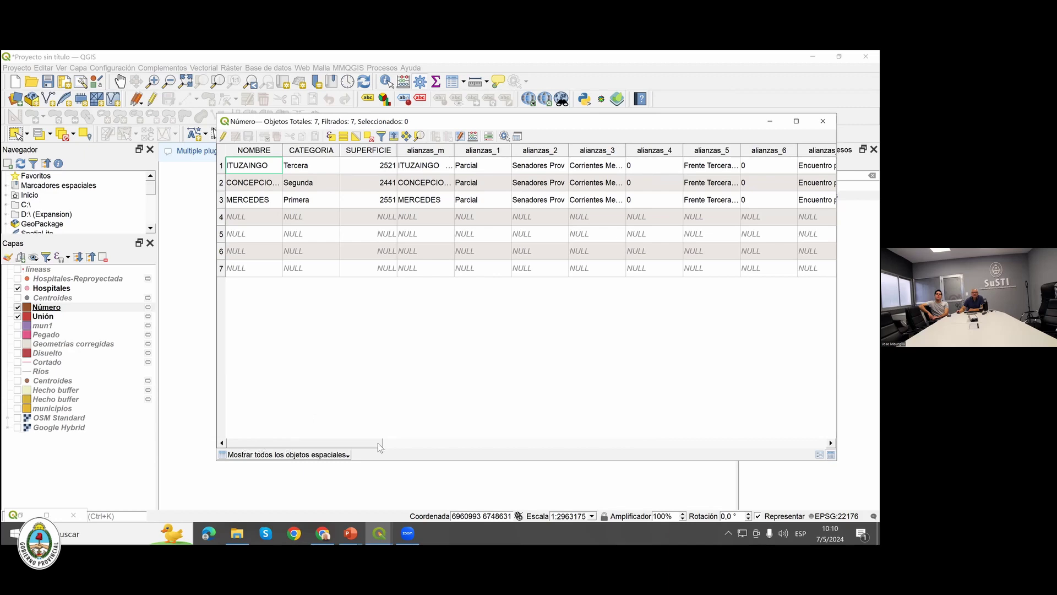
pyautogui.moveTo(380, 445); pyautogui.dragTo(505, 445)
pyautogui.moveTo(702, 454); pyautogui.dragTo(823, 445)
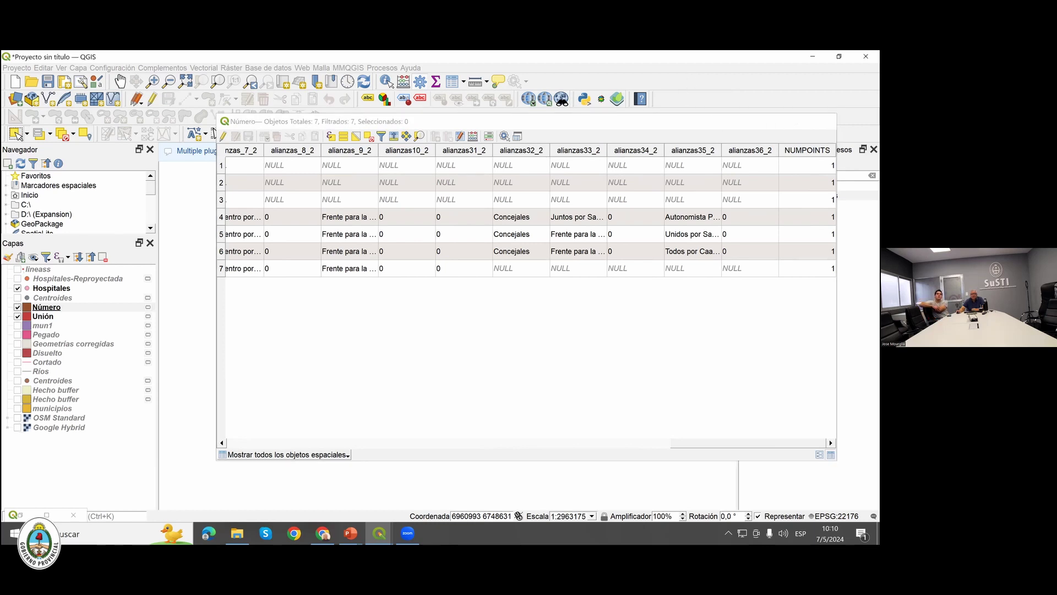
pyautogui.click(769, 121)
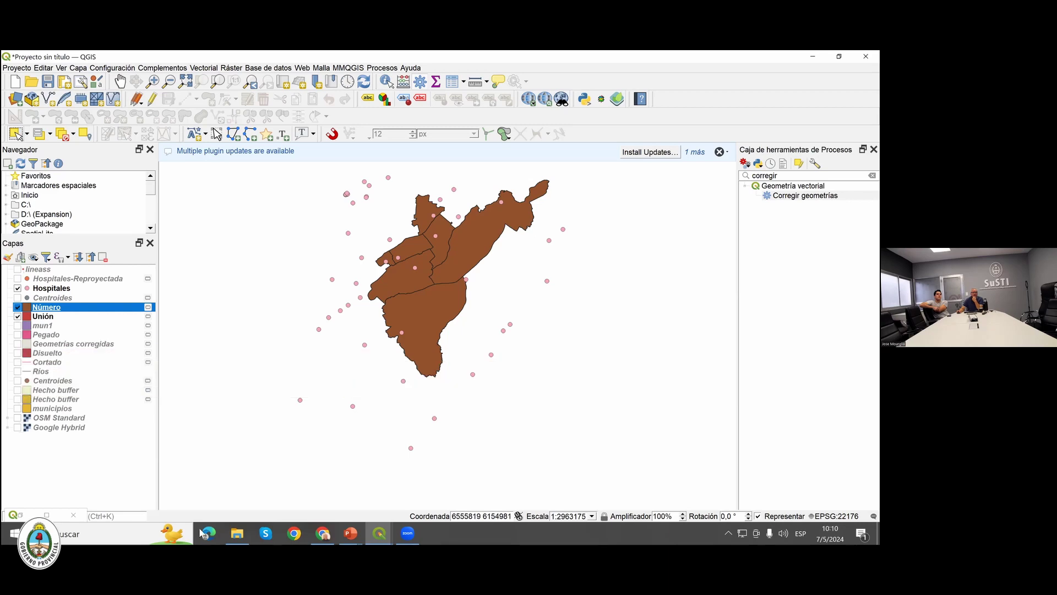
# Add NivelPrimario.shp from the NivelPrimarioShape folder under Descargas, Qgis, capas IDE to the QGIS project via File Explorer.
pyautogui.click(242, 534)
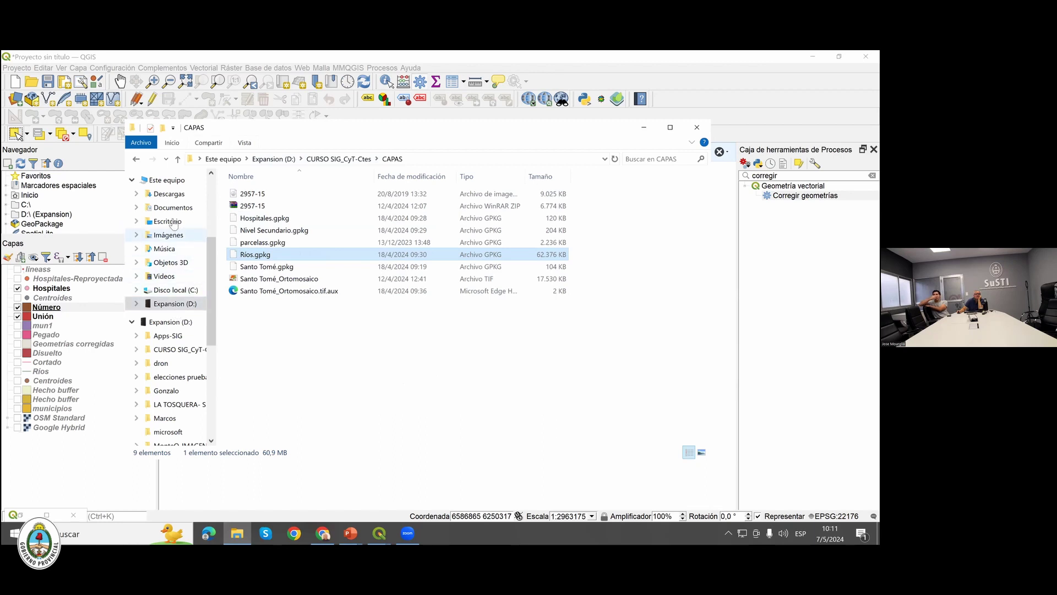
pyautogui.click(174, 196)
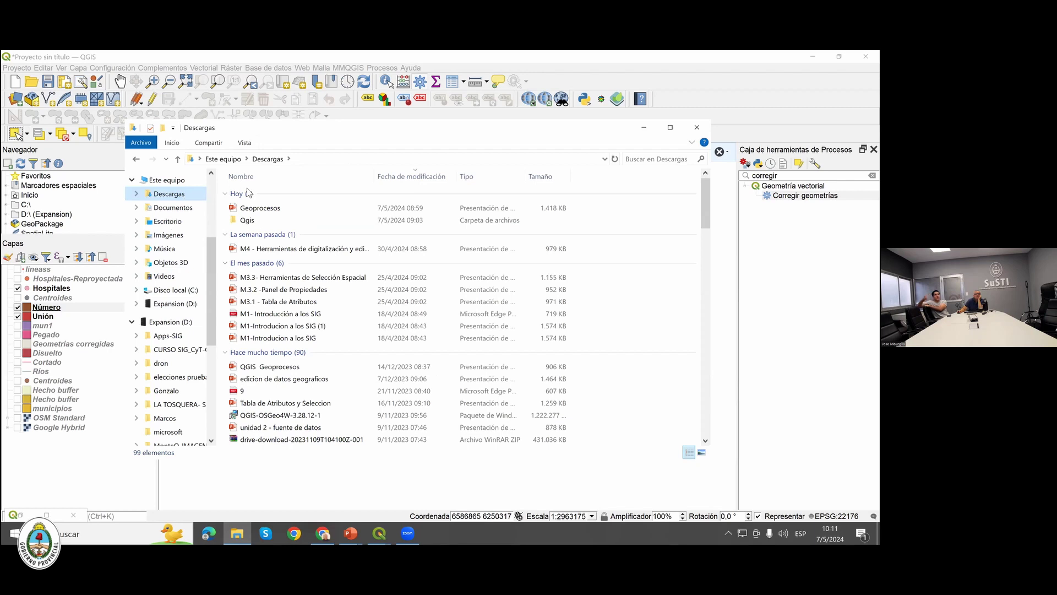
pyautogui.doubleClick(243, 220)
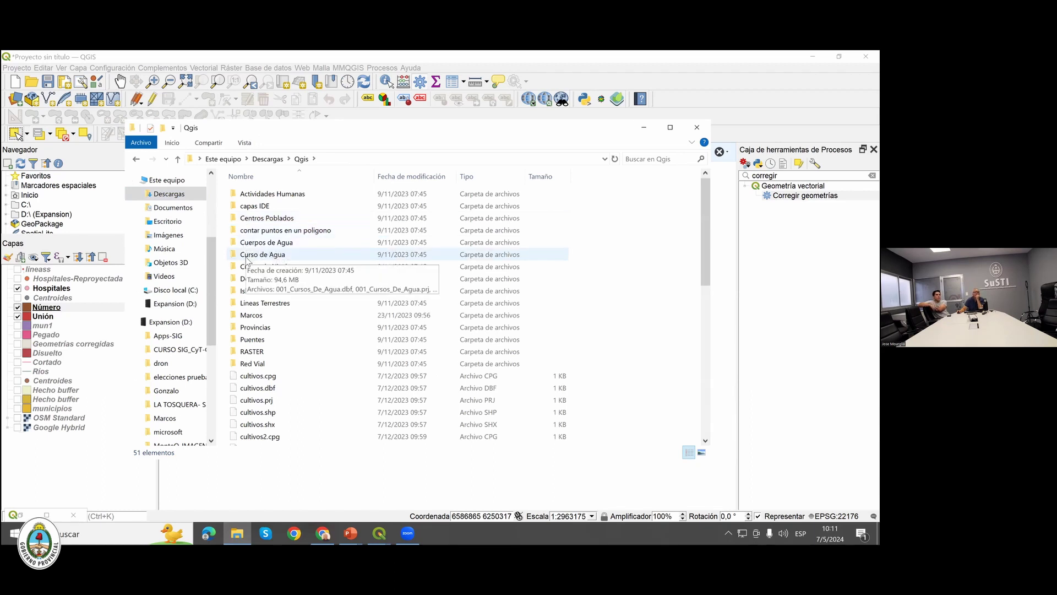
pyautogui.doubleClick(258, 207)
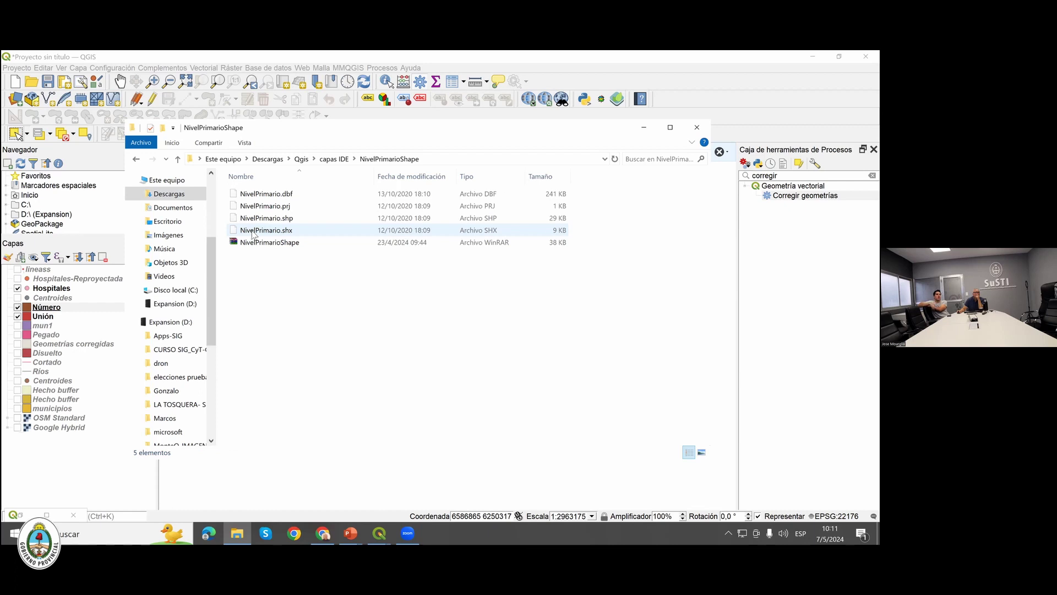
pyautogui.moveTo(255, 221); pyautogui.dragTo(44, 471)
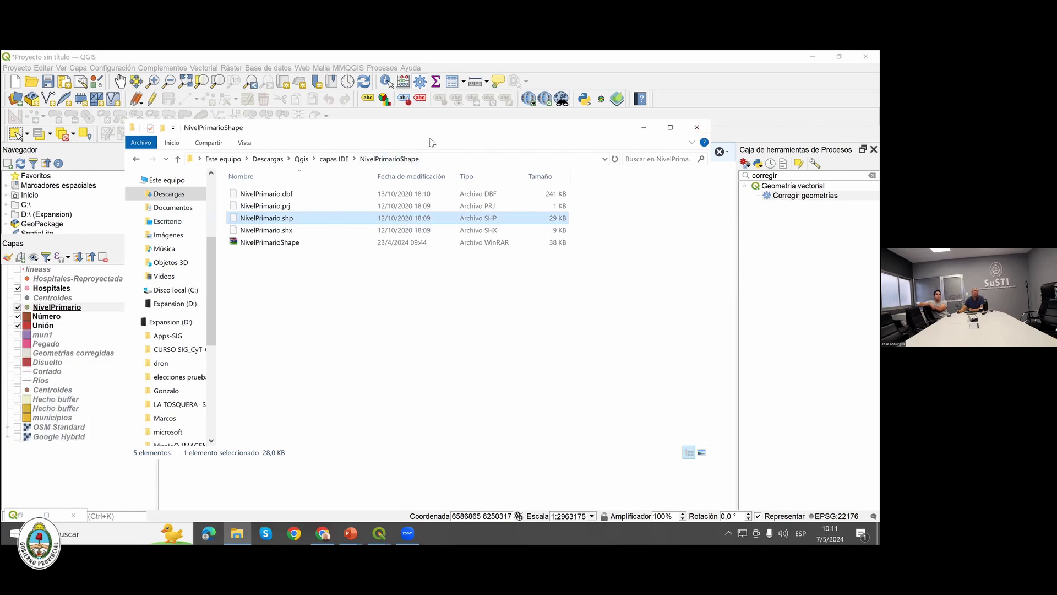
pyautogui.click(650, 132)
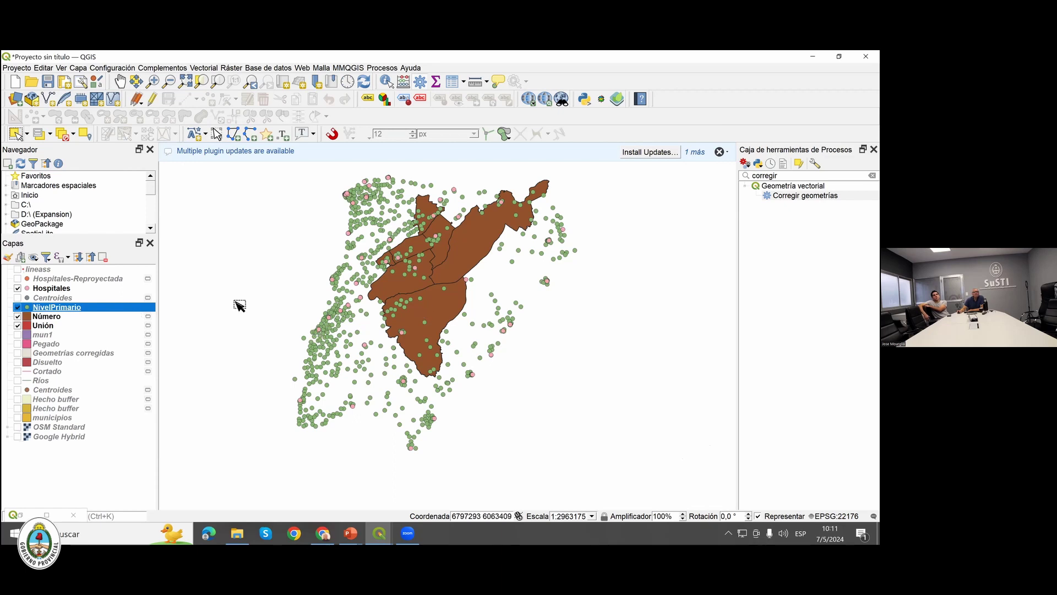
# Start the Contar puntos en un polígono analysis with Unión as the polygon layer and NivelPrimario as the points layer.
pyautogui.click(209, 68)
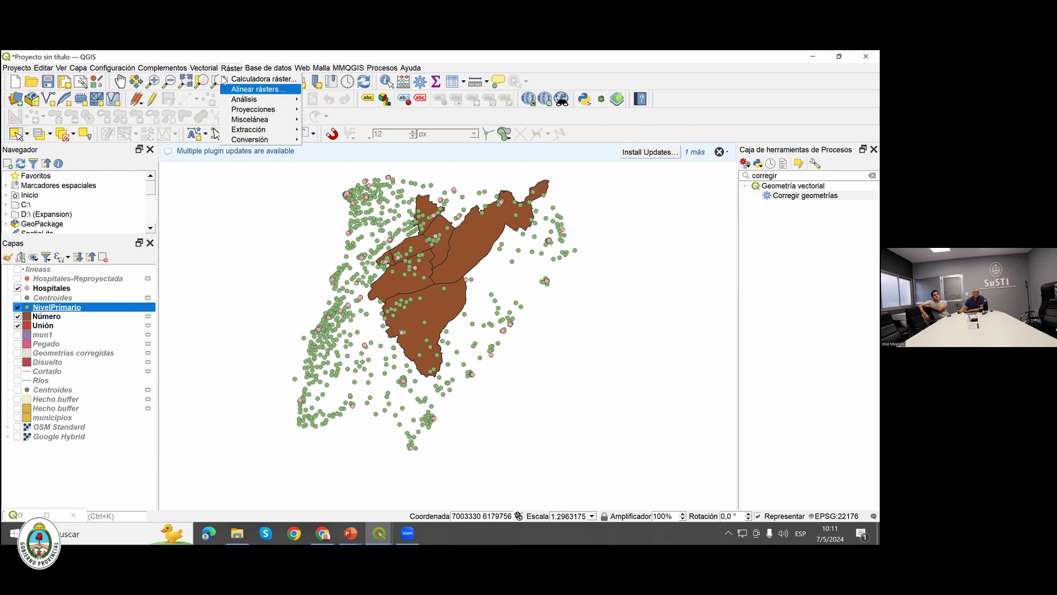
pyautogui.moveTo(210, 69)
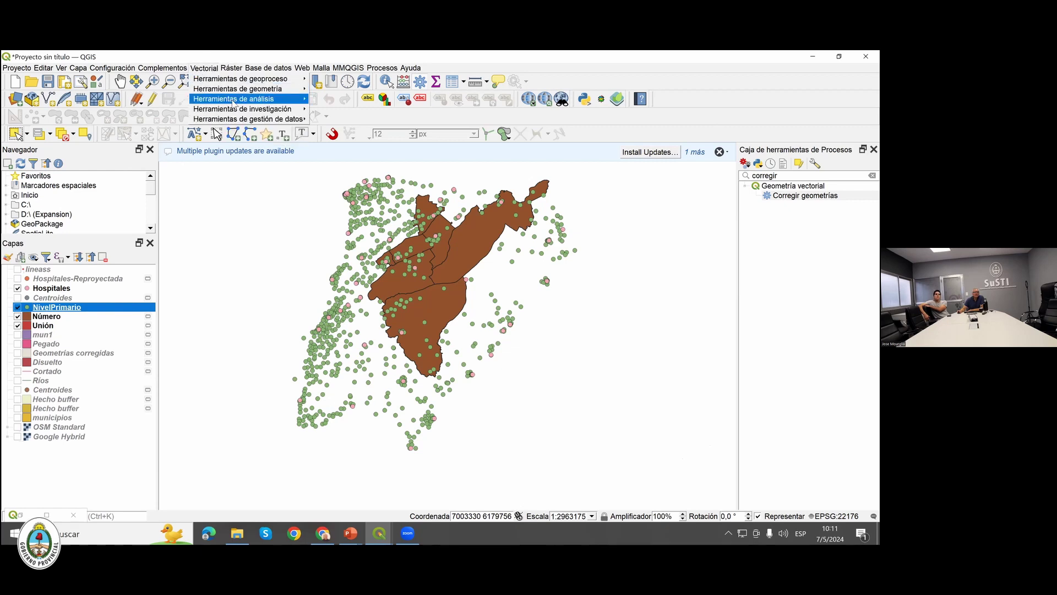
pyautogui.moveTo(234, 101)
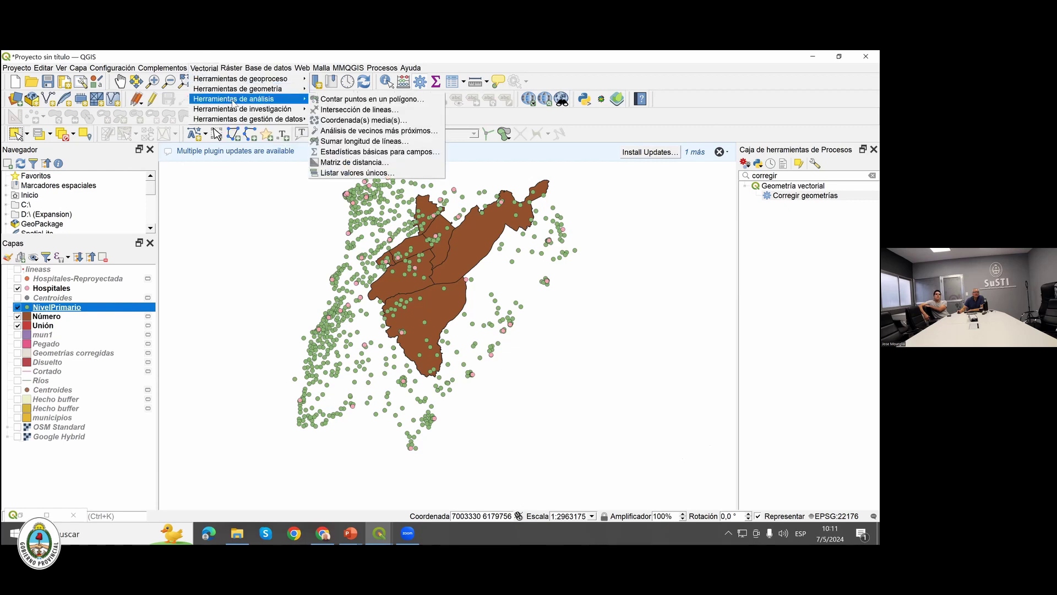
pyautogui.click(330, 101)
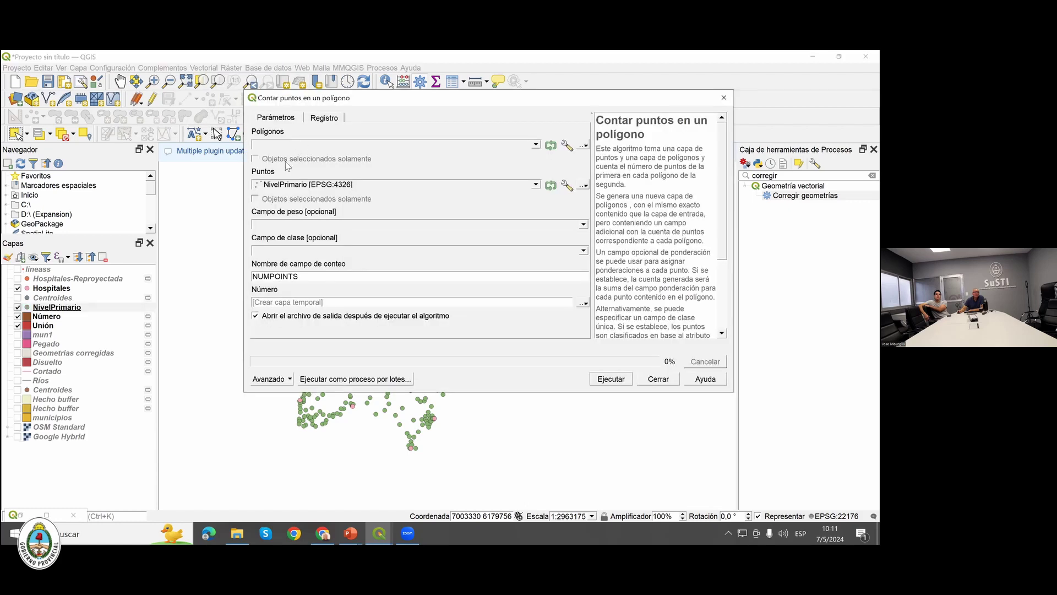
pyautogui.click(290, 144)
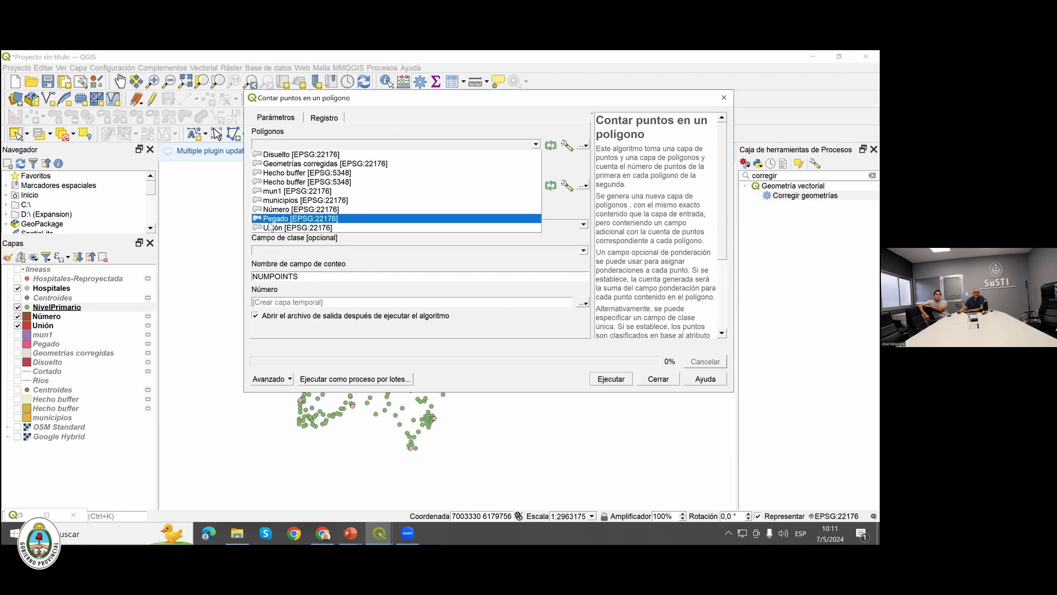
pyautogui.click(270, 228)
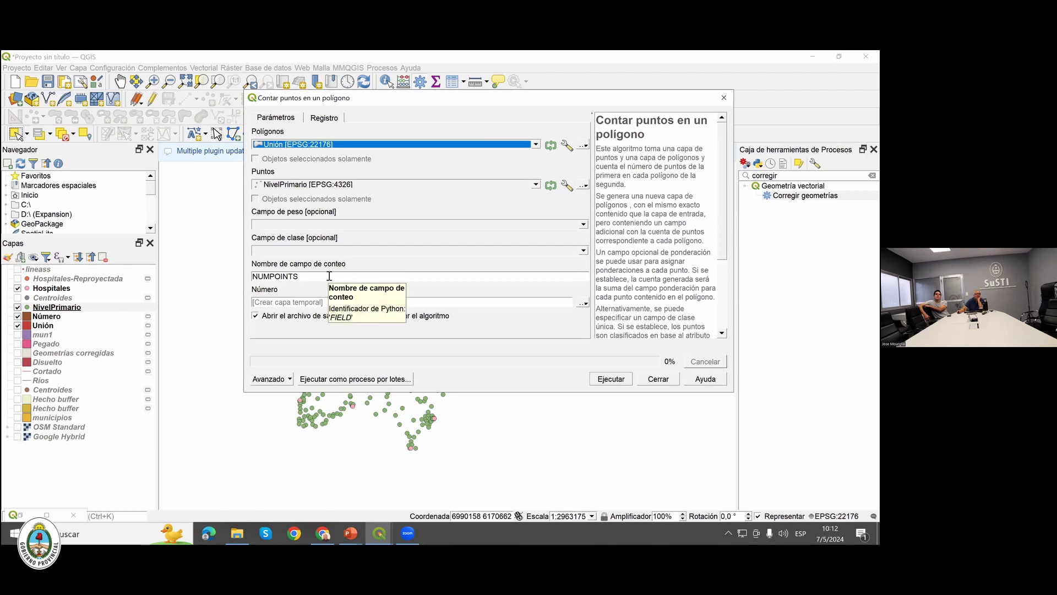
# Name the count field NumEscuelas and run the point count into a temporary layer.
pyautogui.moveTo(271, 278); pyautogui.dragTo(330, 276)
pyautogui.hotkey('shift', 'Home')
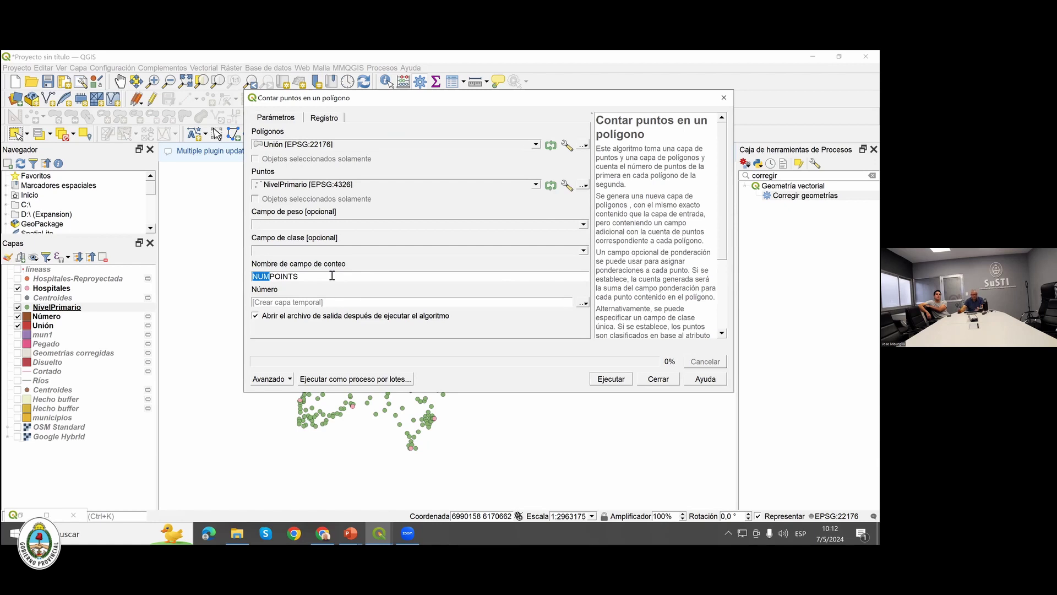
pyautogui.write('NumE')
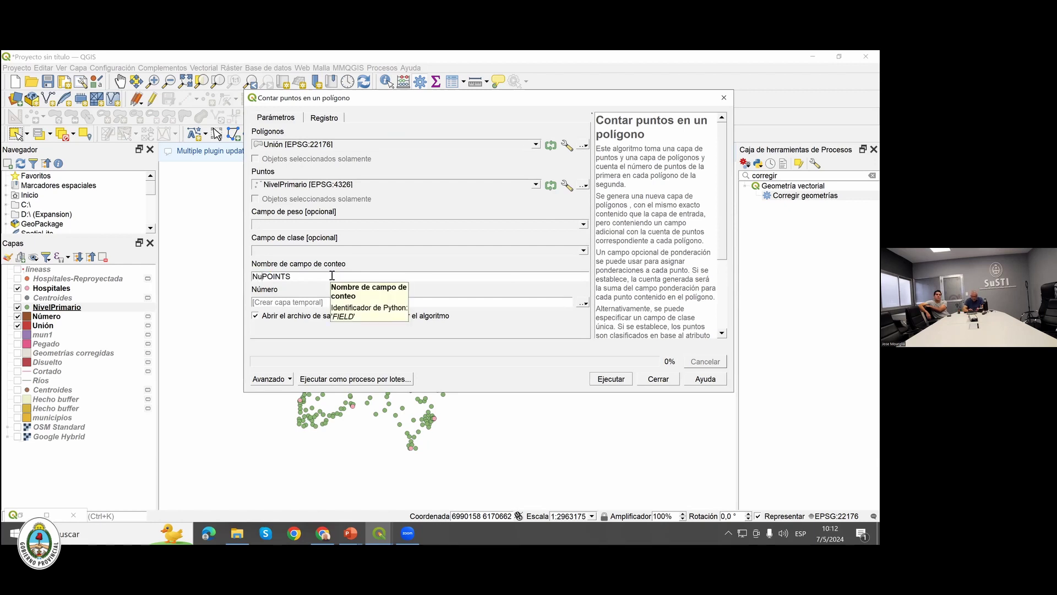
pyautogui.write('scuelas')
pyautogui.press('Delete')
pyautogui.press('Delete')
pyautogui.press('Delete')
pyautogui.press('Delete')
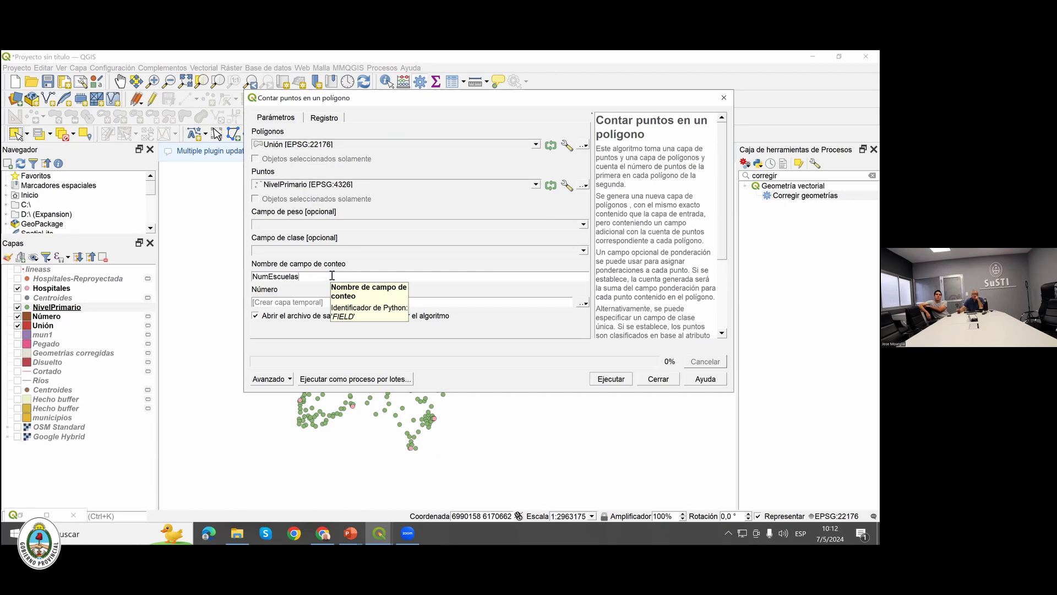
pyautogui.click(610, 379)
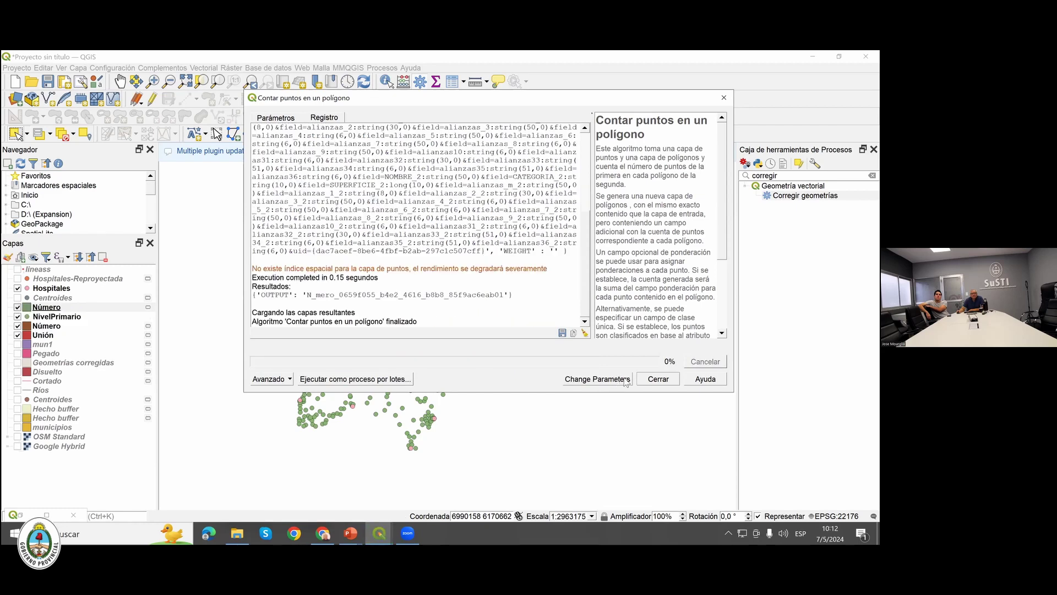
pyautogui.click(658, 379)
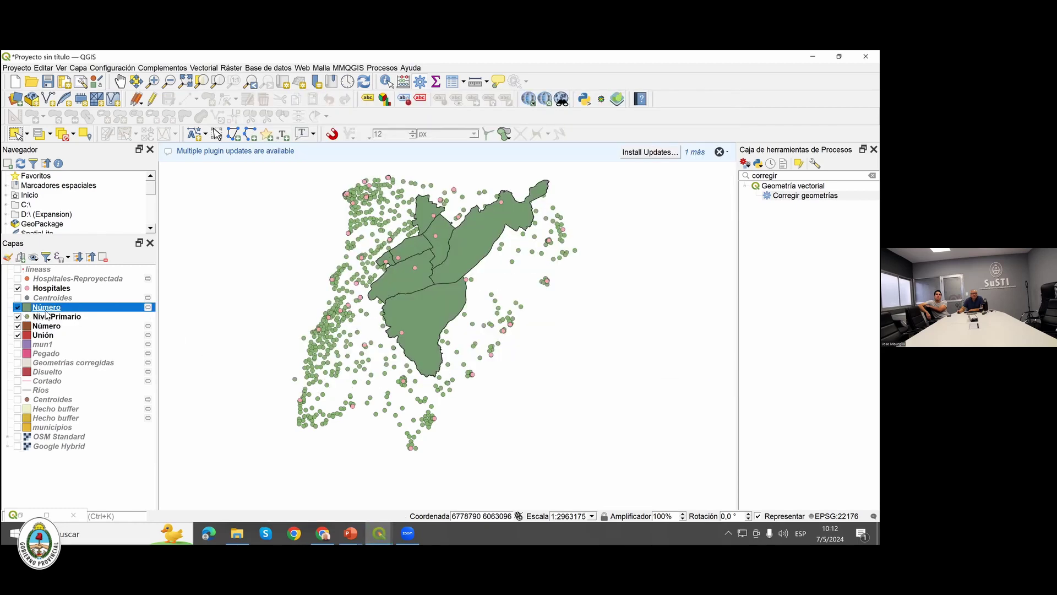
# Examine the NumEscuelas column in the new Número layer's attribute table and return to its first columns.
pyautogui.click(453, 81)
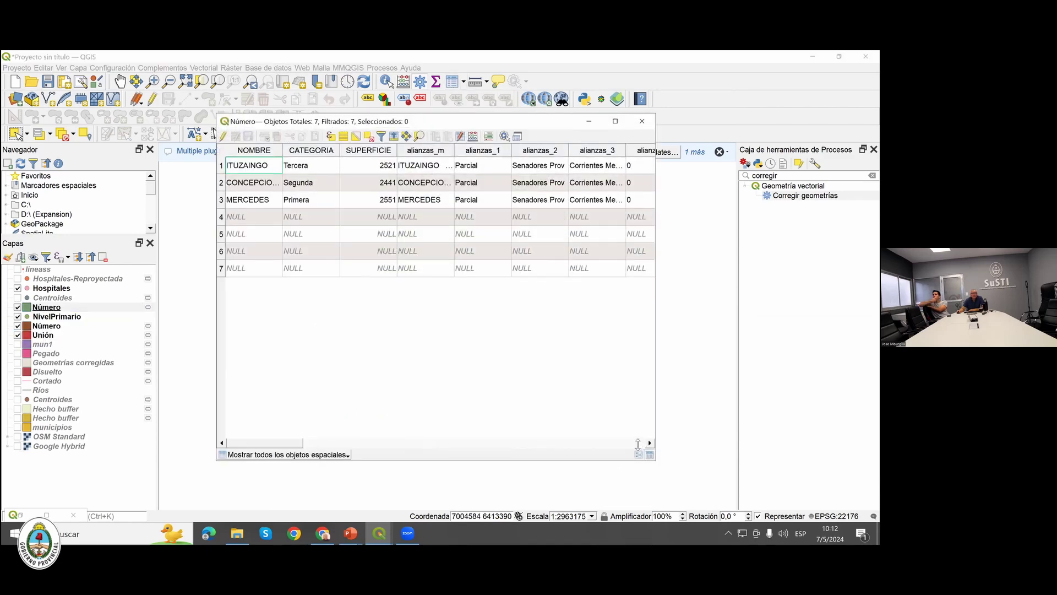
pyautogui.click(638, 444)
pyautogui.click(638, 444)
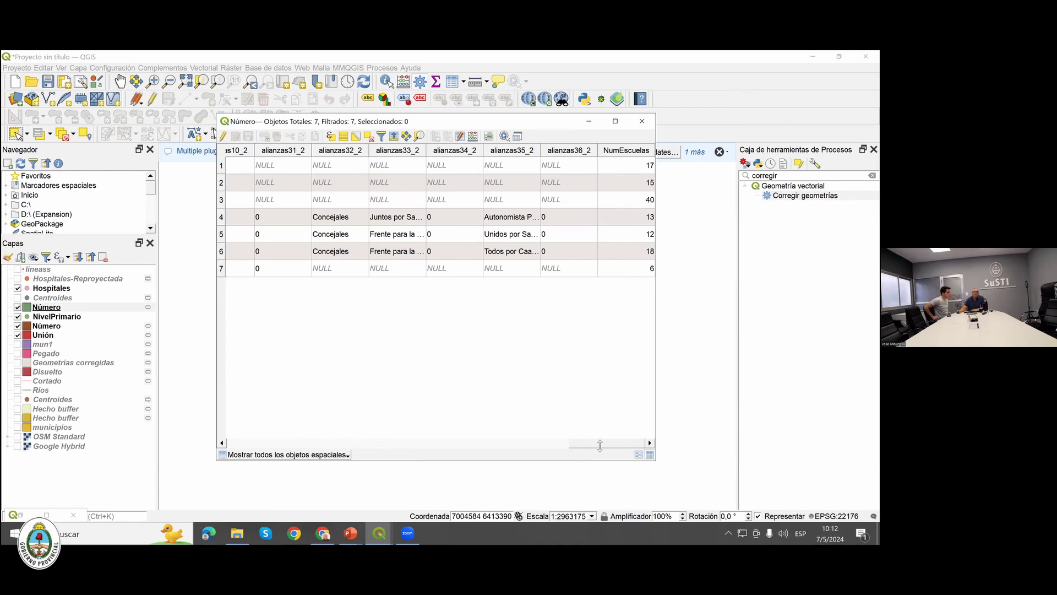
pyautogui.moveTo(599, 444); pyautogui.dragTo(391, 444)
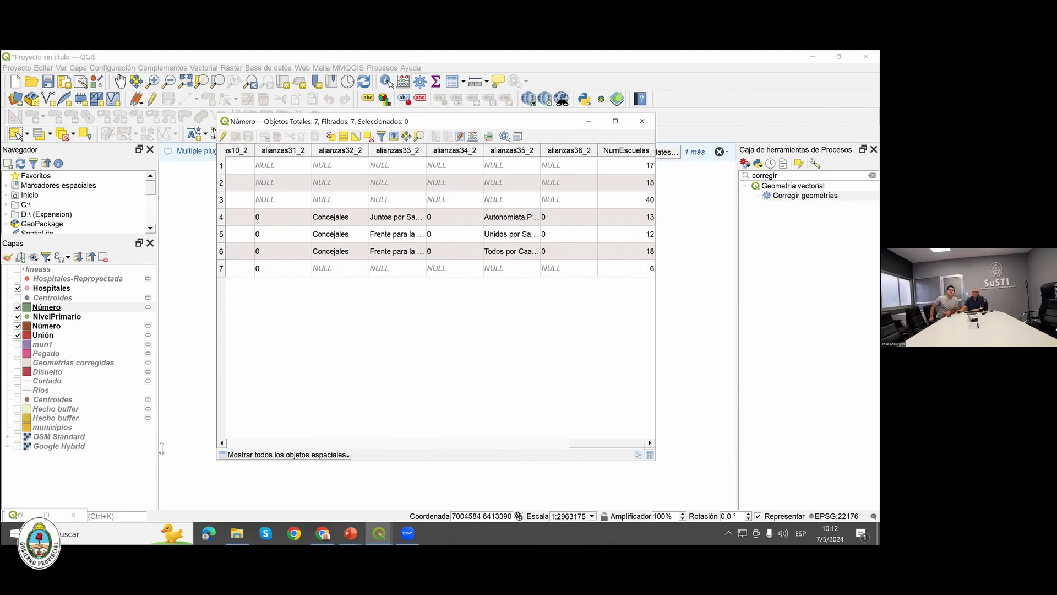
pyautogui.press('Home')
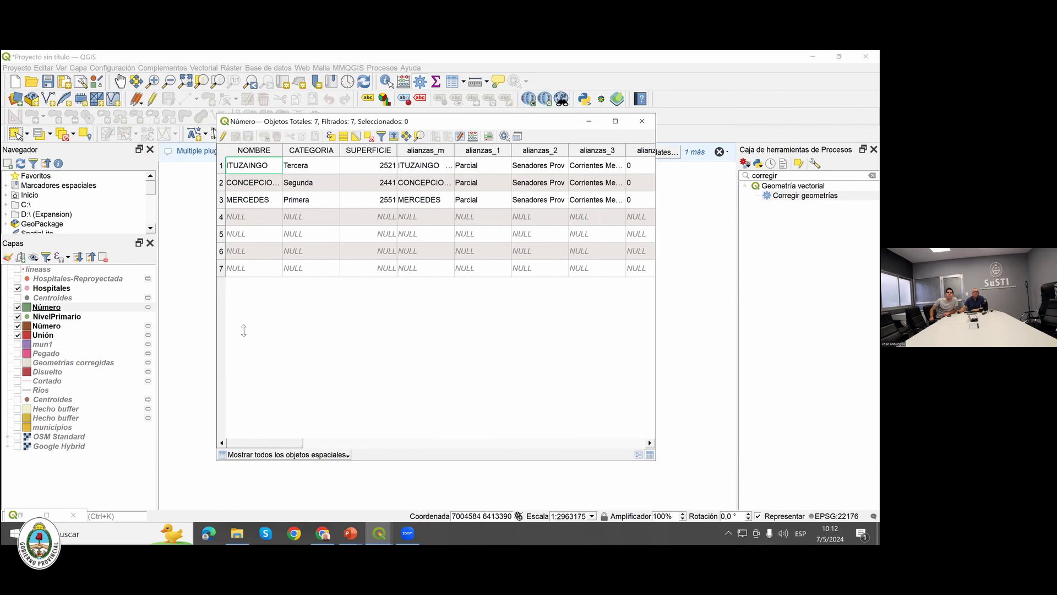
# Select the MERCEDES record, check its NumEscuelas value and close the attribute table.
pyautogui.click(221, 202)
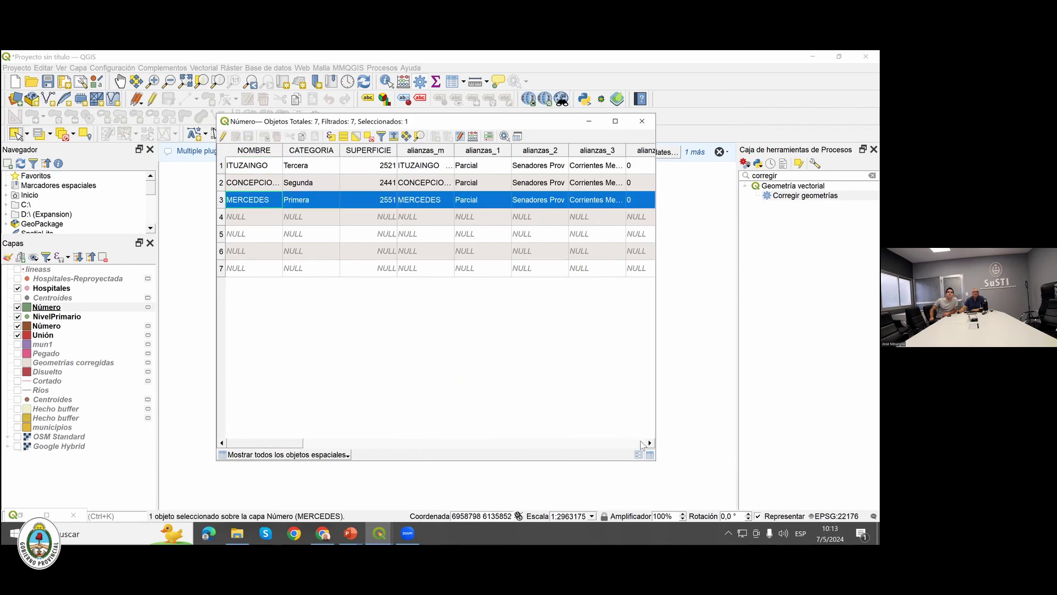
pyautogui.click(639, 444)
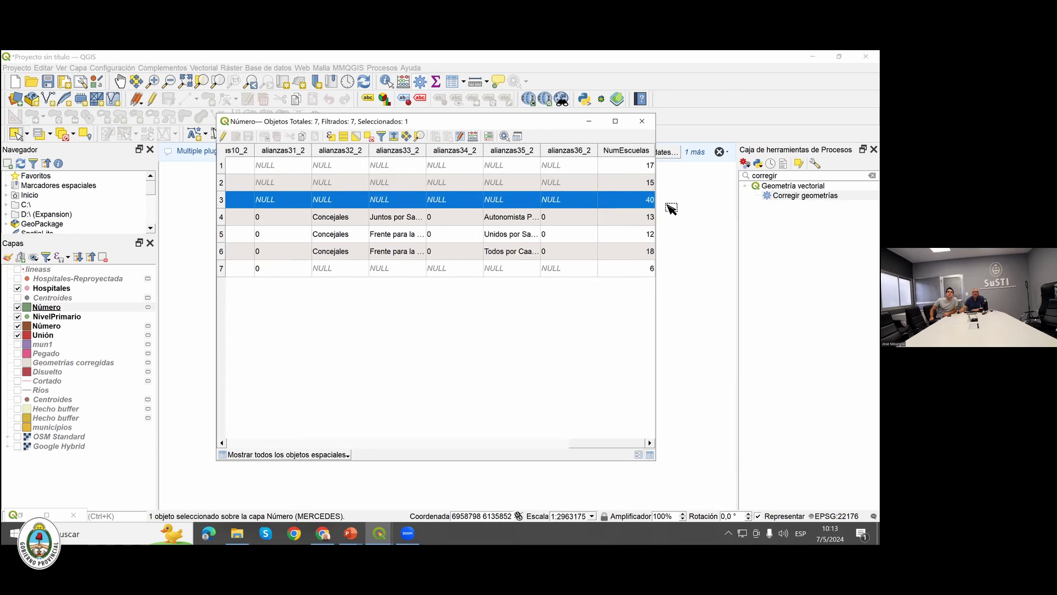
pyautogui.click(645, 121)
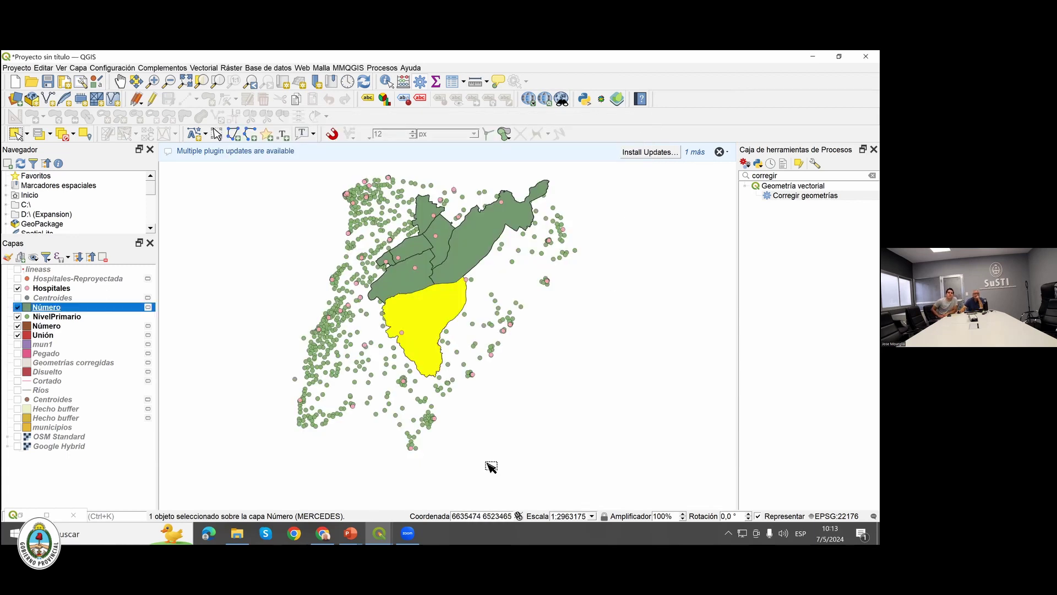
# Switch to the PowerPoint slide show, advance to the Matriz de distancias slide and exit the show.
pyautogui.click(350, 533)
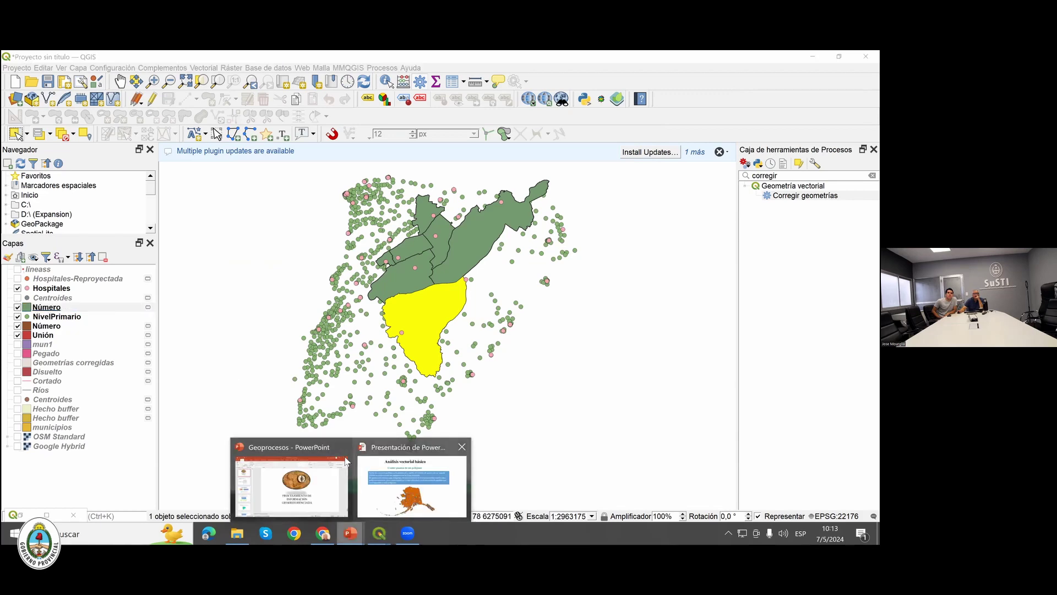
pyautogui.click(411, 479)
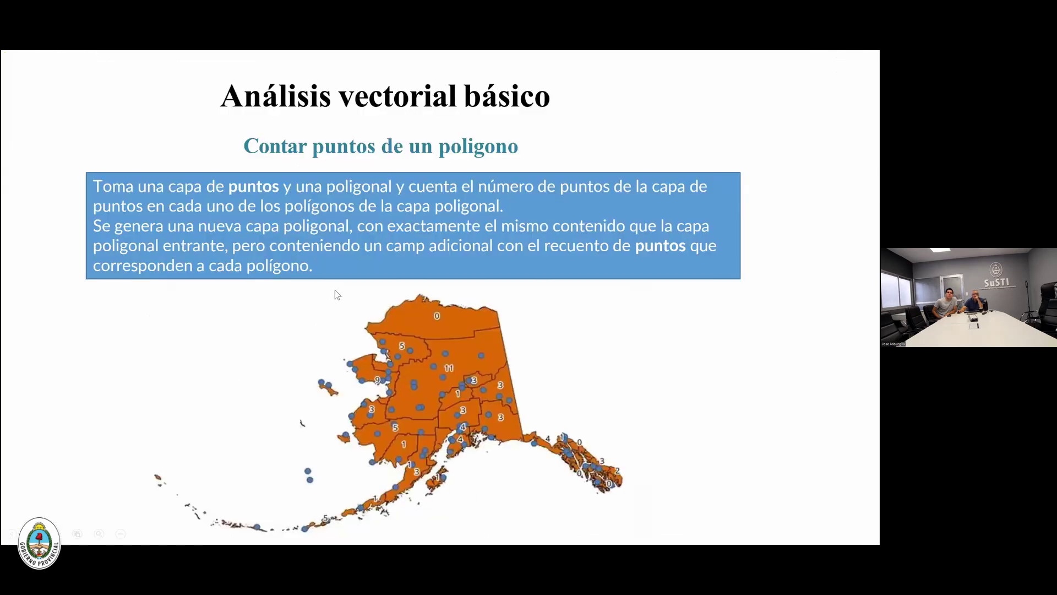
pyautogui.press('Right')
pyautogui.press('Right')
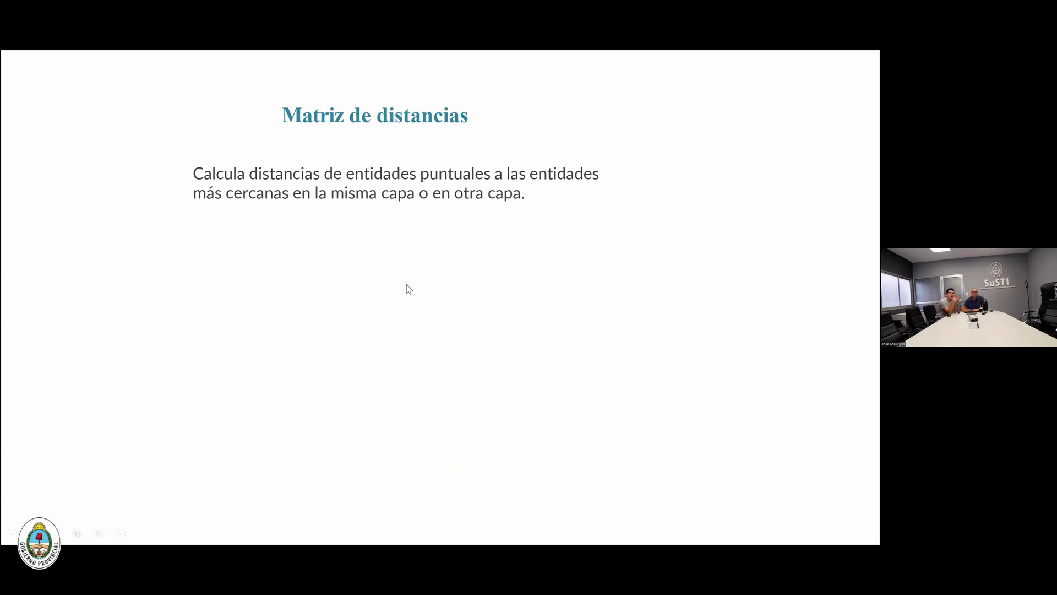
pyautogui.press('Right')
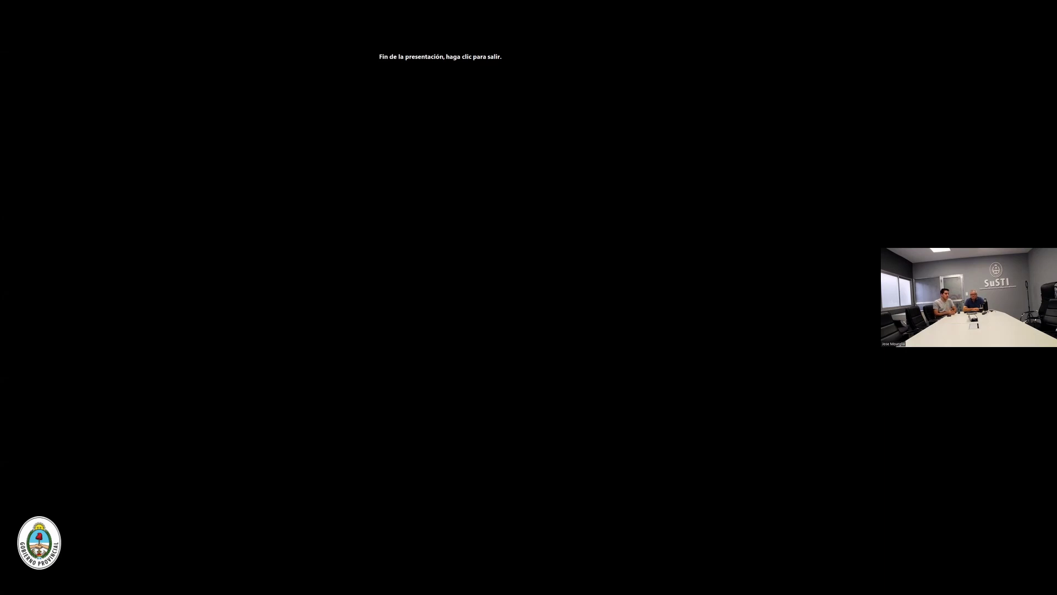
pyautogui.press('Left')
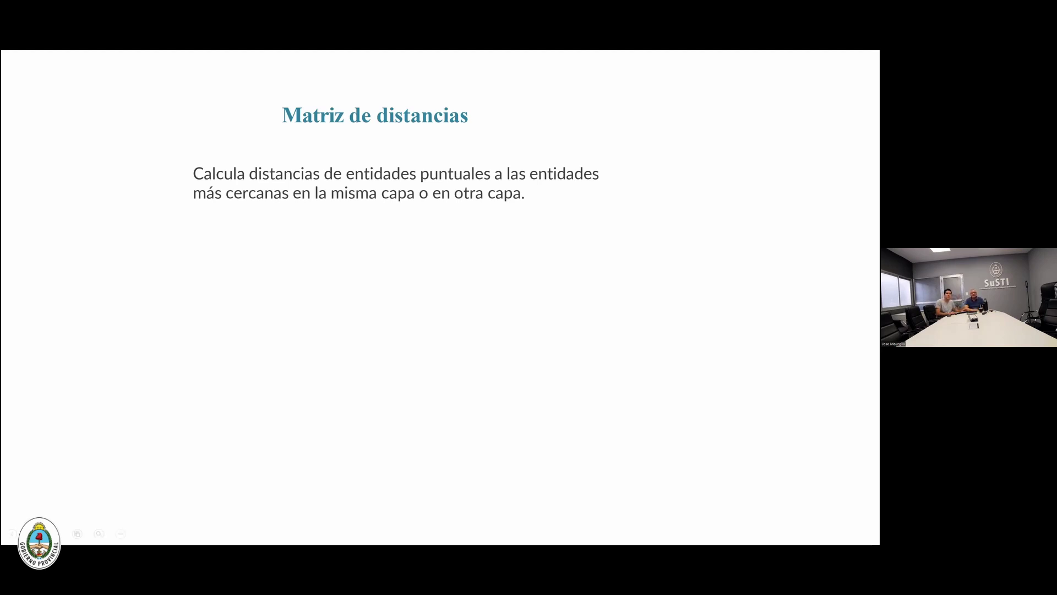
pyautogui.press('Escape')
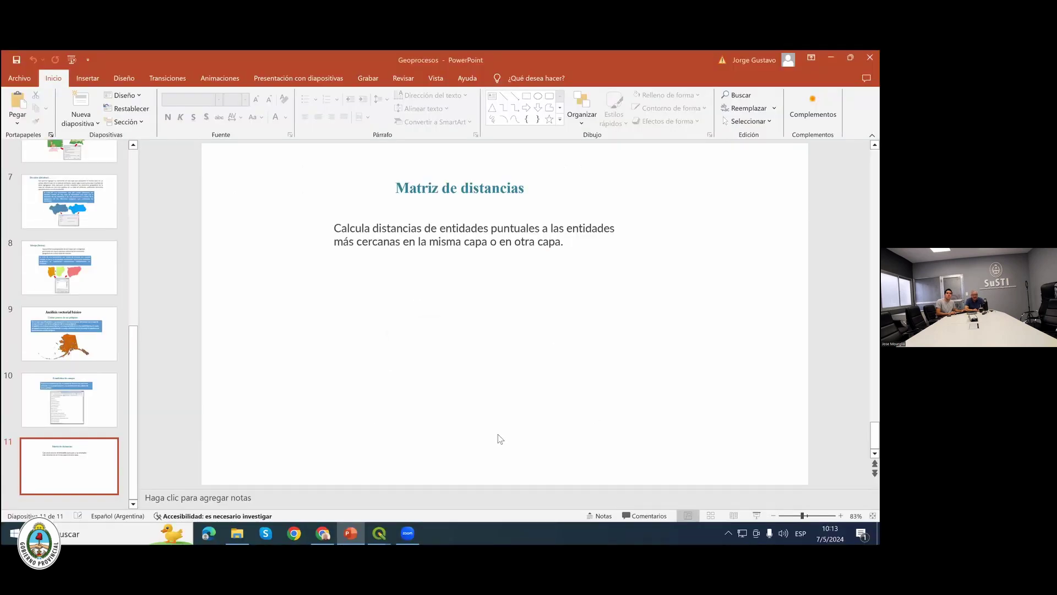
# Switch to QGIS and hide the NivelPrimario, Unión and both Número layers.
pyautogui.moveTo(380, 533)
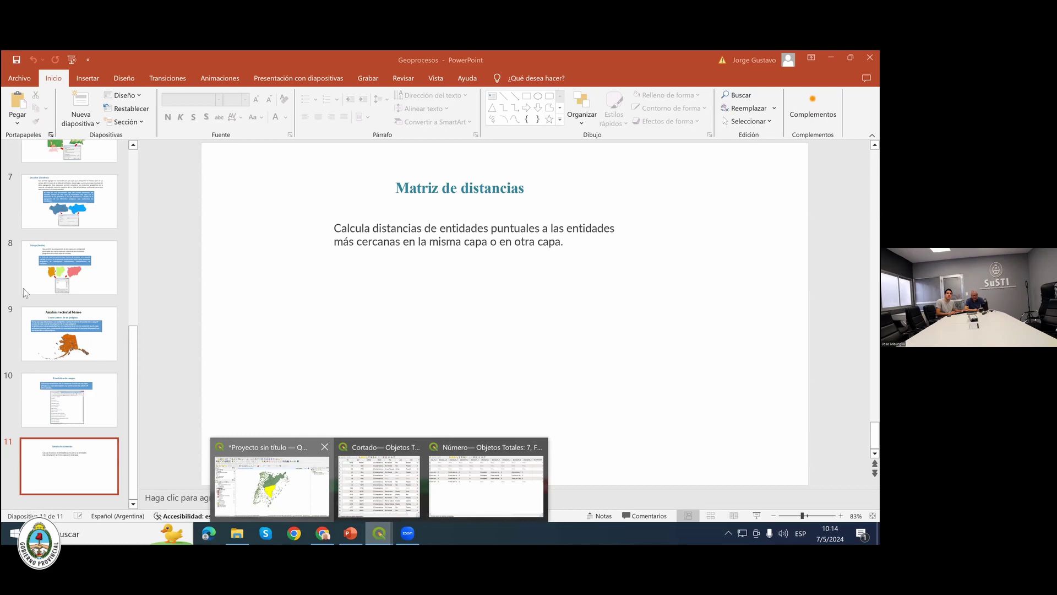
pyautogui.hotkey('alt', 'Tab')
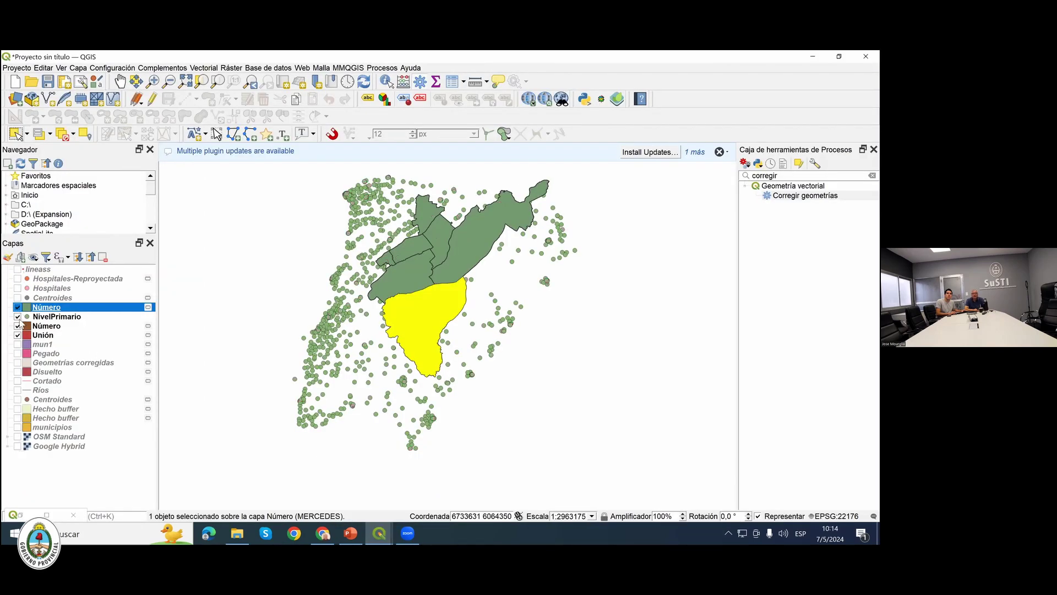
pyautogui.click(17, 316)
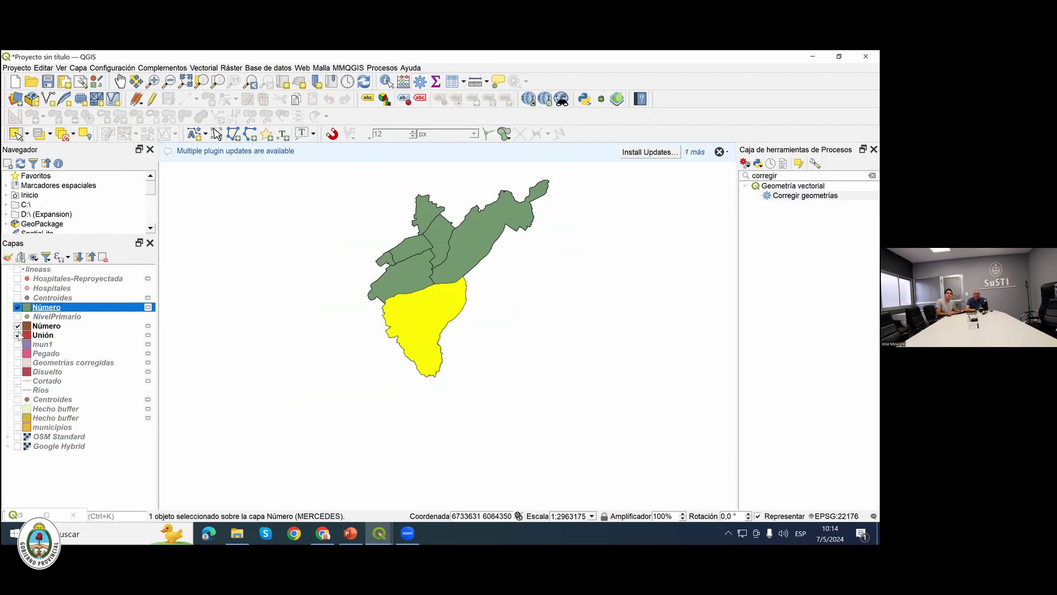
pyautogui.click(17, 325)
pyautogui.click(17, 335)
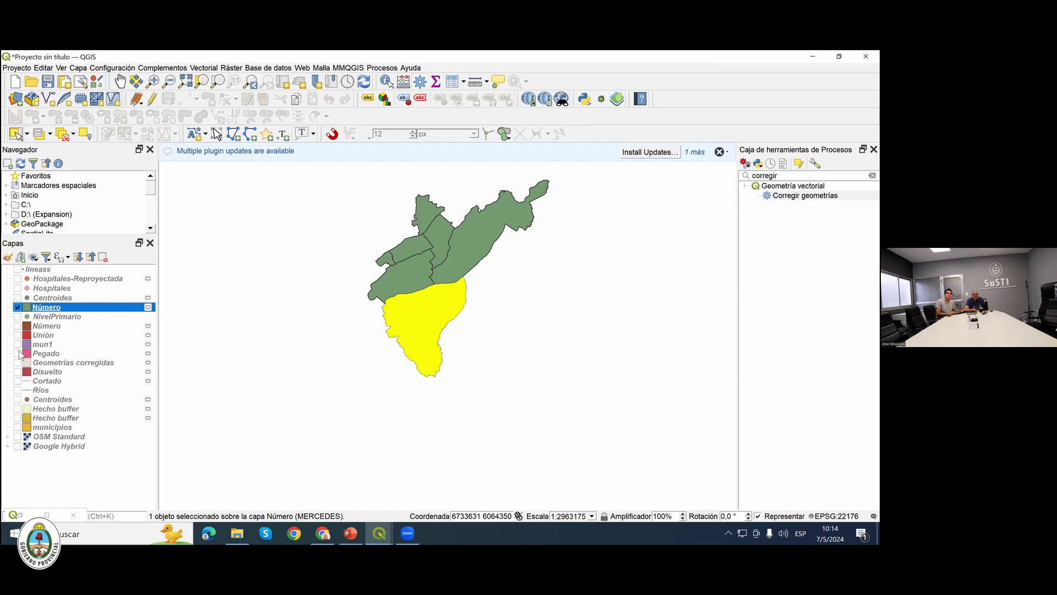
pyautogui.click(17, 307)
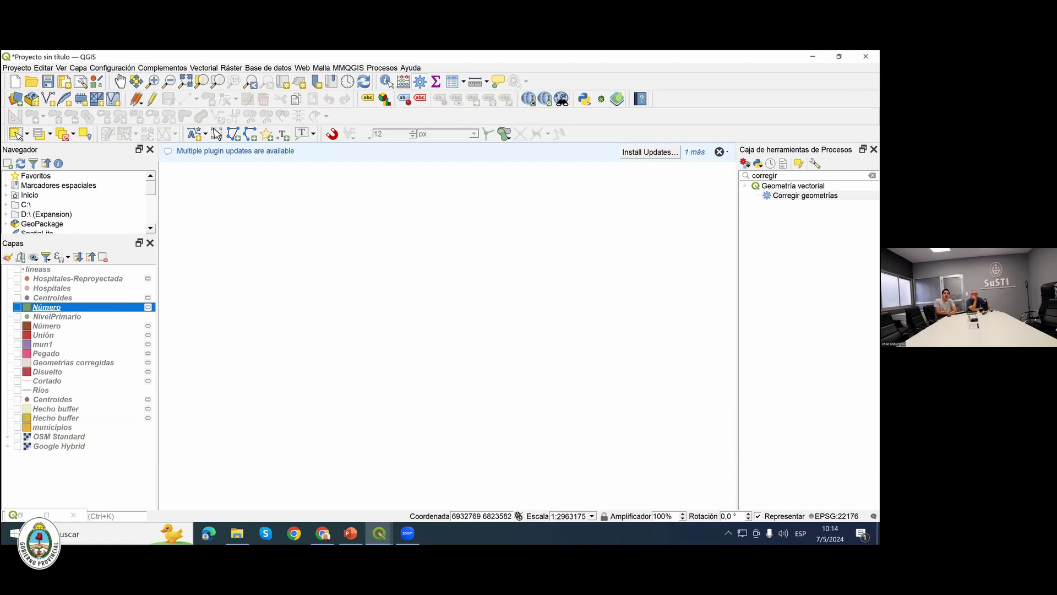
# Clear the Processing Toolbox search and look through the Análisis de redes, Análisis de vector and Análisis del terreno ráster groups.
pyautogui.click(872, 175)
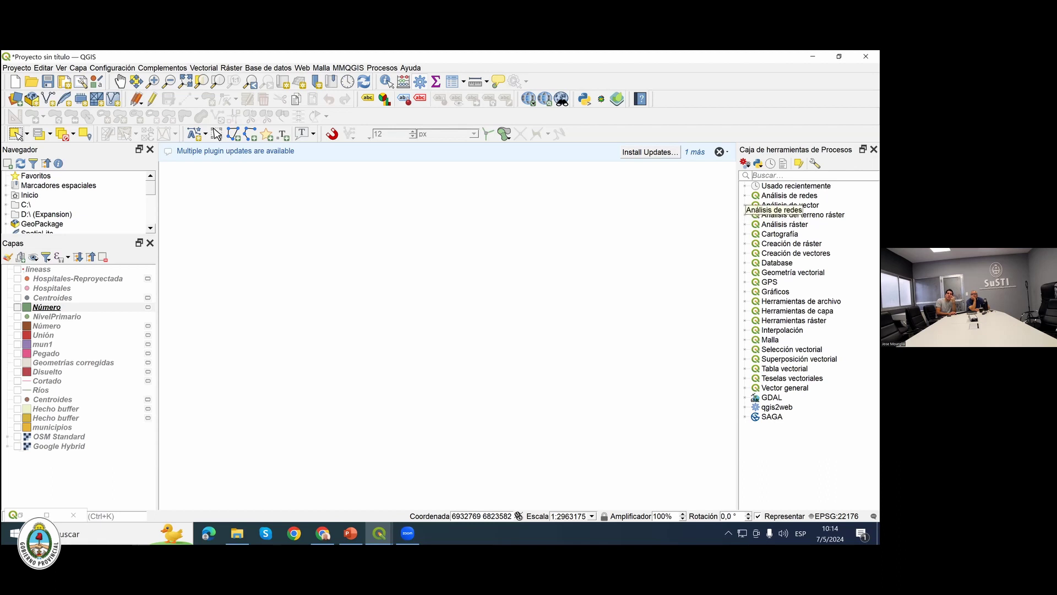
pyautogui.click(745, 195)
pyautogui.click(745, 195)
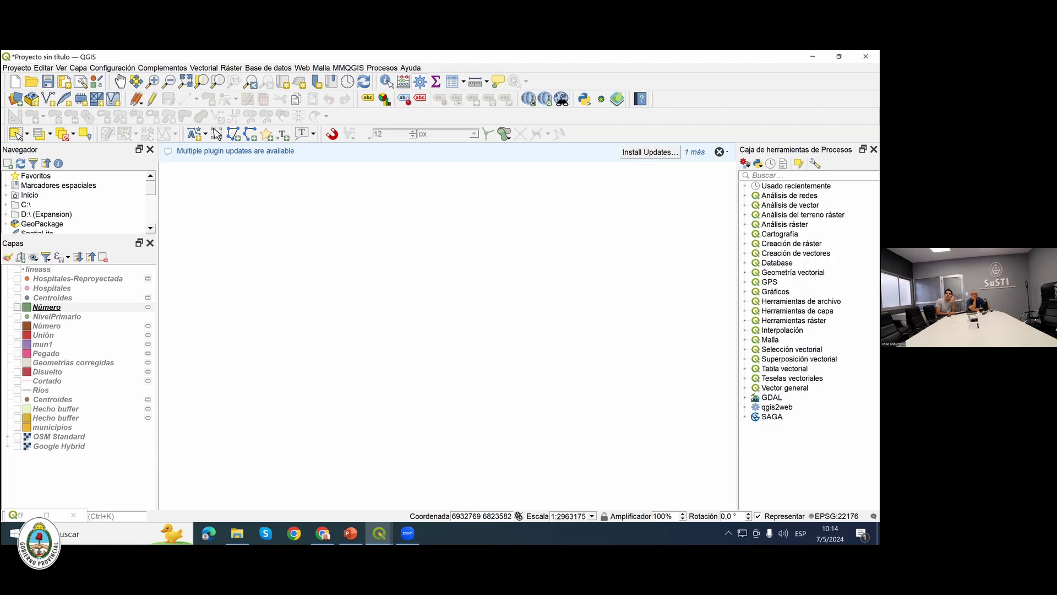
pyautogui.click(745, 204)
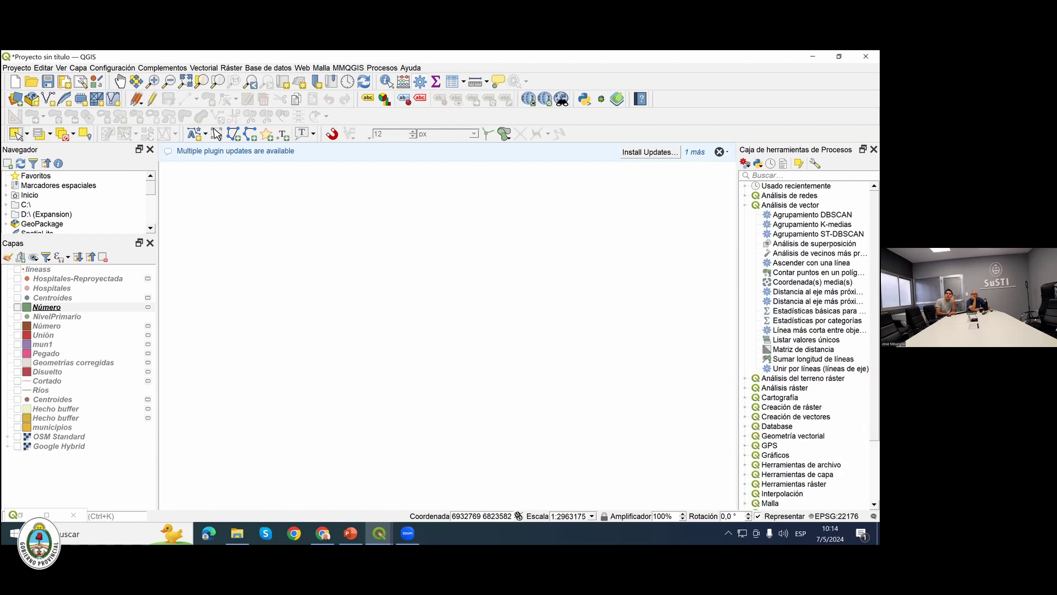
pyautogui.click(745, 205)
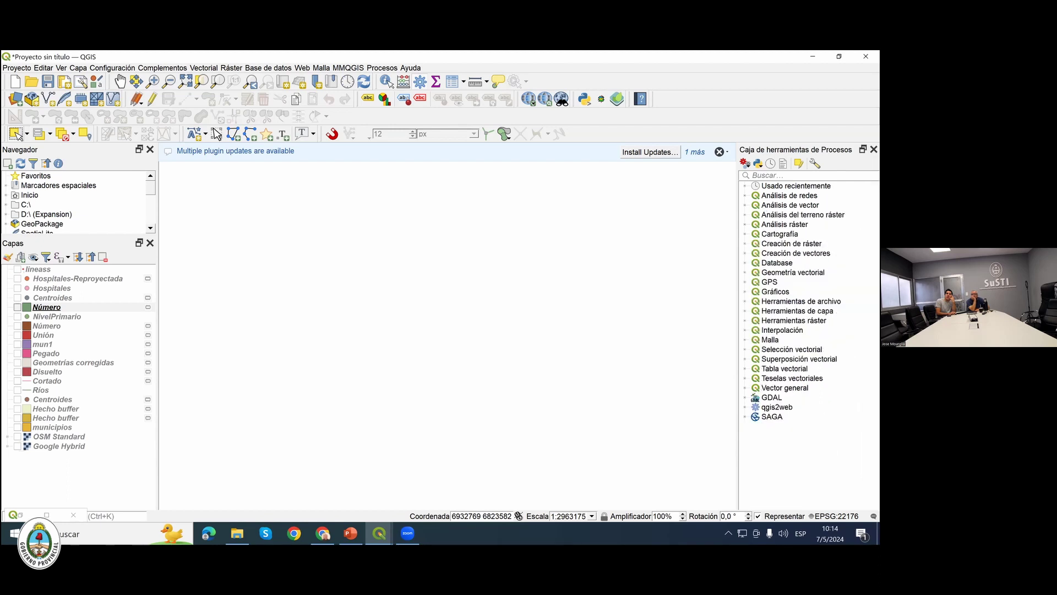
pyautogui.click(745, 215)
pyautogui.click(745, 214)
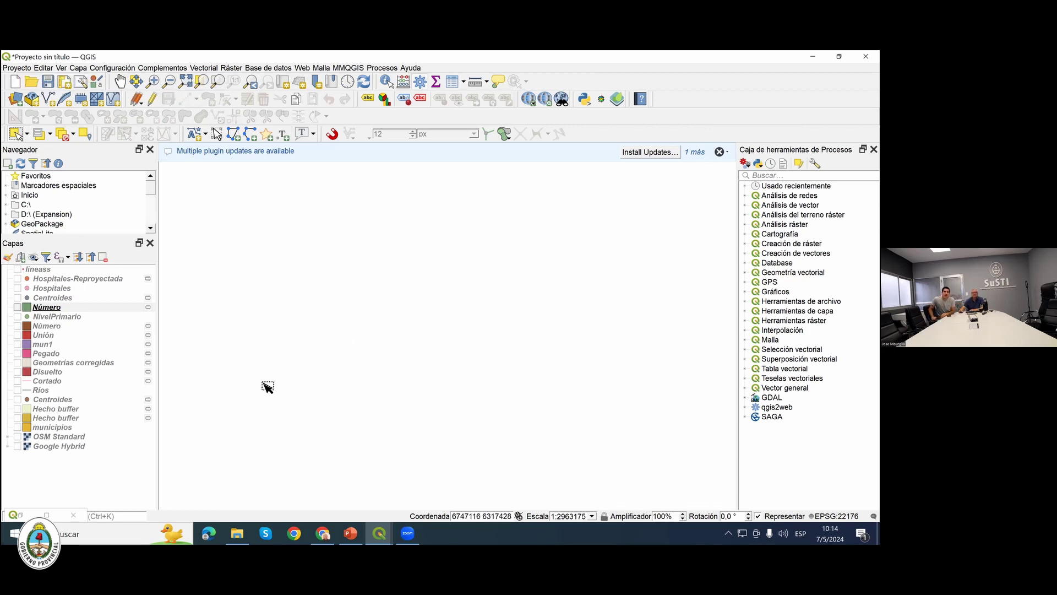
pyautogui.click(324, 534)
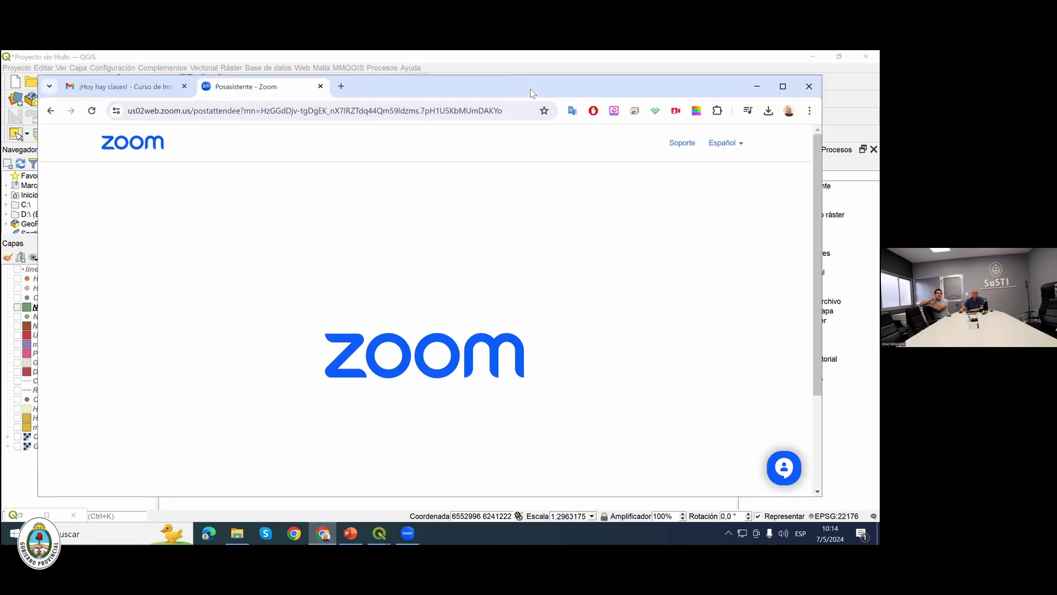
pyautogui.moveTo(530, 88); pyautogui.dragTo(497, 157)
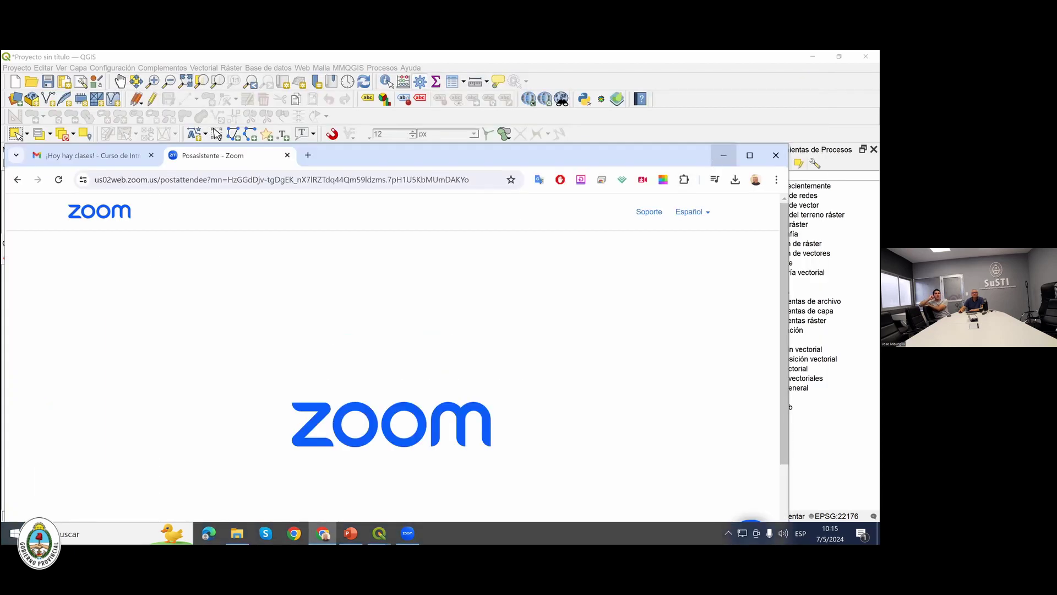
pyautogui.click(723, 156)
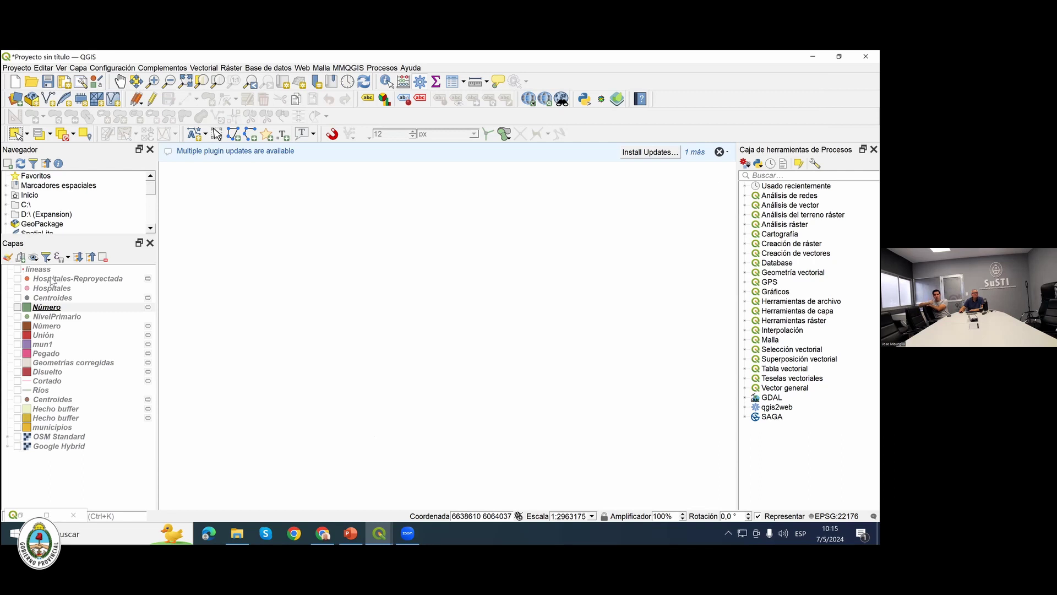
# Remove all layers from Hospitales-Reproyectada down to the lower Hecho buffer from the project.
pyautogui.click(42, 282)
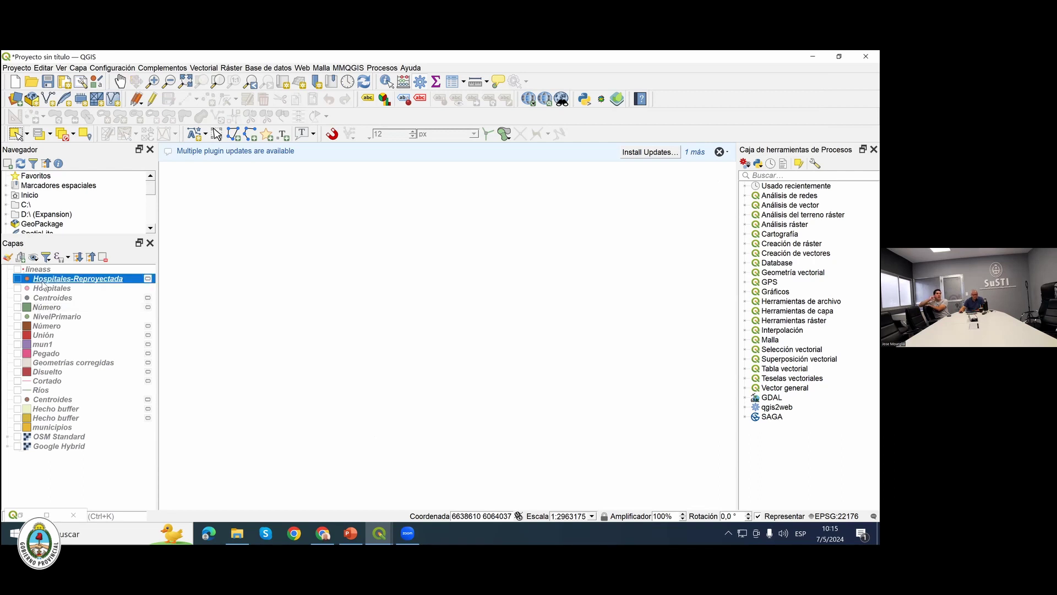
pyautogui.keyDown('shift'); pyautogui.click(49, 418); pyautogui.keyUp('shift')
pyautogui.rightClick(49, 421)
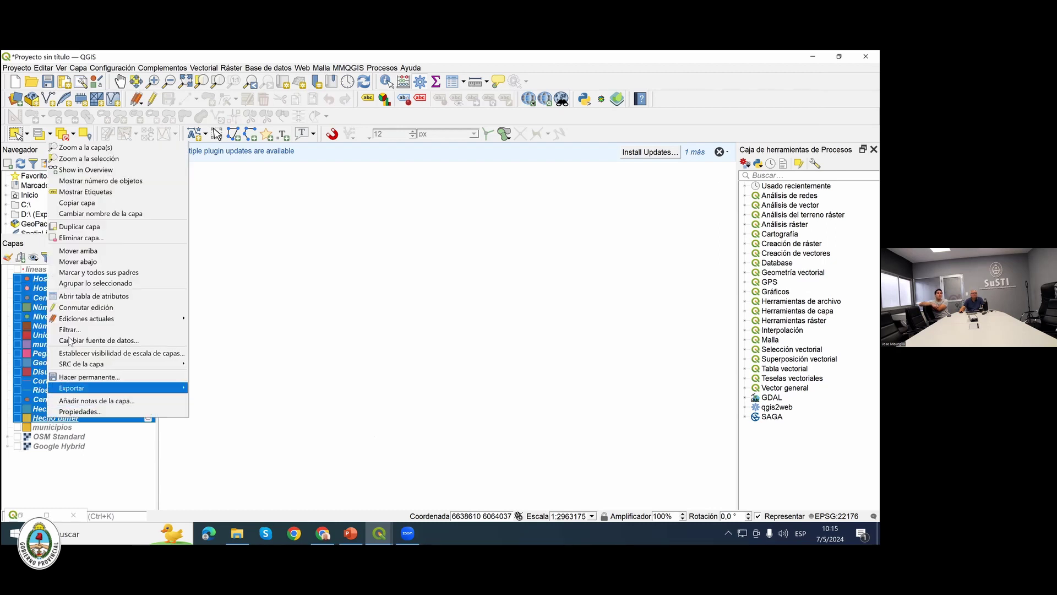
pyautogui.click(94, 238)
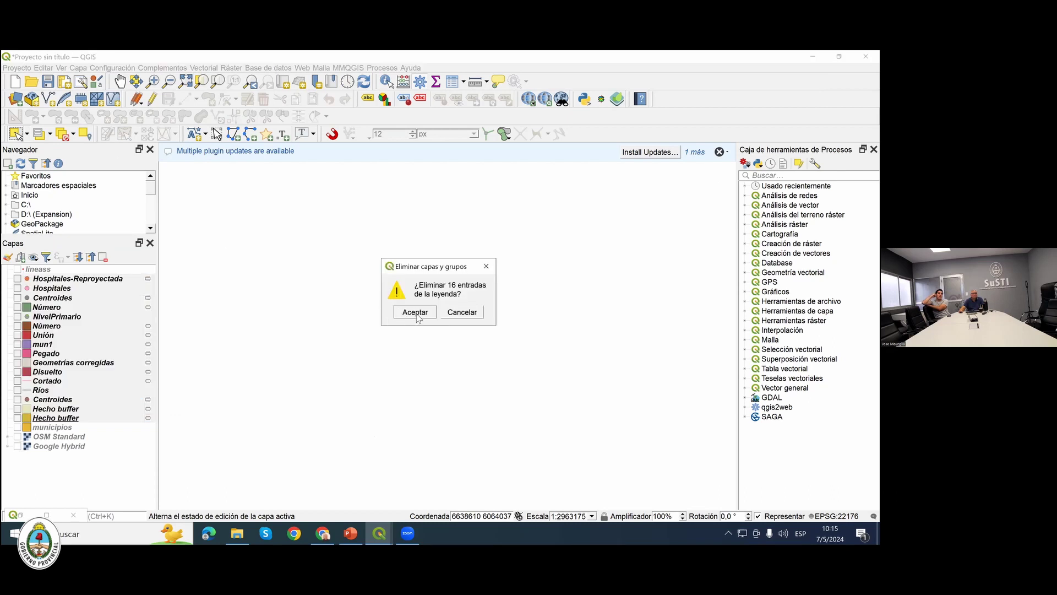
pyautogui.click(416, 312)
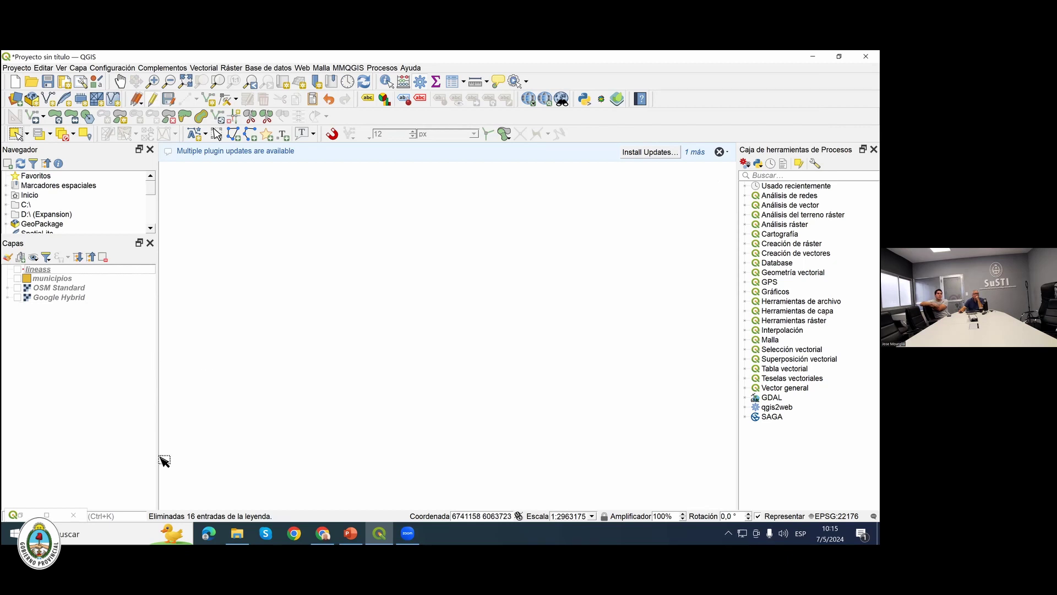
# Add the 2754-09 raster from the Qgis > RASTER > IMAGEN folder in Descargas to the project.
pyautogui.click(248, 532)
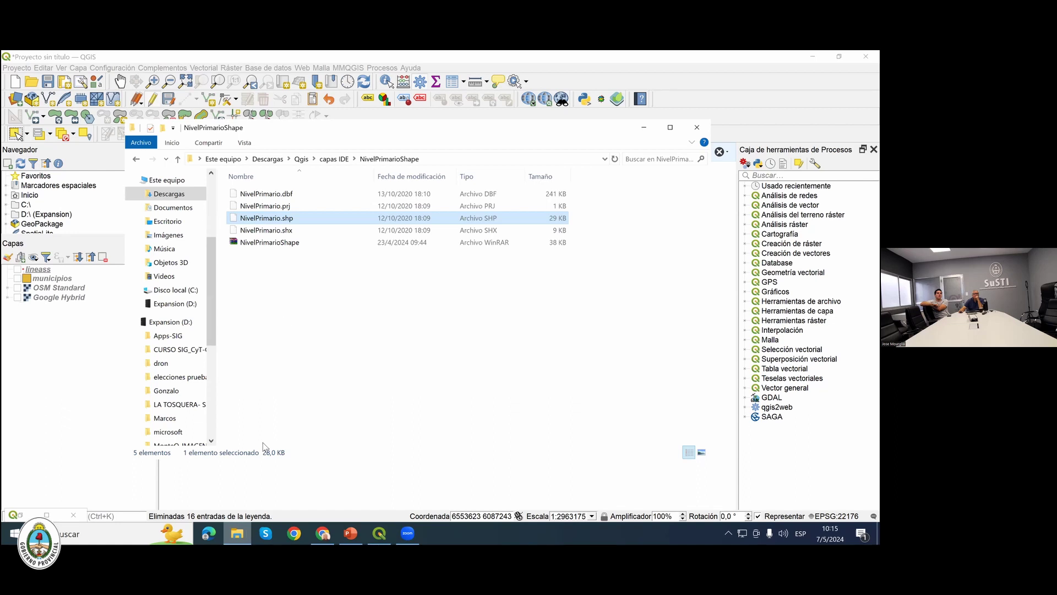
pyautogui.click(304, 160)
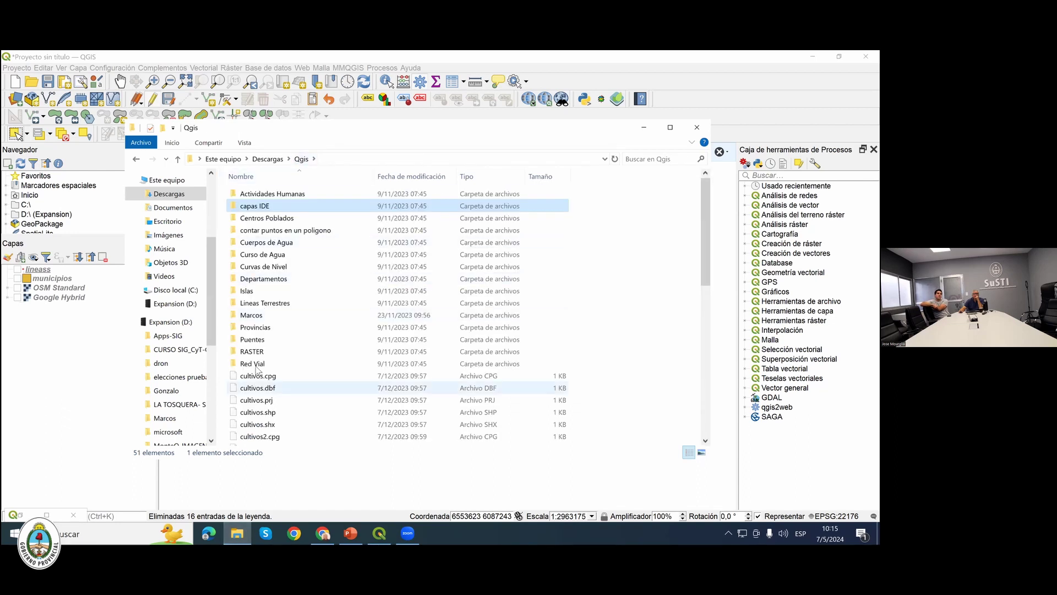
pyautogui.click(255, 352)
pyautogui.doubleClick(255, 353)
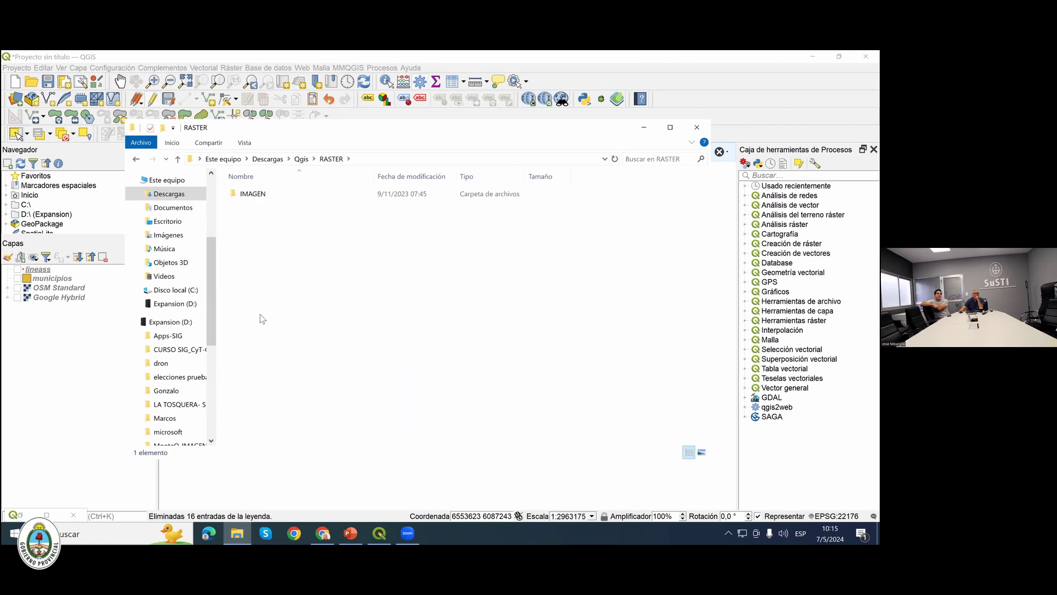
pyautogui.doubleClick(259, 196)
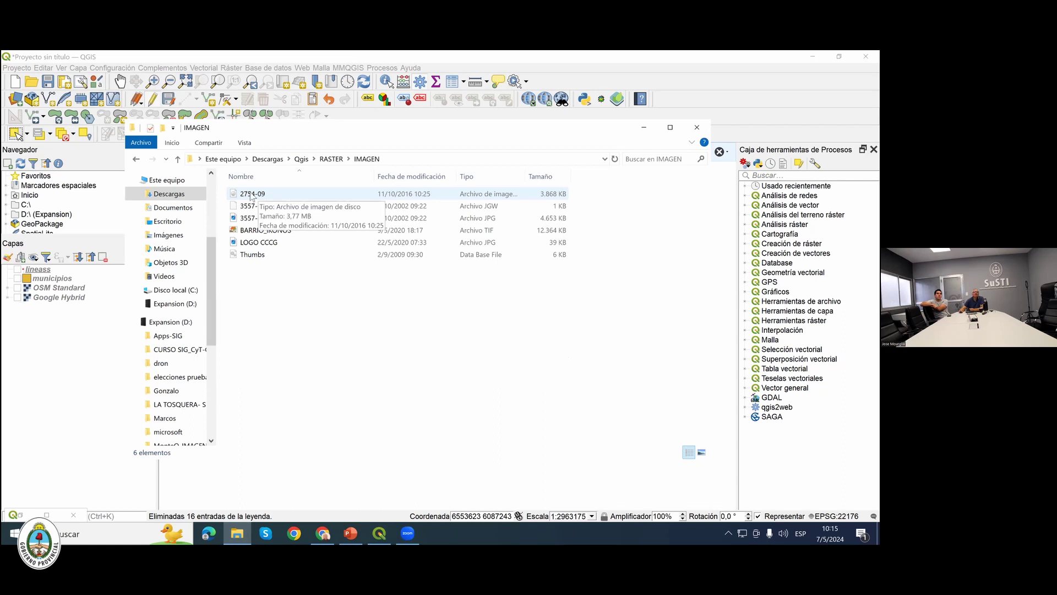
pyautogui.moveTo(260, 196); pyautogui.dragTo(49, 346)
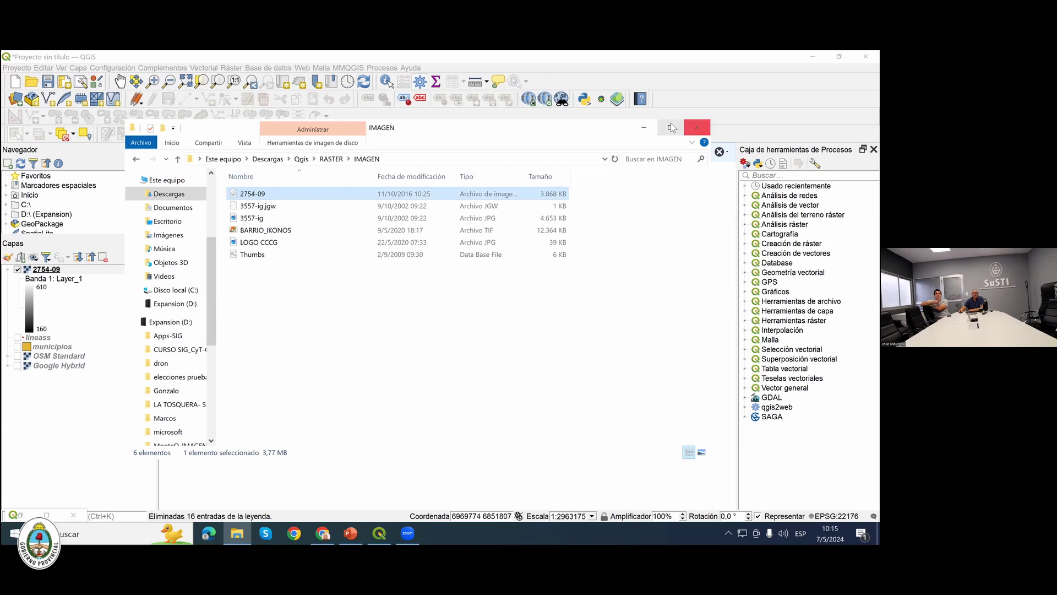
pyautogui.moveTo(253, 194); pyautogui.dragTo(479, 254)
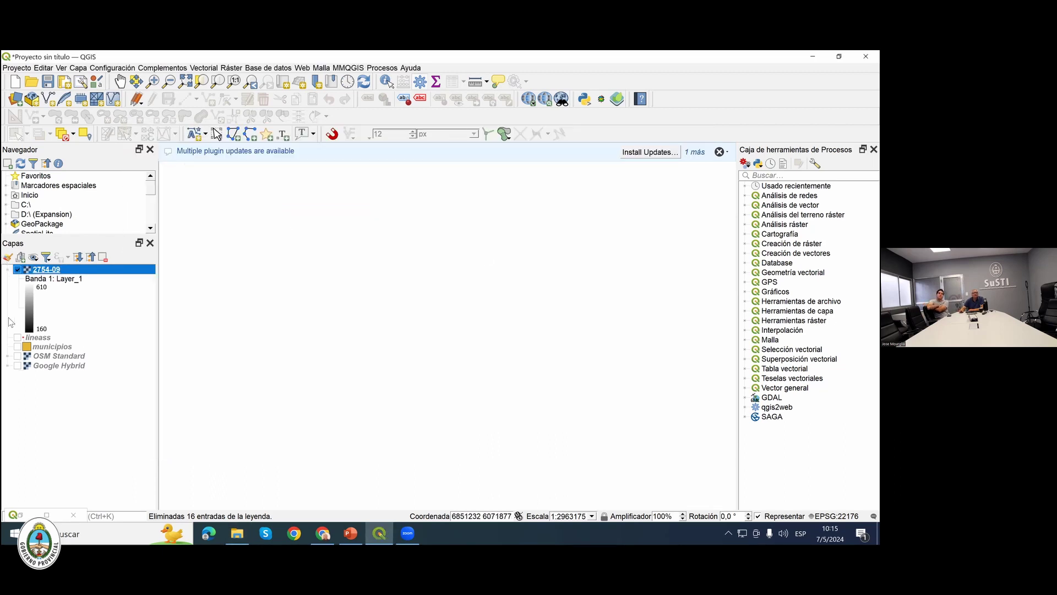
# Zoom the map to the 2754-09 layer and show the OSM Standard base map beneath it.
pyautogui.rightClick(53, 270)
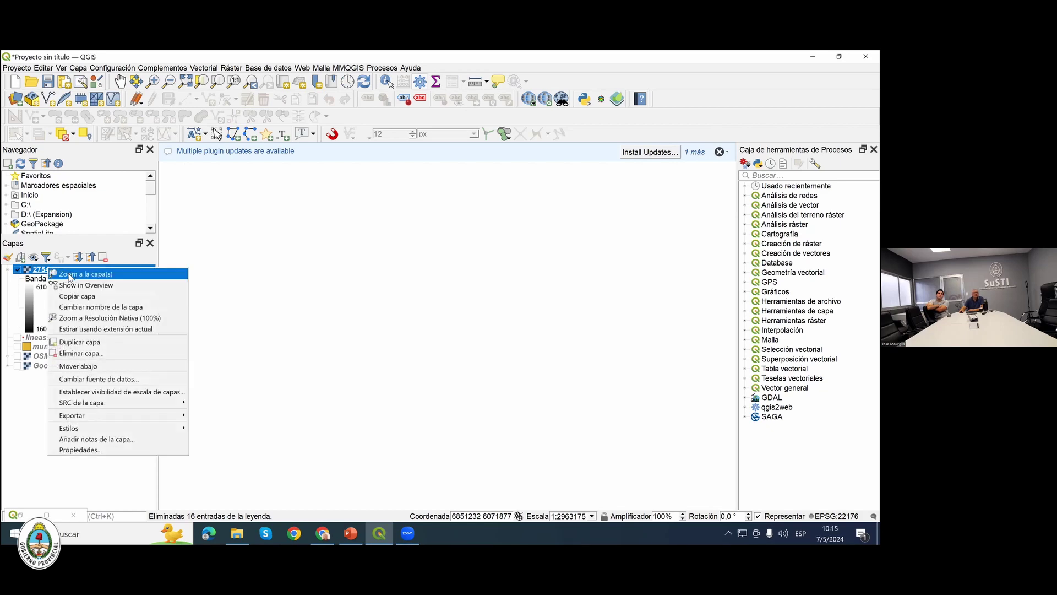
pyautogui.click(70, 275)
pyautogui.scroll(-2, 369, 343)
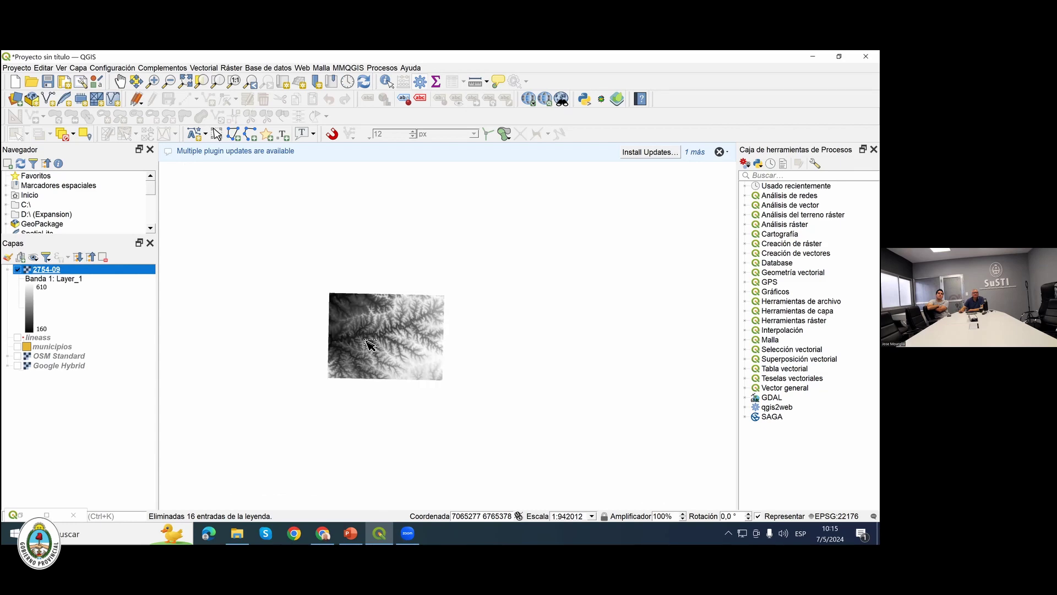
pyautogui.click(306, 68)
pyautogui.moveTo(269, 68)
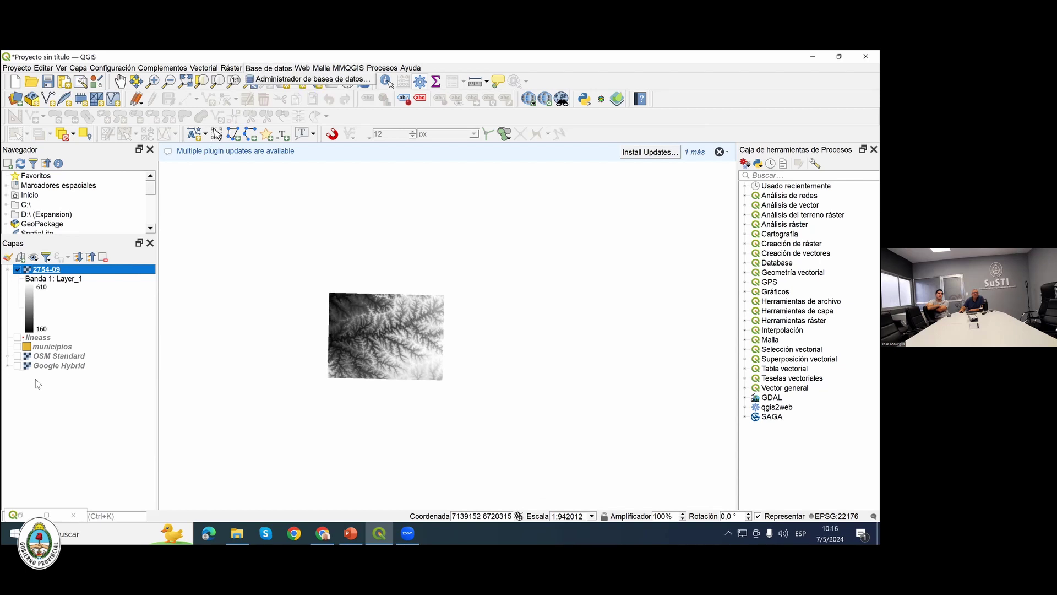
pyautogui.click(17, 357)
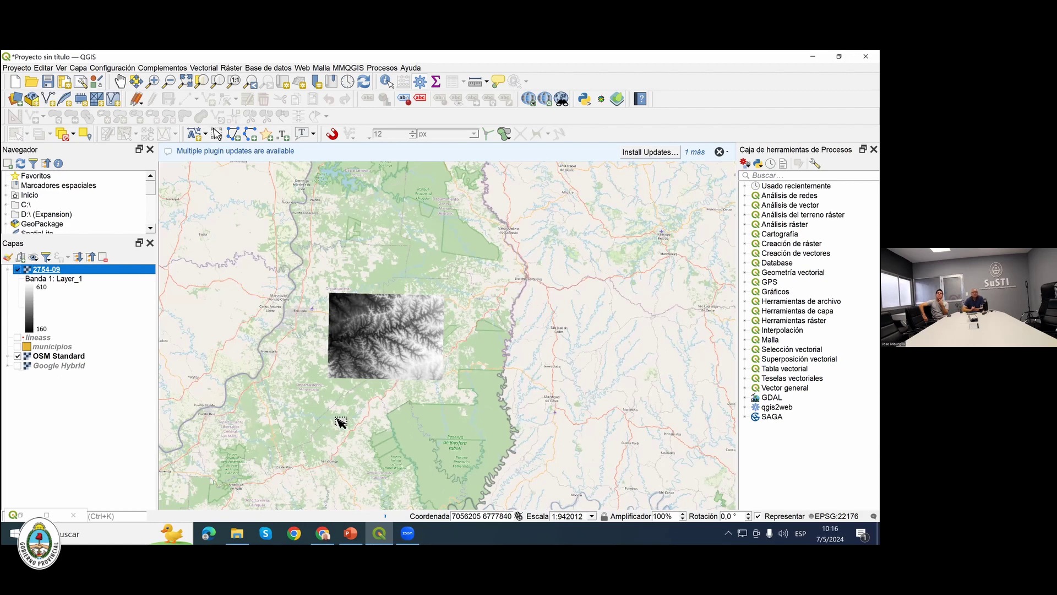
pyautogui.scroll(-1, 338, 419)
pyautogui.click(339, 419)
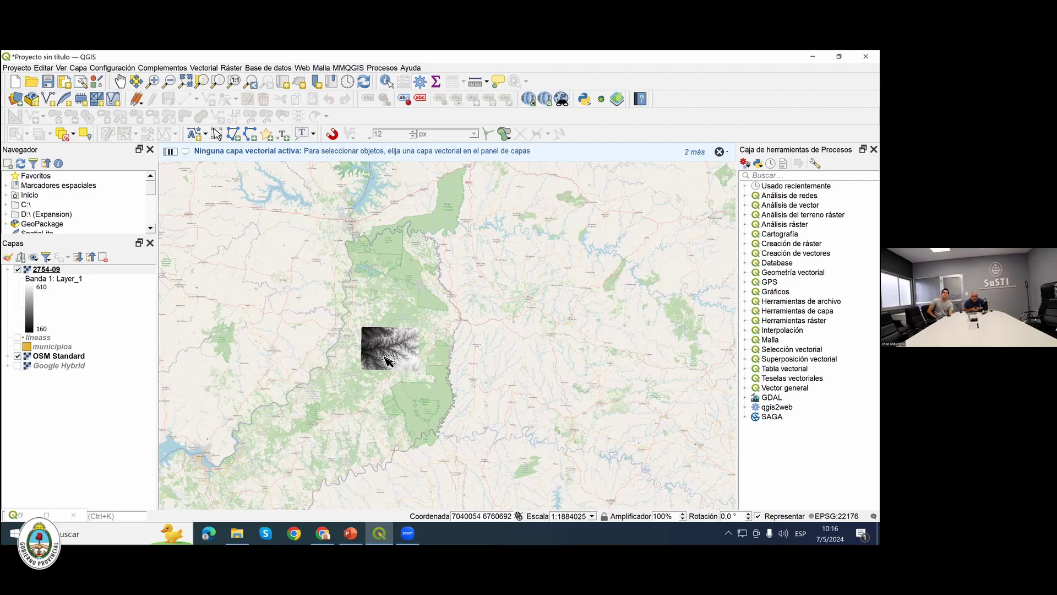
pyautogui.scroll(2, 388, 360)
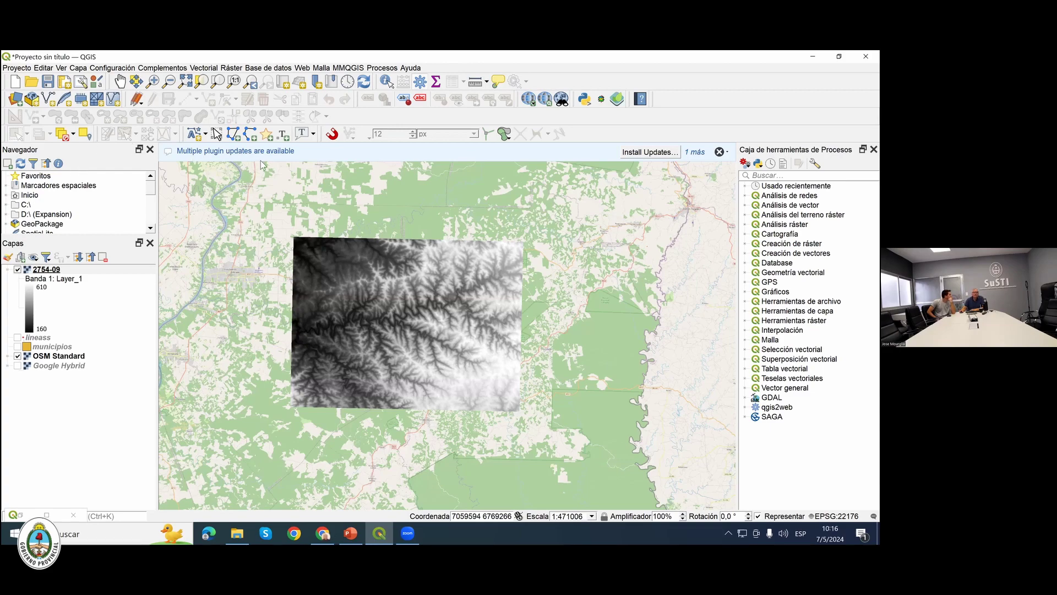
# Switch to Gmail in the browser and download the geoproceso con raster.pptx attachment from the clases message in the inbox.
pyautogui.hotkey('alt', 'Tab')
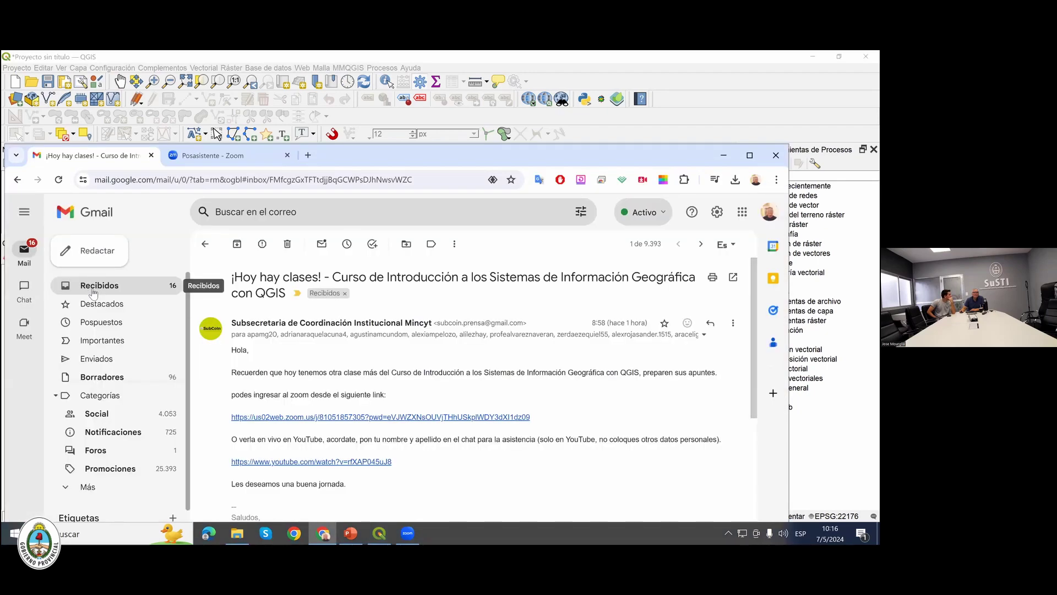
pyautogui.click(93, 293)
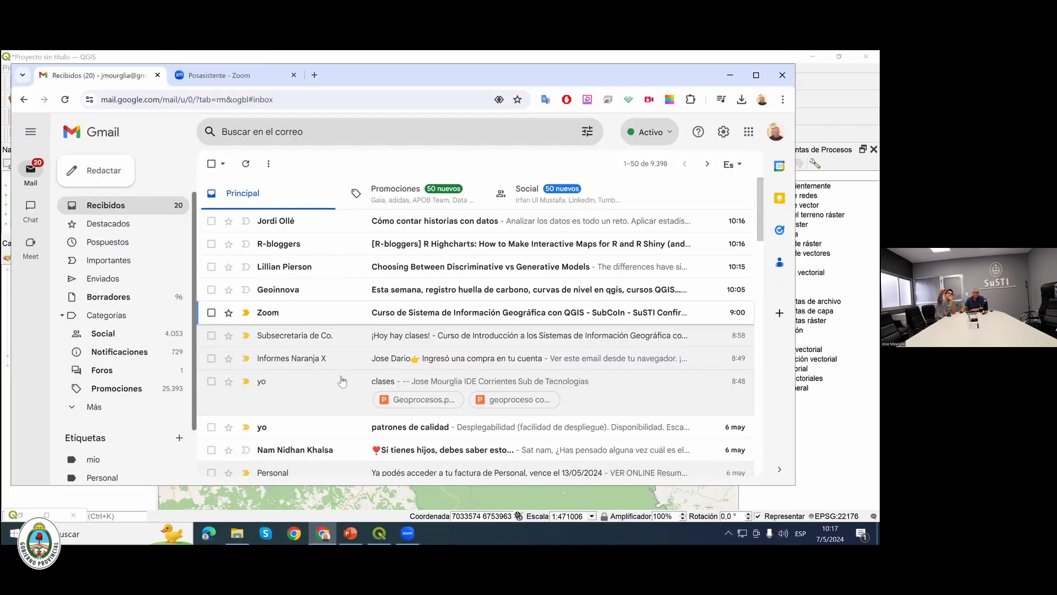
pyautogui.click(503, 403)
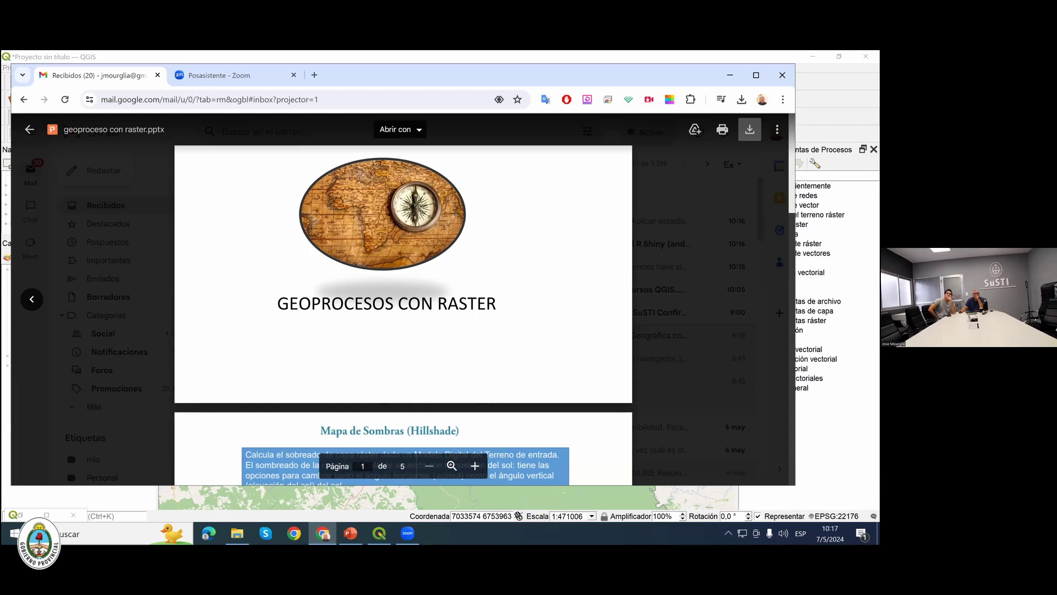
pyautogui.click(749, 130)
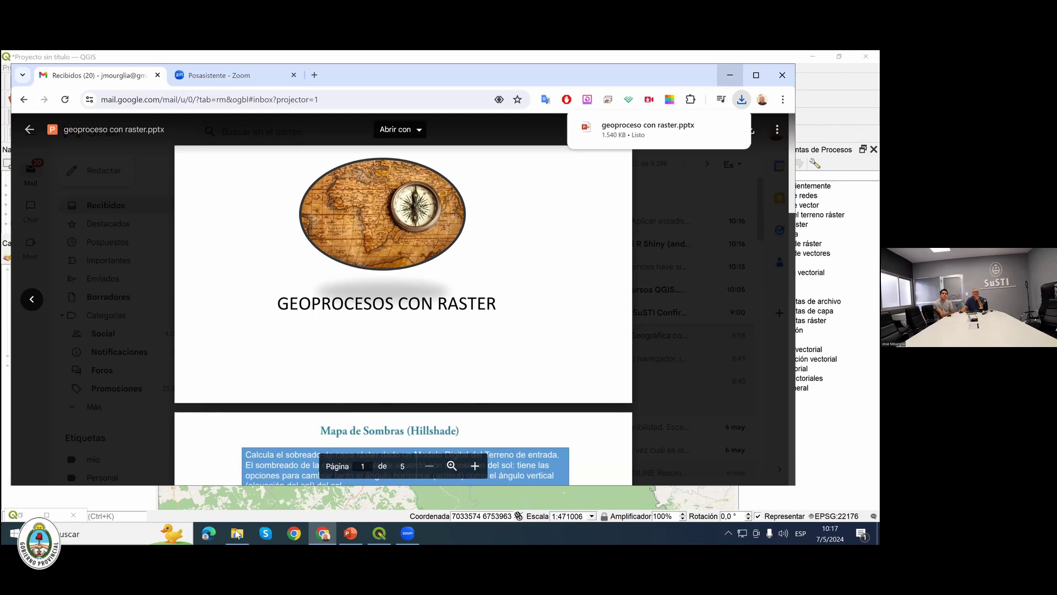
# Switch to File Explorer and open the Descargas folder containing the geoproceso con raster presentation.
pyautogui.hotkey('alt', 'Tab')
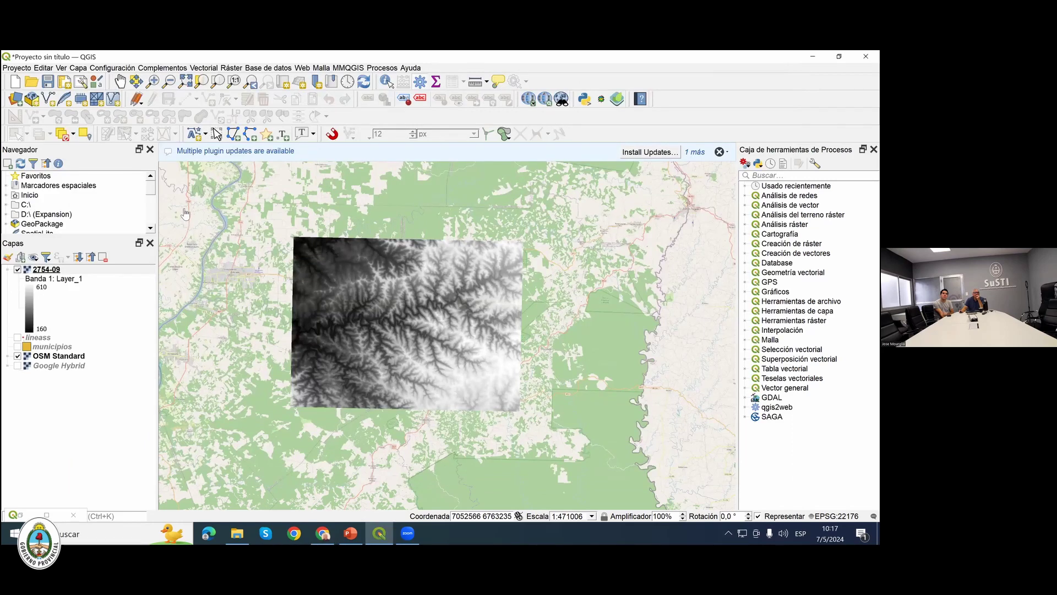
pyautogui.hotkey('alt', 'Tab')
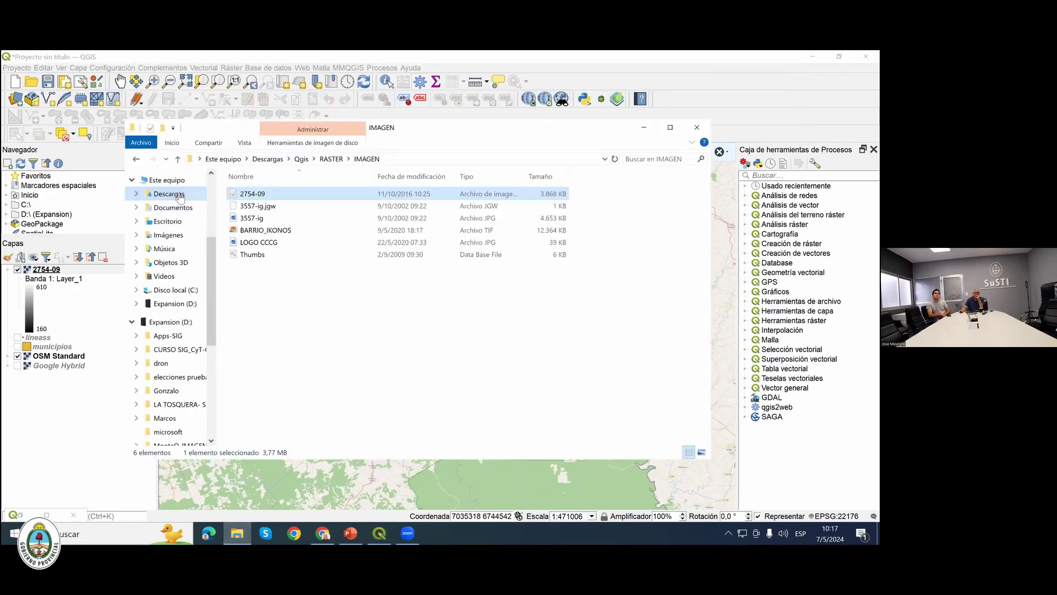
pyautogui.click(196, 199)
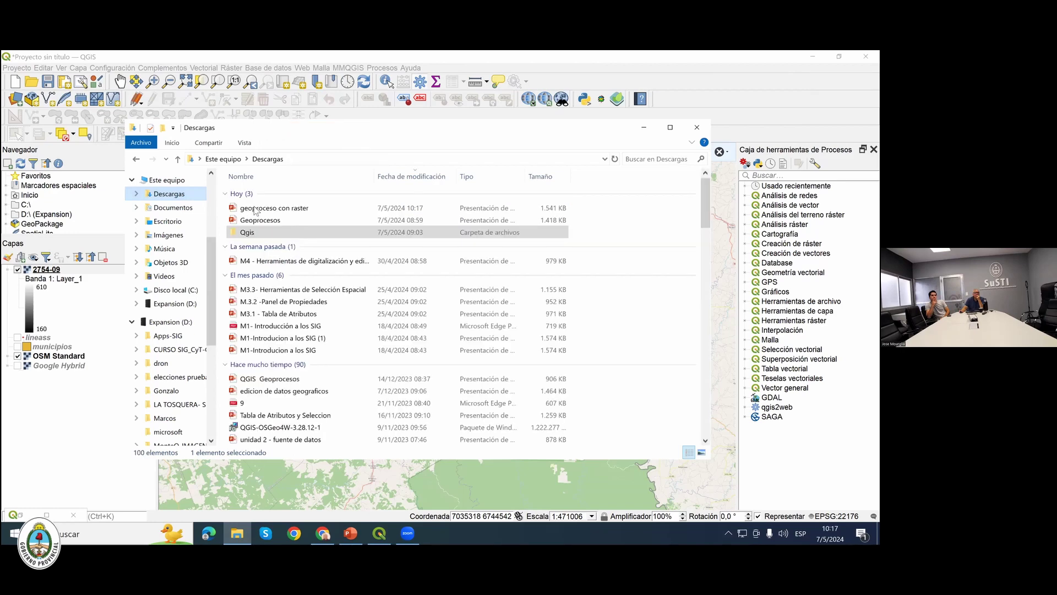
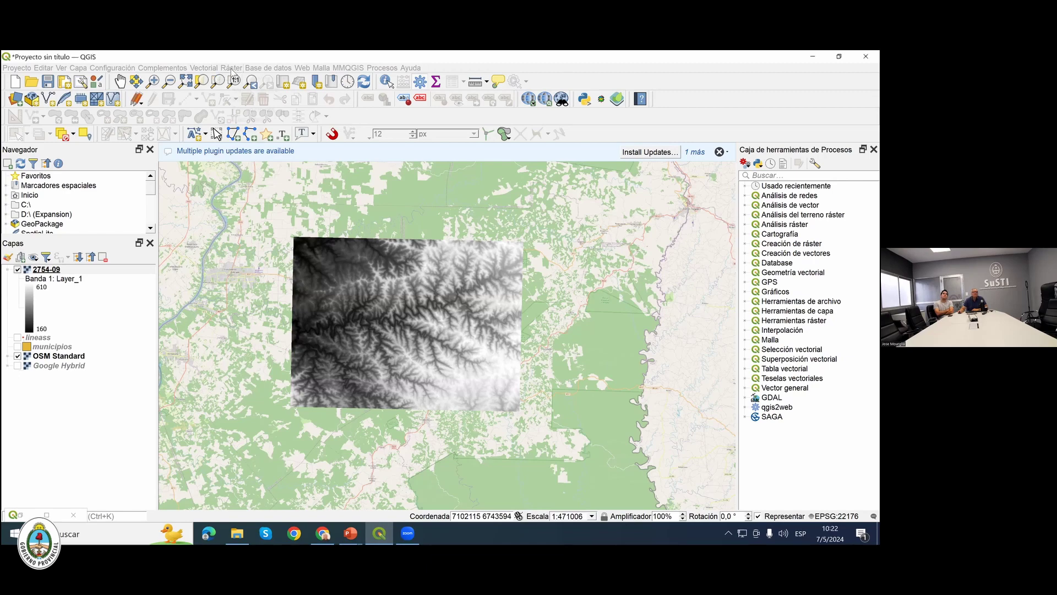
# Run Mapa de Sombras (Hillshade) on the 2754-09 raster with the default light azimuth 315 and altitude 45.
pyautogui.click(231, 69)
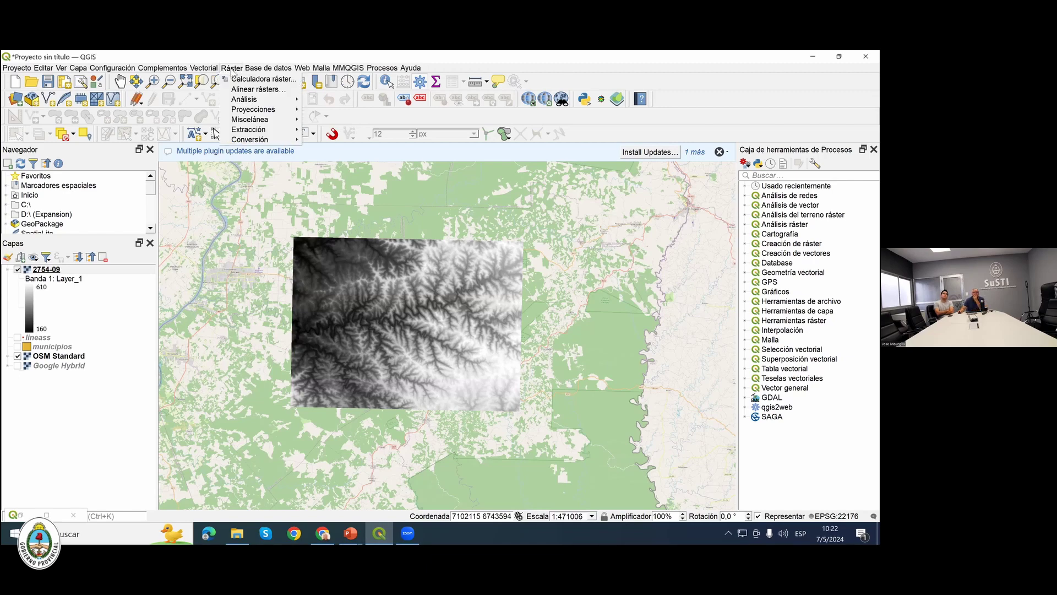
pyautogui.moveTo(211, 71)
pyautogui.moveTo(246, 101)
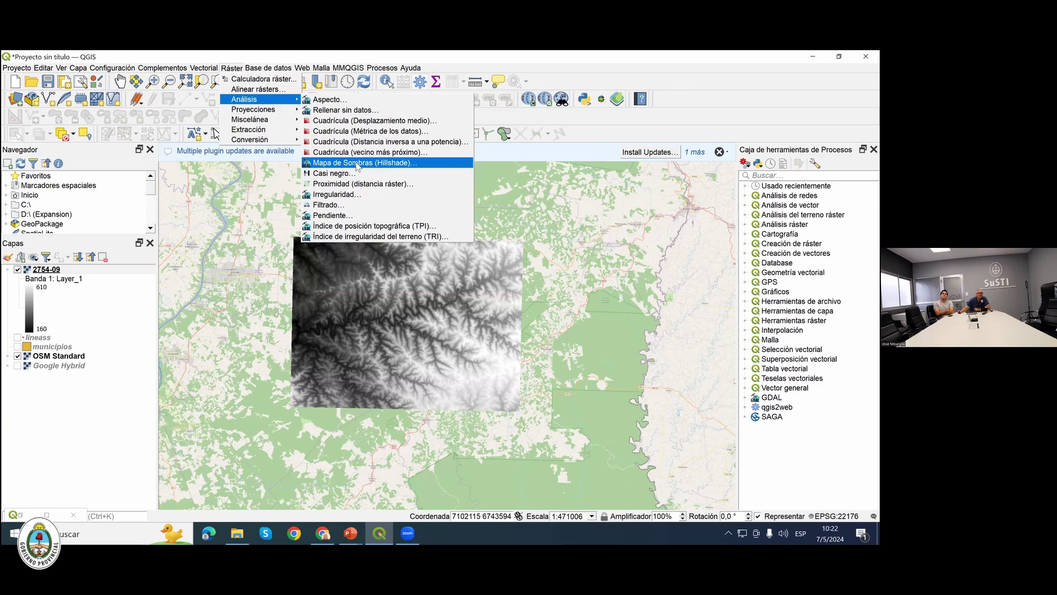
pyautogui.click(357, 163)
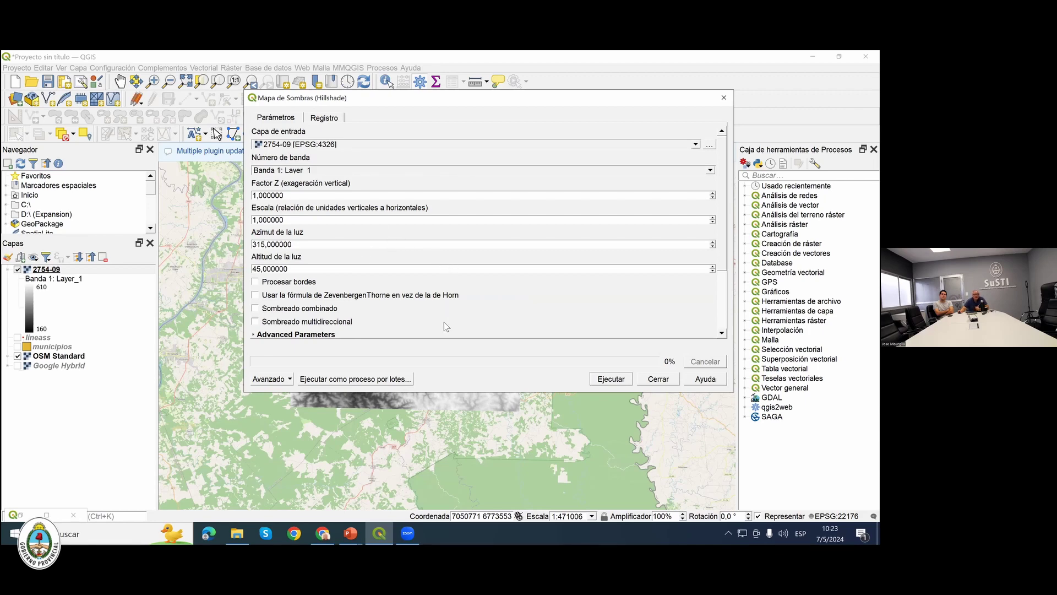
pyautogui.click(609, 380)
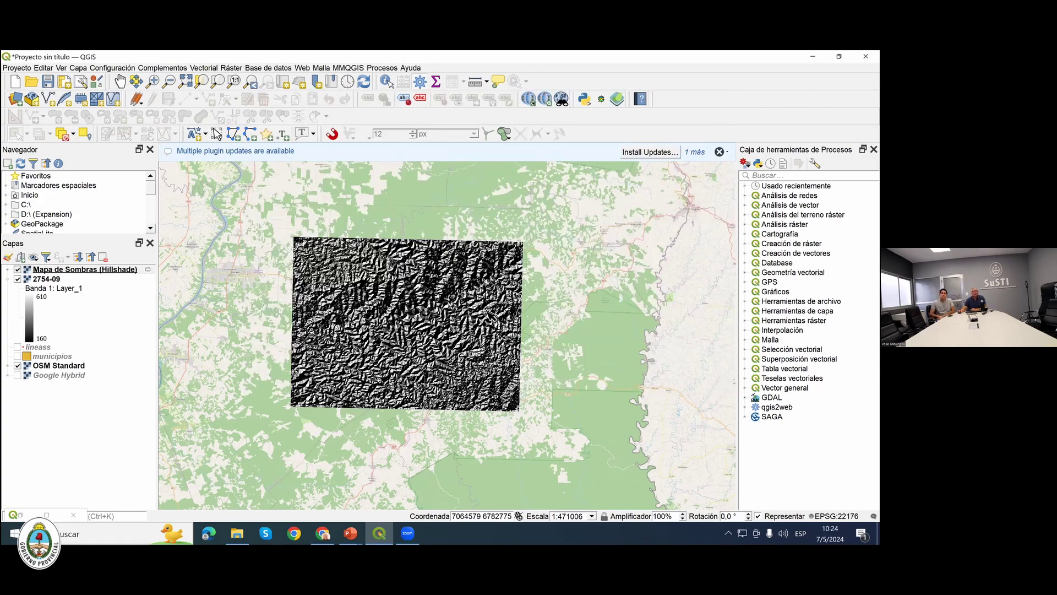
# Inspect the hillshade relief up close, hide that layer, and select the 2754-09 raster.
pyautogui.scroll(1, 487, 313)
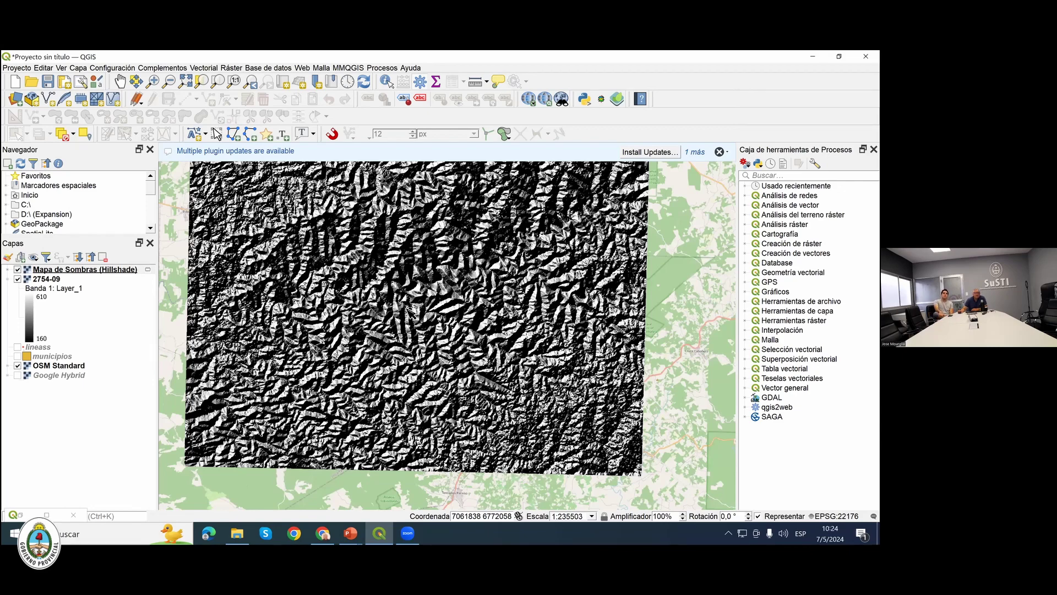
pyautogui.scroll(-1, 381, 305)
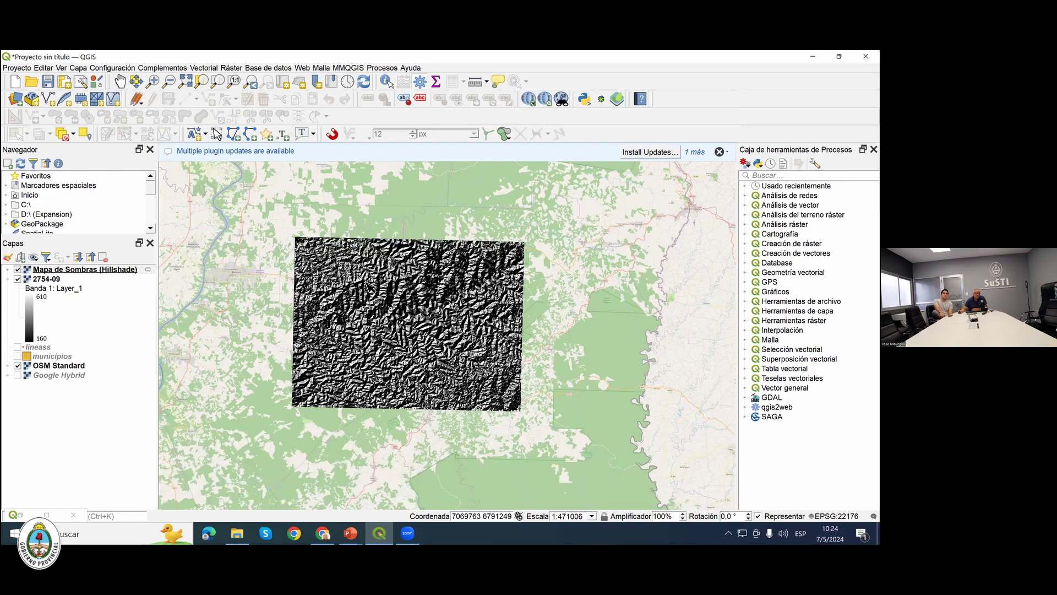
pyautogui.scroll(2, 368, 286)
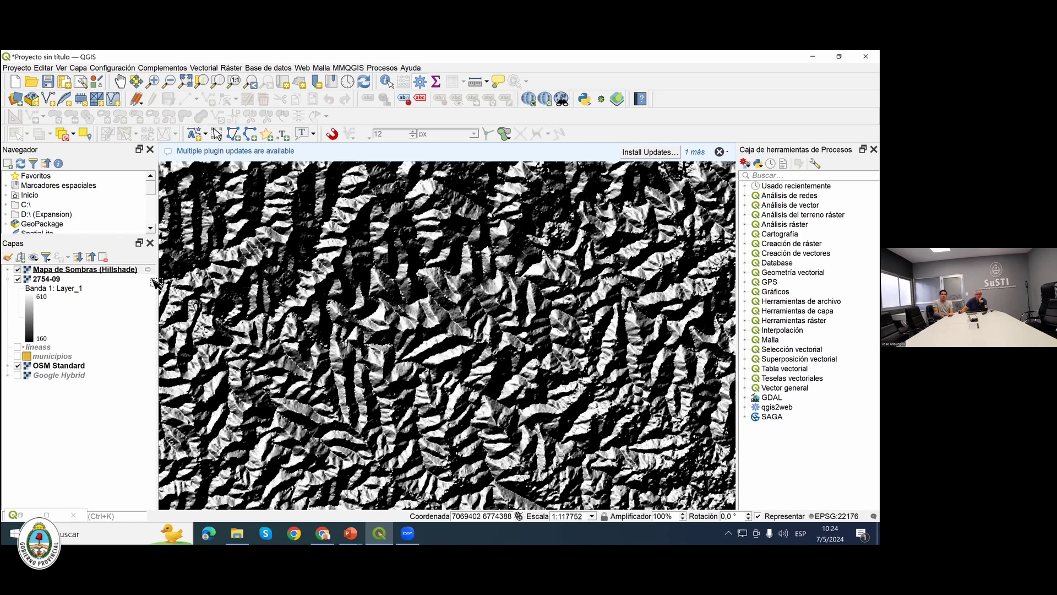
pyautogui.scroll(-2, 160, 284)
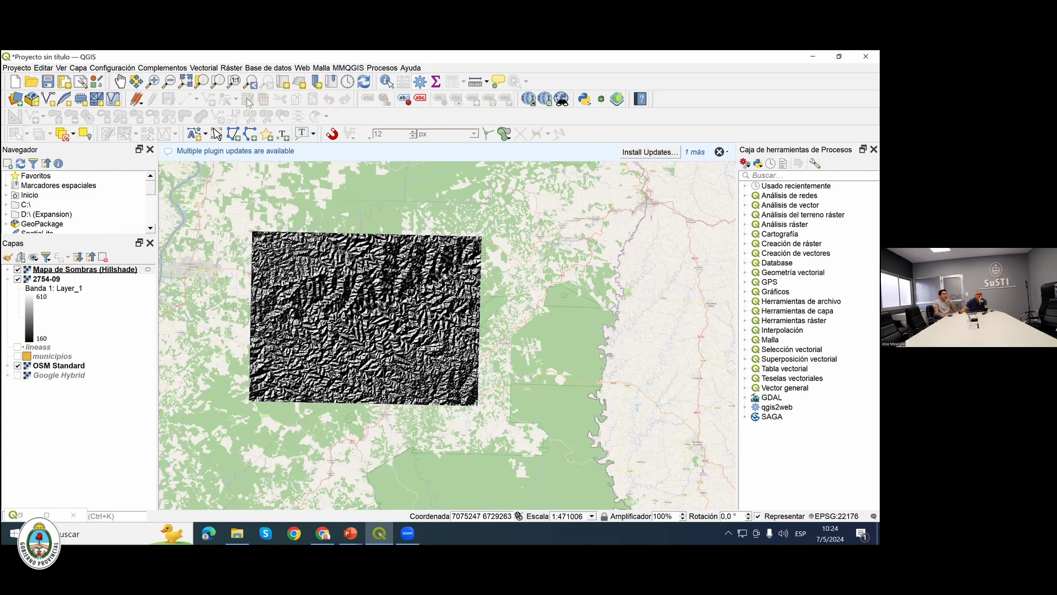
pyautogui.press('space')
pyautogui.press('Down')
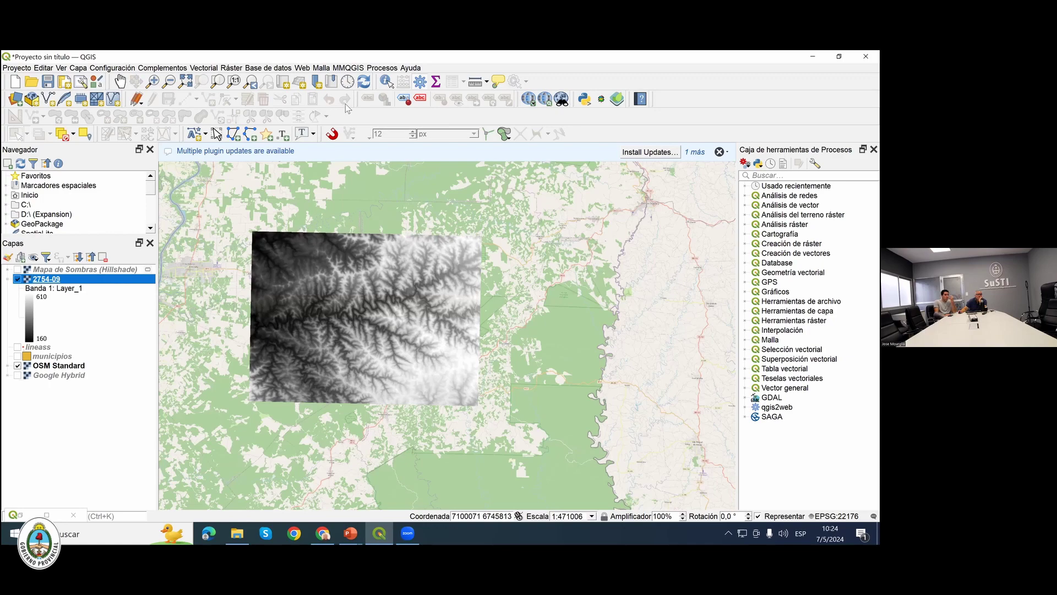
# Run Mapa de Sombras (Hillshade) on 2754-09 with light azimuth 250 and light altitude 25, and close the tool.
pyautogui.hotkey('alt', 'r')
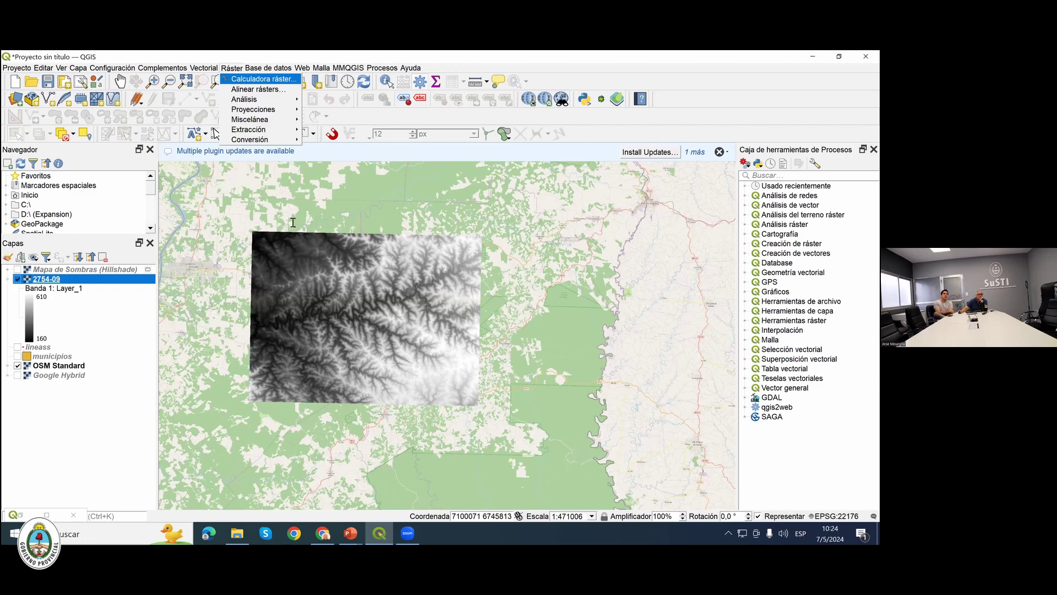
pyautogui.press('Down')
pyautogui.press('Down')
pyautogui.press('Right')
pyautogui.press('Down')
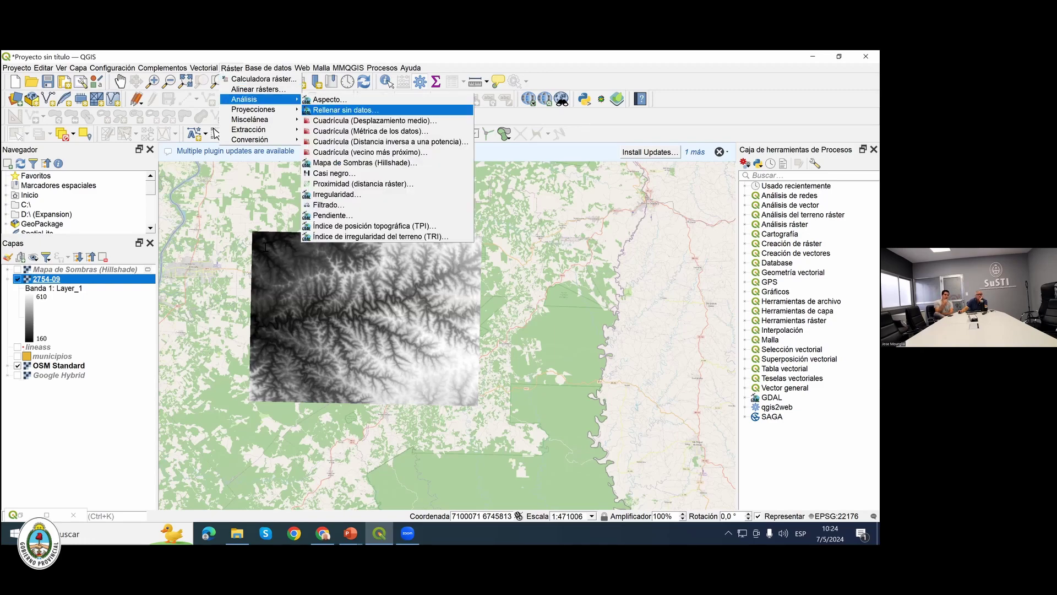
pyautogui.press('Return')
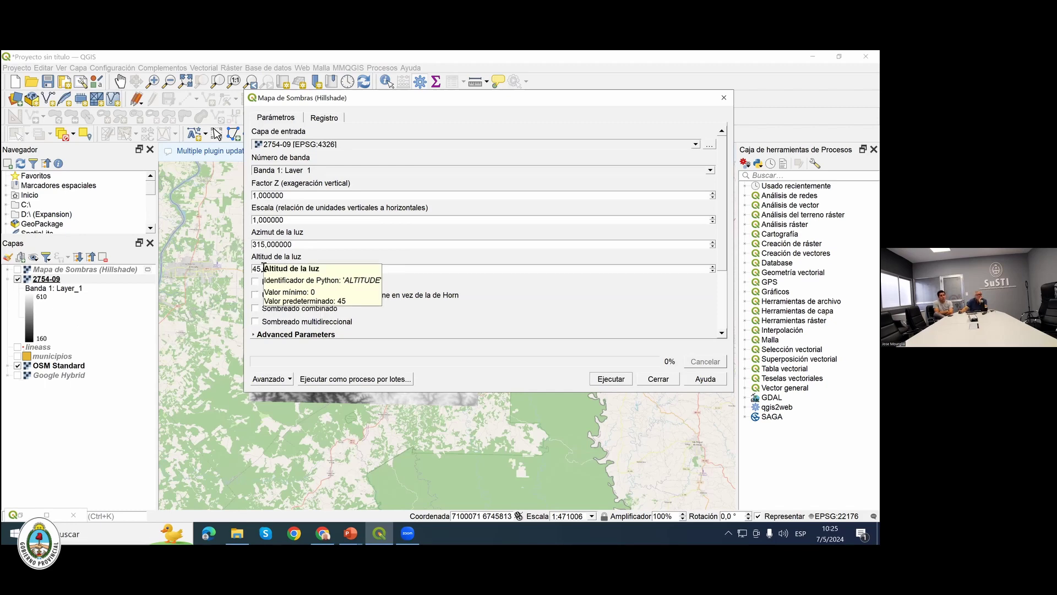
pyautogui.write('250')
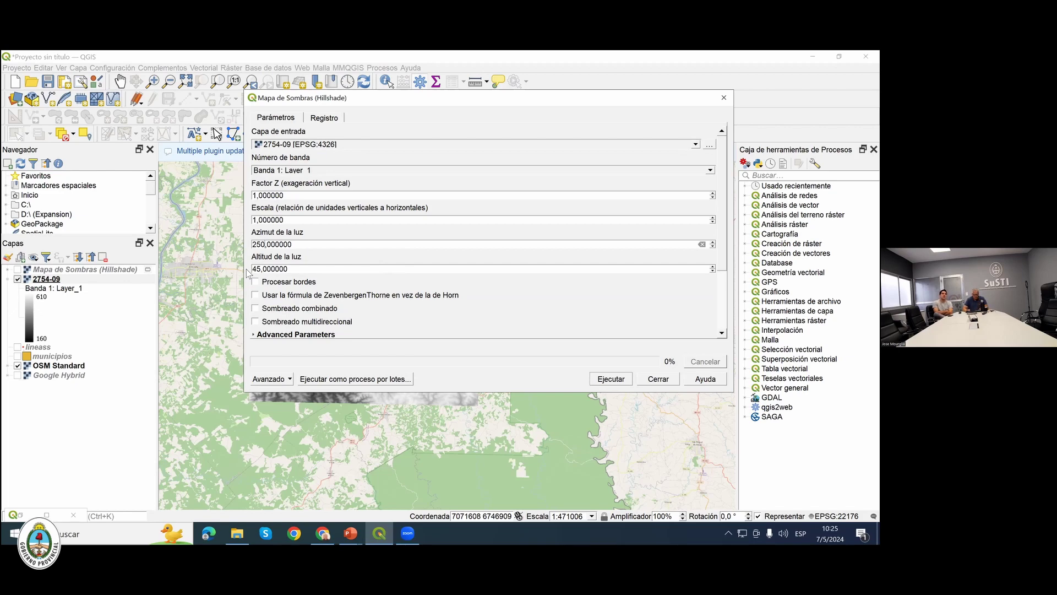
pyautogui.press('BackSpace')
pyautogui.write('2')
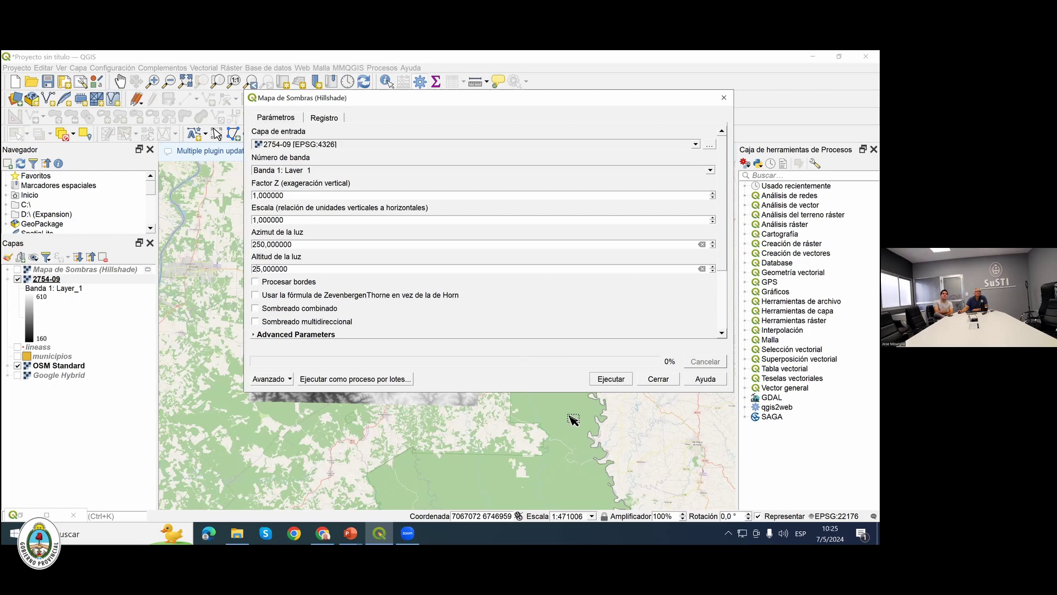
pyautogui.click(611, 379)
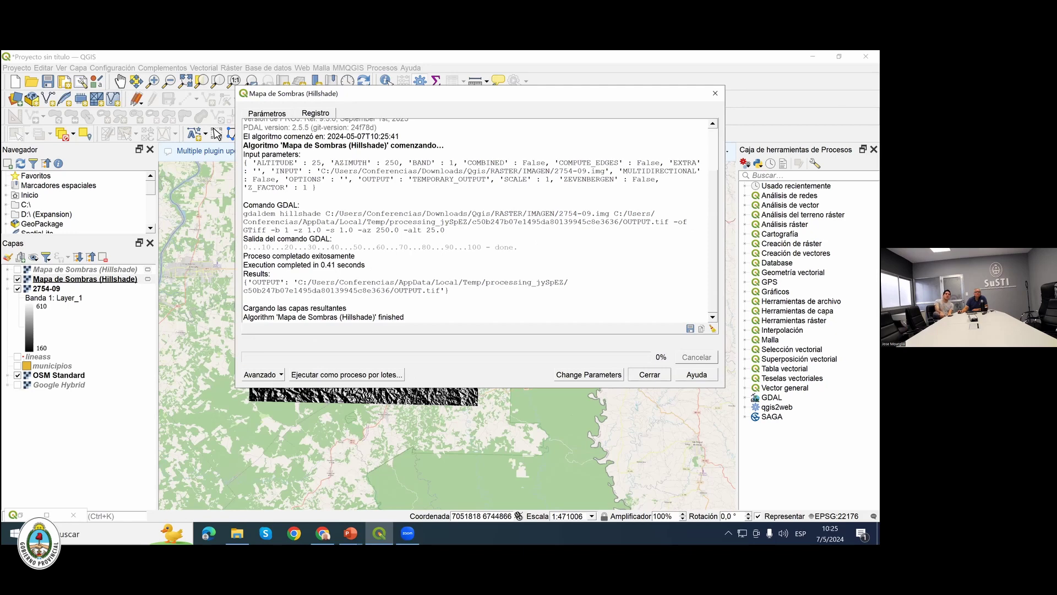
pyautogui.click(261, 374)
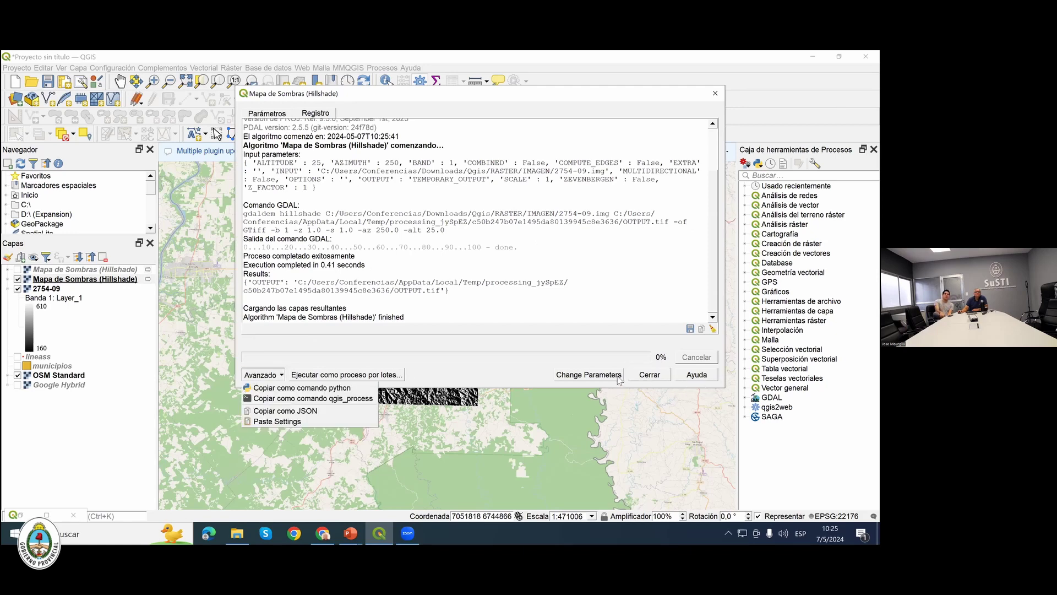
pyautogui.click(415, 331)
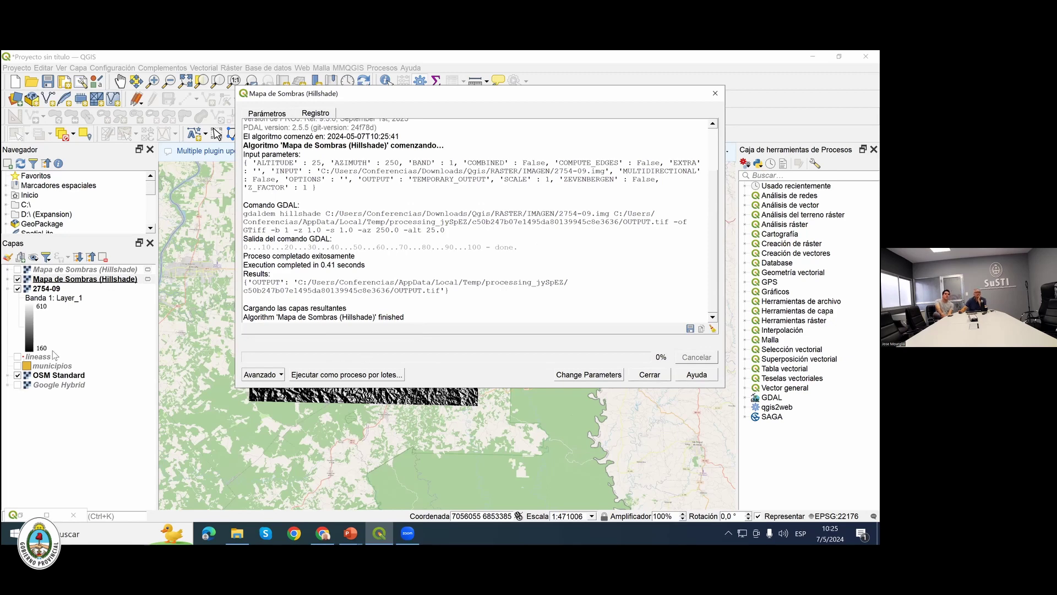
pyautogui.press('Escape')
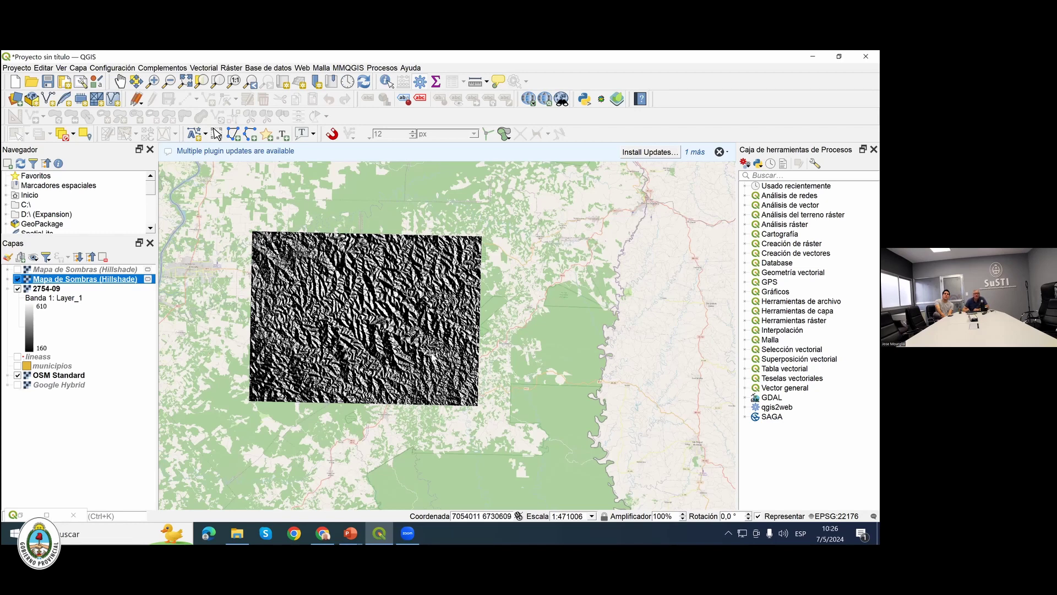
# Switch to the geoproceso con raster presentation in PowerPoint and view the De raster a puntos and Curvas de Nivel slides.
pyautogui.hotkey('alt', 'Tab')
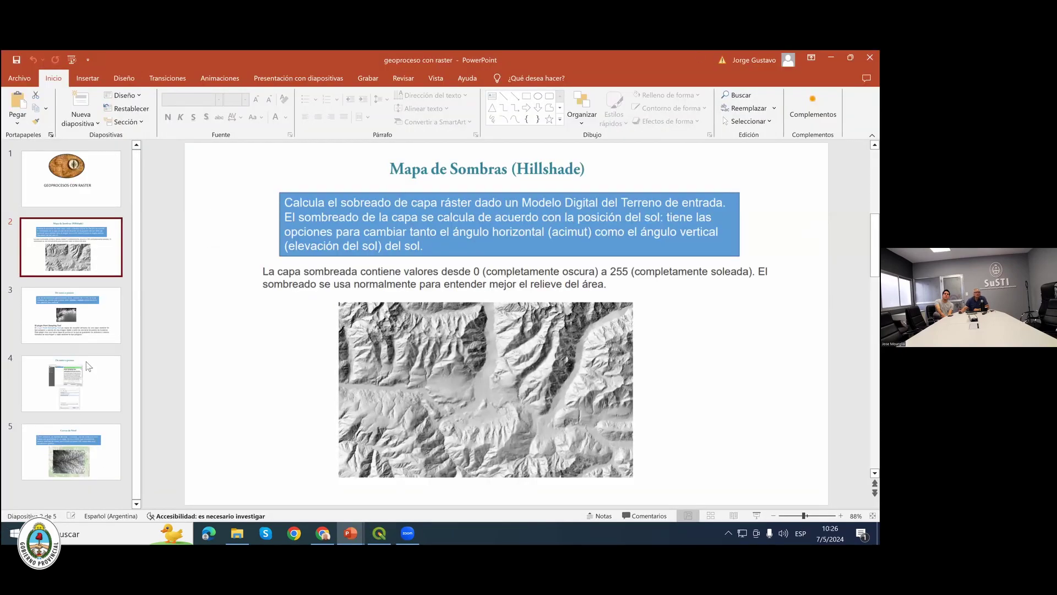
pyautogui.click(84, 319)
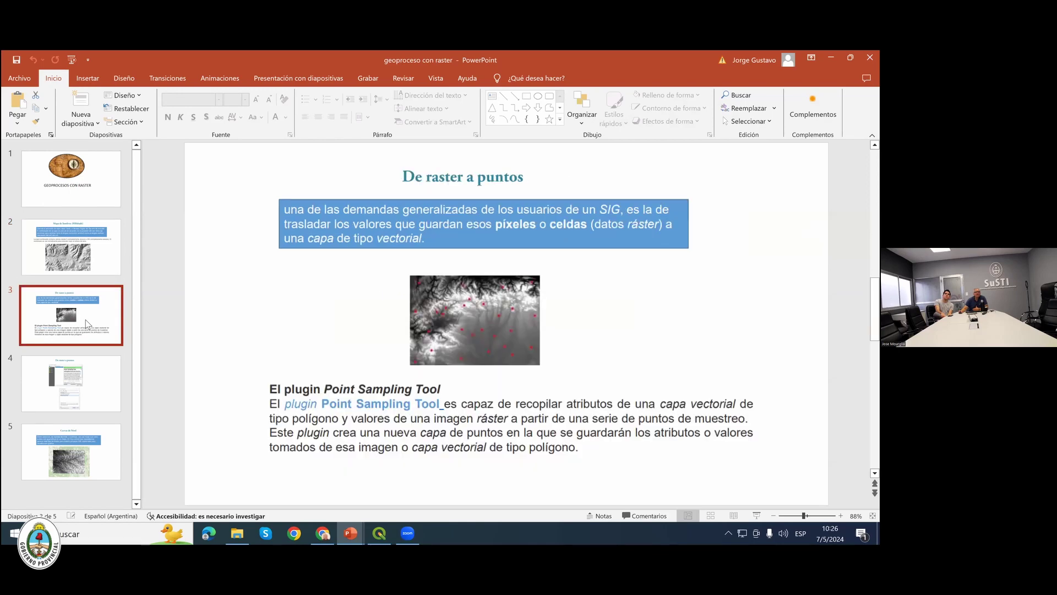
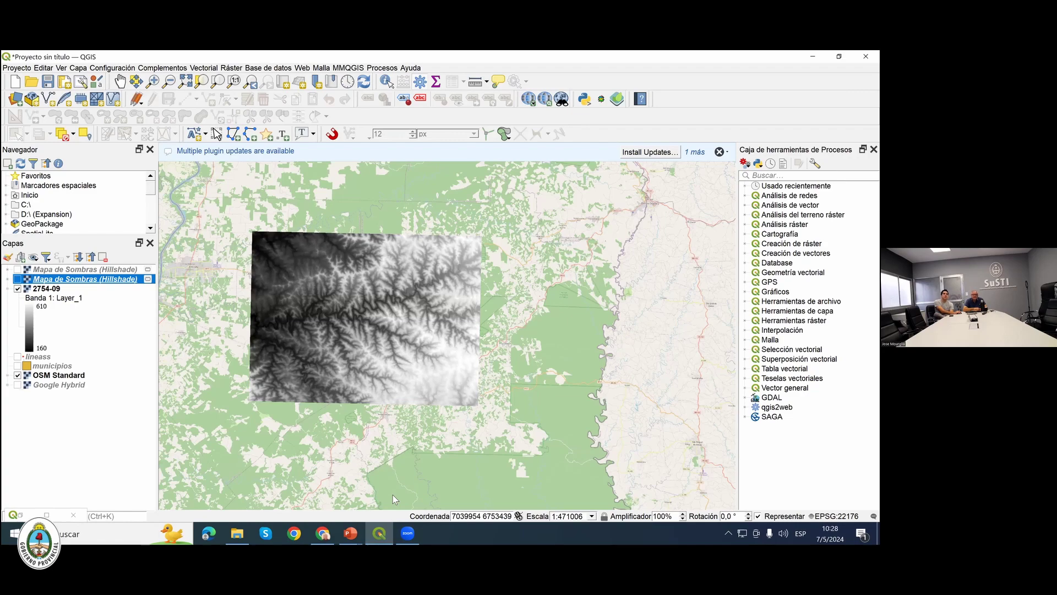
pyautogui.moveTo(351, 533)
pyautogui.click(400, 449)
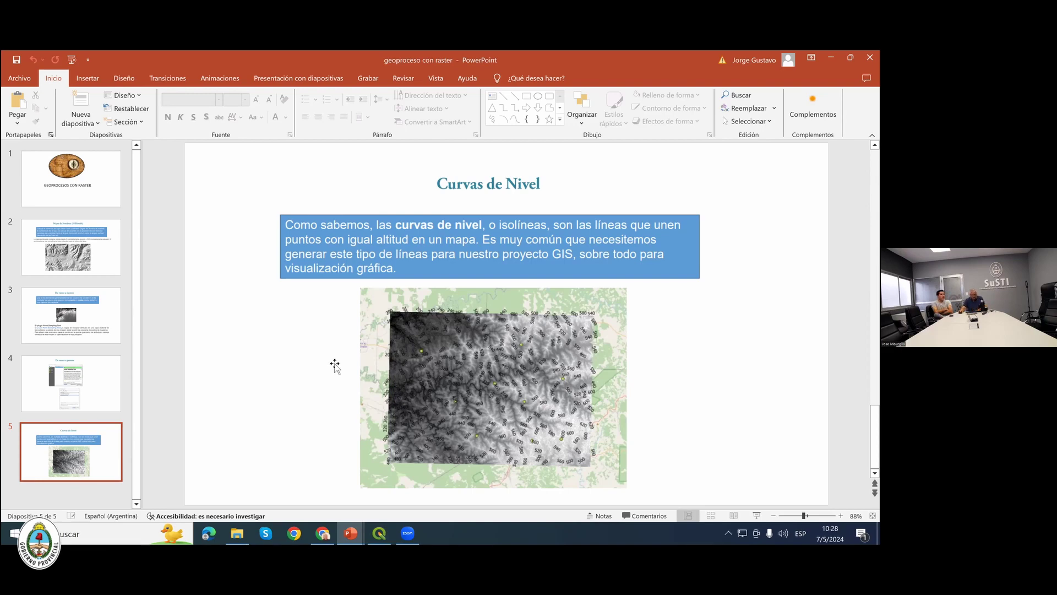
# Switch back to QGIS and set up the Curvas de nivel extraction for the 2754-09 raster with a contour interval of 50.
pyautogui.hotkey('alt', 'Tab')
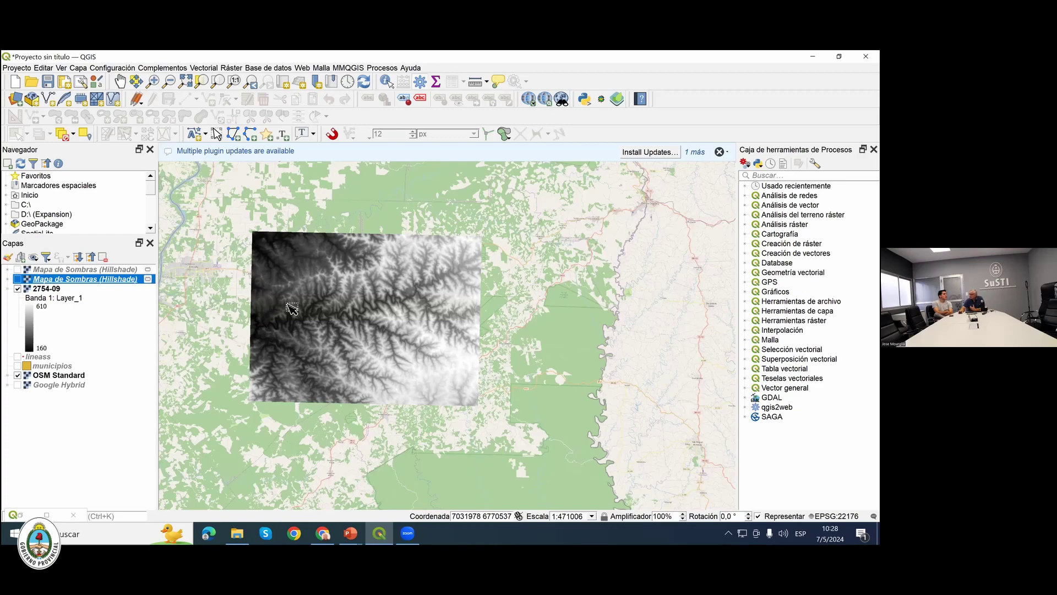
pyautogui.press('Down')
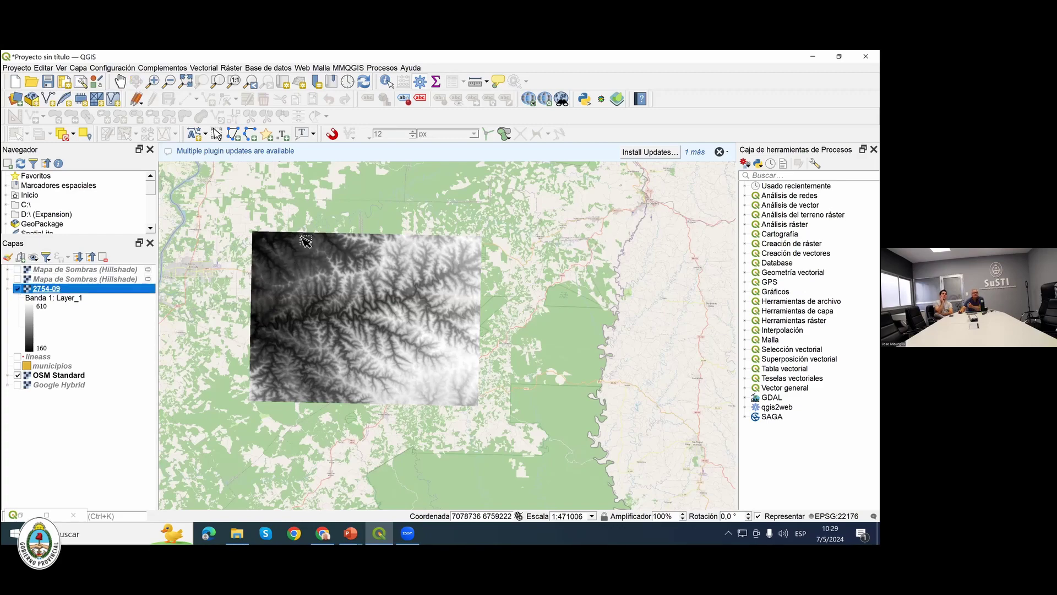
pyautogui.click(232, 69)
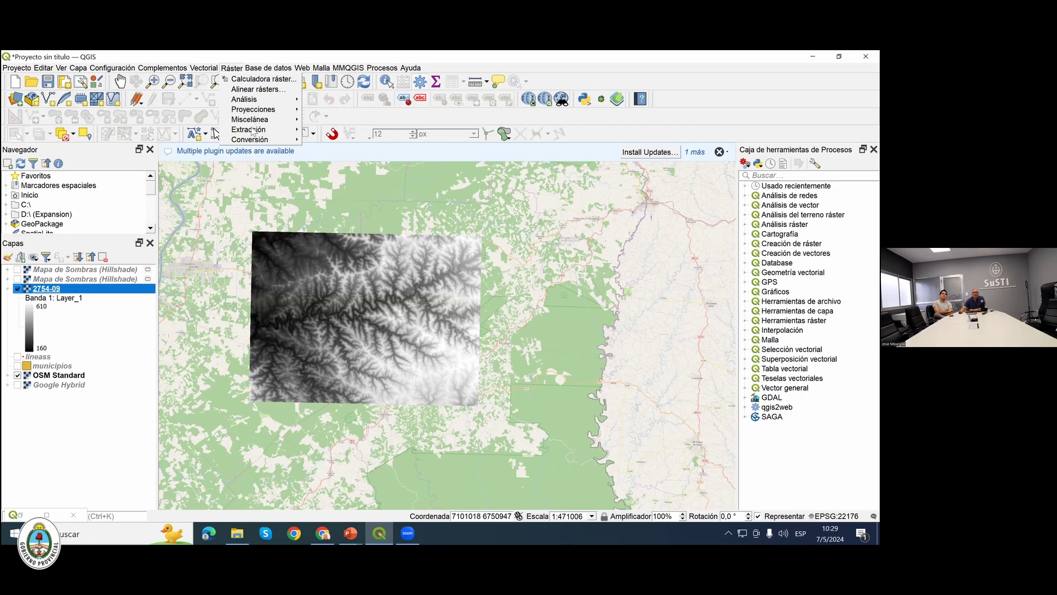
pyautogui.moveTo(251, 131)
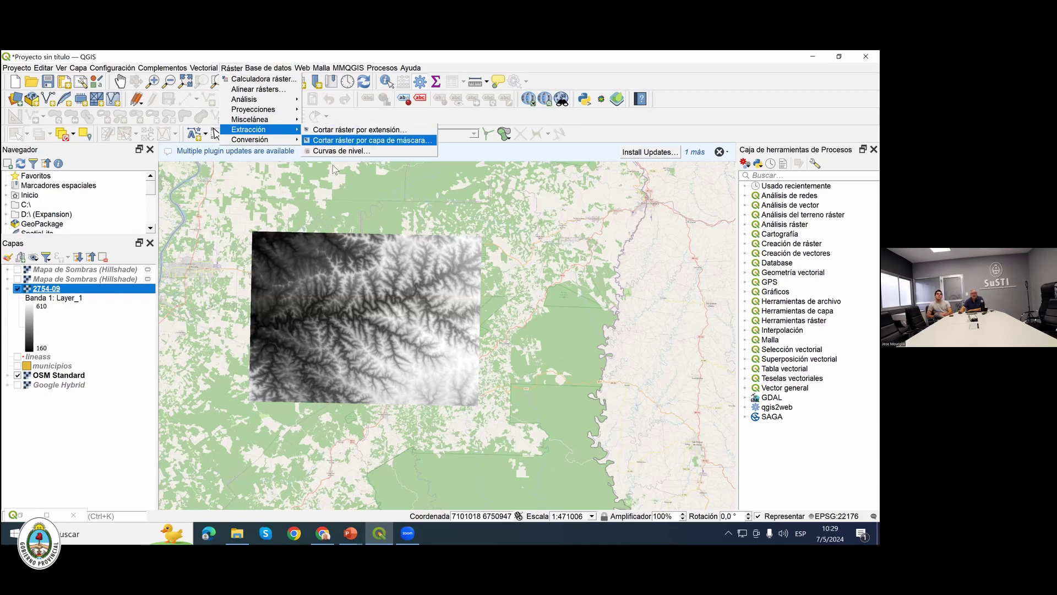
pyautogui.click(331, 151)
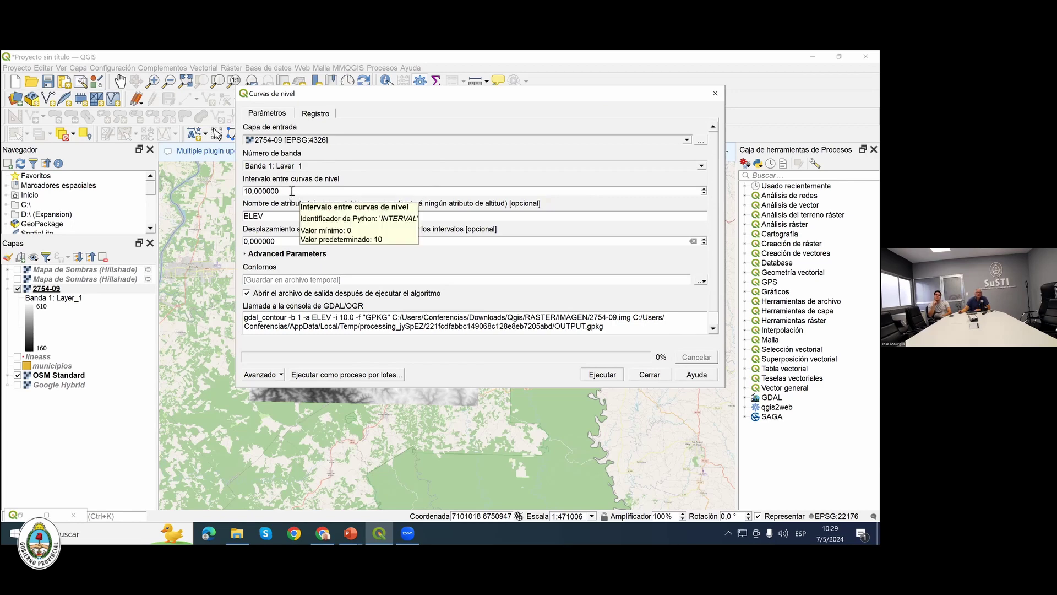
pyautogui.doubleClick(246, 191)
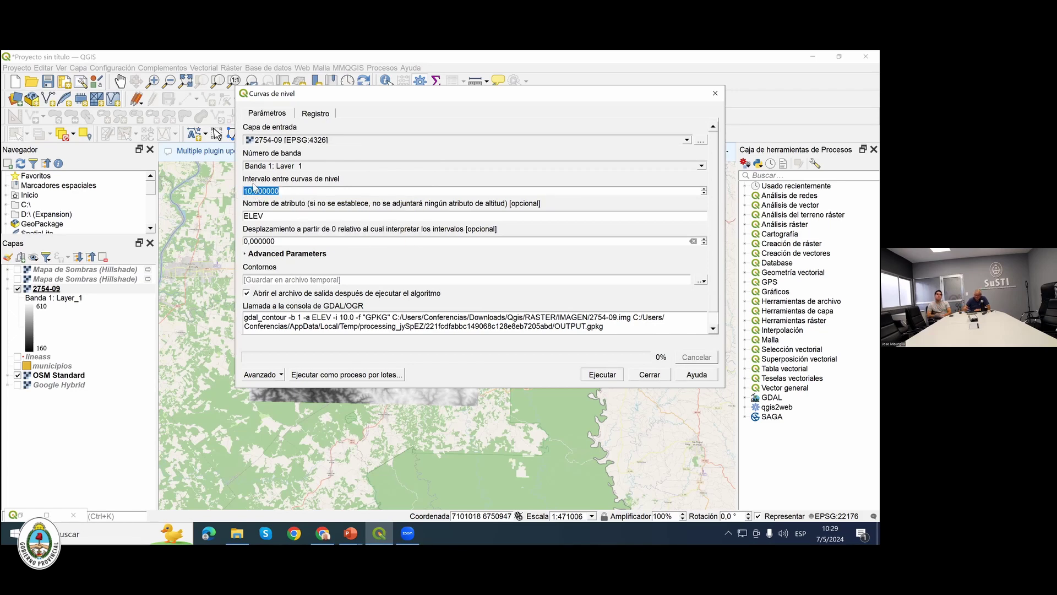
pyautogui.write('50')
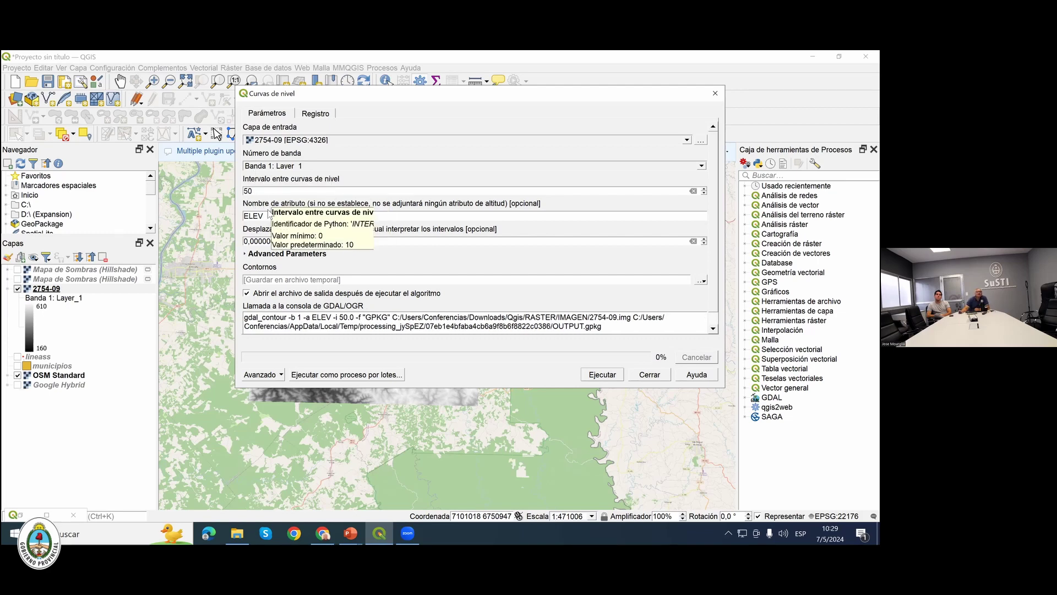
# Name the contour elevation attribute ALTURA and run the Curvas de nivel extraction on the 2754-09 raster.
pyautogui.click(274, 216)
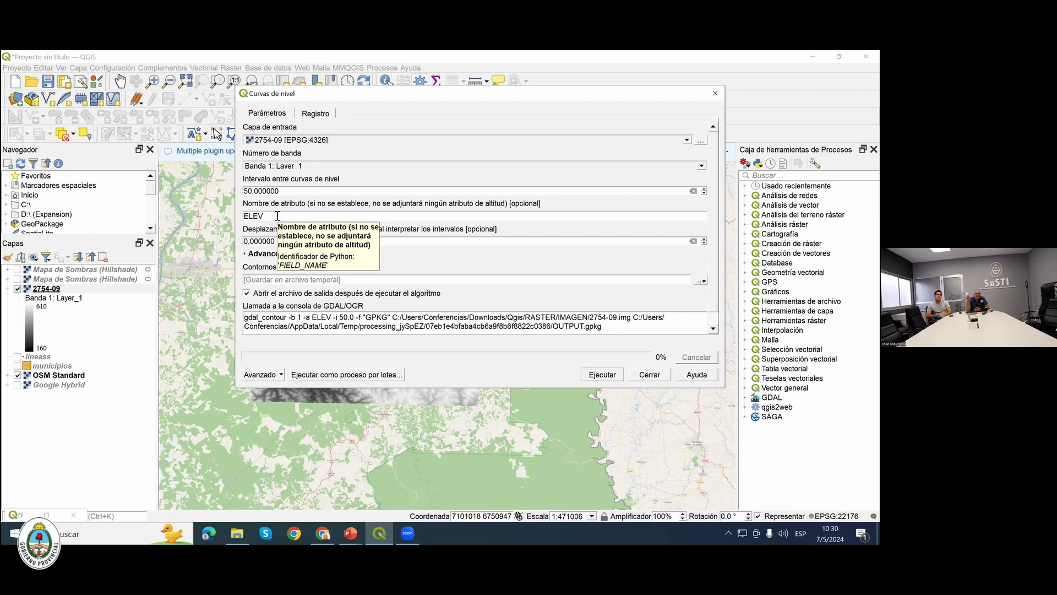
pyautogui.press('BackSpace')
pyautogui.press('BackSpace')
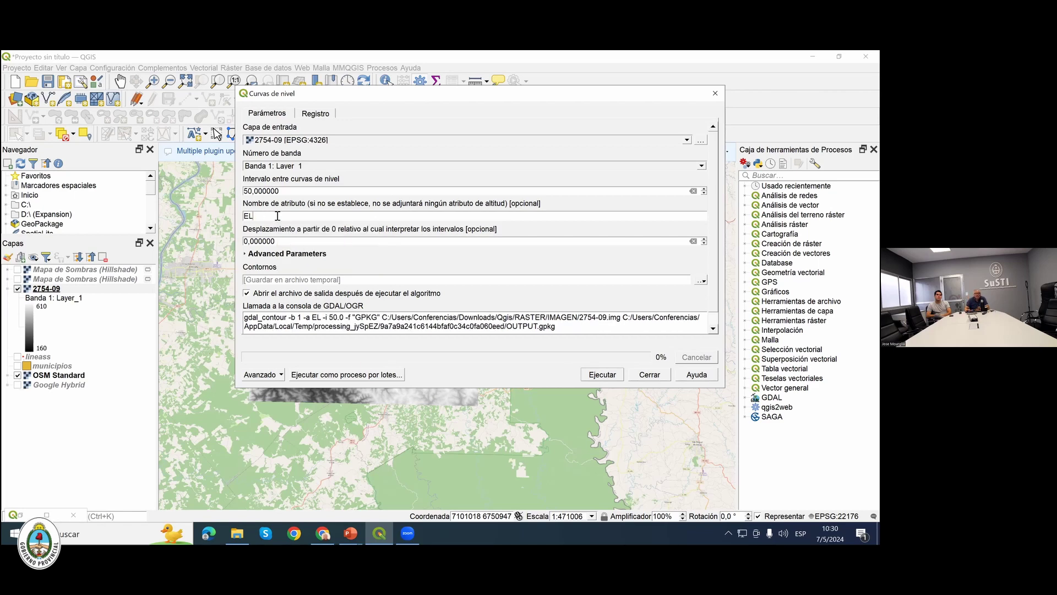
pyautogui.press('BackSpace')
pyautogui.press('BackSpace')
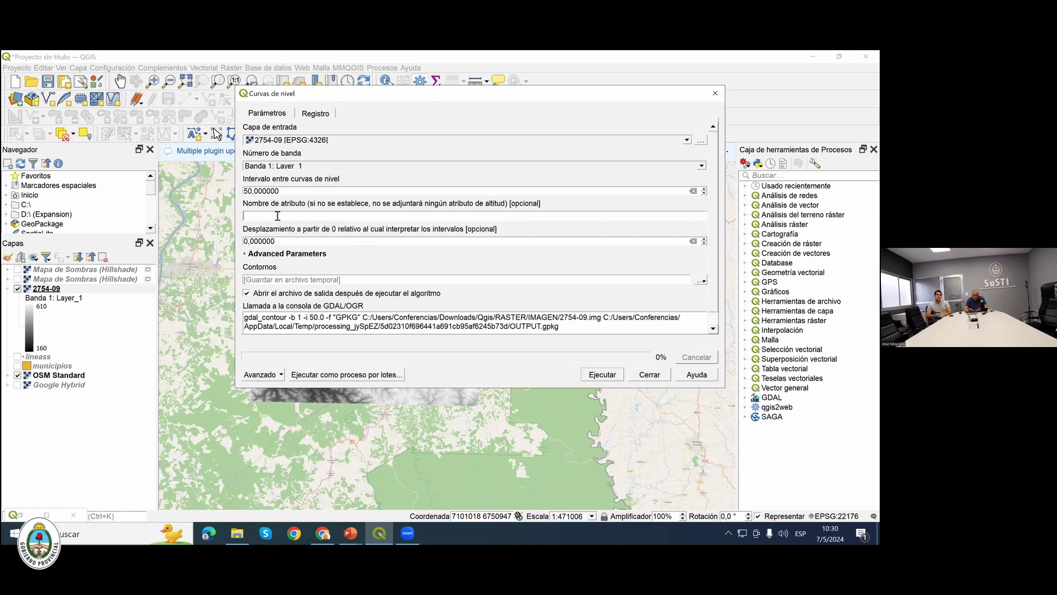
pyautogui.write('ALTURA')
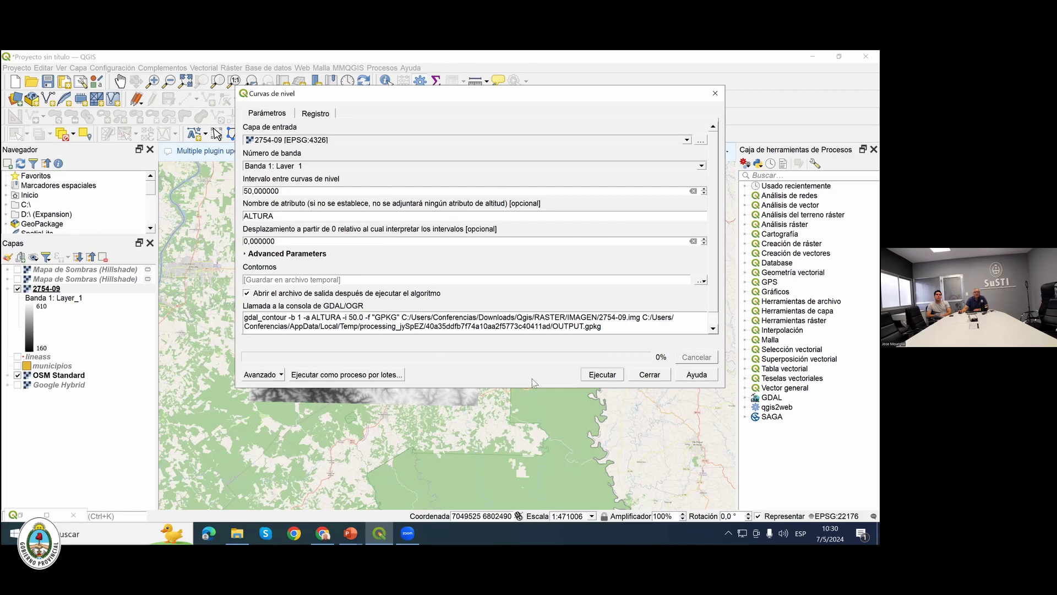
pyautogui.click(599, 376)
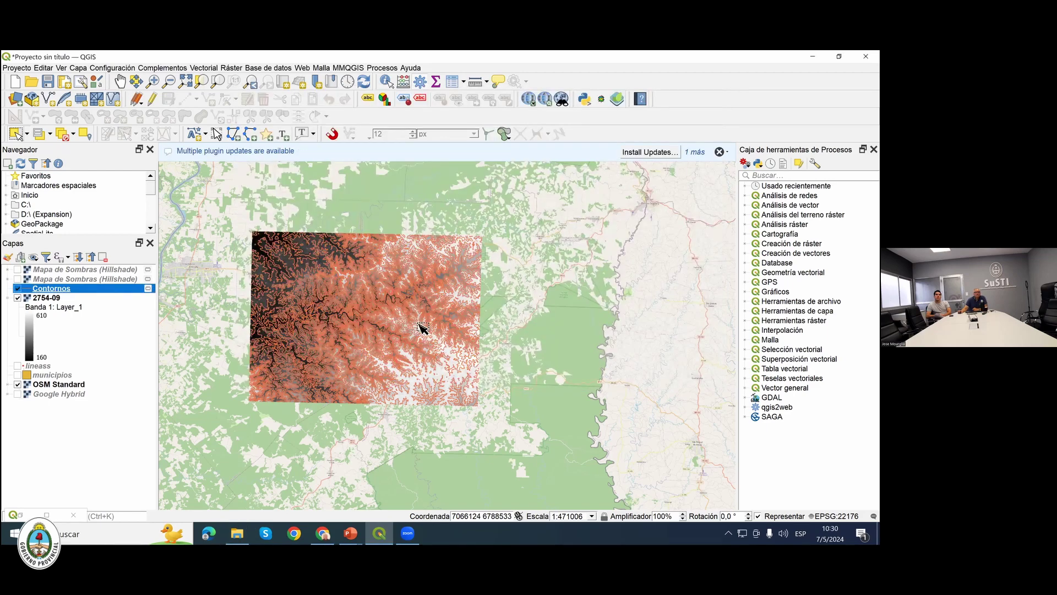
# Inspect the extracted contour lines on the map and review the ALTURA values in the Contornos attribute table.
pyautogui.scroll(1, 423, 329)
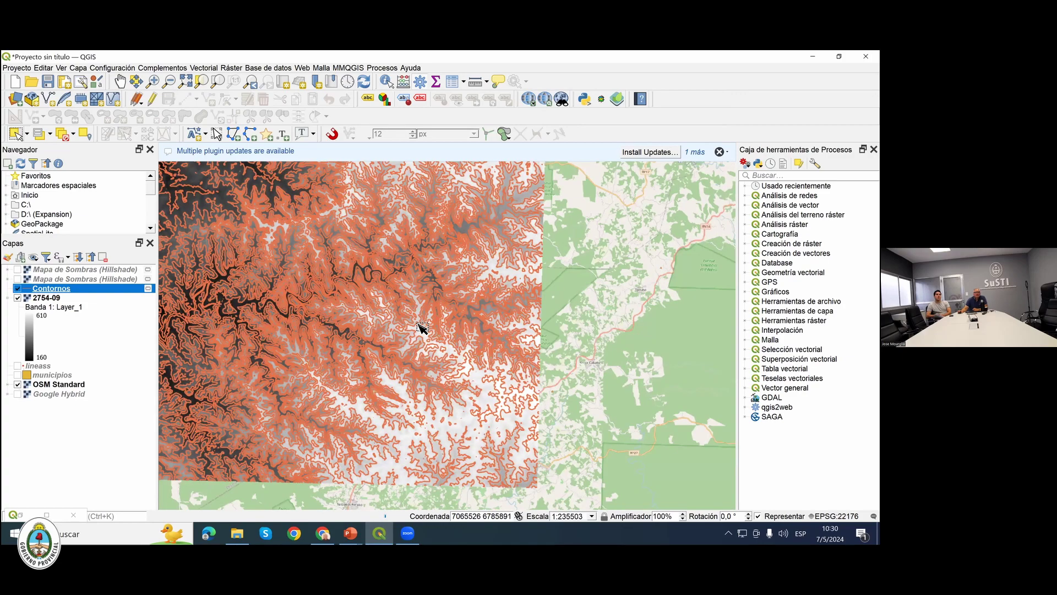
pyautogui.scroll(-1, 423, 329)
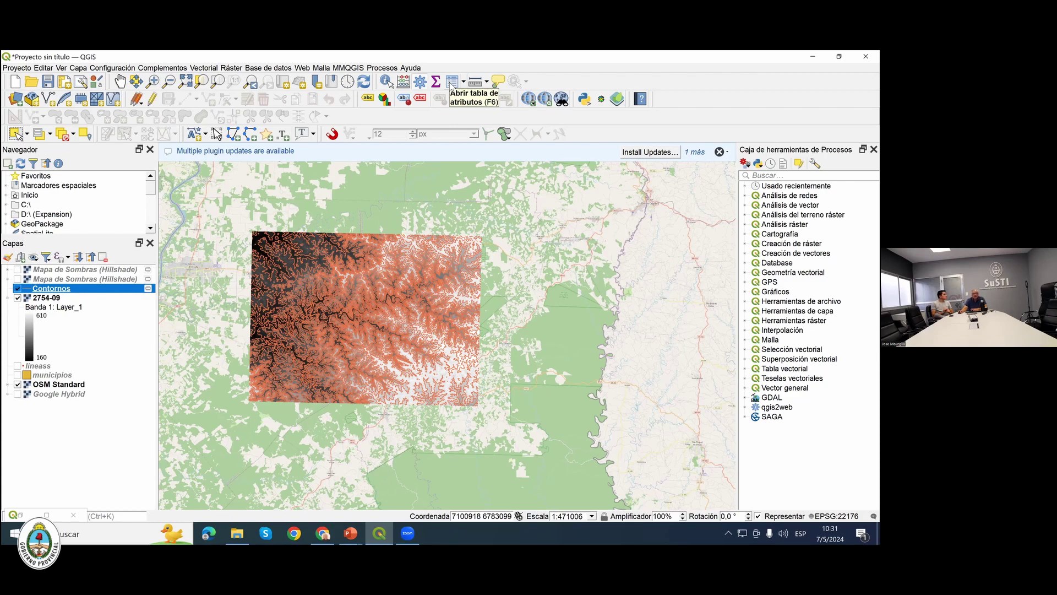
pyautogui.click(452, 84)
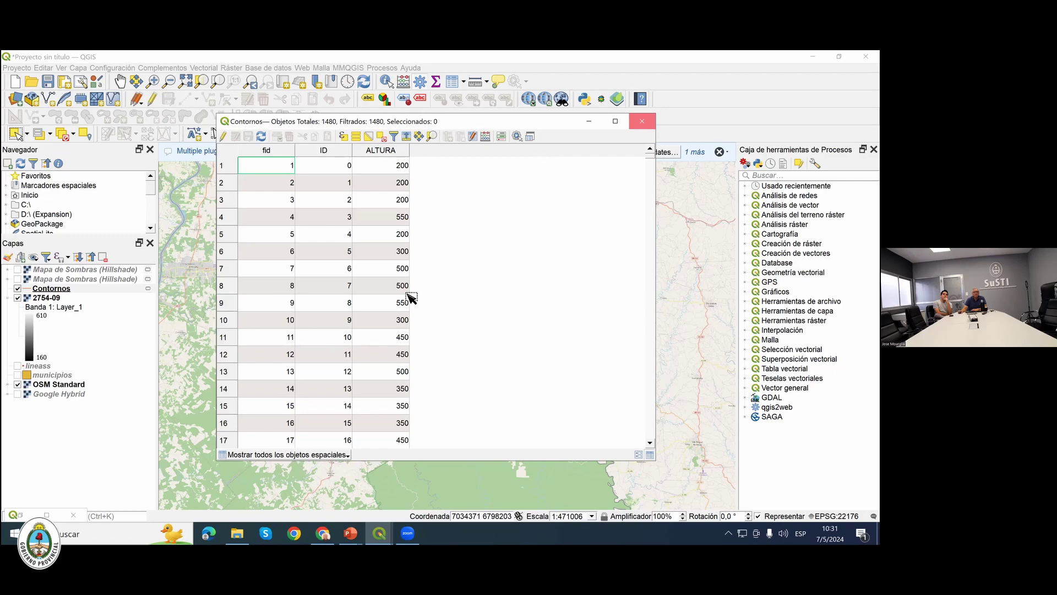
pyautogui.press('Escape')
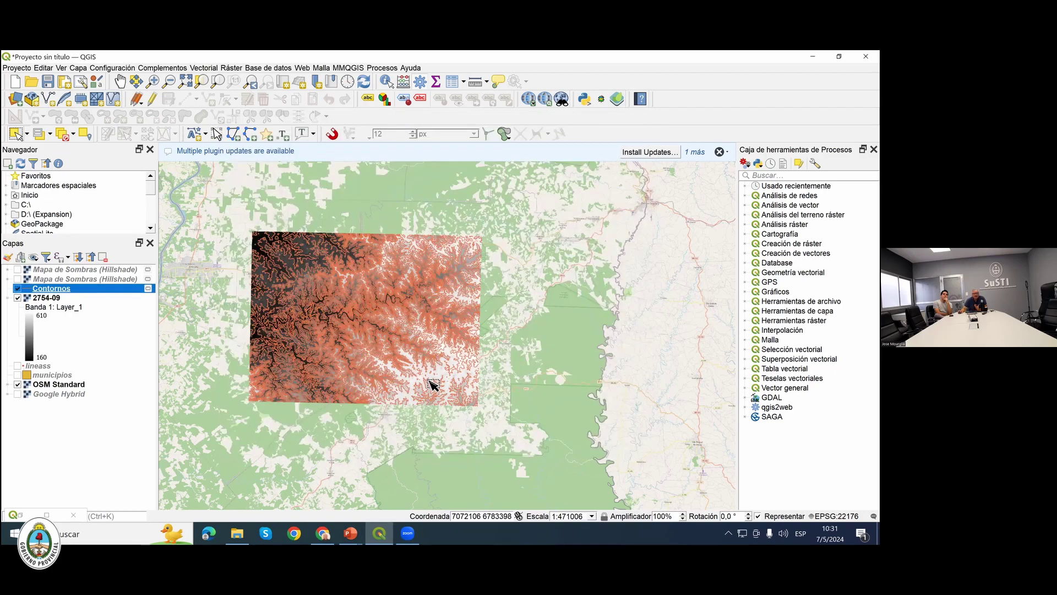
# Label the Contornos layer with simple labels (Etiquetas sencillas) using the ALTURA field, and apply the layer properties.
pyautogui.scroll(1, 431, 387)
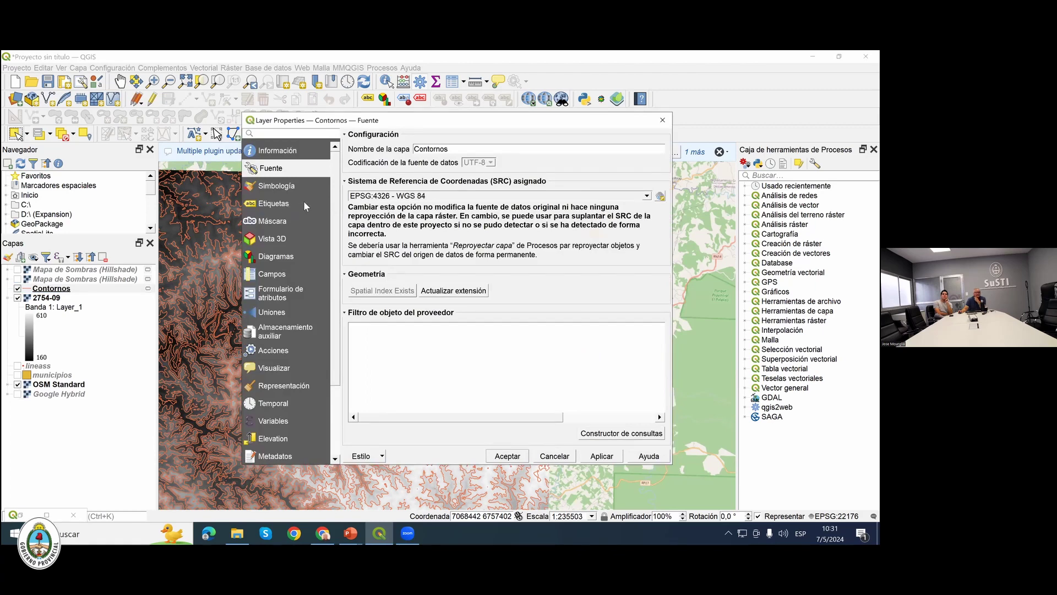
pyautogui.click(305, 205)
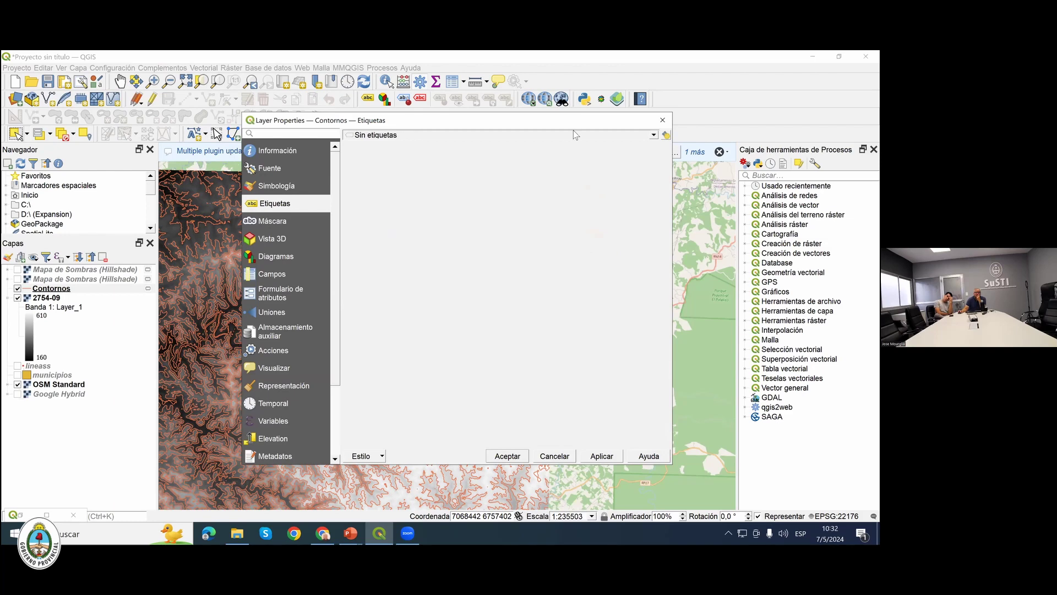
pyautogui.click(654, 136)
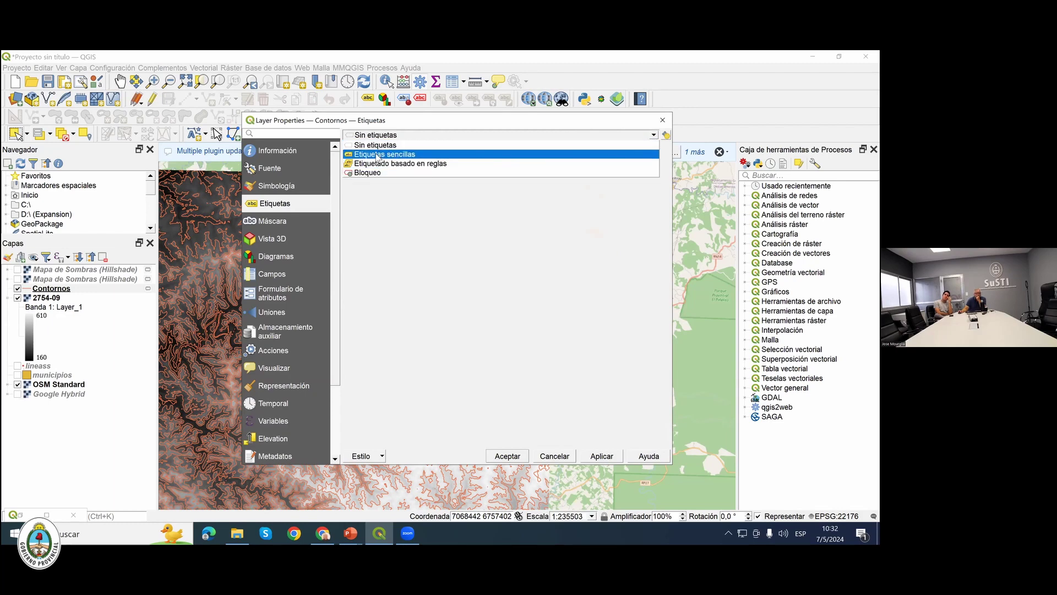
pyautogui.click(383, 154)
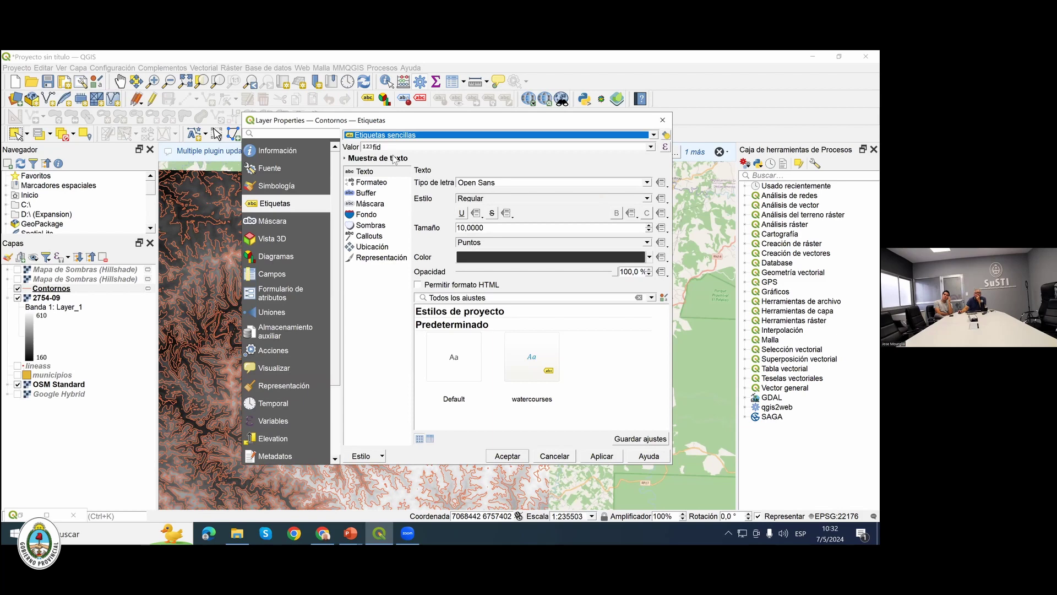
pyautogui.click(650, 147)
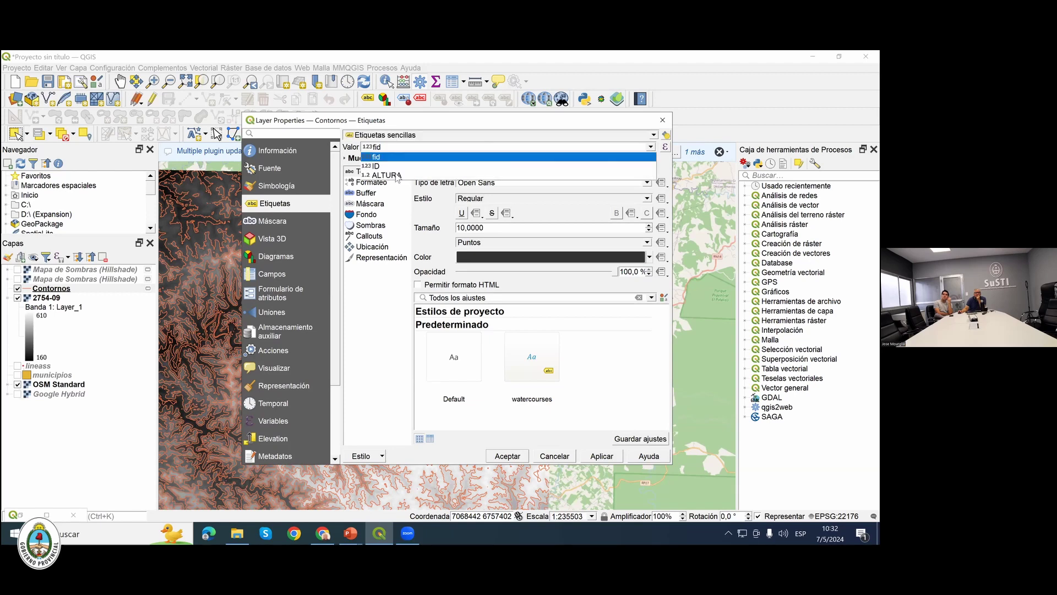
pyautogui.click(397, 176)
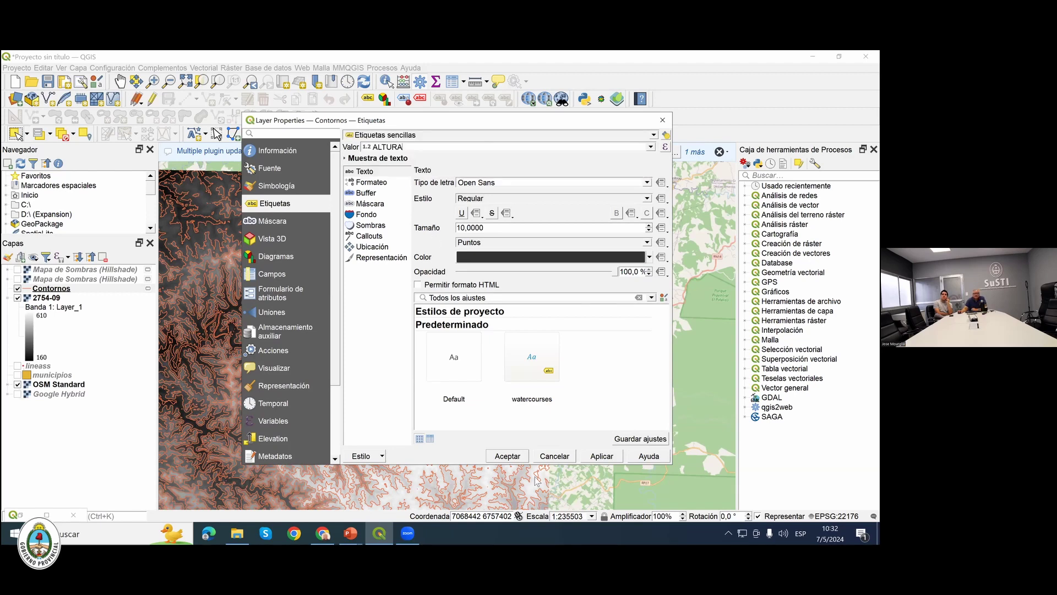
pyautogui.click(602, 456)
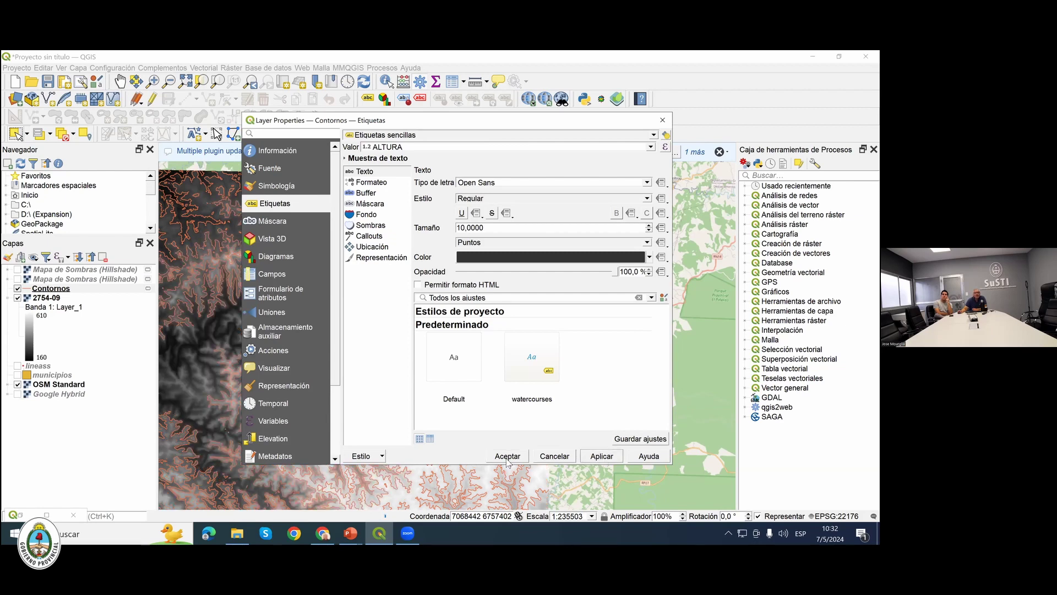
pyautogui.click(507, 456)
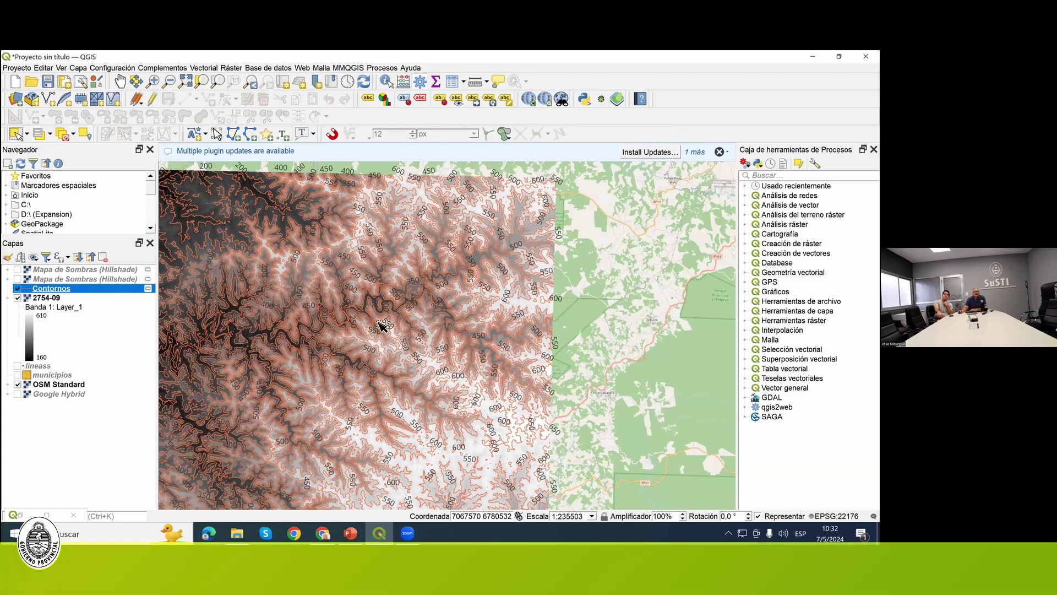
# Examine the labelled contour lines up close against the relief and across the full extent of the raster.
pyautogui.scroll(1, 388, 327)
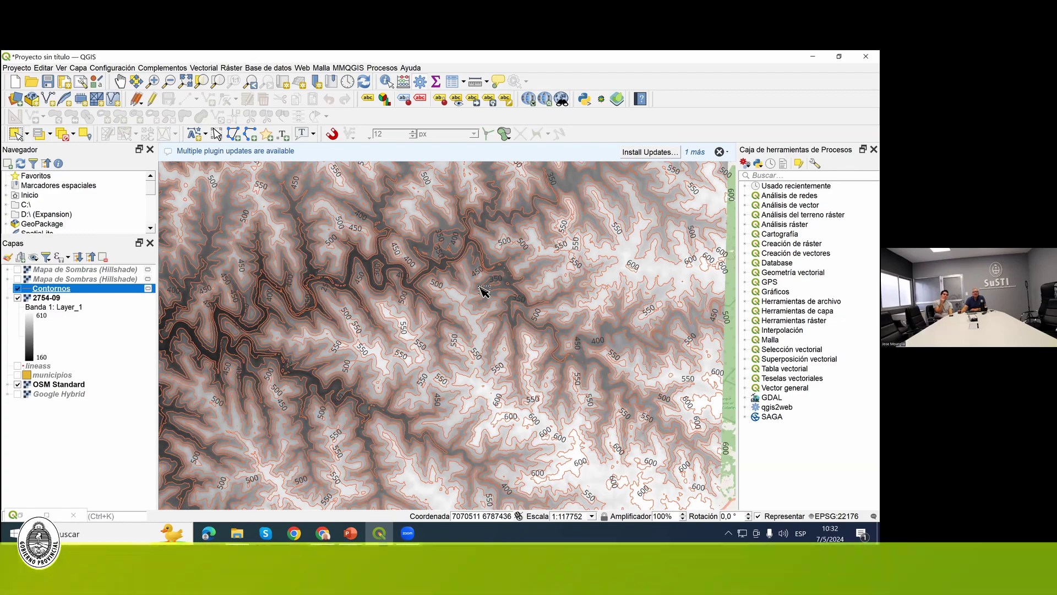
pyautogui.scroll(2, 483, 290)
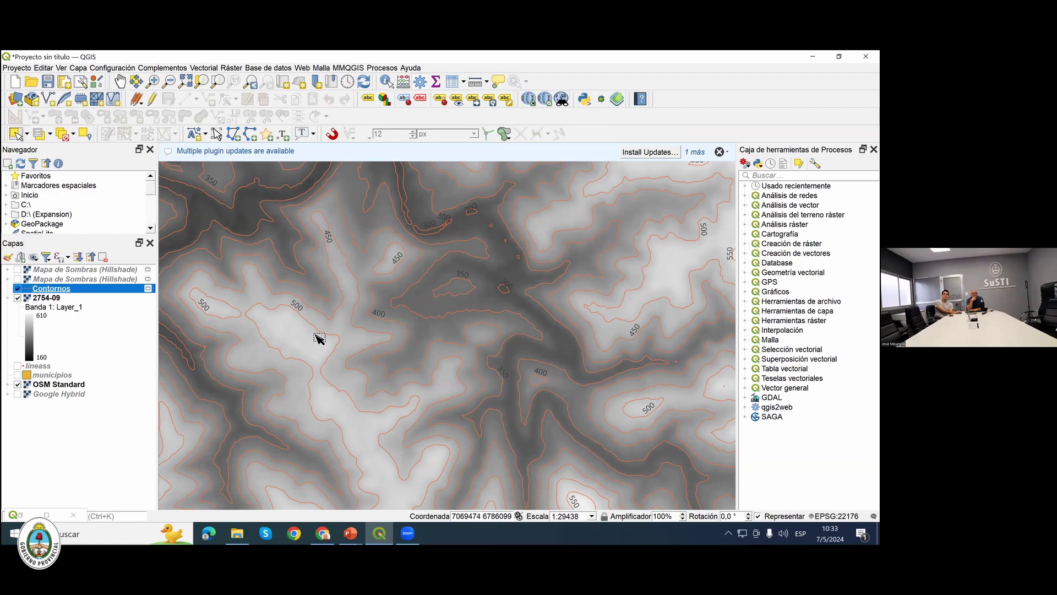
pyautogui.press('-')
pyautogui.press('-')
pyautogui.press('-')
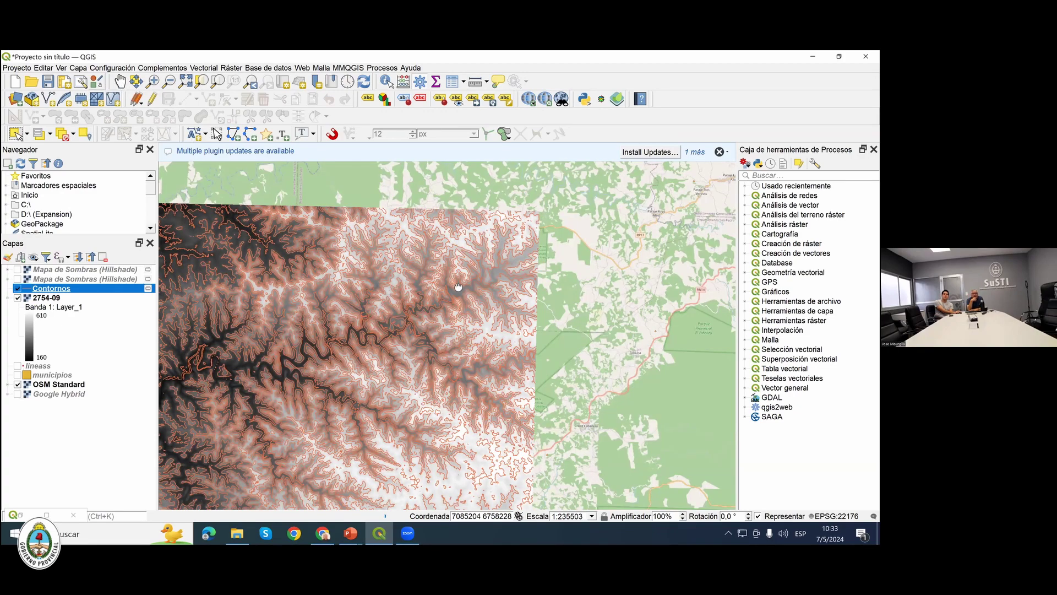
pyautogui.moveTo(600, 241); pyautogui.dragTo(613, 239)
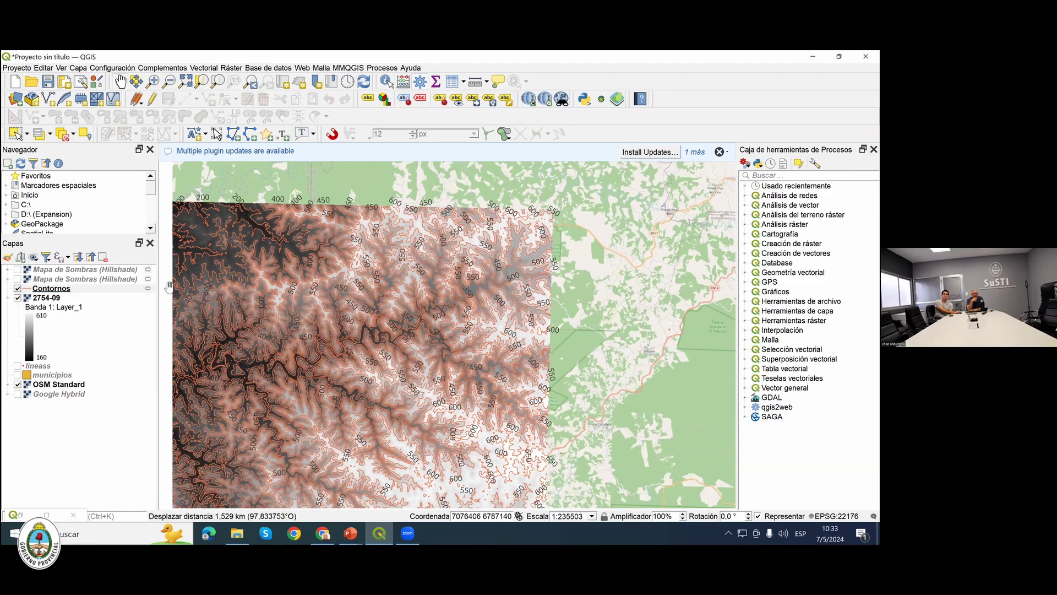
pyautogui.moveTo(182, 329); pyautogui.dragTo(349, 278)
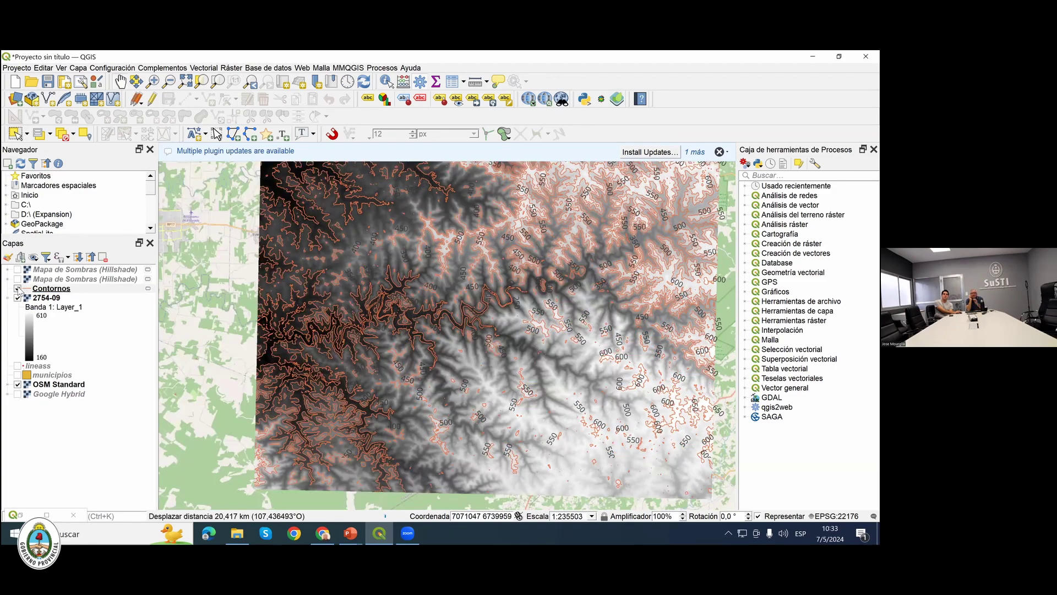
# Compare the 2754-09 raster with the Contornos layer hidden and shown, and check the contour labels at several scales.
pyautogui.click(17, 288)
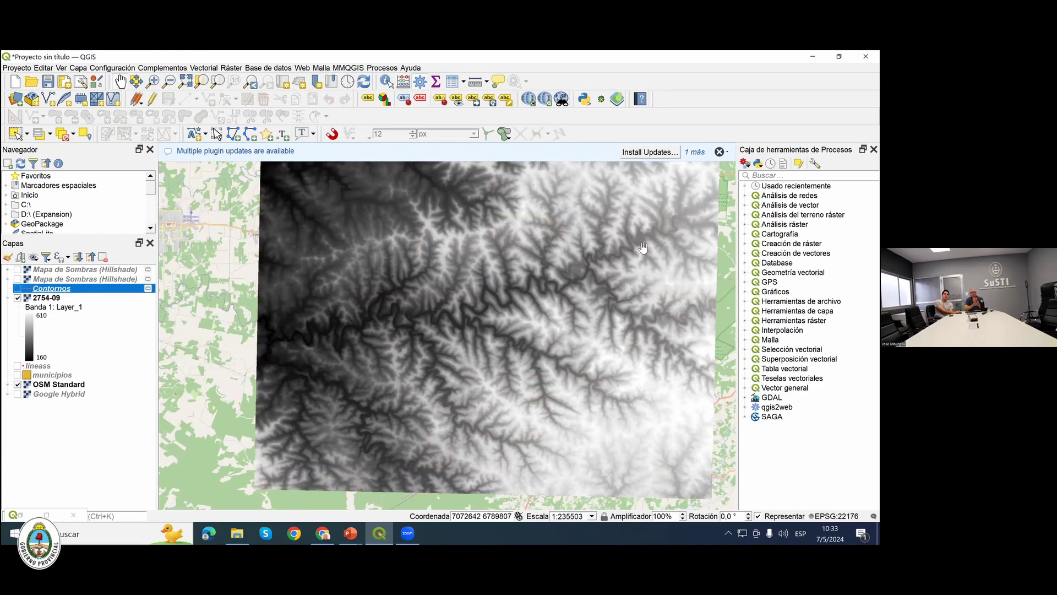
pyautogui.click(17, 289)
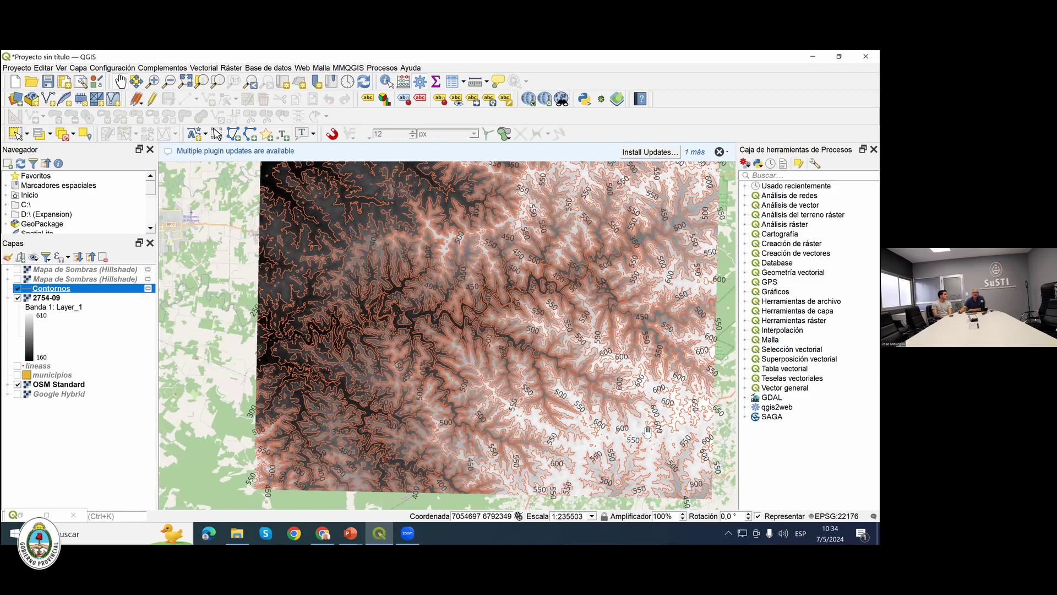
pyautogui.scroll(1, 647, 432)
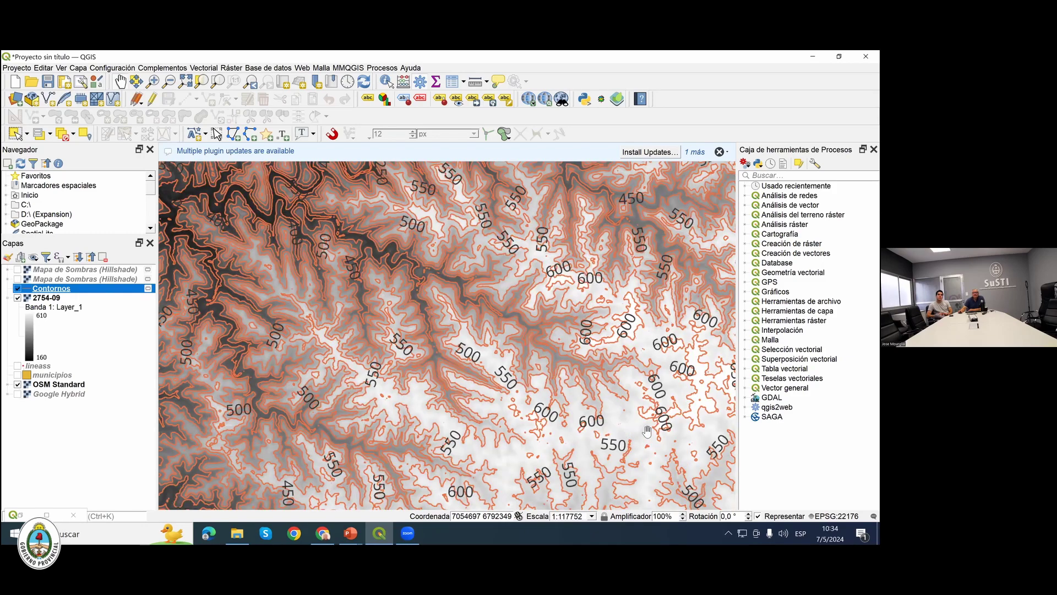
pyautogui.scroll(-5, 647, 431)
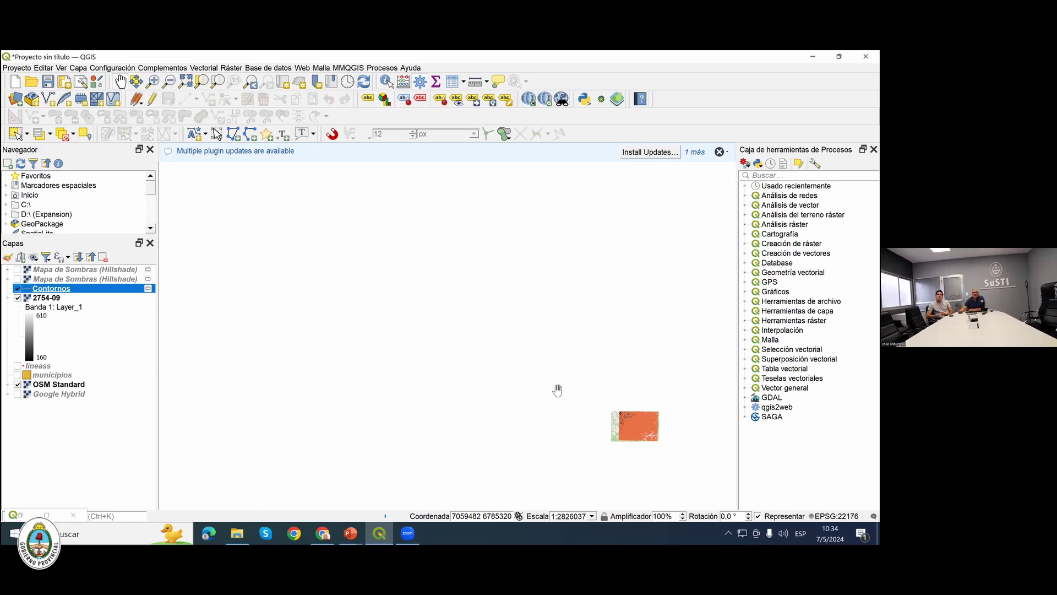
pyautogui.scroll(2, 569, 385)
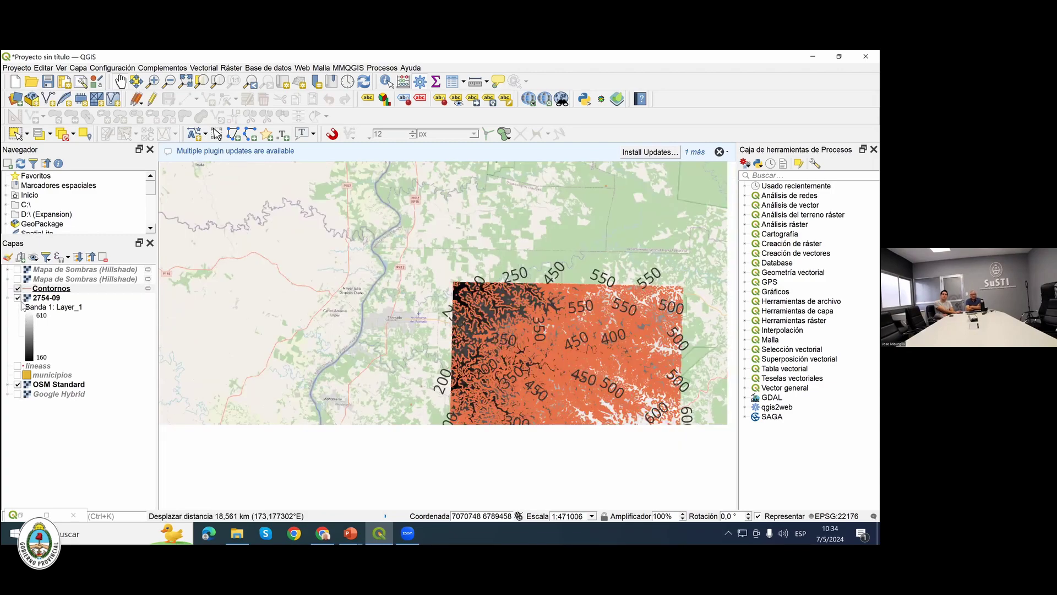
pyautogui.scroll(1, 462, 342)
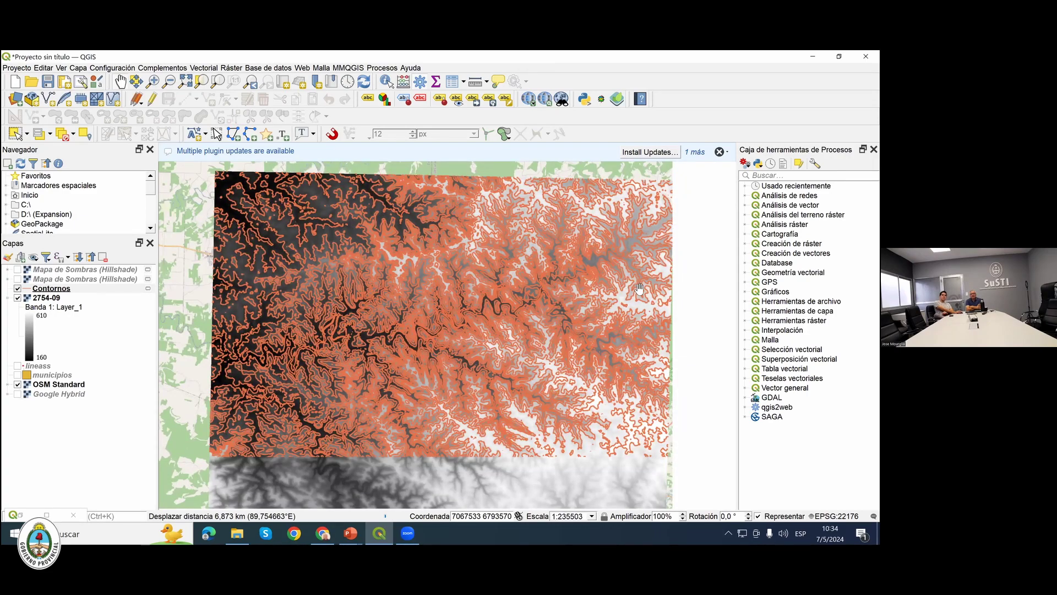
# Hide the Contornos layer and examine the 2754-09 raster's relief and its surroundings on the base map.
pyautogui.press('space')
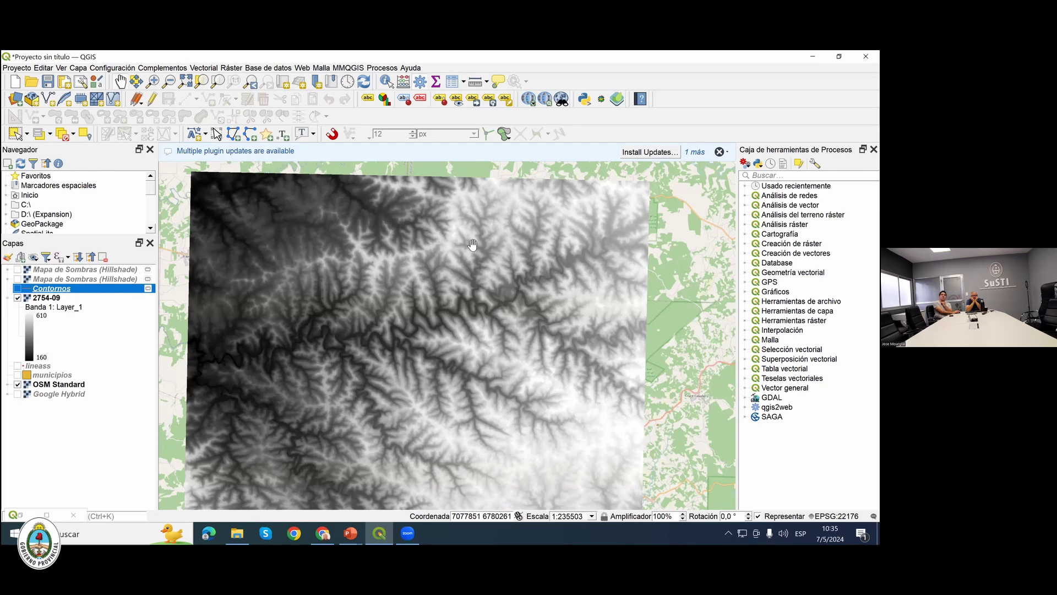
pyautogui.scroll(1, 472, 244)
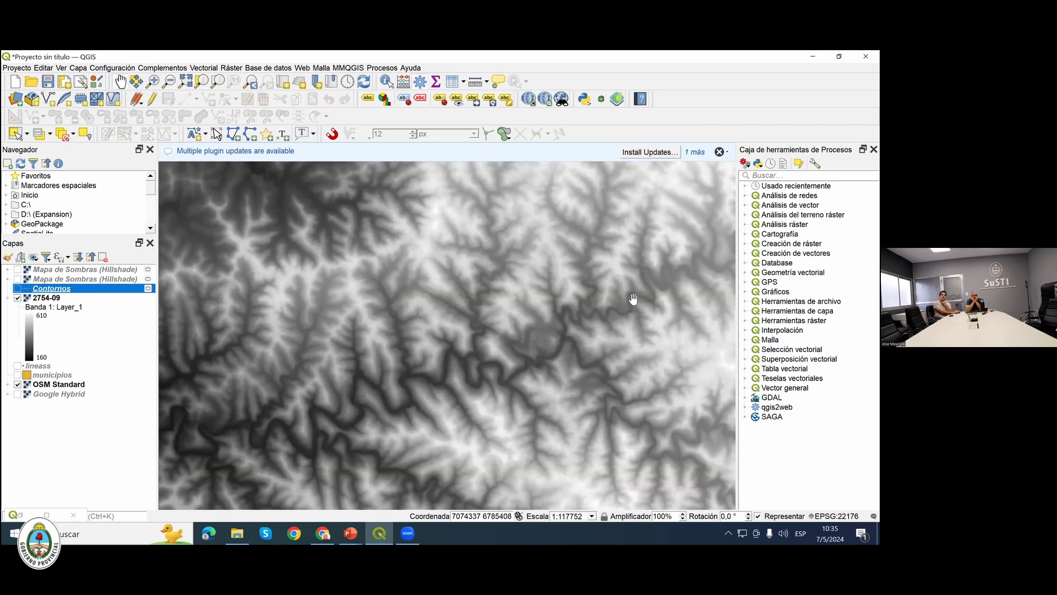
pyautogui.scroll(-1, 627, 295)
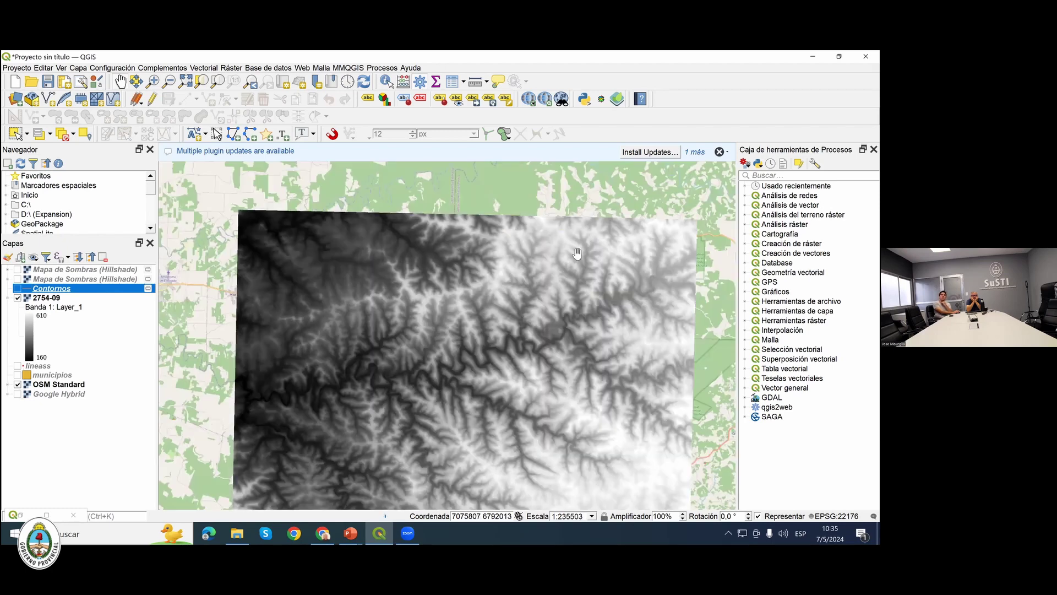
pyautogui.moveTo(578, 250); pyautogui.dragTo(468, 246)
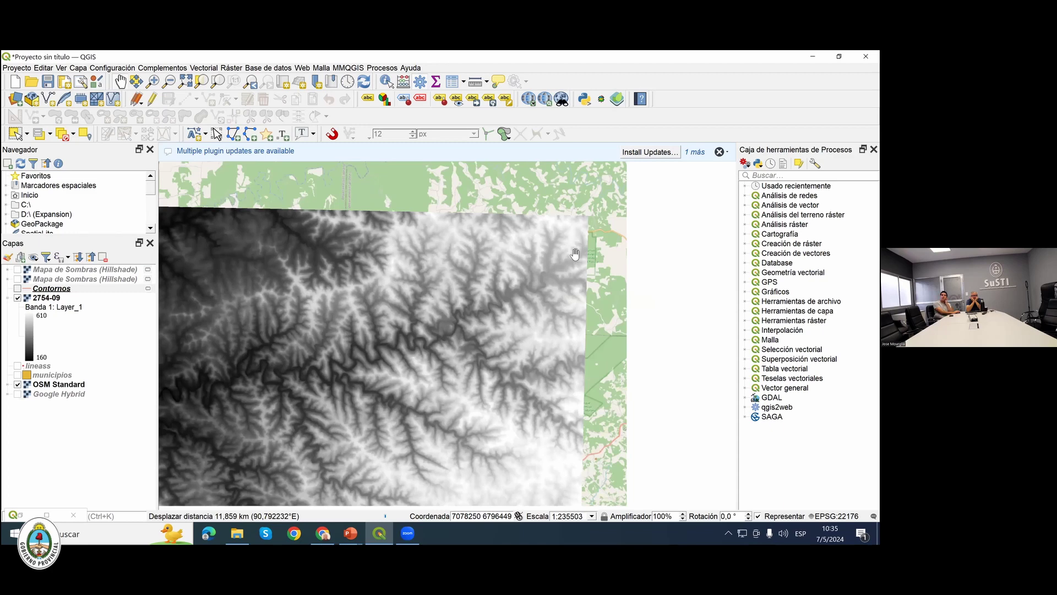
pyautogui.scroll(-1, 392, 342)
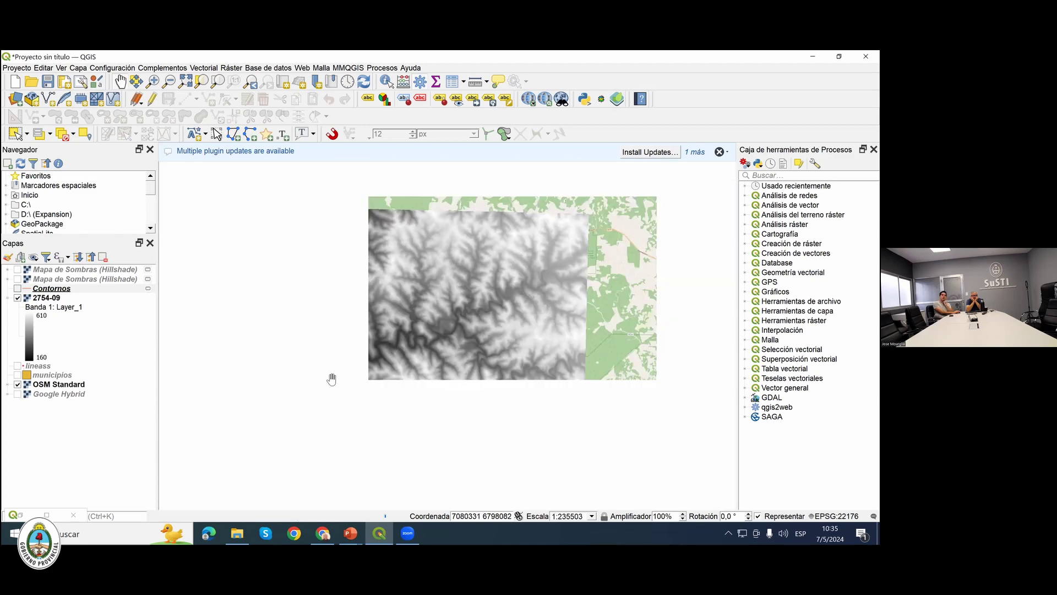
pyautogui.scroll(1, 286, 382)
pyautogui.moveTo(519, 328)
pyautogui.mouseDown()
pyautogui.moveTo(588, 305)
pyautogui.moveTo(441, 319)
pyautogui.moveTo(500, 320)
pyautogui.mouseUp()
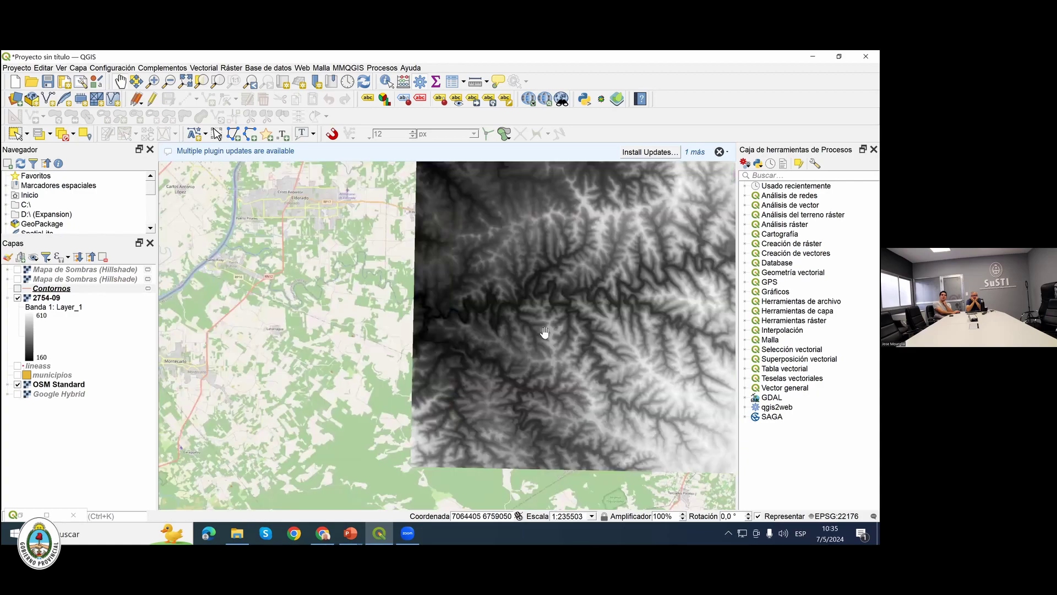
pyautogui.scroll(-1, 606, 317)
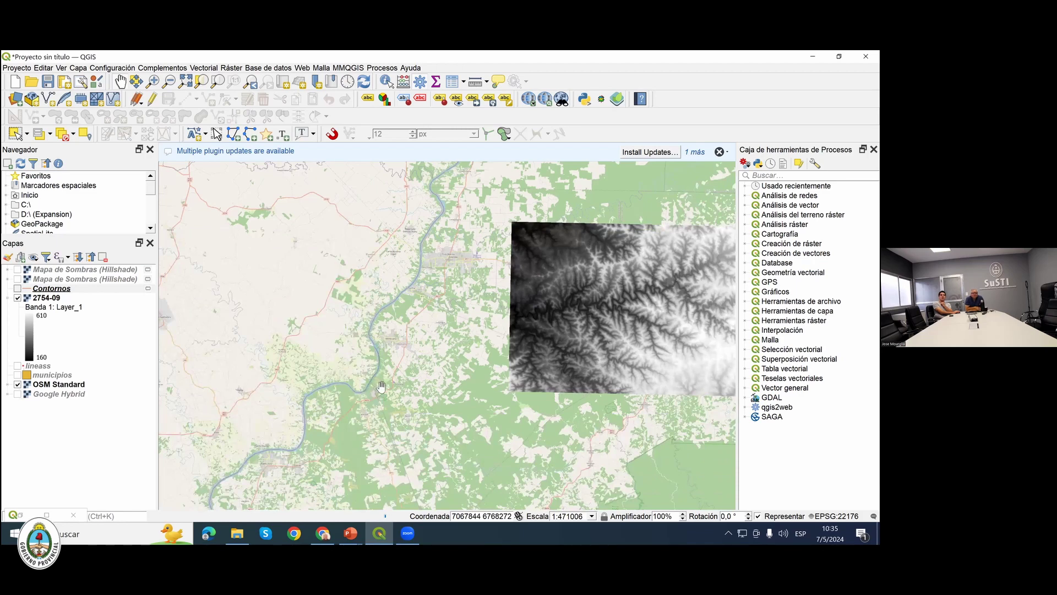
# Hide the 2754-09 raster and check the Curvas de Nivel slide in the geoproceso con raster presentation in PowerPoint, returning to QGIS.
pyautogui.moveTo(574, 347); pyautogui.dragTo(435, 358)
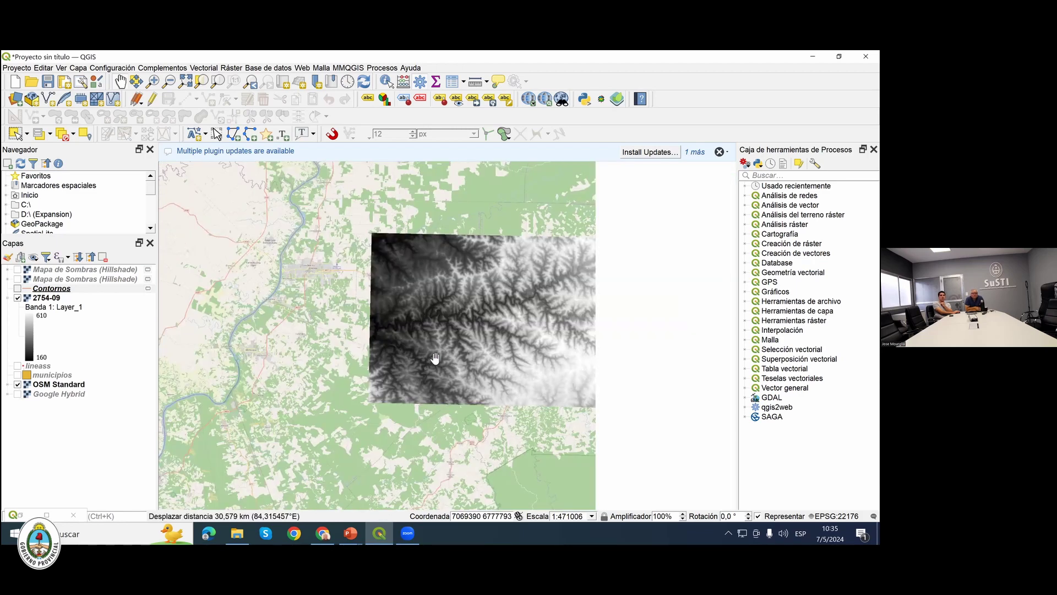
pyautogui.click(17, 297)
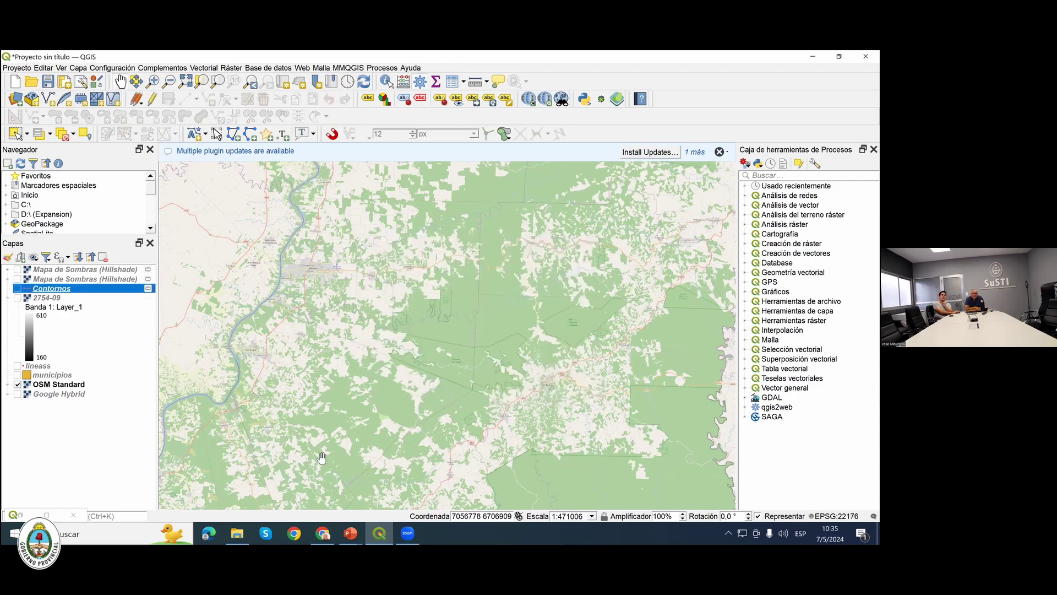
pyautogui.click(355, 533)
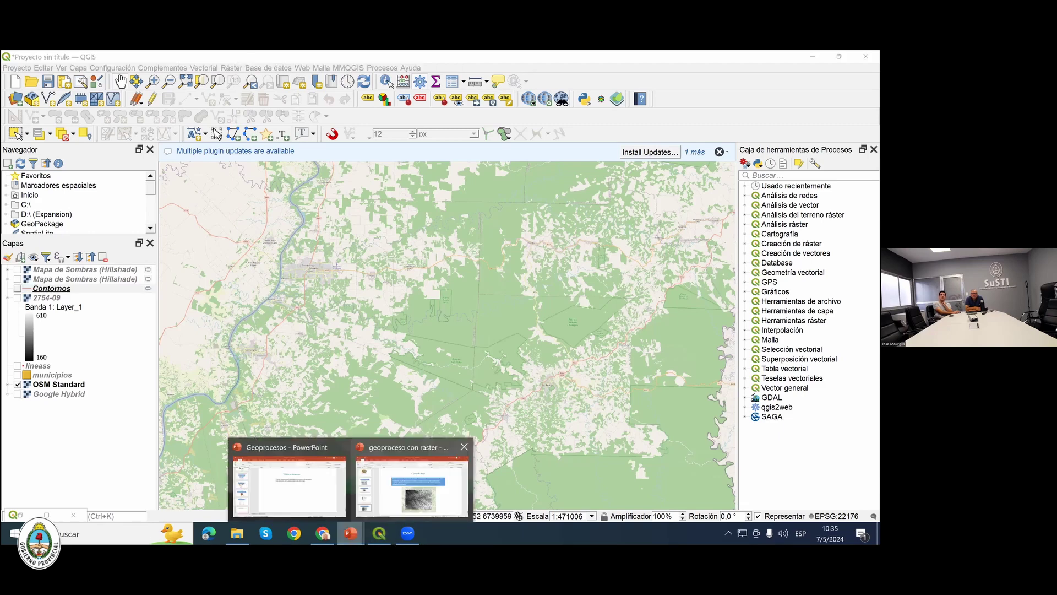
pyautogui.click(411, 482)
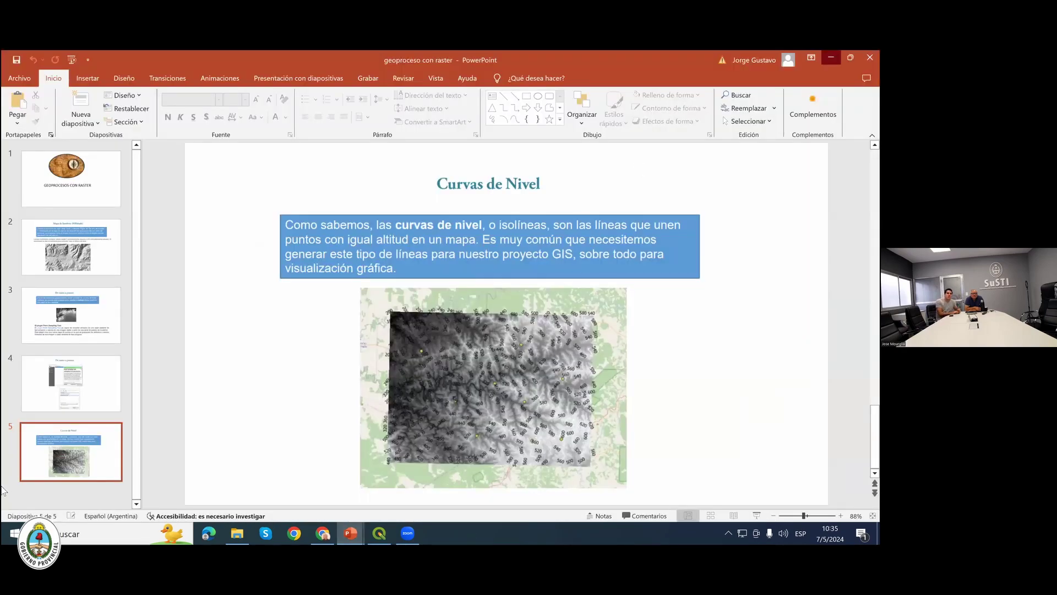
pyautogui.click(374, 533)
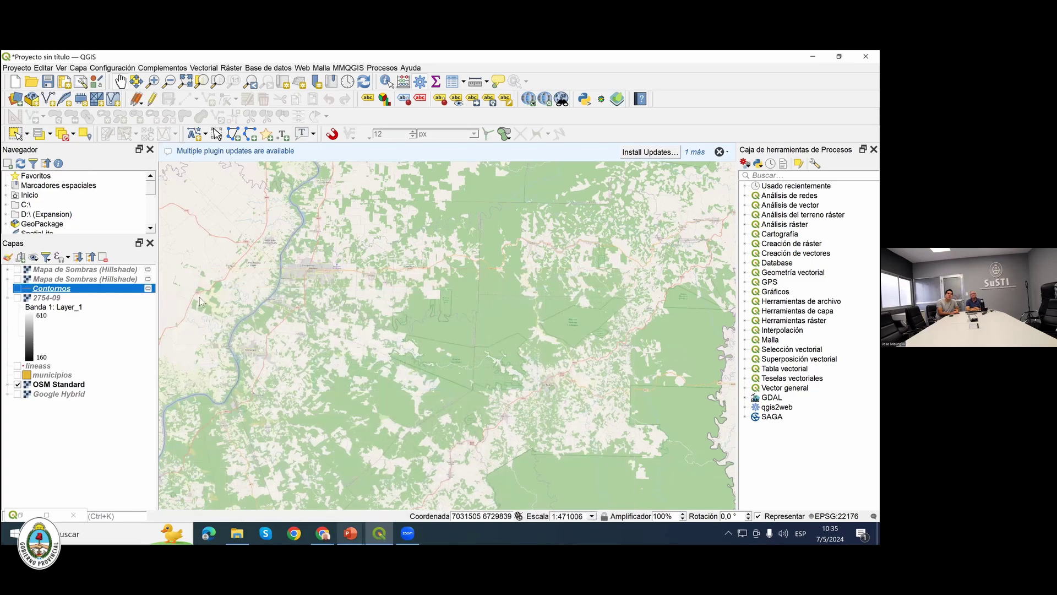
# Add the Santo Tomé_Ortomosaico TIF from the CURSO SIG_CyT-Ctes folder in File Explorer to the QGIS project.
pyautogui.hotkey('alt', 'Tab')
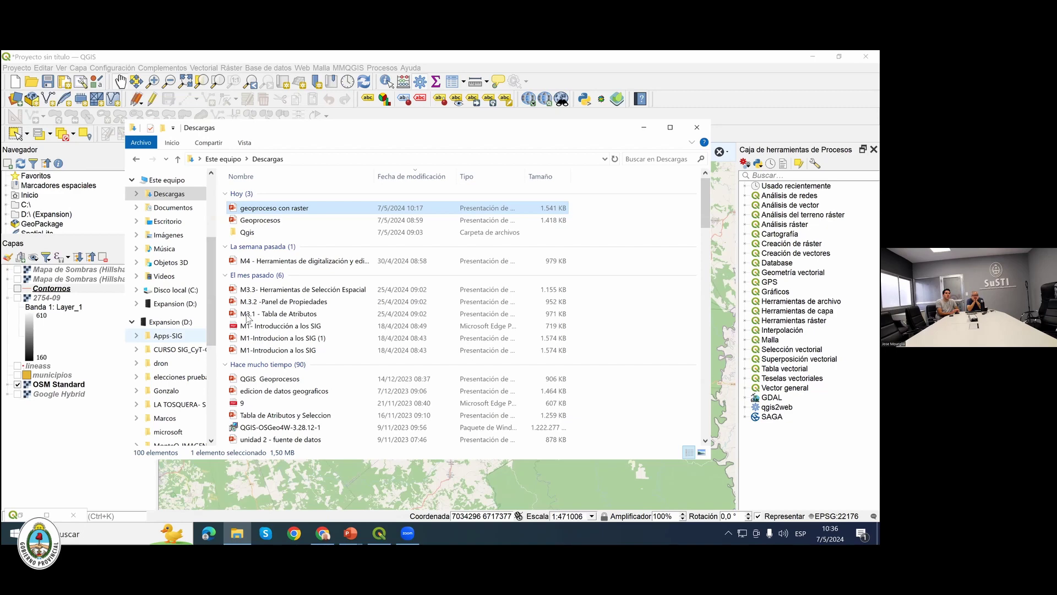
pyautogui.hotkey('alt', 'Left')
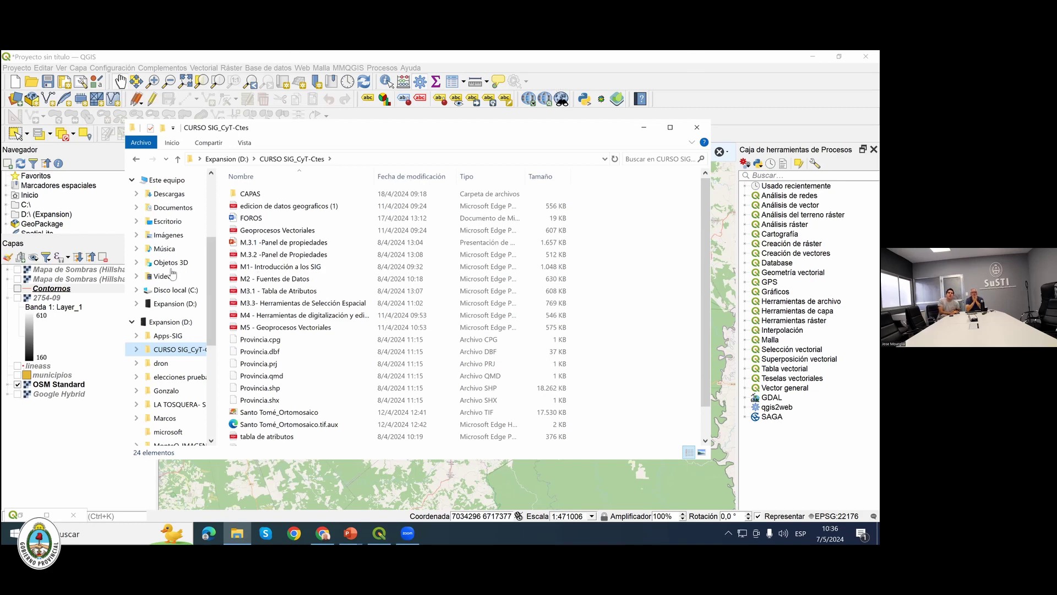
pyautogui.press('Down')
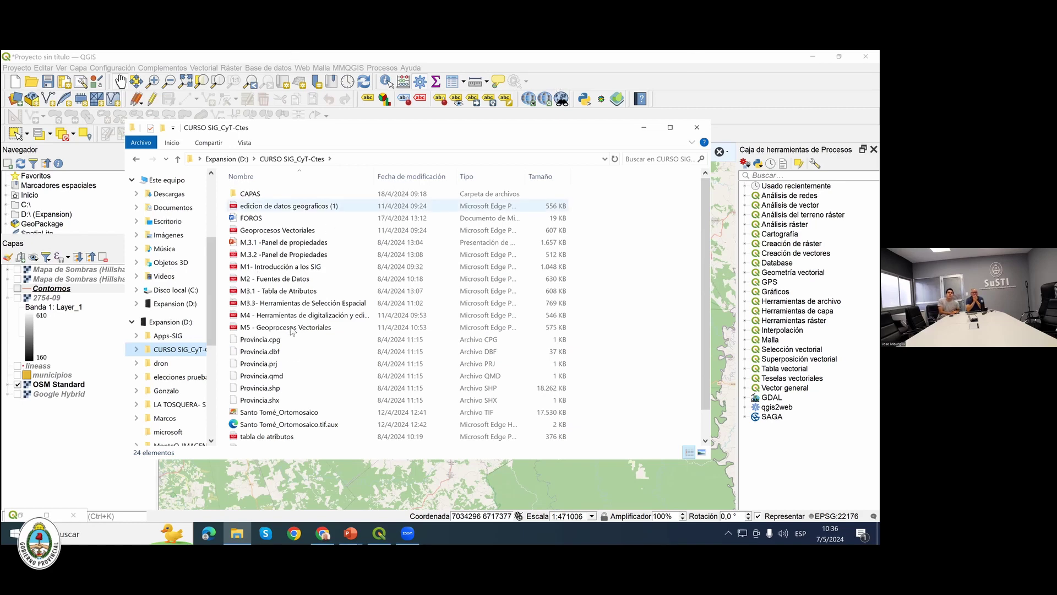
pyautogui.press('Down')
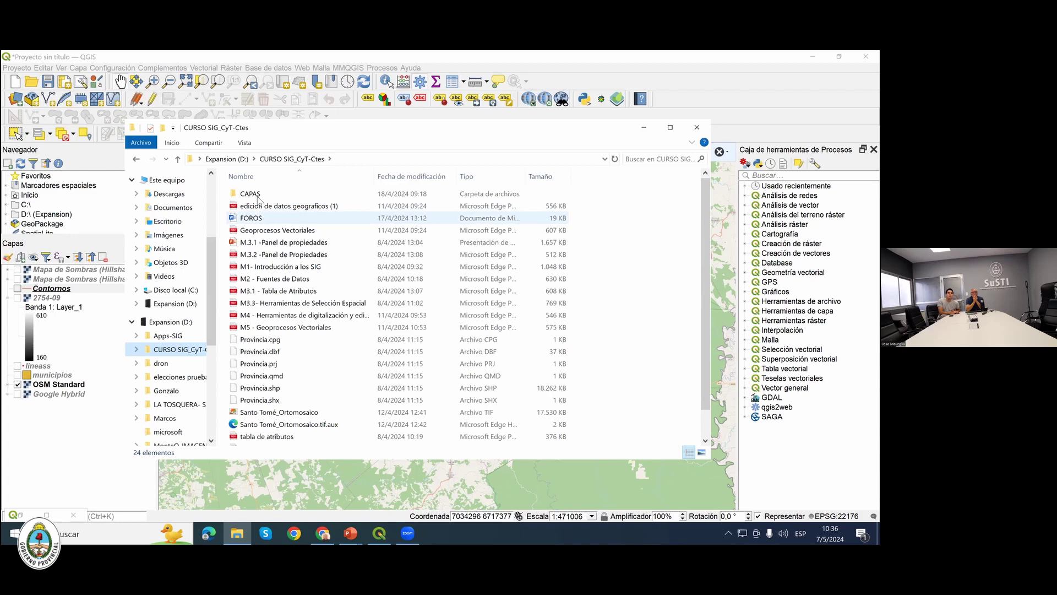
pyautogui.scroll(-1, 258, 199)
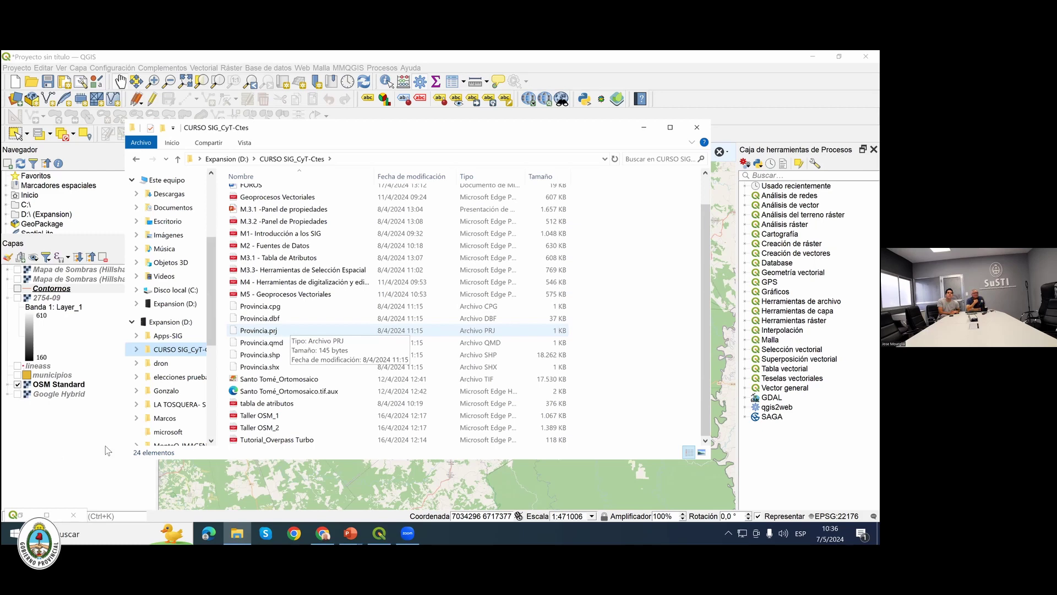
pyautogui.scroll(1, 242, 187)
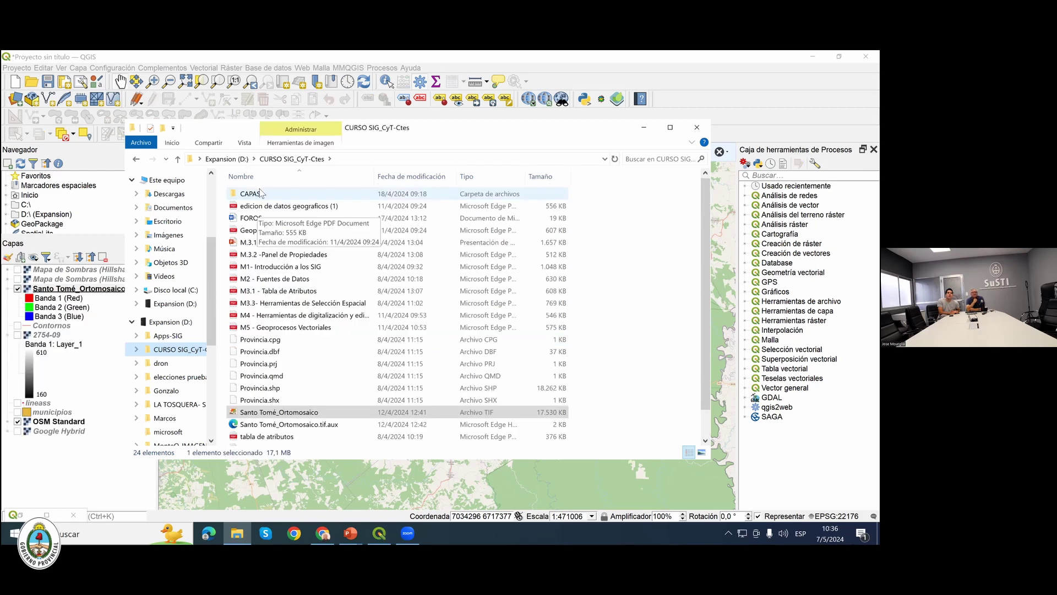
# Add Santo Tomé.gpkg and the 2957-15 raster from the CAPAS folder, zoom to 2957-15 and hide it.
pyautogui.doubleClick(253, 193)
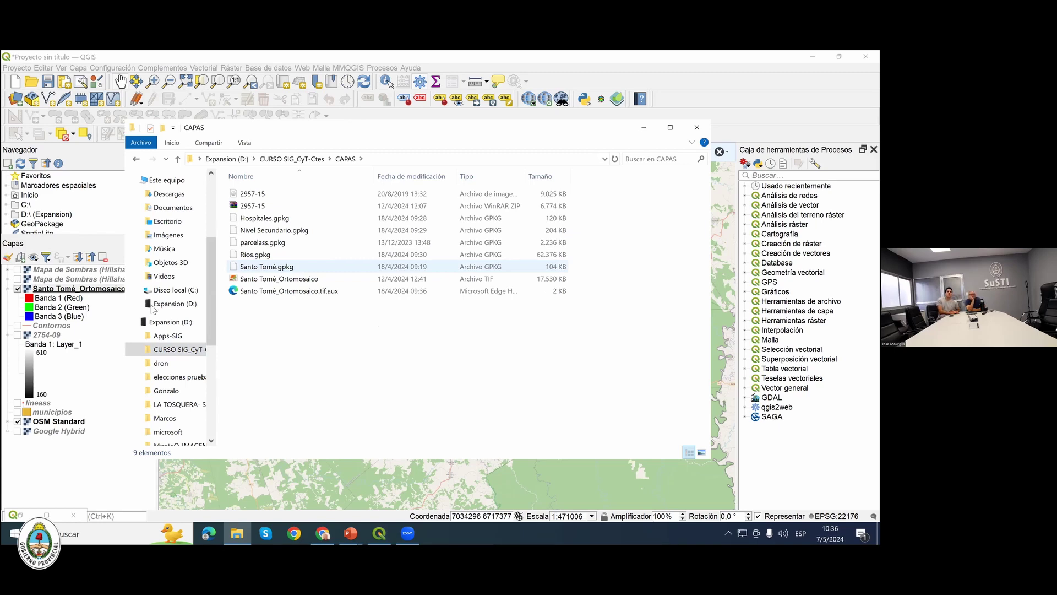
pyautogui.moveTo(153, 309); pyautogui.dragTo(91, 297)
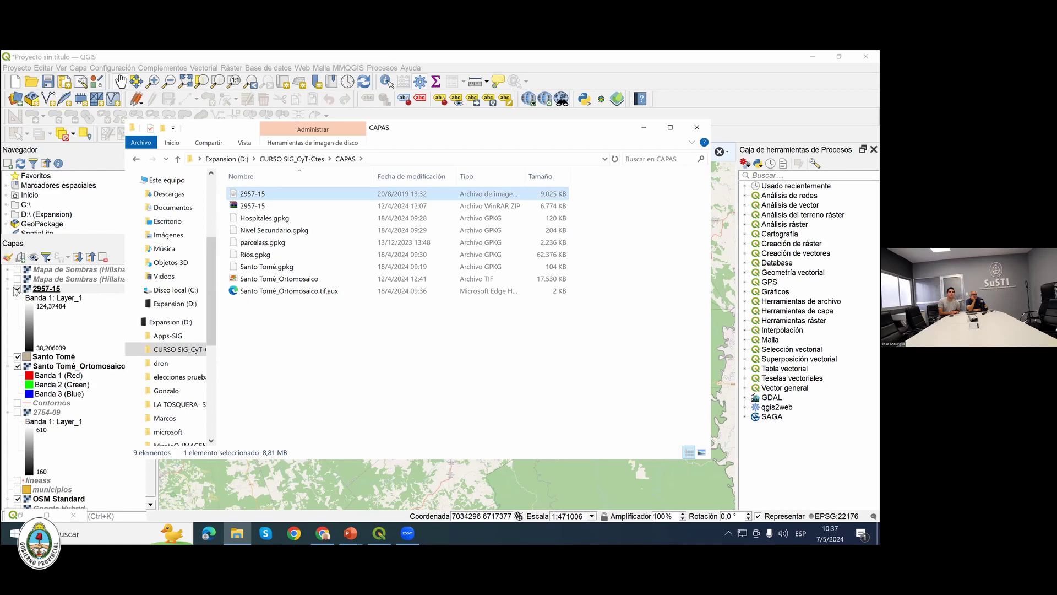
pyautogui.rightClick(33, 288)
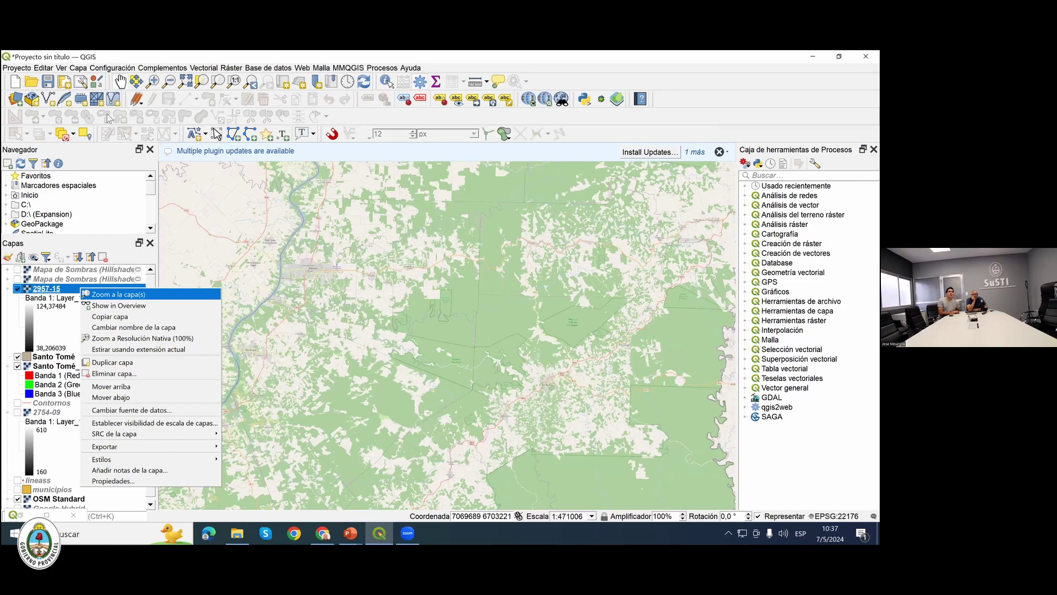
pyautogui.press('Return')
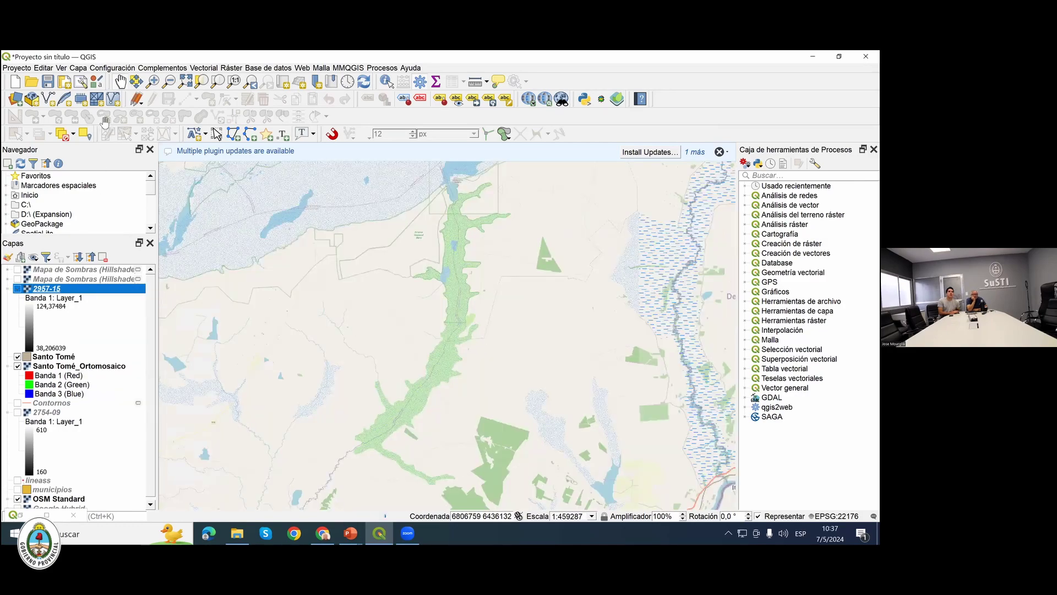
# Zoom to the Santo Tomé layer and hide it to inspect the orthomosaic beneath.
pyautogui.rightClick(46, 356)
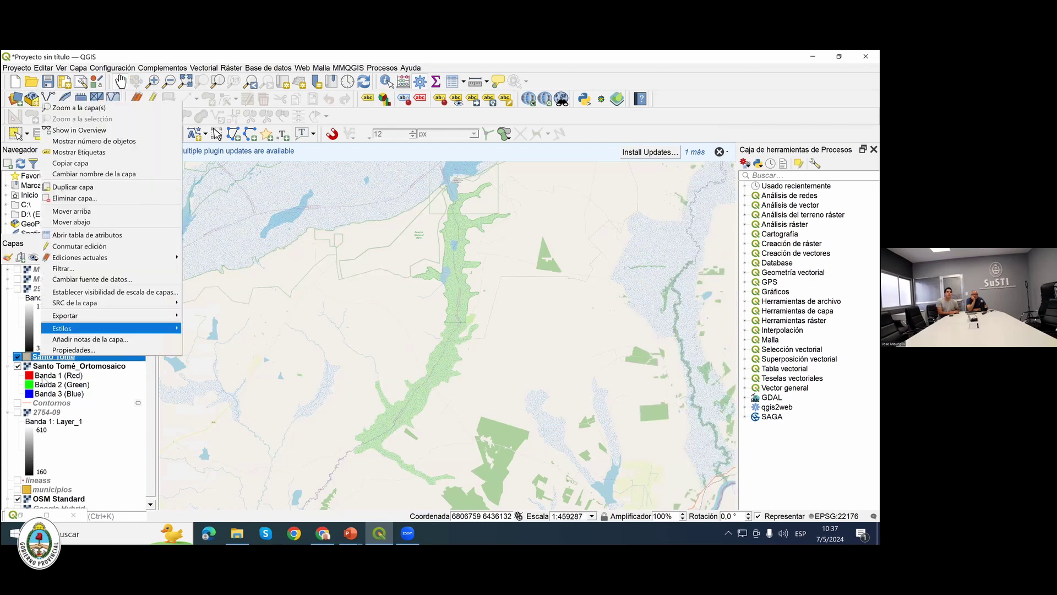
pyautogui.press('Down')
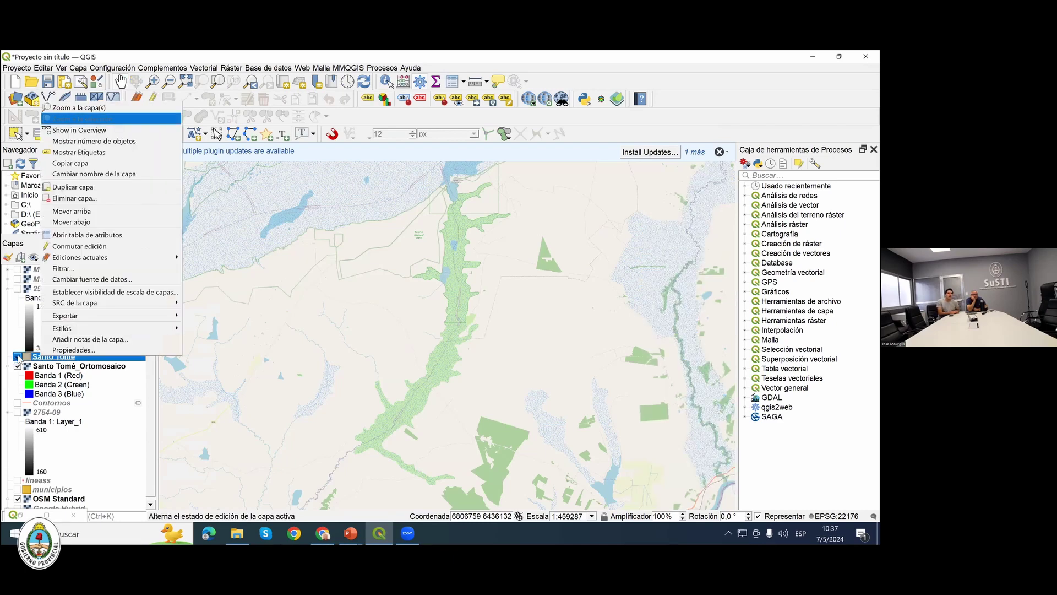
pyautogui.click(18, 357)
pyautogui.press('Up')
pyautogui.press('Return')
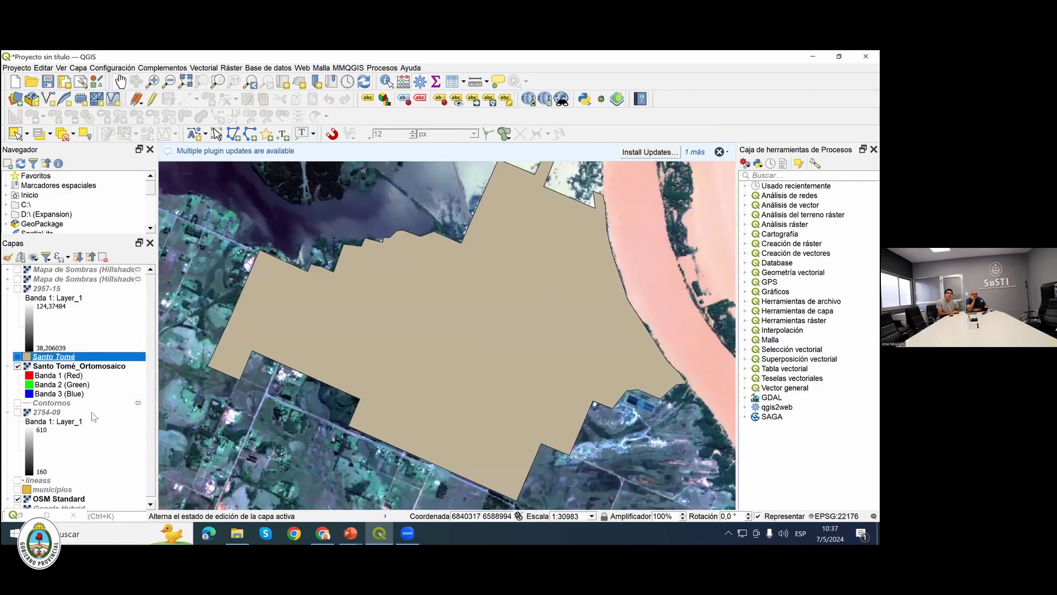
pyautogui.press('space')
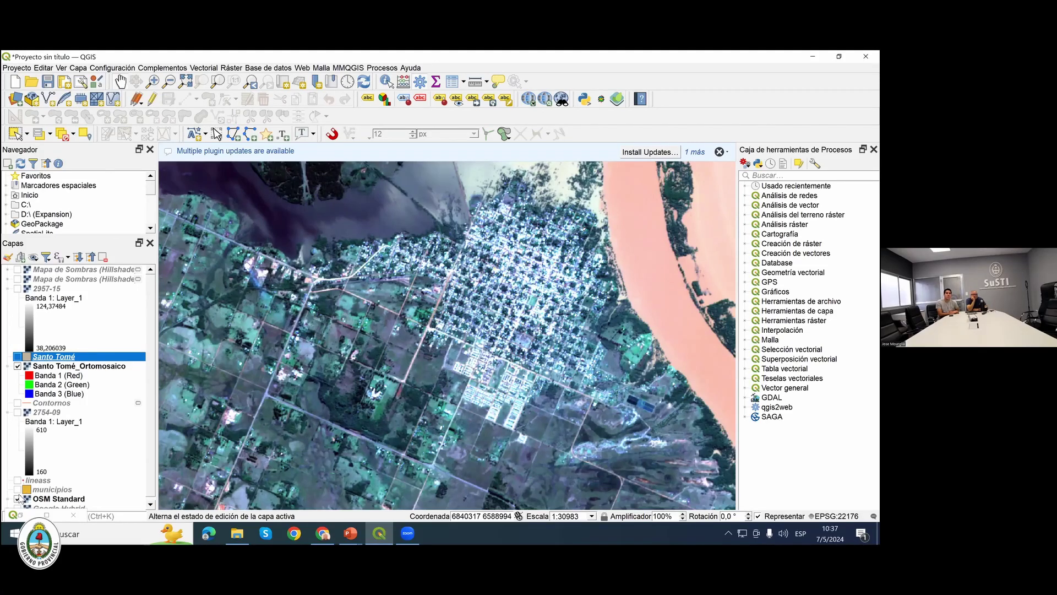
# Hide the OSM Standard base map, examine the full extent of Santo Tomé_Ortomosaico, and show the Santo Tomé polygon over it.
pyautogui.scroll(-1, 338, 344)
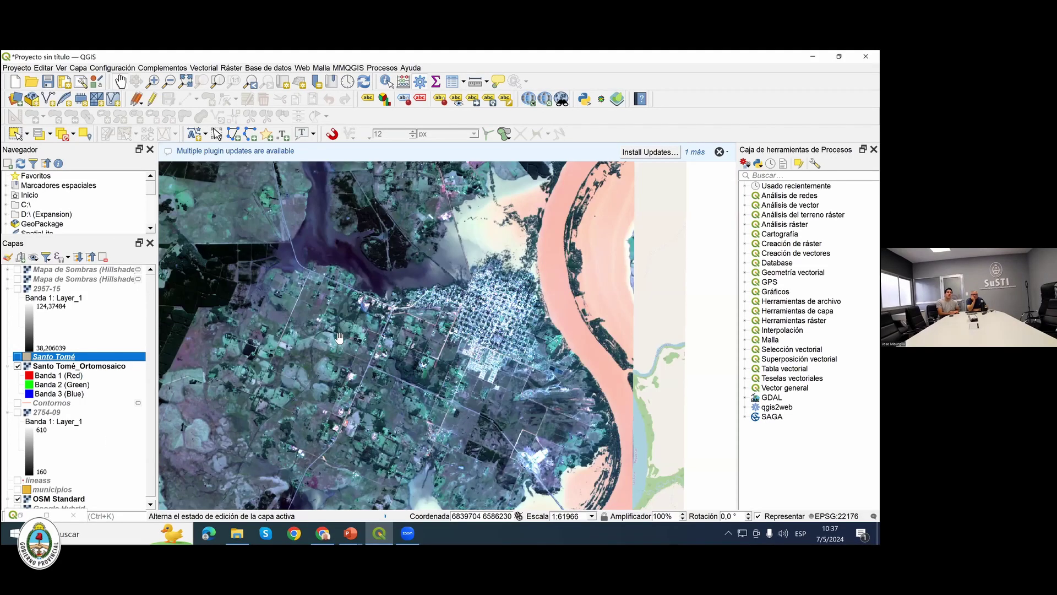
pyautogui.scroll(-1, 606, 285)
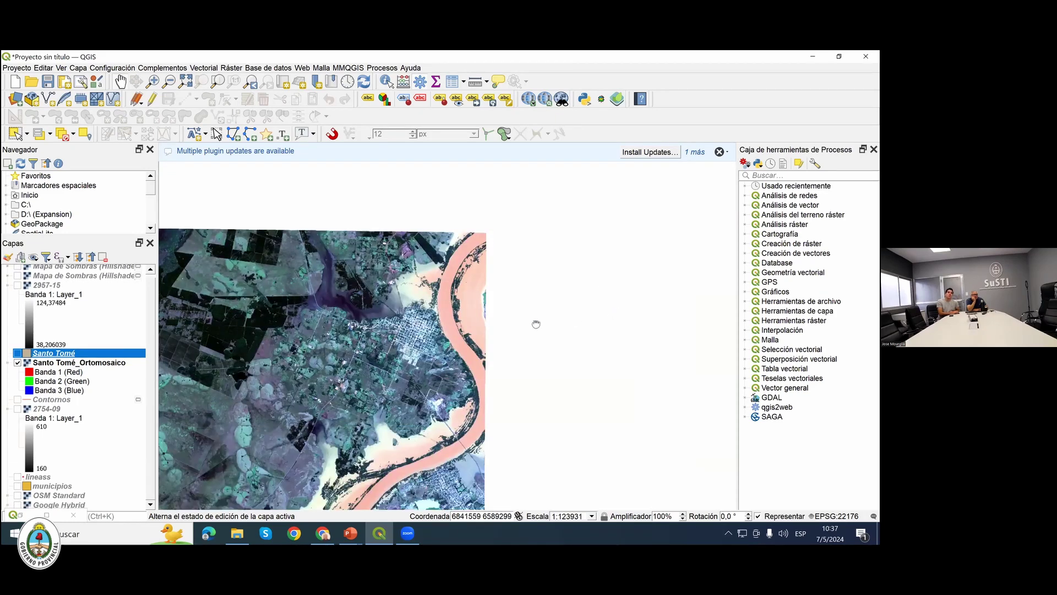
pyautogui.moveTo(476, 321); pyautogui.dragTo(615, 309)
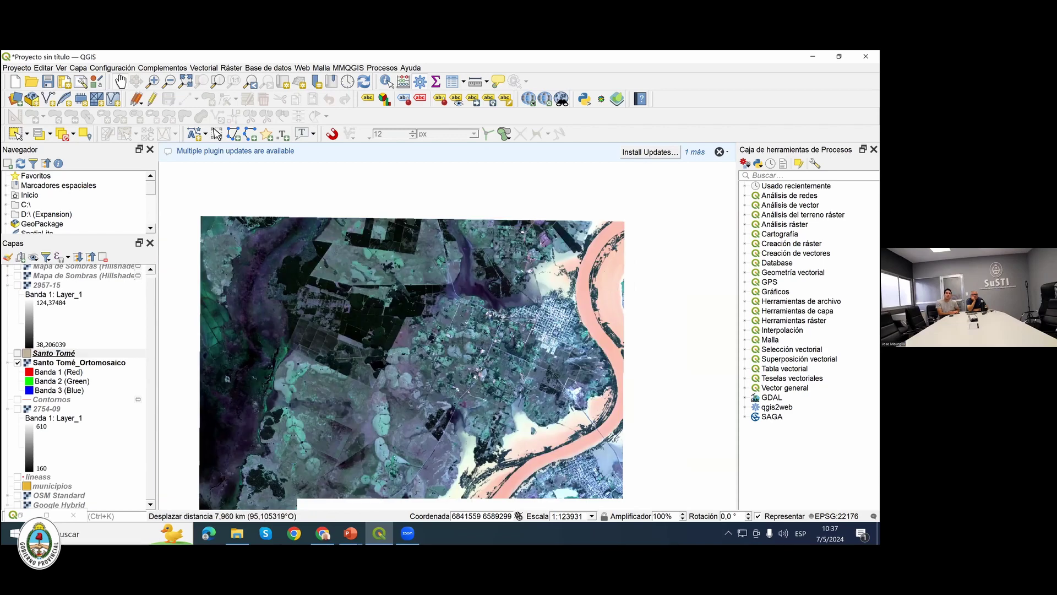
pyautogui.scroll(-1, 475, 279)
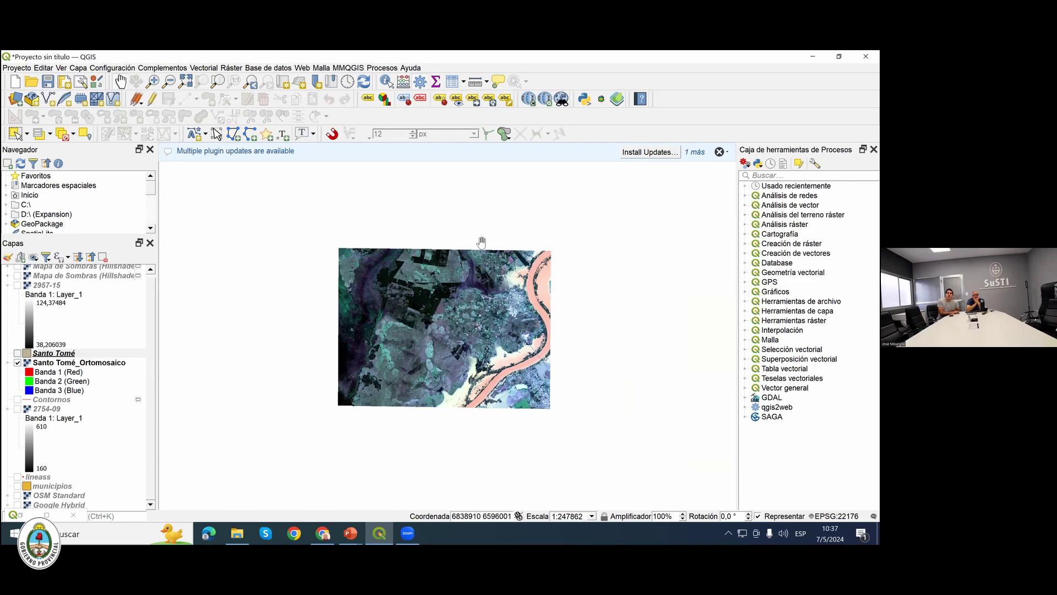
pyautogui.scroll(1, 482, 244)
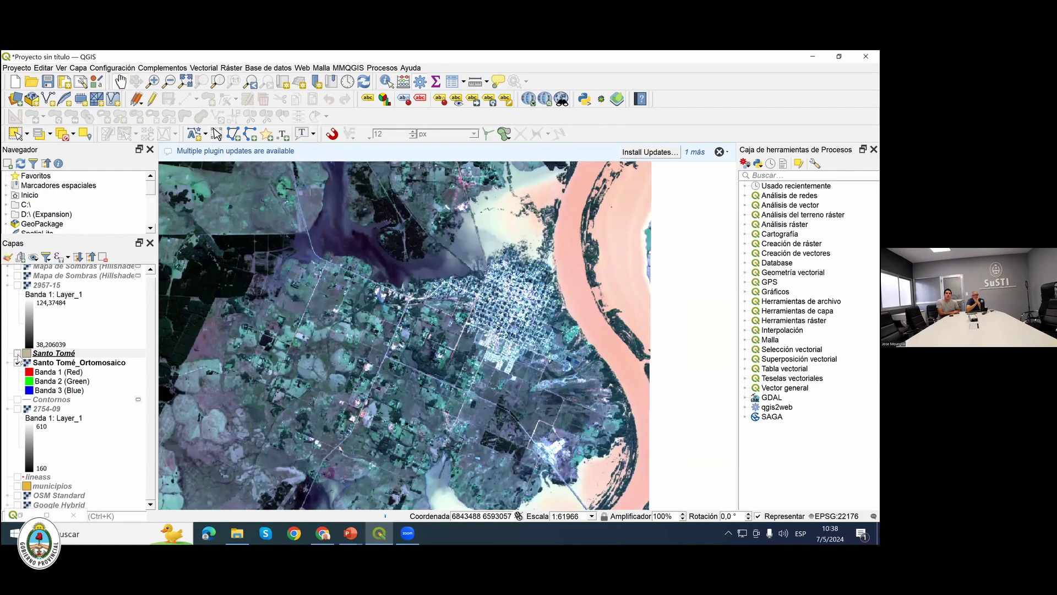
pyautogui.click(18, 353)
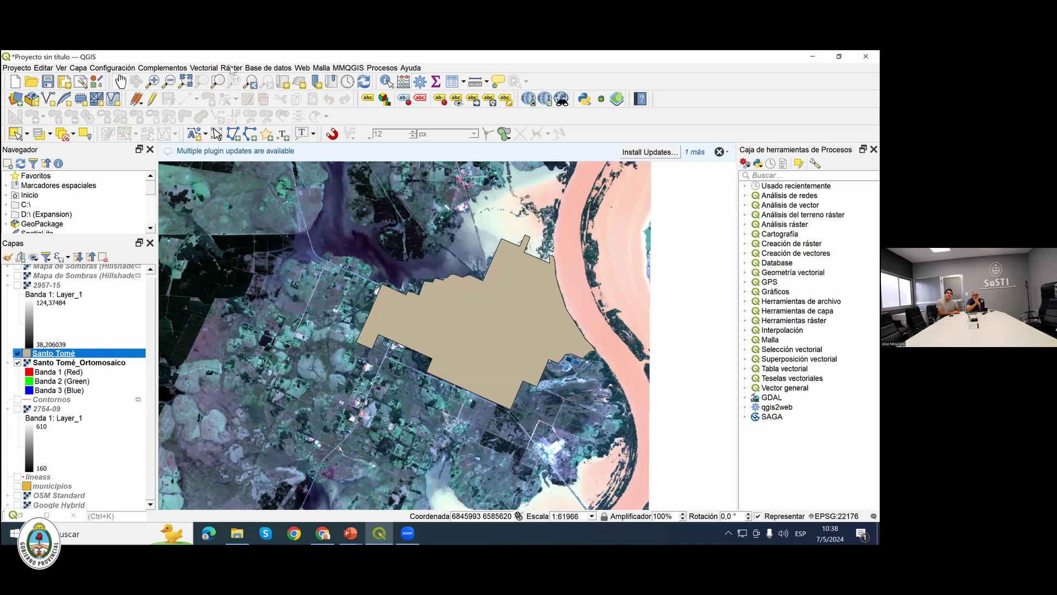
# Clip the Santo Tomé_Ortomosaico raster with the Santo Tomé polygon as mask using Cortar ráster por capa de máscara, keeping the other parameters at their defaults.
pyautogui.hotkey('alt', 'r')
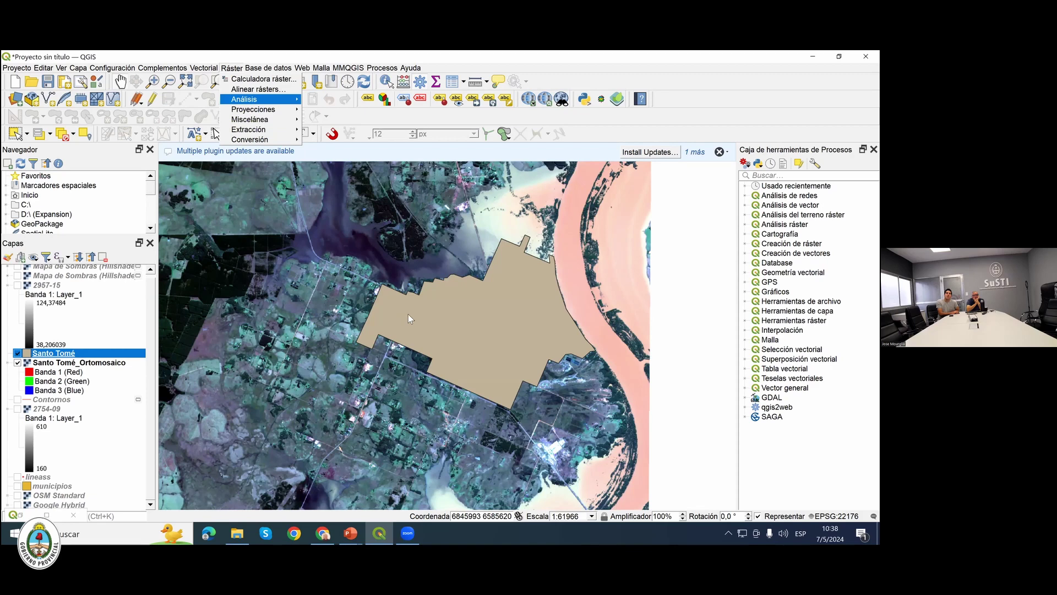
pyautogui.moveTo(265, 120)
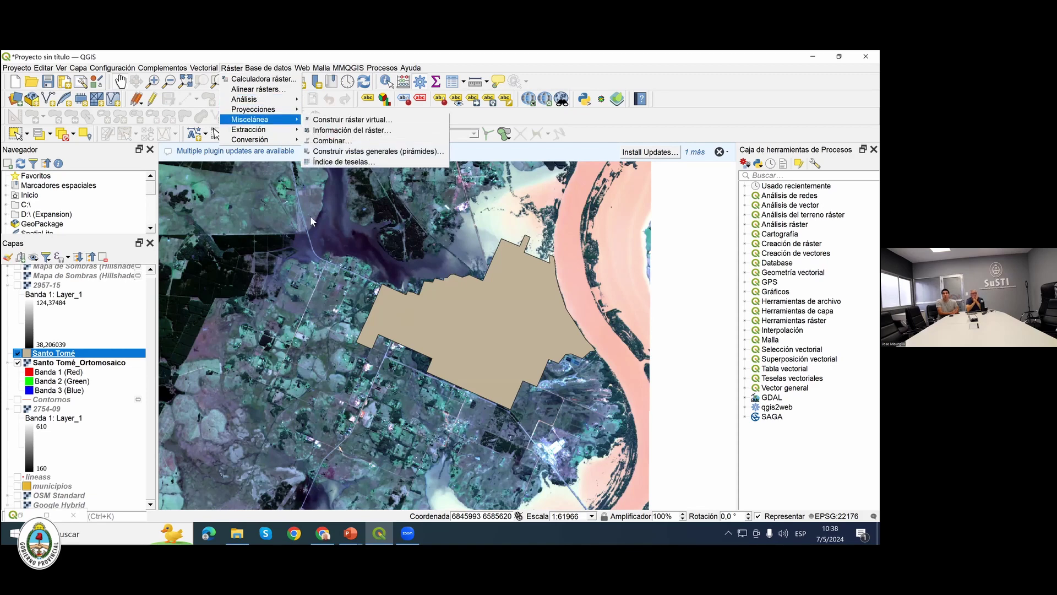
pyautogui.press('Escape')
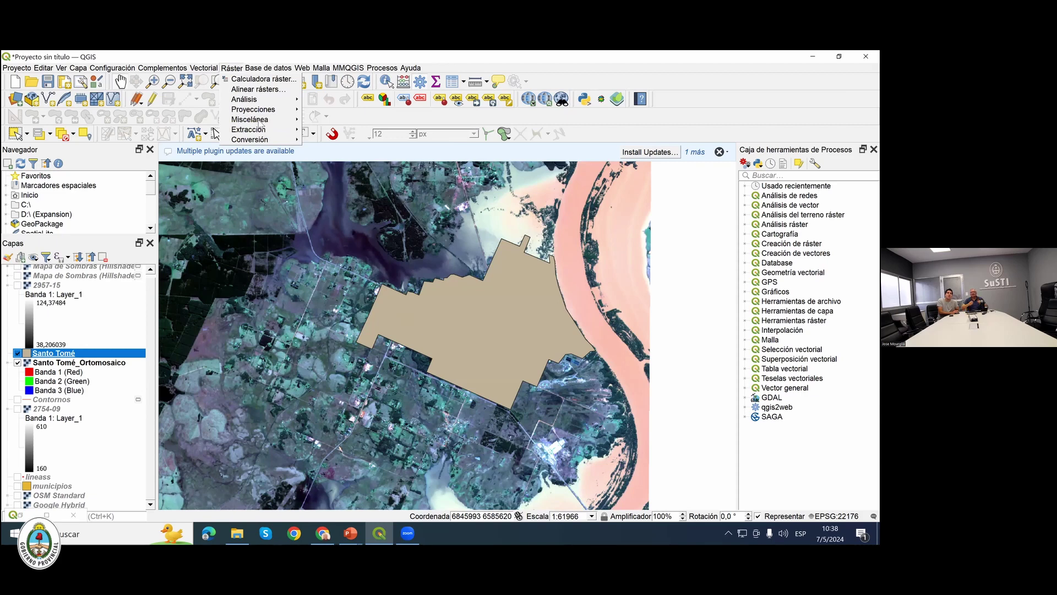
pyautogui.press('Up')
pyautogui.press('Up')
pyautogui.press('Up')
pyautogui.press('Up')
pyautogui.press('Up')
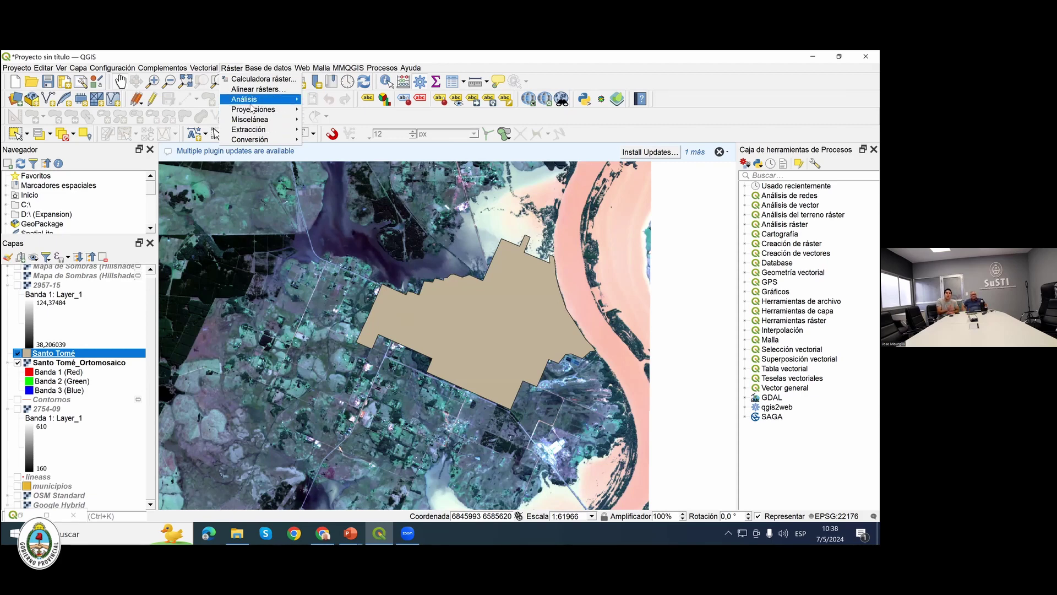
pyautogui.press('Right')
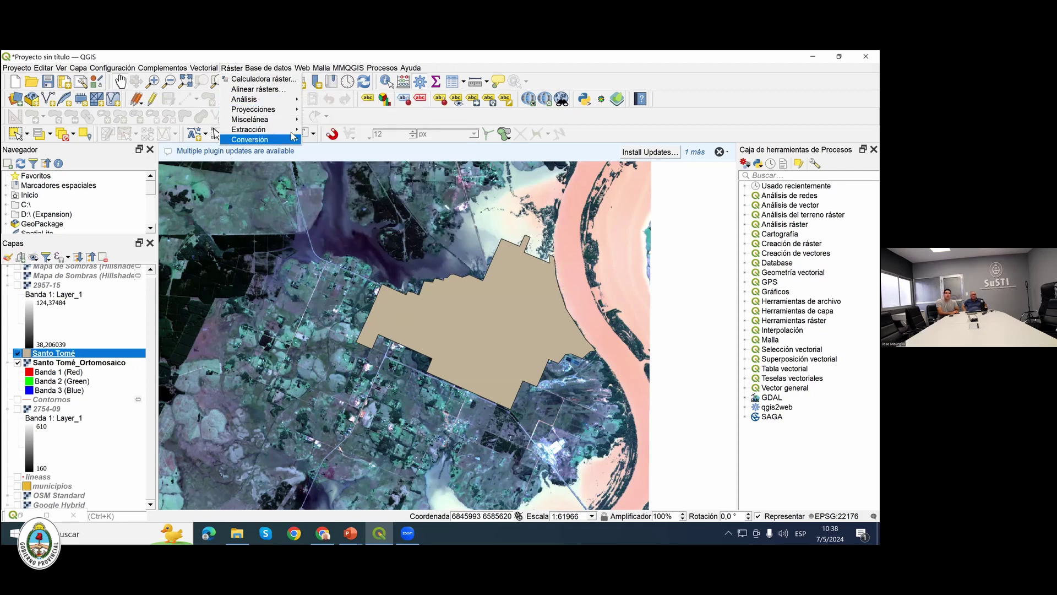
pyautogui.moveTo(296, 130)
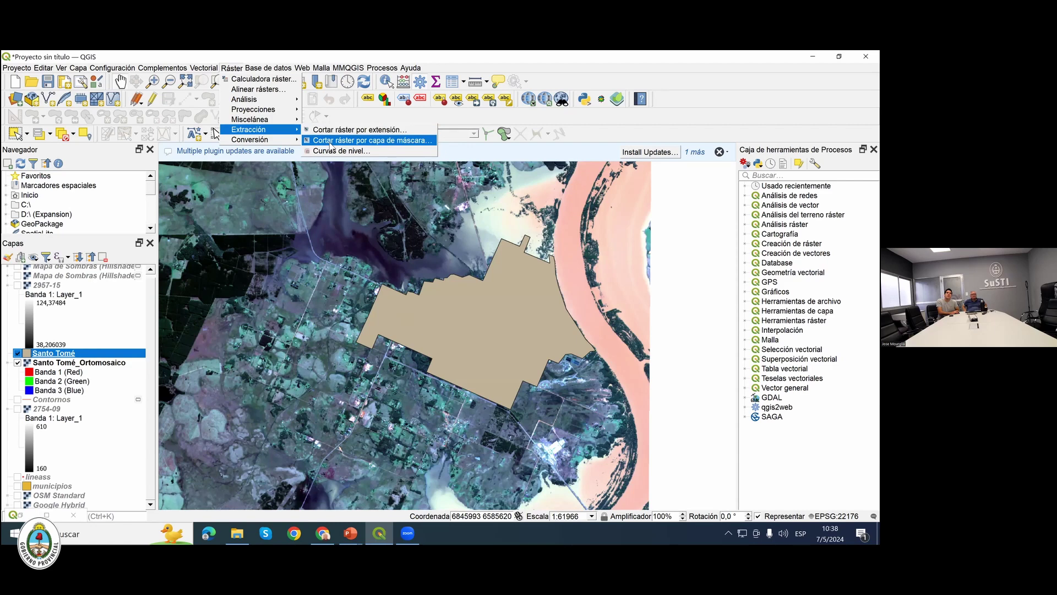
pyautogui.click(331, 141)
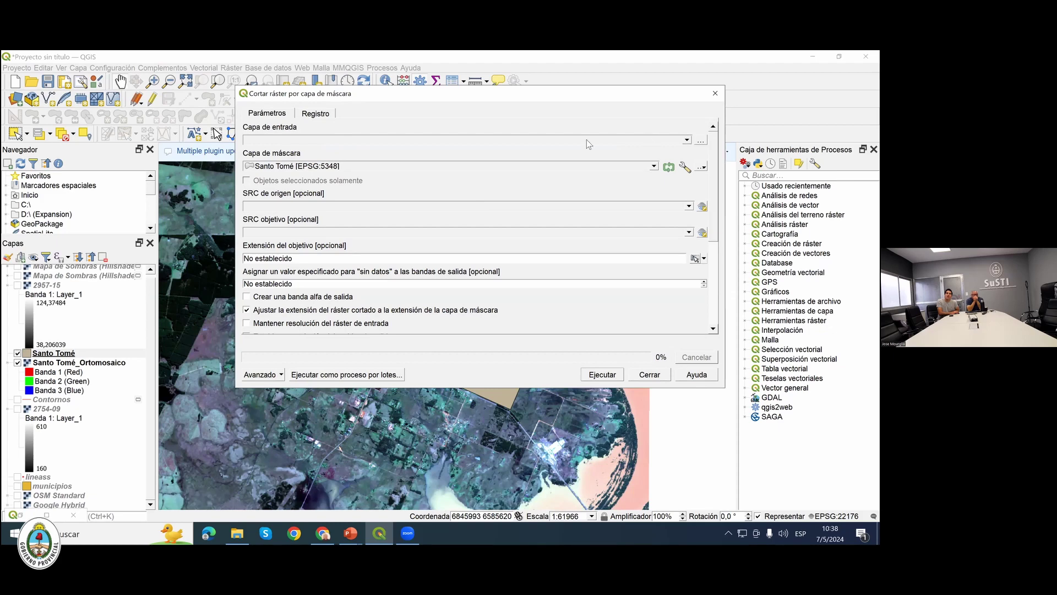
pyautogui.click(375, 140)
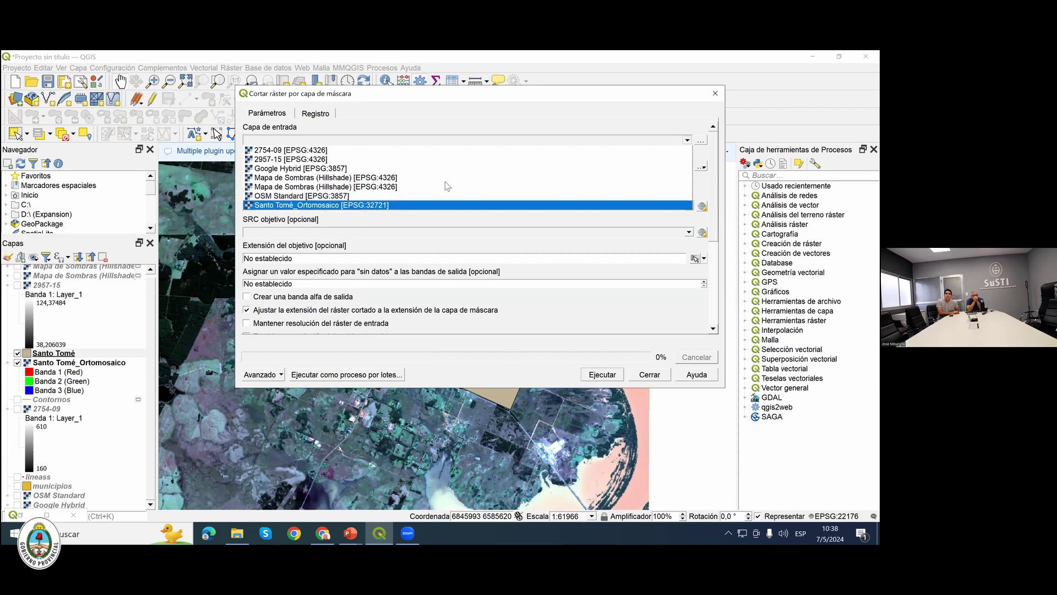
pyautogui.click(352, 205)
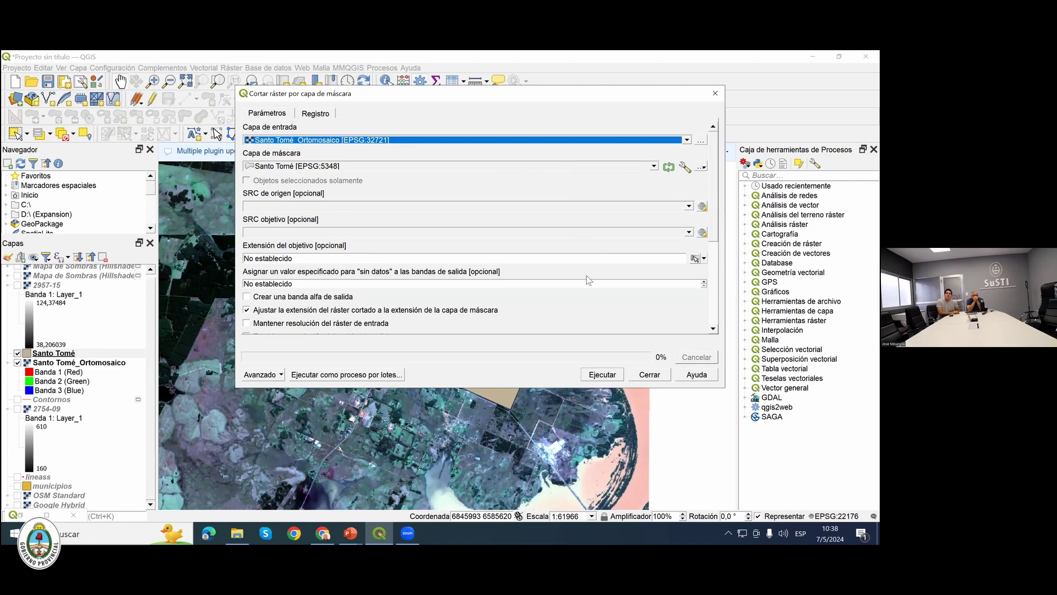
pyautogui.click(611, 379)
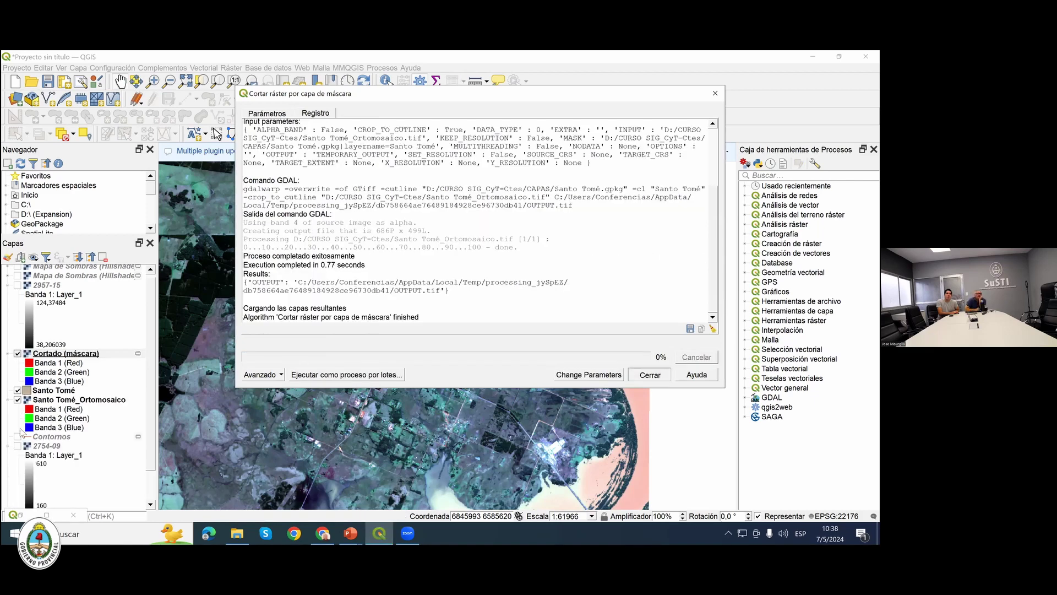
# Close the clipping dialog and toggle Santo Tomé_Ortomosaico off and on to inspect the Cortado (máscara) result.
pyautogui.press('Escape')
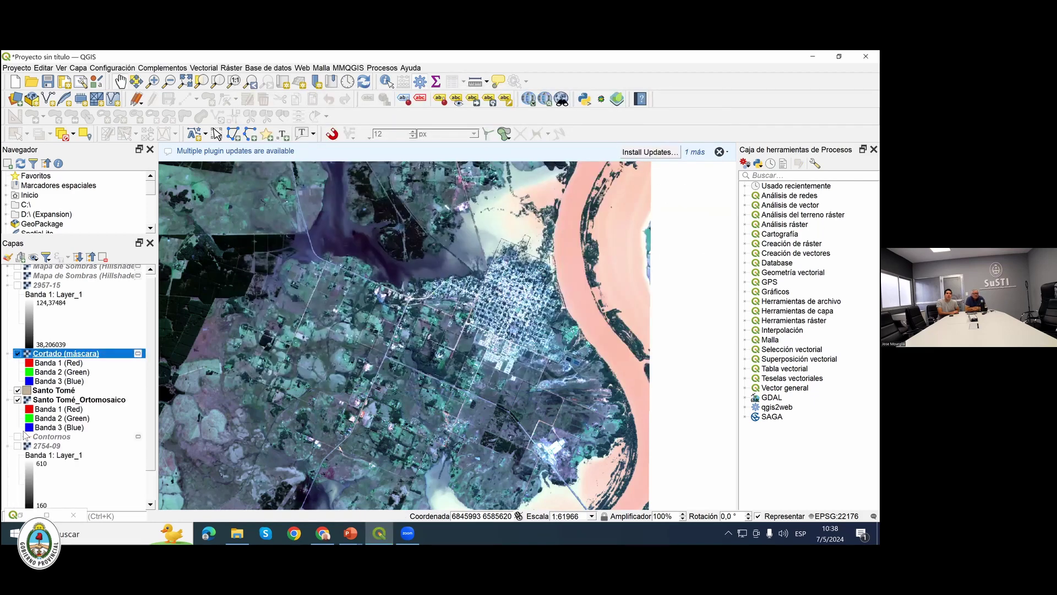
pyautogui.click(18, 399)
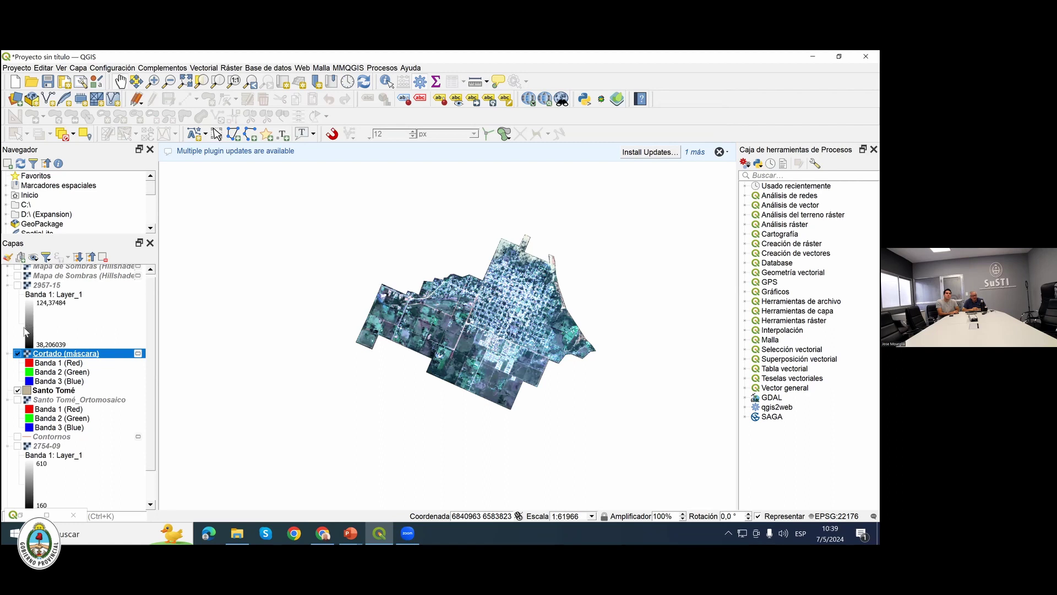
pyautogui.click(17, 399)
pyautogui.click(18, 400)
pyautogui.click(18, 399)
# Zoom to the full Santo Tomé_Ortomosaico layer and toggle its visibility to compare it with the clipped raster.
pyautogui.rightClick(35, 398)
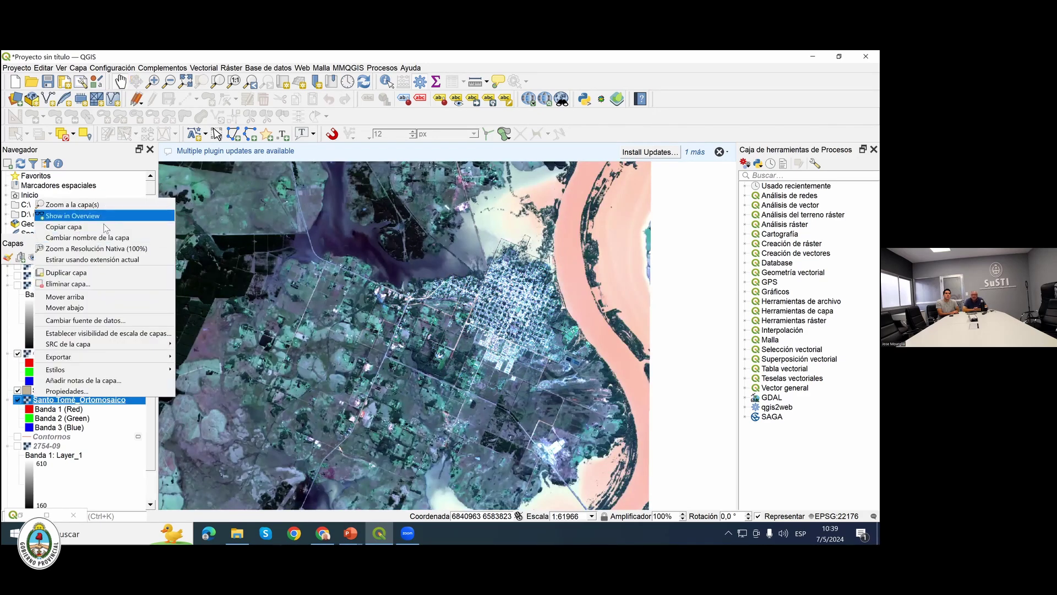
pyautogui.press('Up')
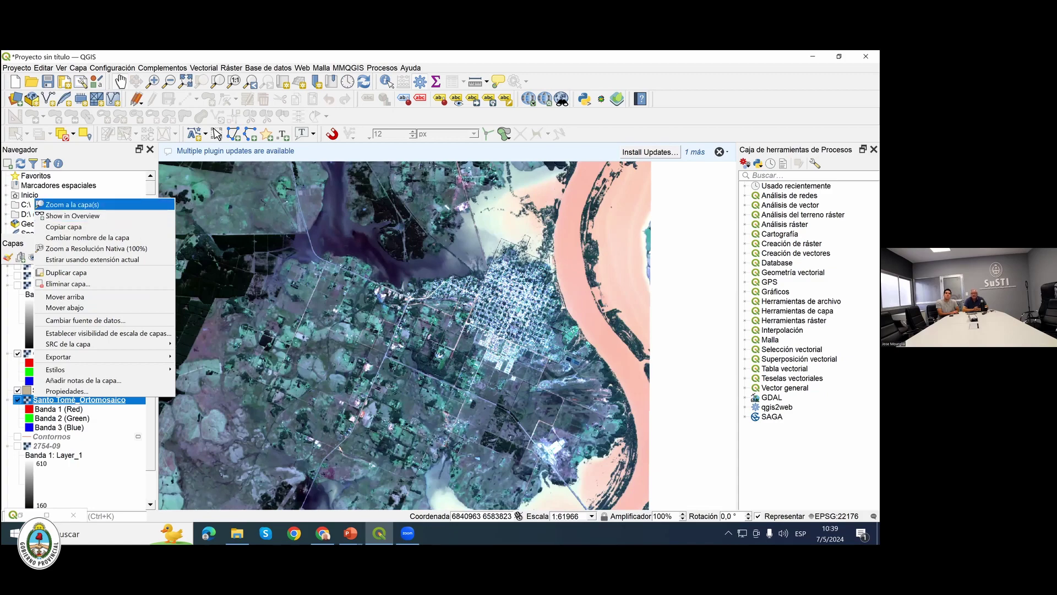
pyautogui.press('Return')
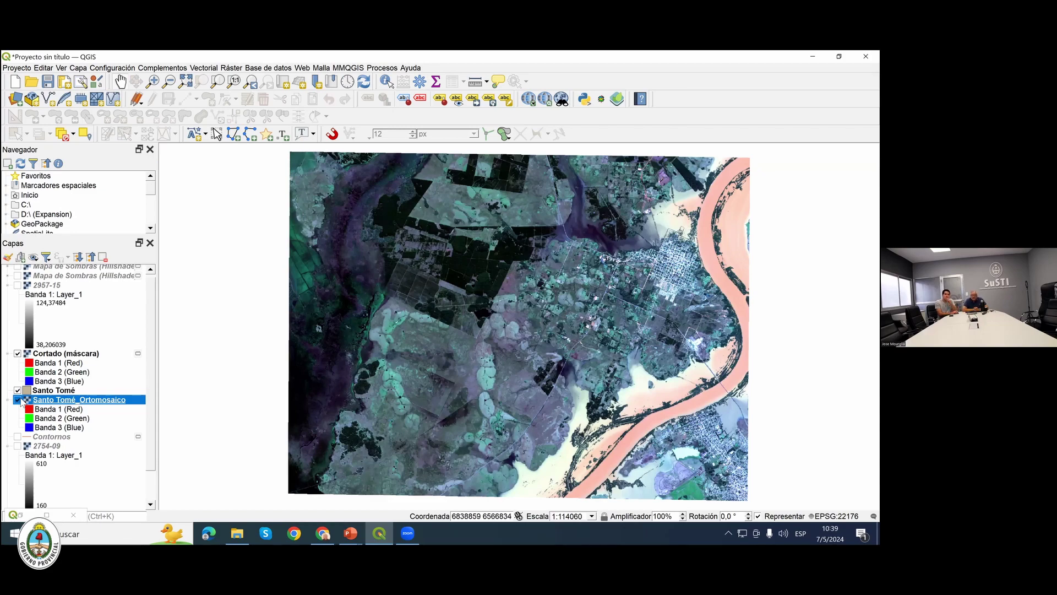
pyautogui.click(19, 399)
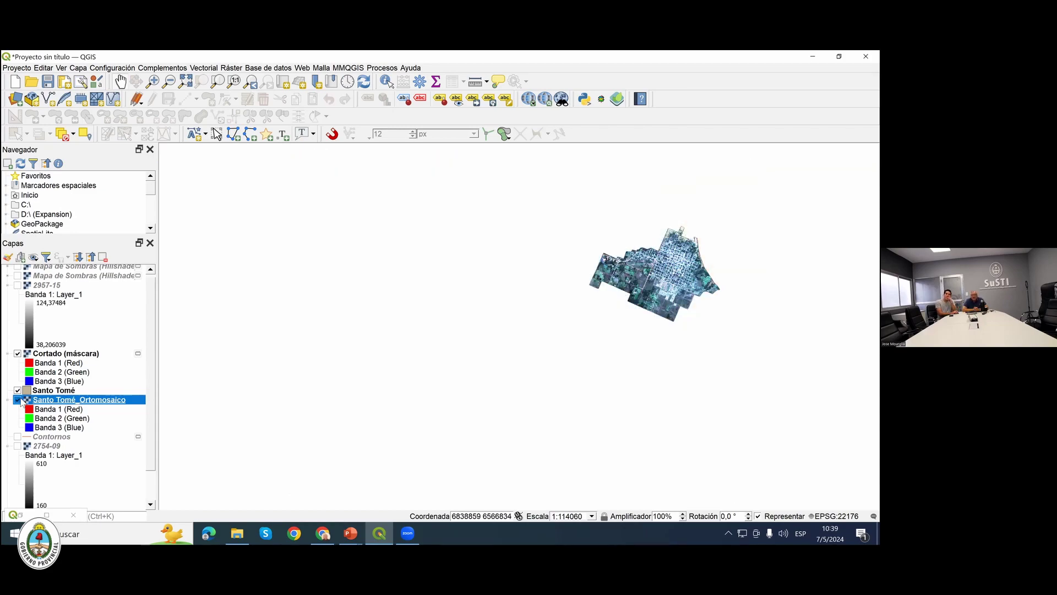
pyautogui.click(18, 399)
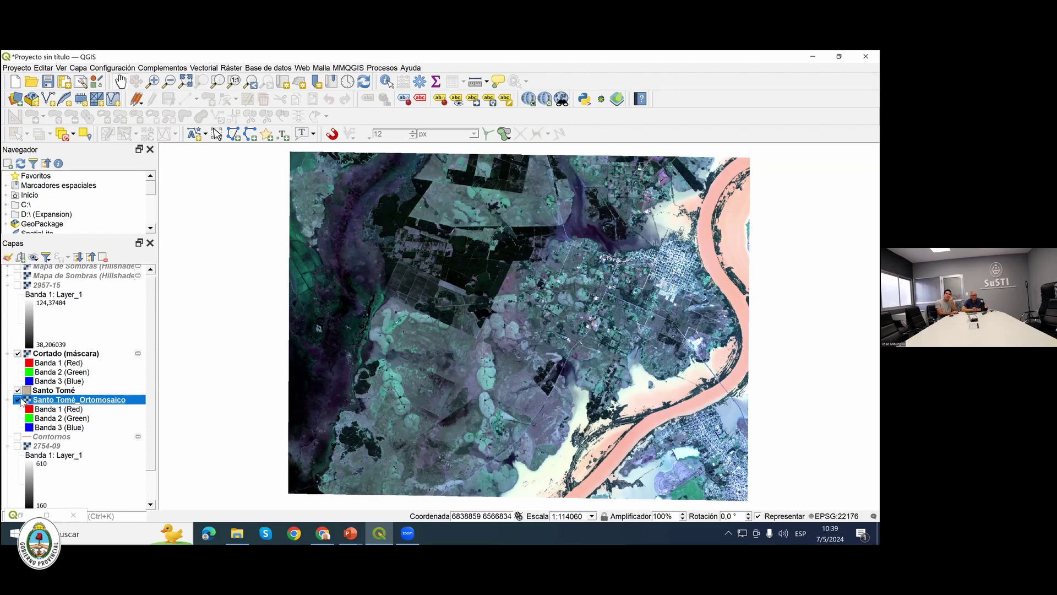
pyautogui.click(20, 400)
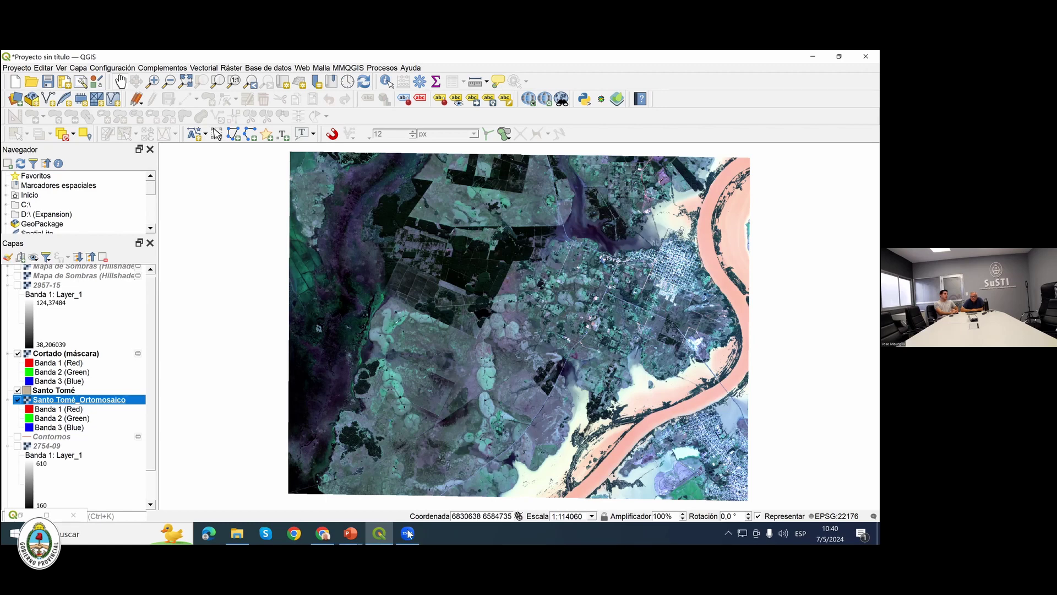
# Switch to Chrome and open a new blank browser tab for entering a web address.
pyautogui.moveTo(409, 534)
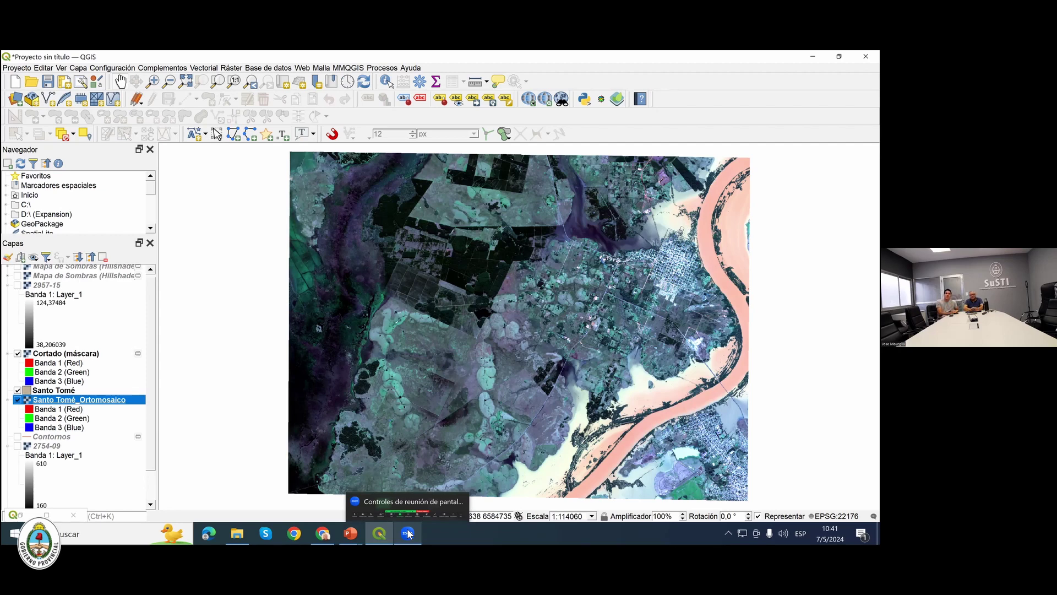
pyautogui.moveTo(323, 533)
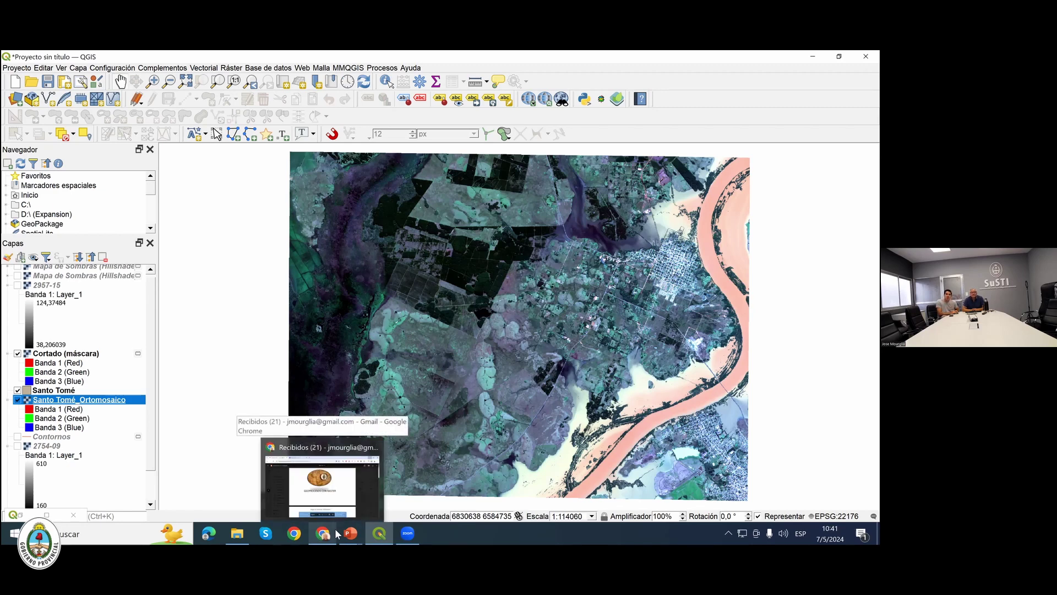
pyautogui.click(324, 532)
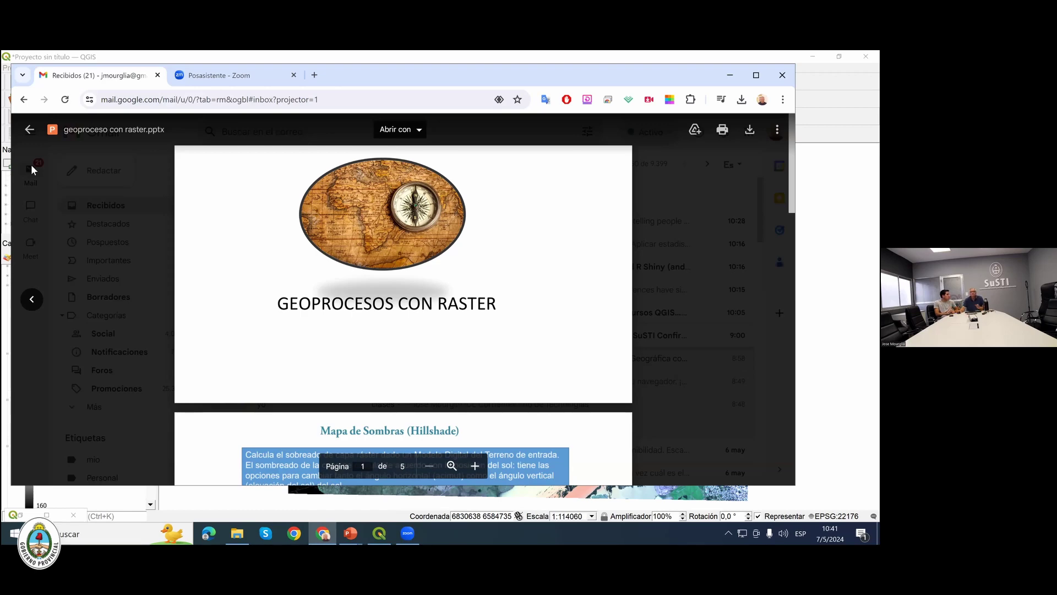
pyautogui.click(255, 76)
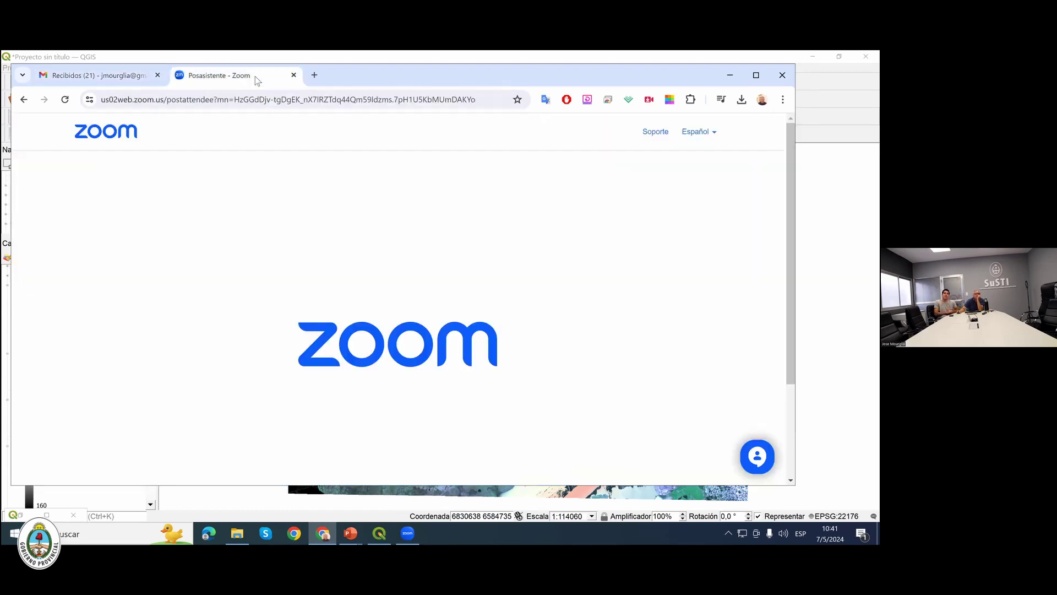
pyautogui.click(312, 76)
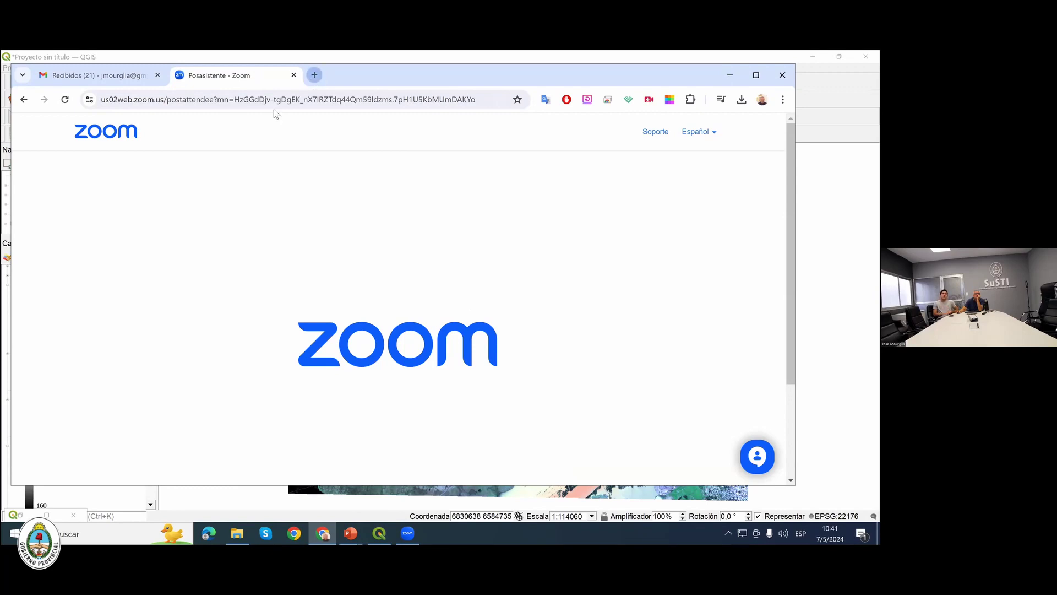
pyautogui.click(259, 107)
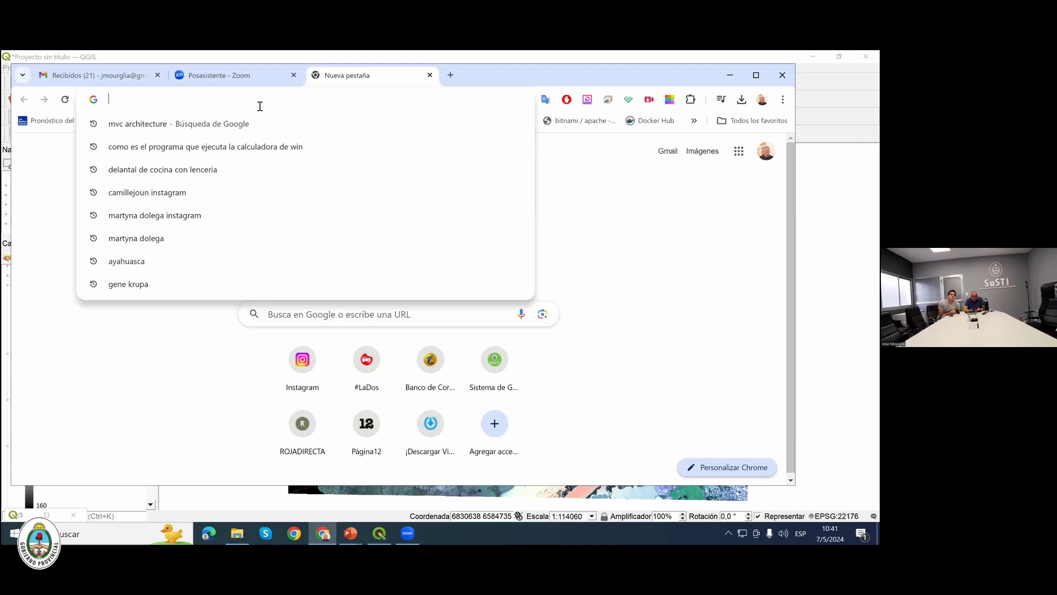
# Load the SAEPGa page at ide.corrientes.gob.ar/inta, maximize the browser window and accept the terms and conditions.
pyautogui.write('IDE.corrientes.gob.ar')
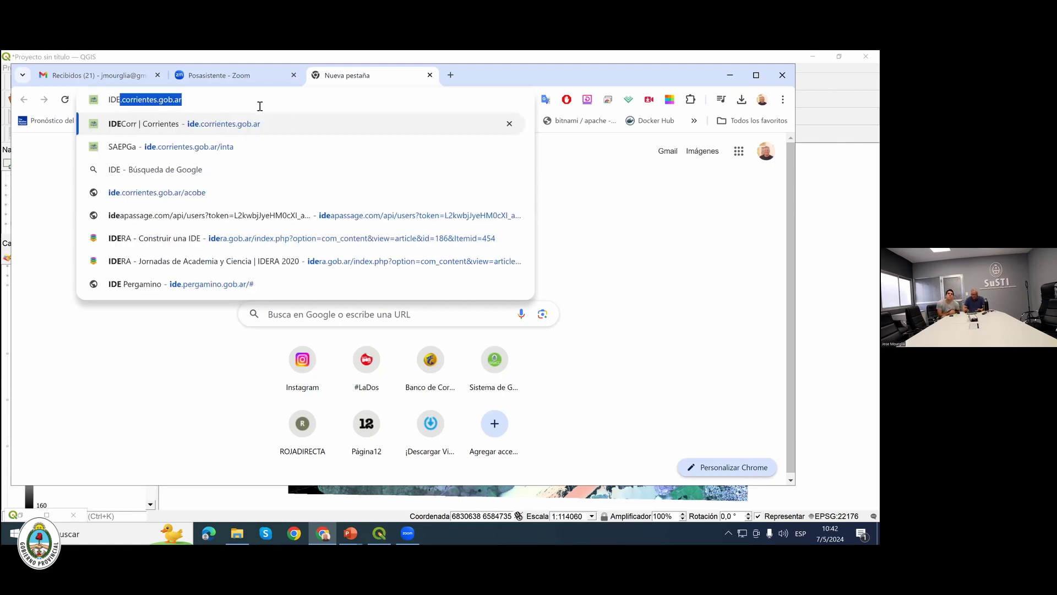
pyautogui.press('Right')
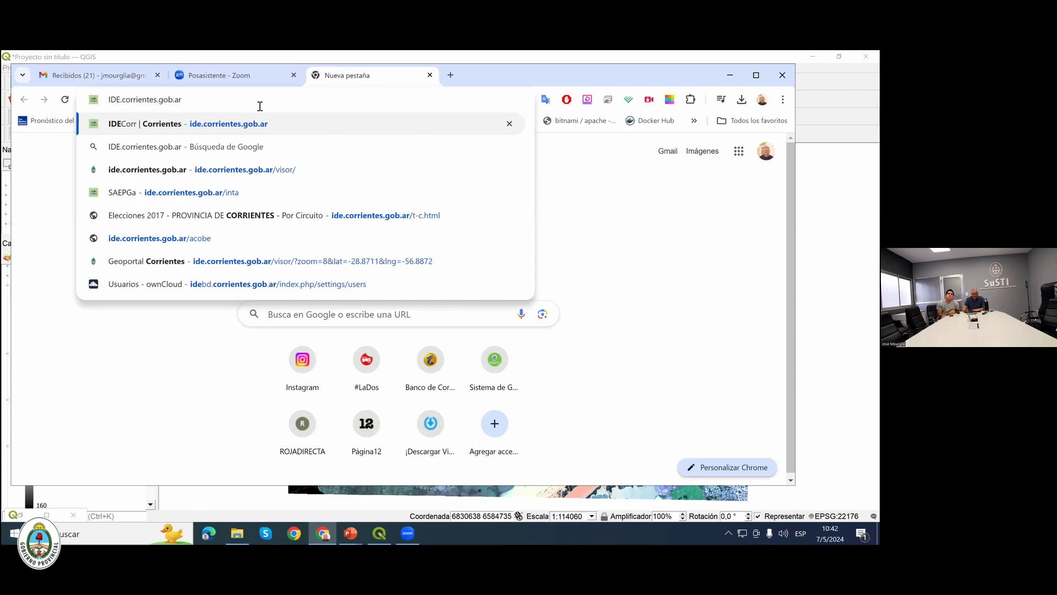
pyautogui.write('/')
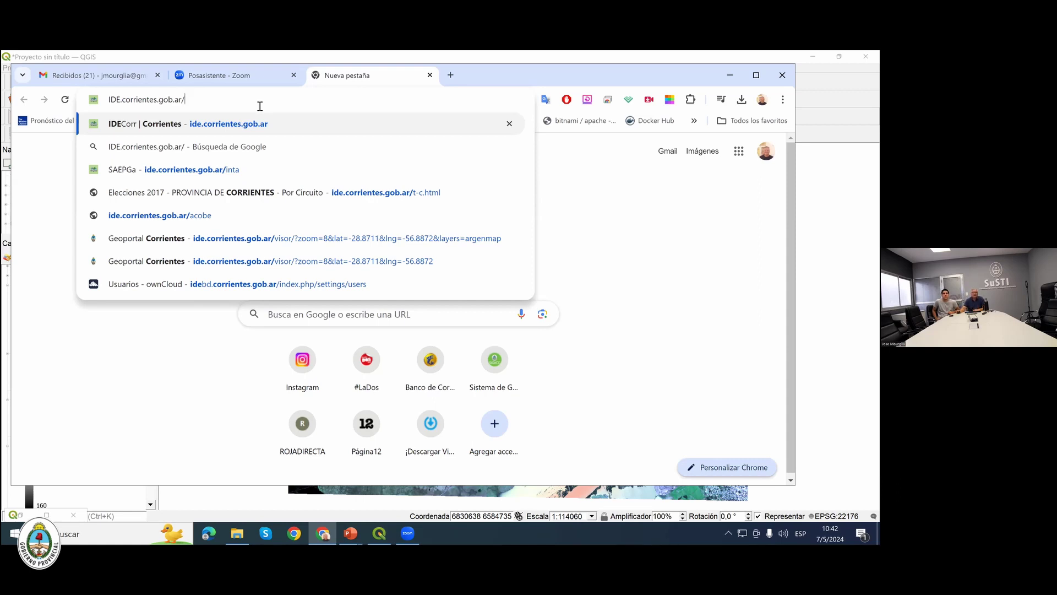
pyautogui.click(241, 173)
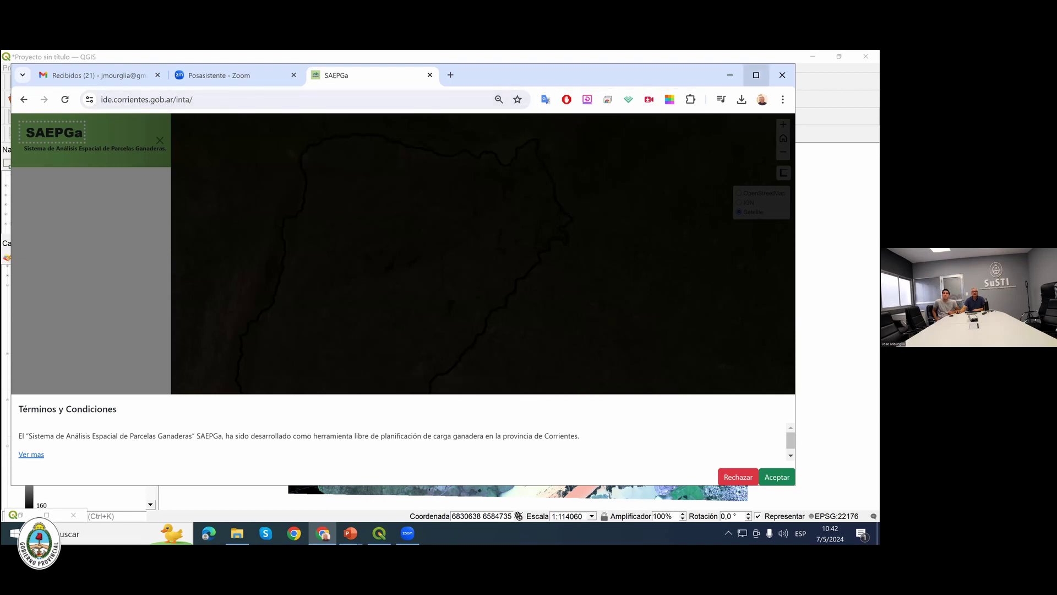
pyautogui.press('super+Up')
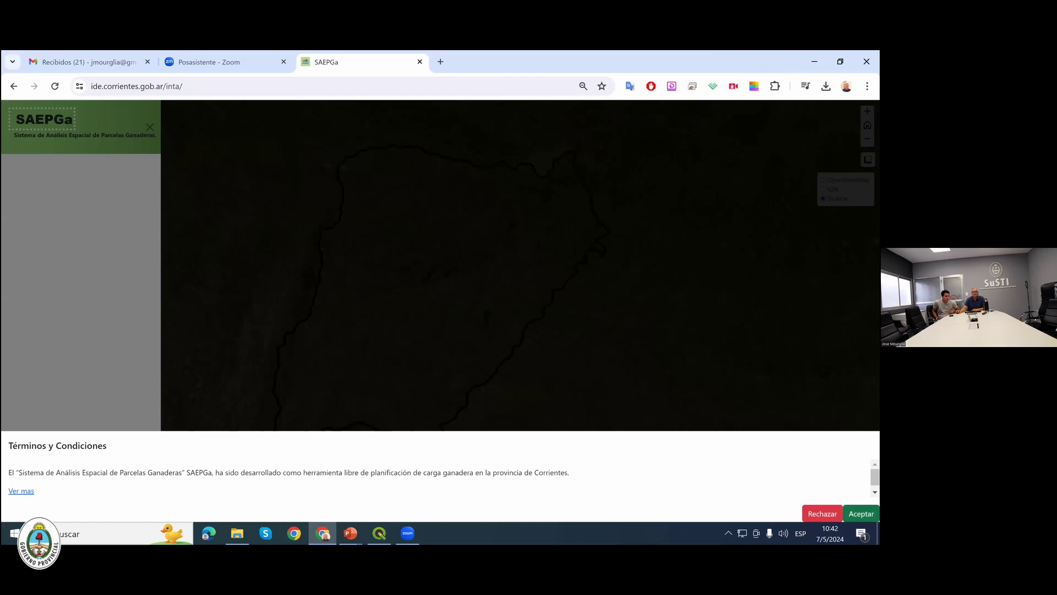
pyautogui.press('F5')
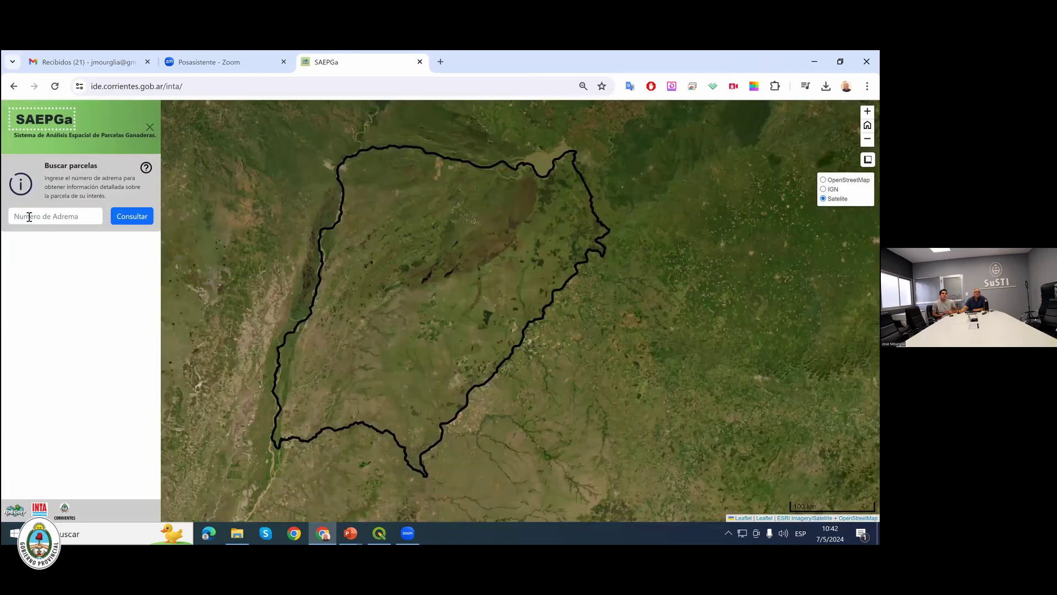
# Query the parcel with adrema number V10000733 and examine its forest and wetland areas on the map.
pyautogui.click(29, 217)
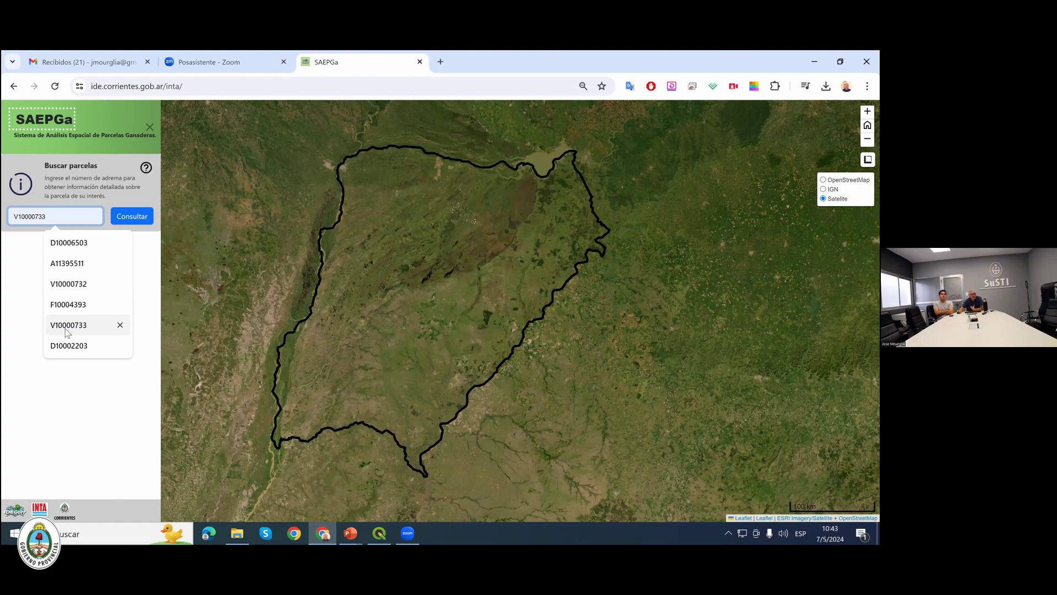
pyautogui.click(67, 325)
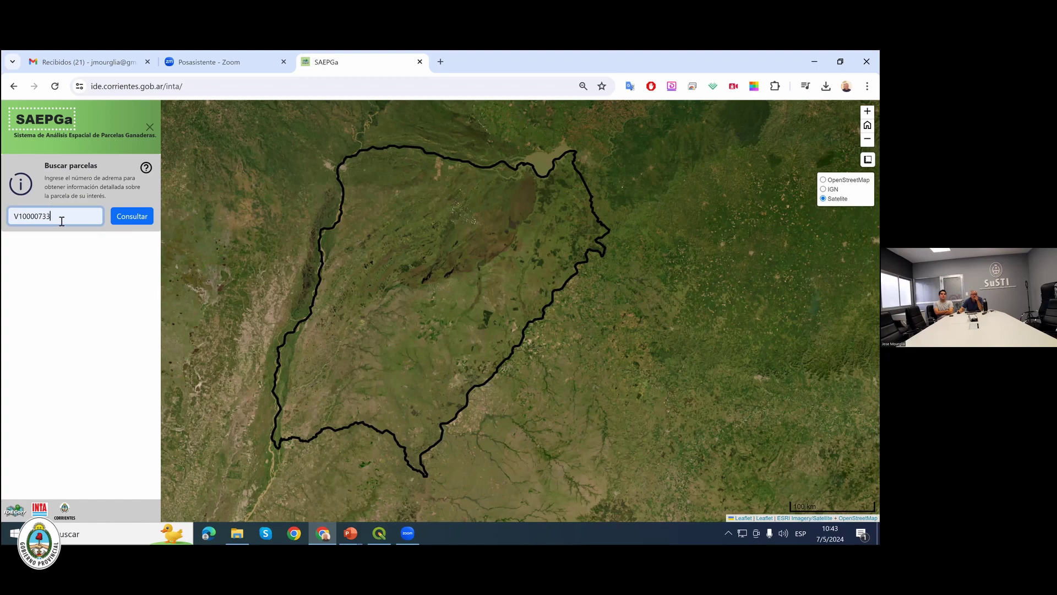
pyautogui.click(129, 218)
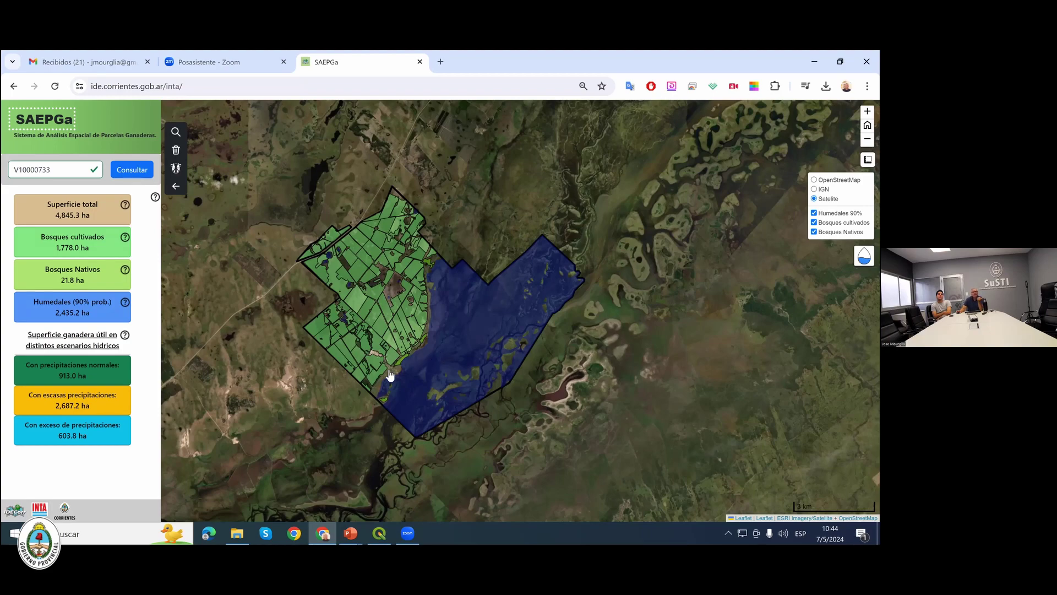
pyautogui.scroll(2, 390, 375)
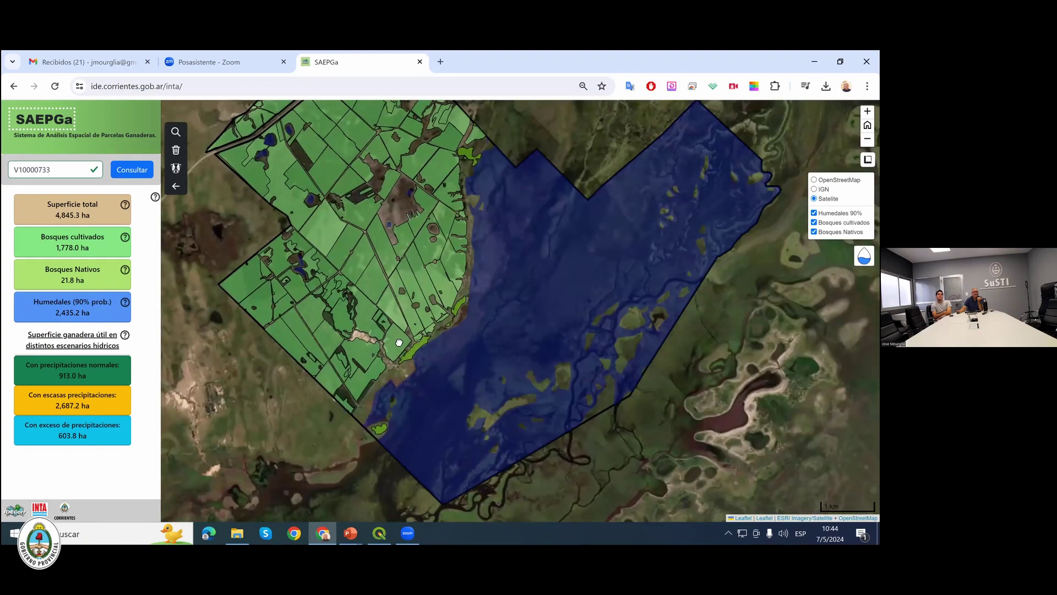
pyautogui.press('Down')
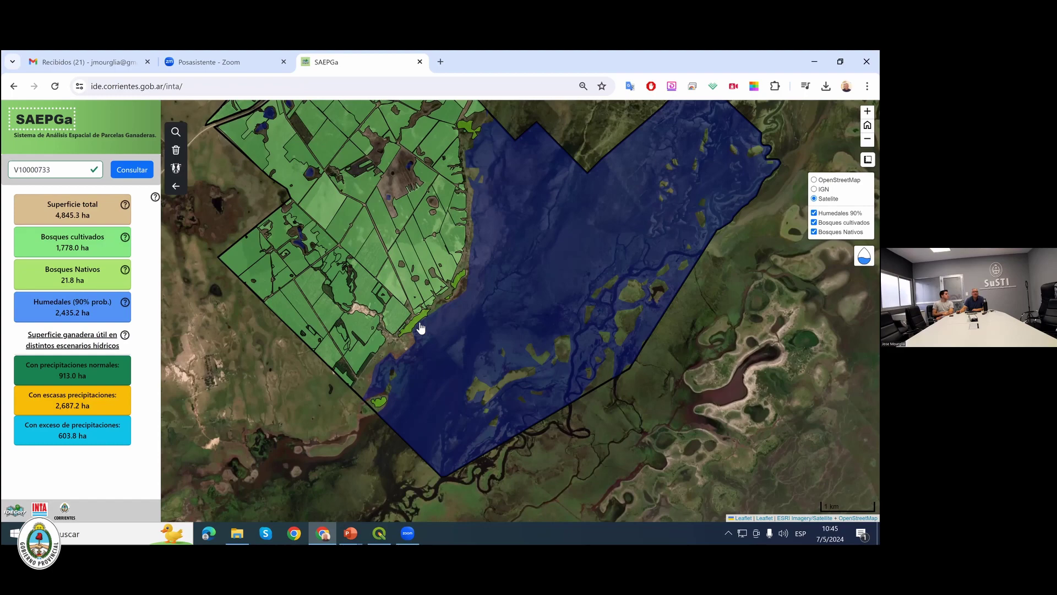
pyautogui.scroll(-1, 421, 328)
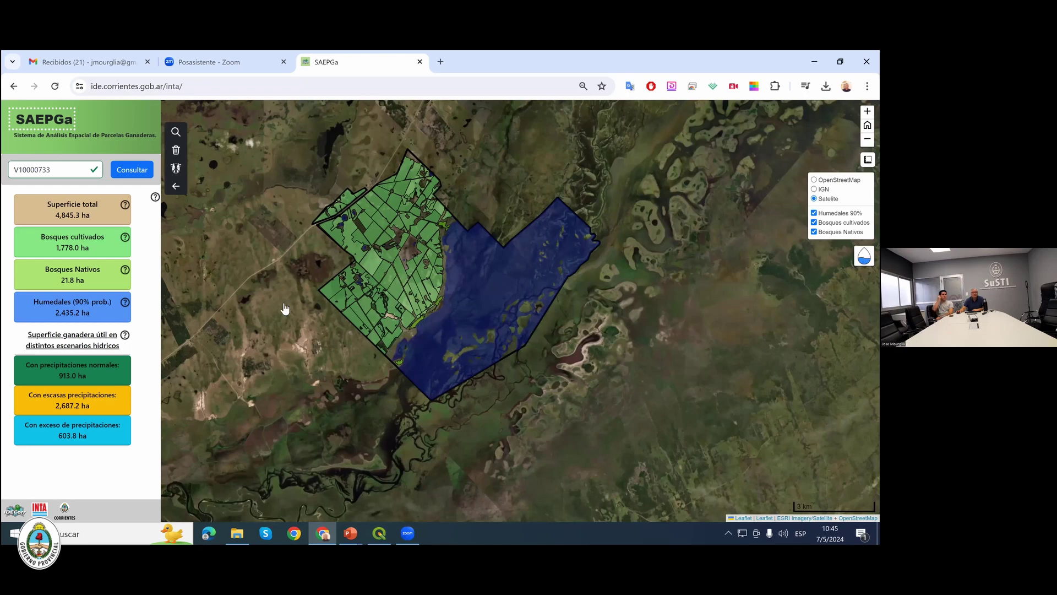
# Query the parcel with adrema number F10004393 and examine its full boundary and surroundings on the map.
pyautogui.click(62, 169)
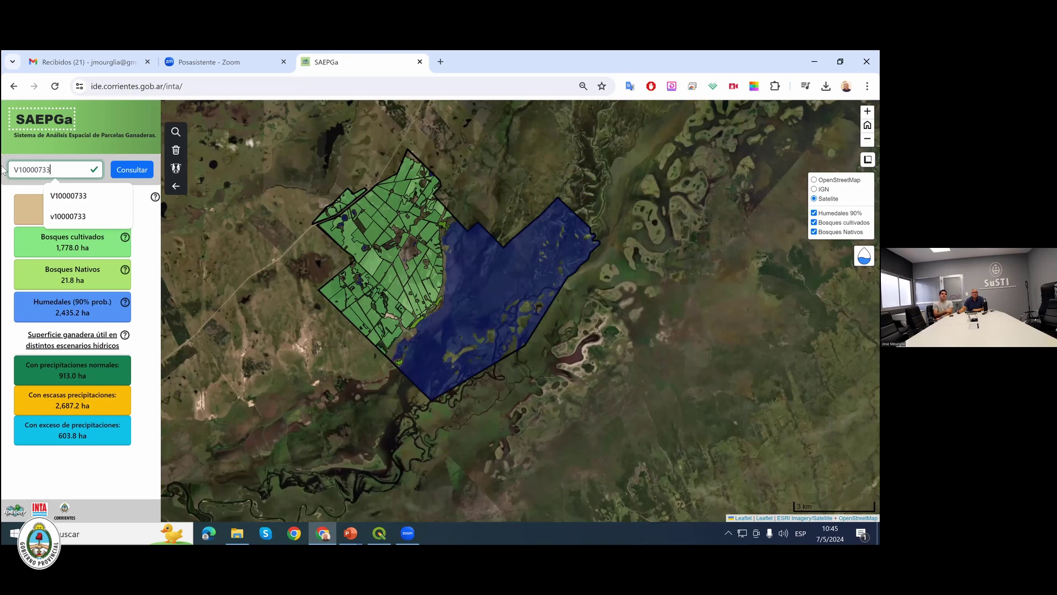
pyautogui.hotkey('ctrl', 'a')
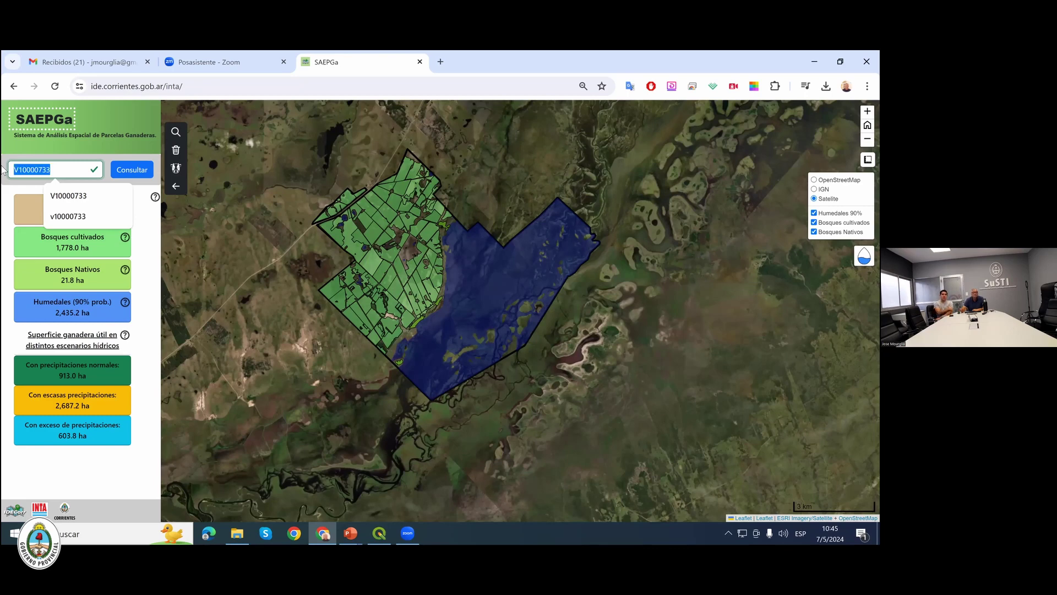
pyautogui.press('BackSpace')
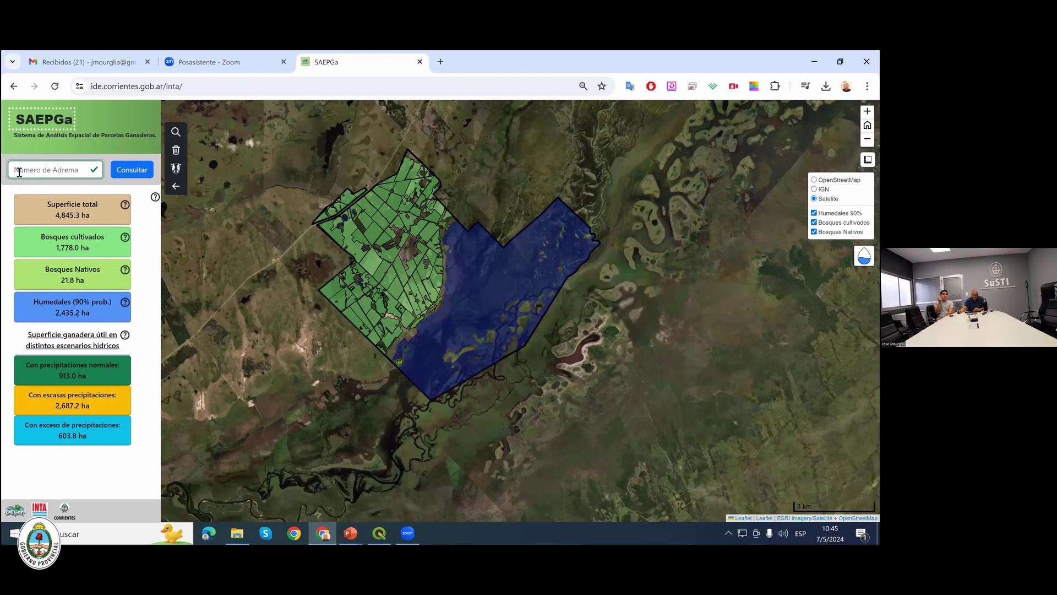
pyautogui.write('F10004393')
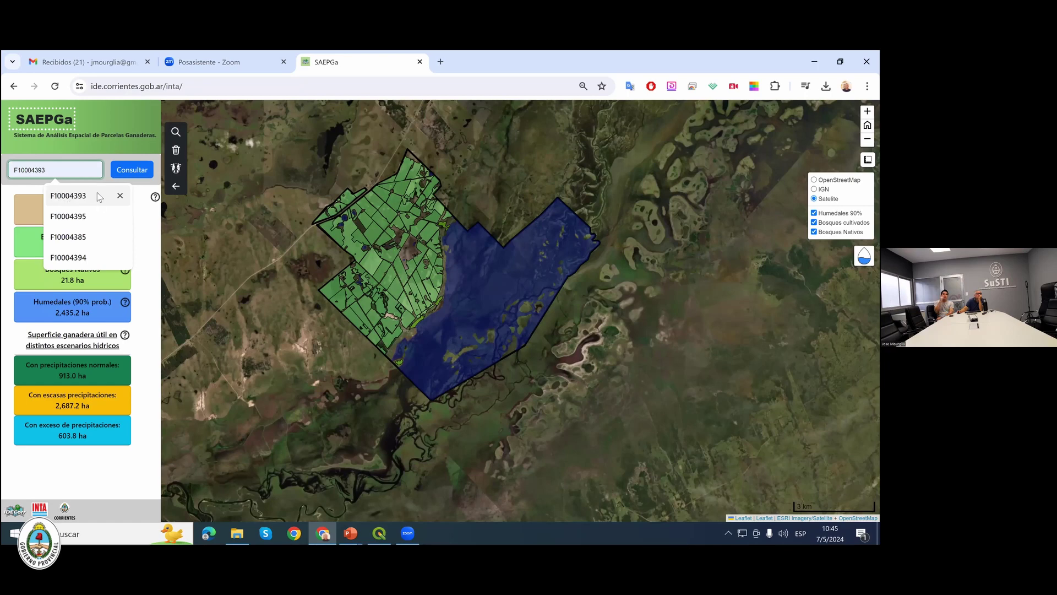
pyautogui.click(67, 200)
pyautogui.click(130, 175)
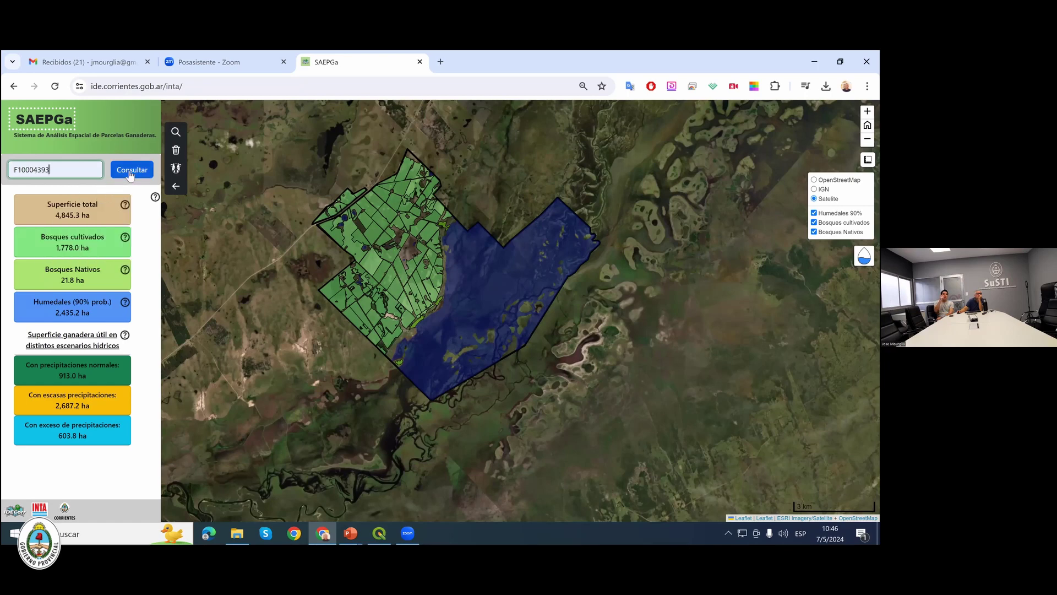
pyautogui.click(130, 174)
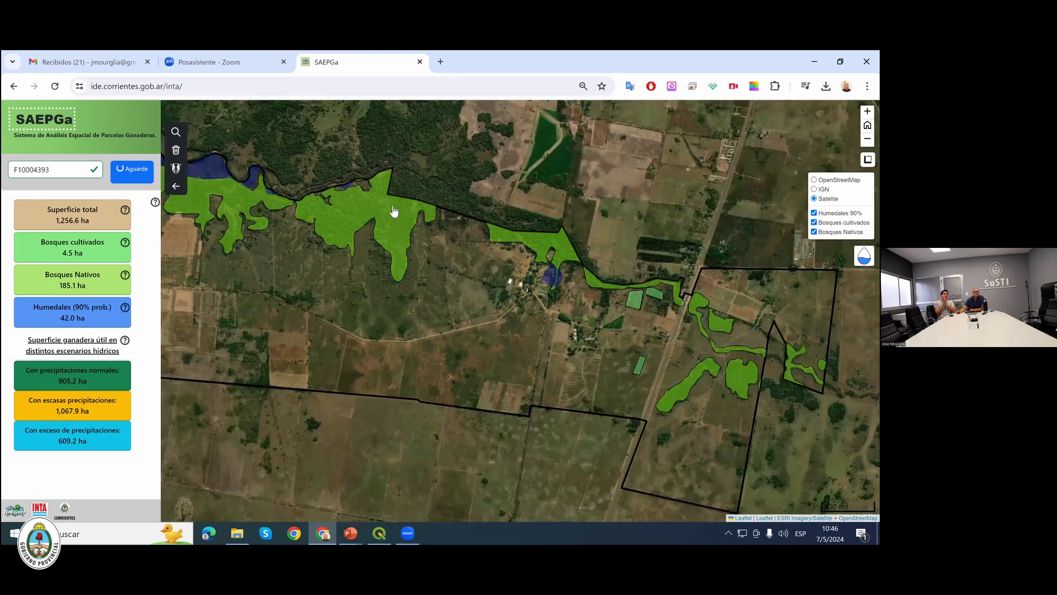
pyautogui.scroll(-1, 394, 211)
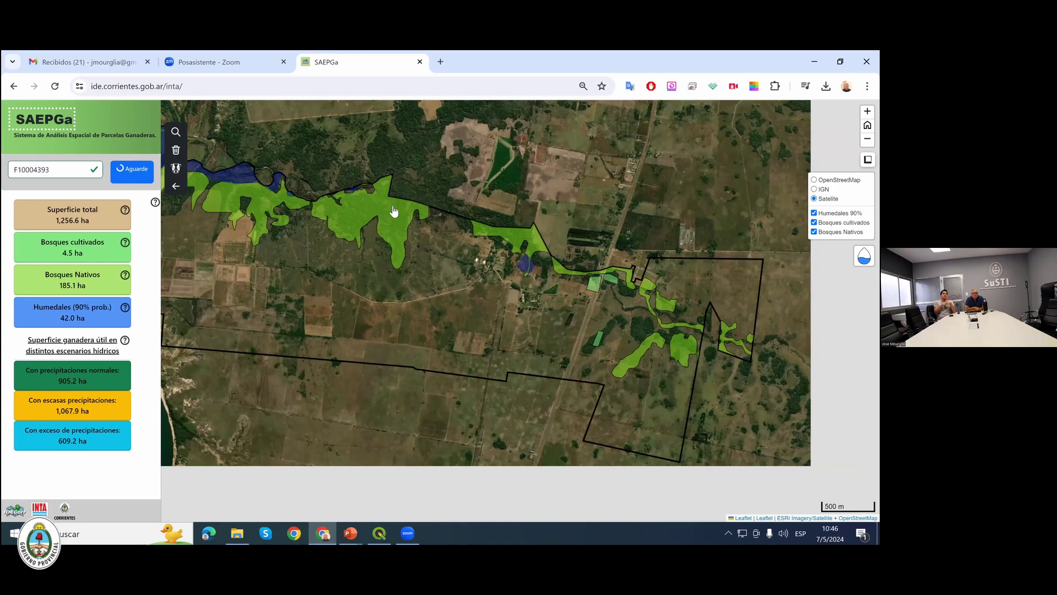
pyautogui.scroll(-1, 394, 211)
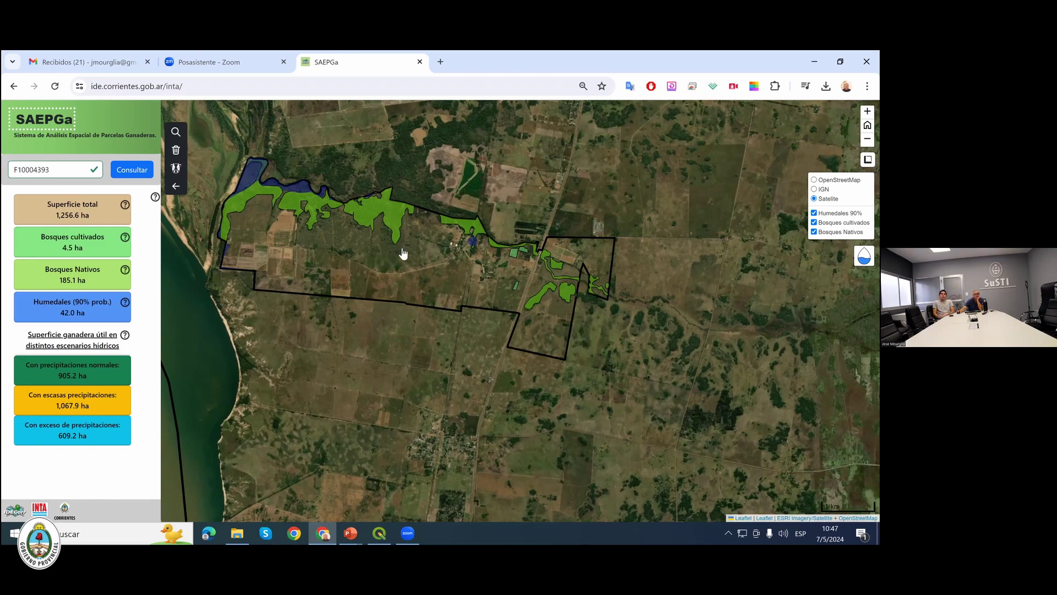
pyautogui.scroll(-1, 403, 253)
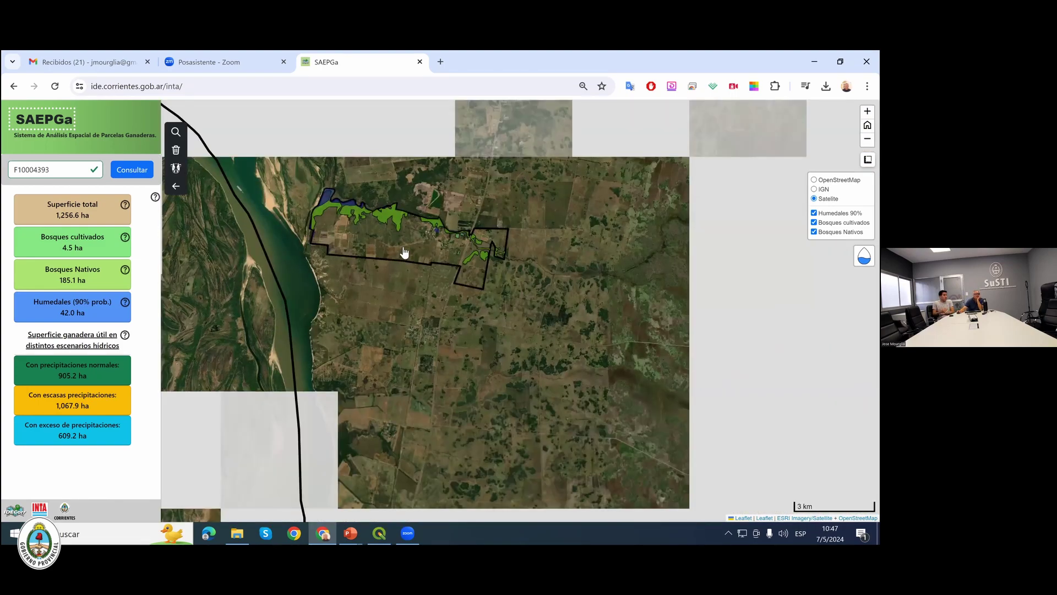
# Examine the distribution of native forest, cultivated forest and wetland within the queried parcel at closer range on the satellite map.
pyautogui.scroll(1, 441, 300)
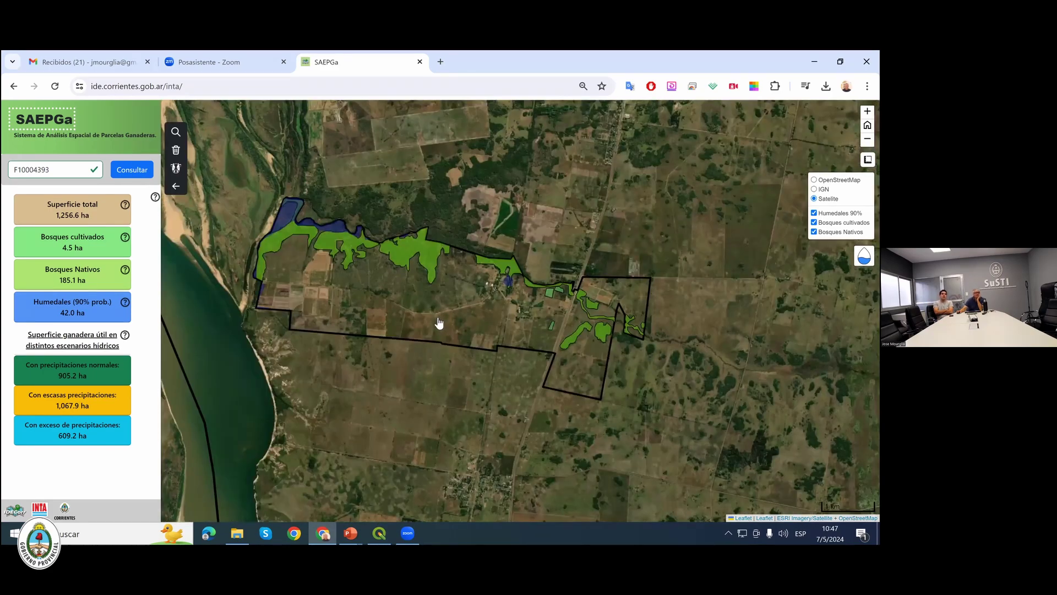
pyautogui.scroll(-1, 439, 323)
pyautogui.scroll(1, 397, 361)
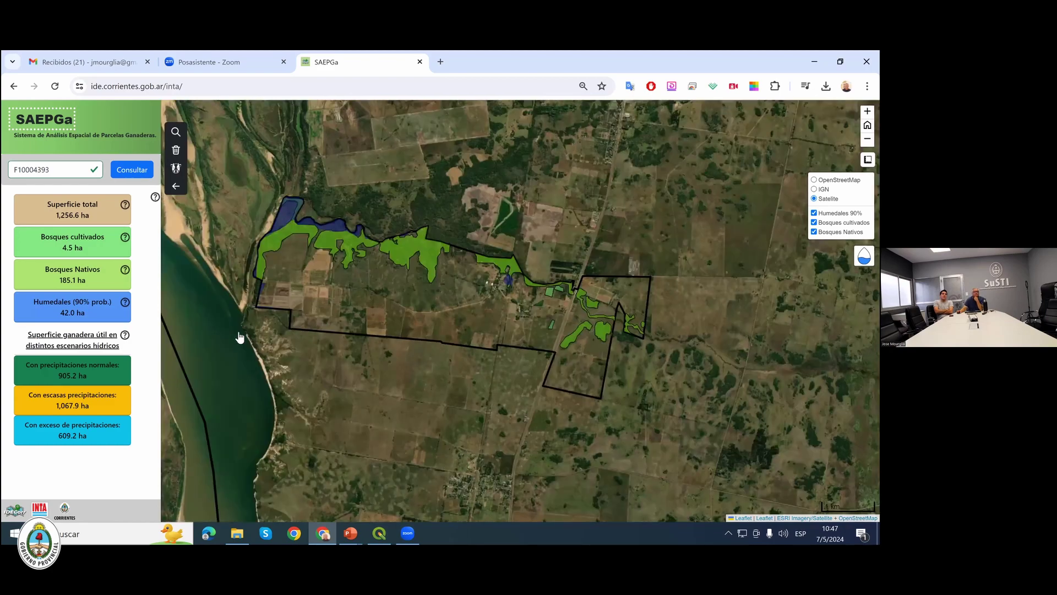
pyautogui.click(55, 170)
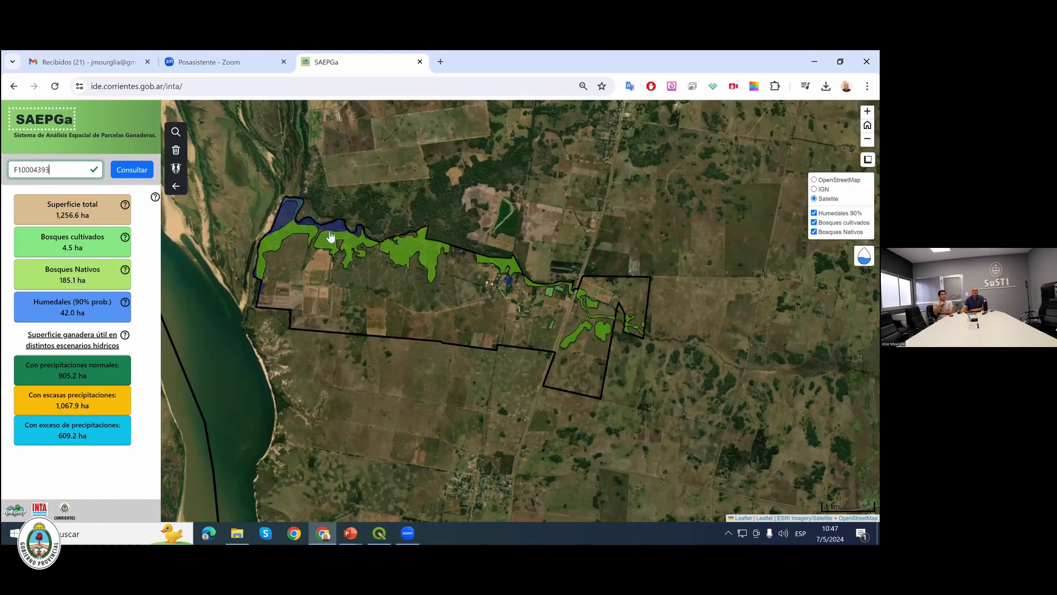
# Close the SAEPGa and Gmail browser tabs, dismissing the open presentation preview and agreeing to abandon the mail site.
pyautogui.click(419, 62)
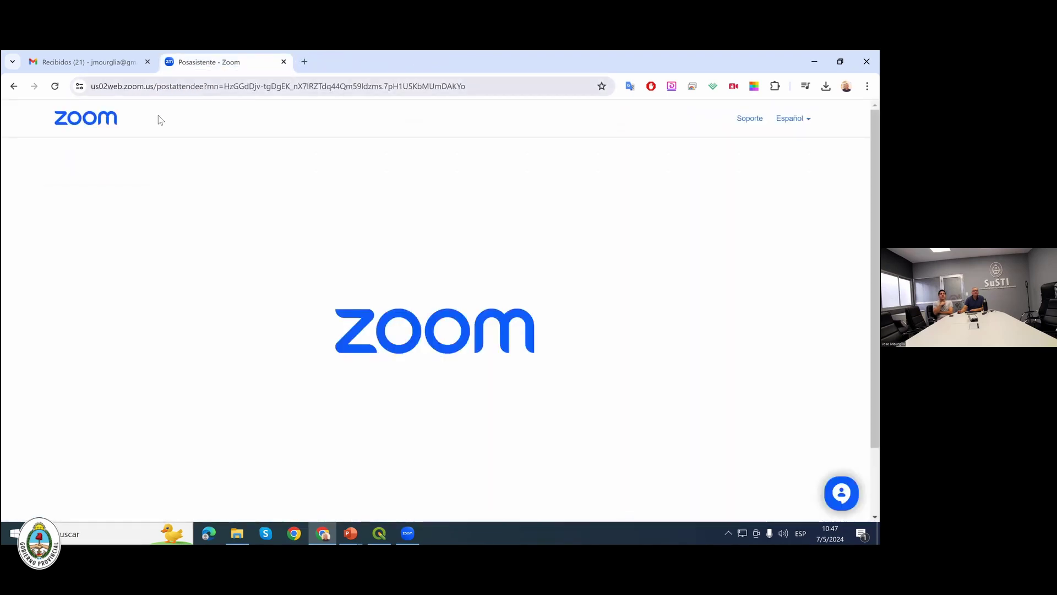
pyautogui.click(95, 64)
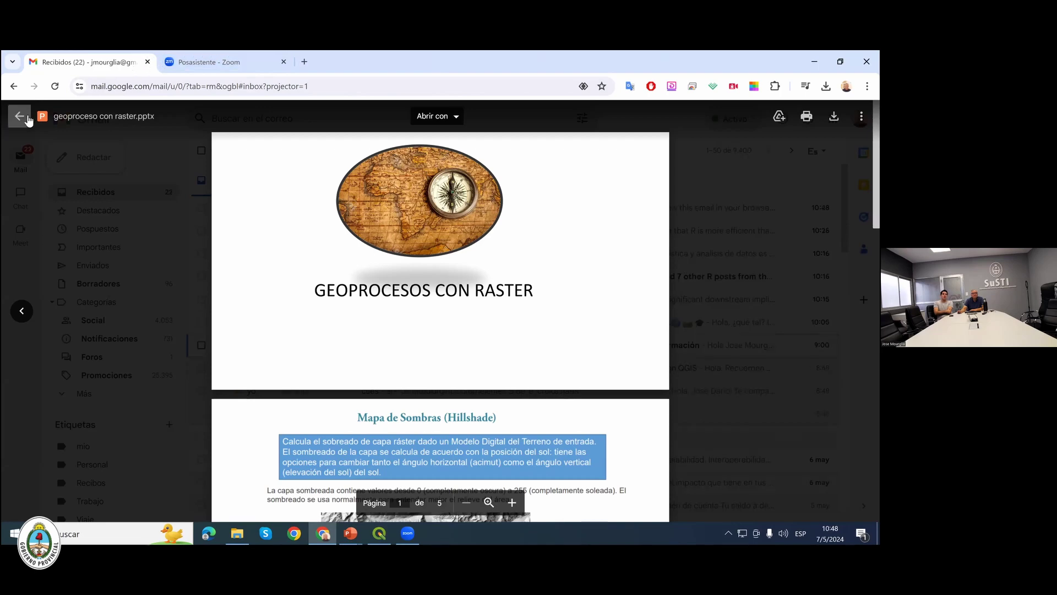
pyautogui.press('Escape')
pyautogui.click(147, 62)
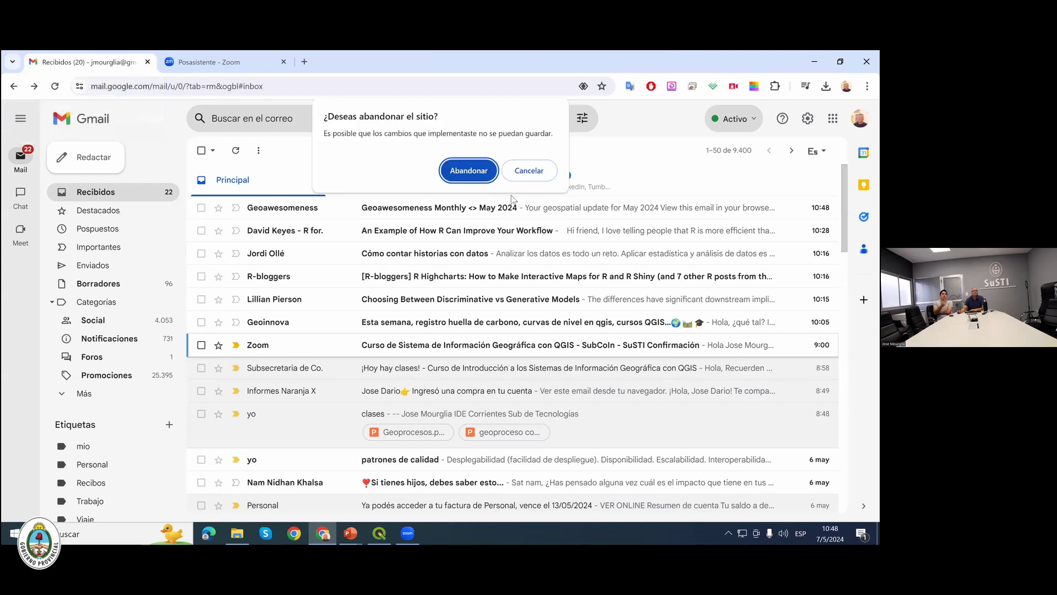
pyautogui.click(469, 172)
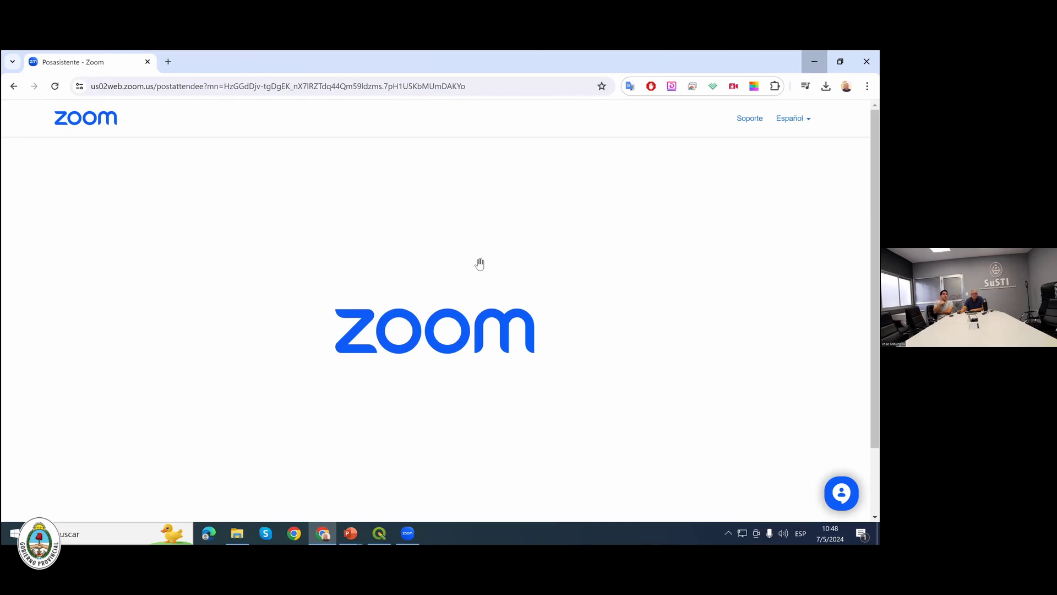
# Switch to QGIS and turn on the municipios layer, showing the whole province on the map canvas.
pyautogui.hotkey('alt', 'Tab')
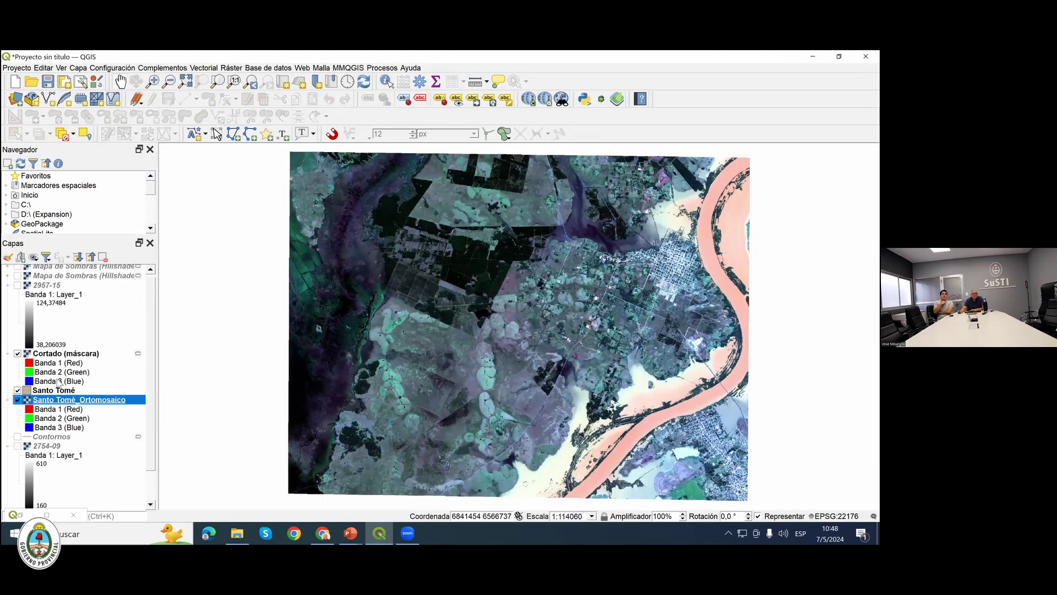
pyautogui.click(18, 399)
pyautogui.scroll(-1, 29, 417)
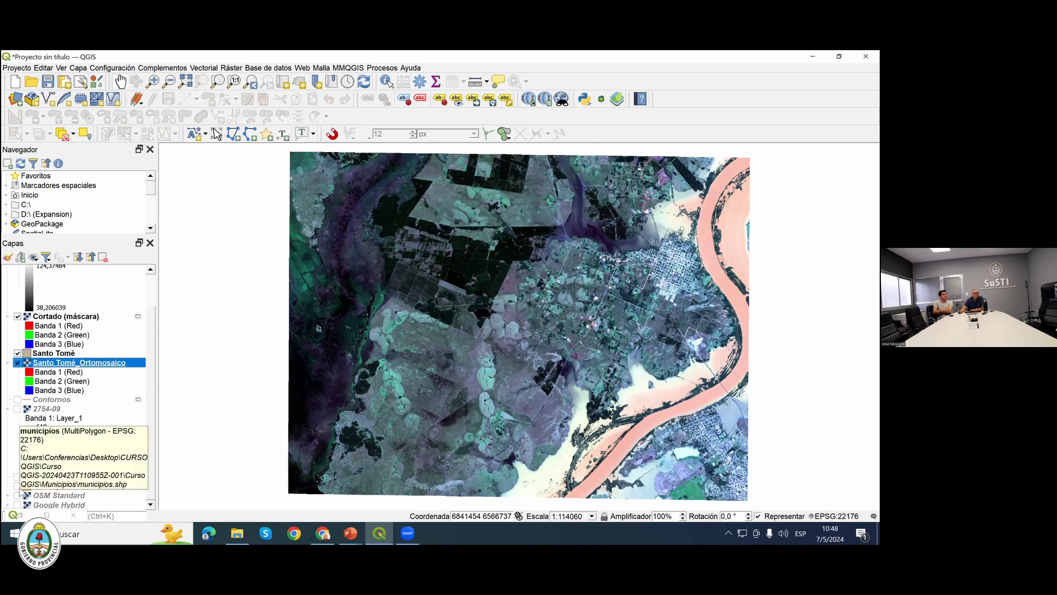
pyautogui.click(18, 486)
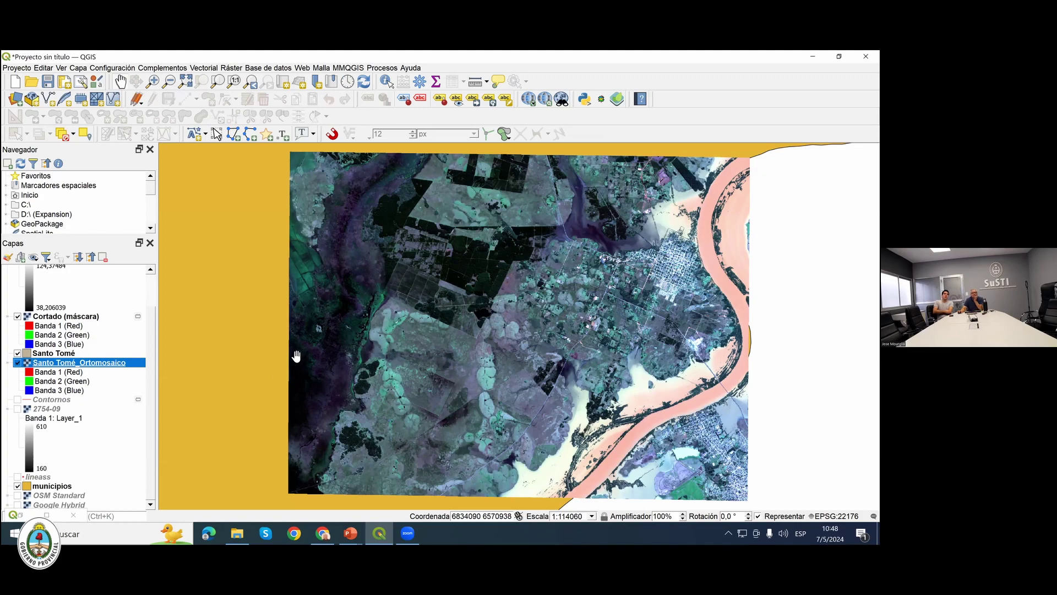
pyautogui.scroll(-4, 296, 356)
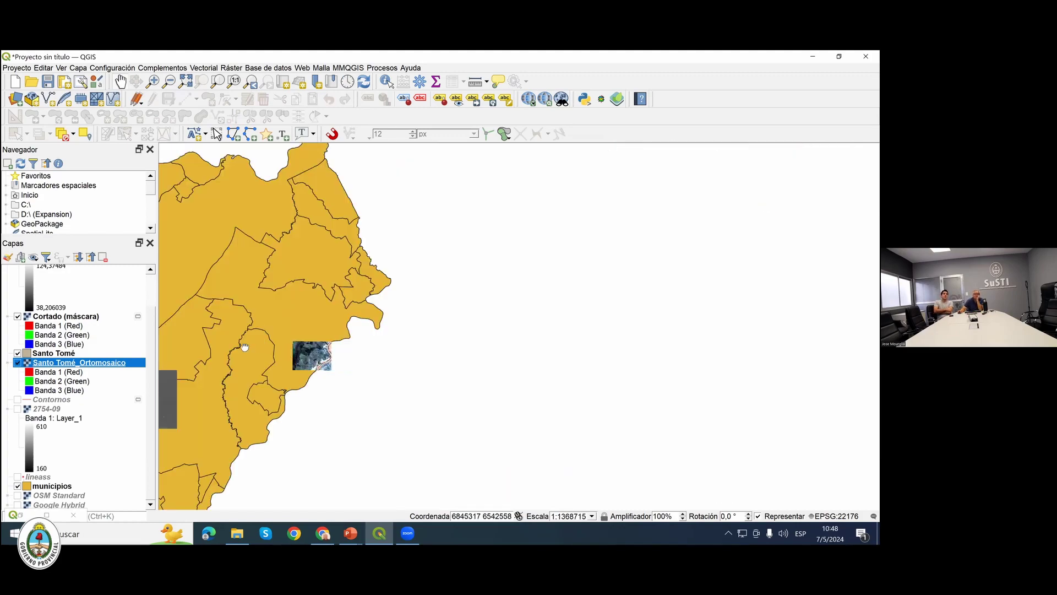
pyautogui.moveTo(396, 330); pyautogui.dragTo(499, 311)
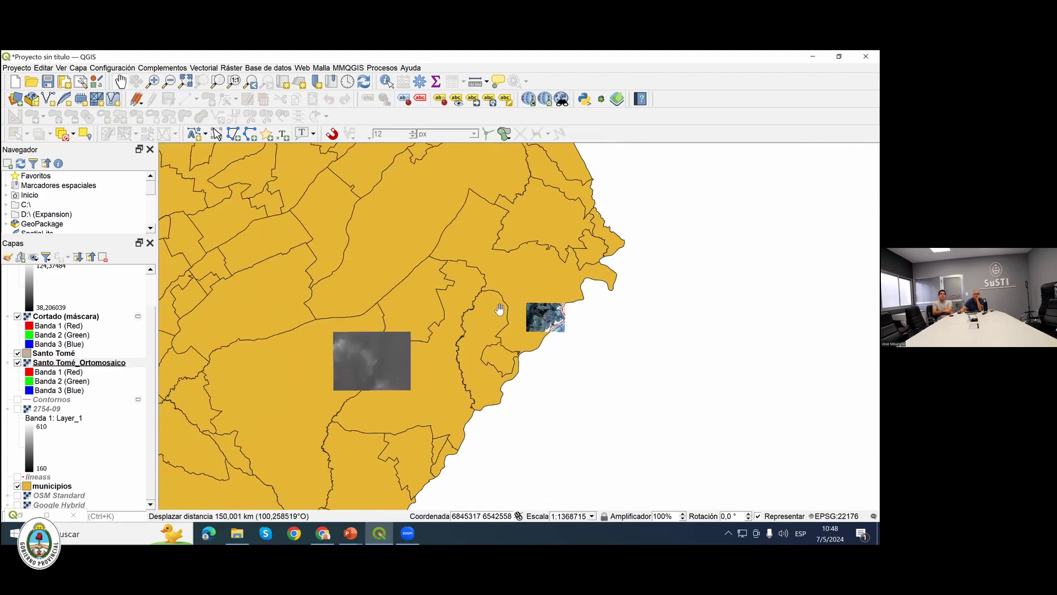
pyautogui.scroll(-2, 498, 312)
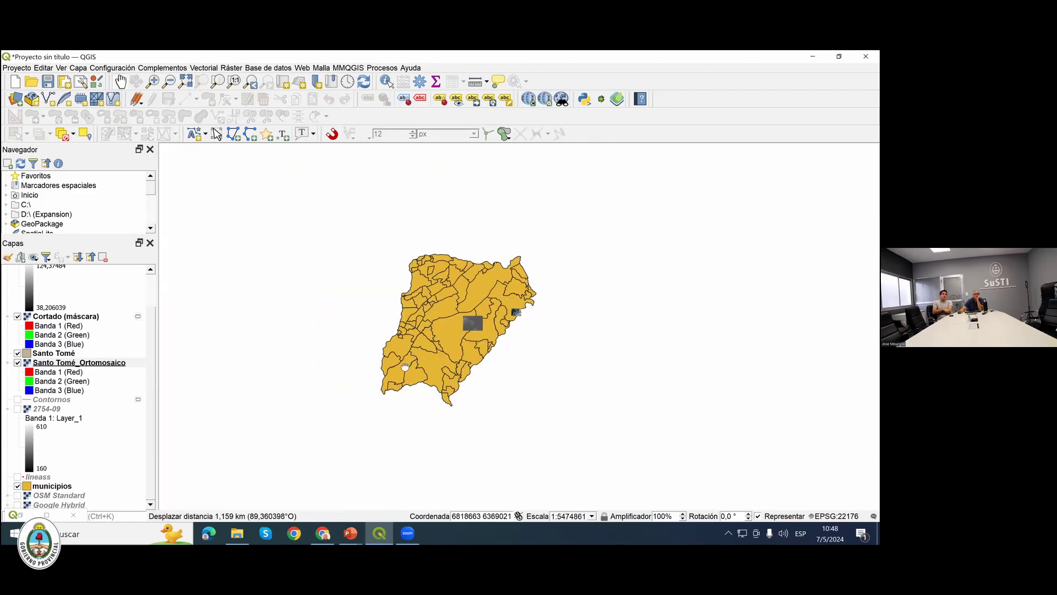
pyautogui.moveTo(419, 344); pyautogui.dragTo(393, 388)
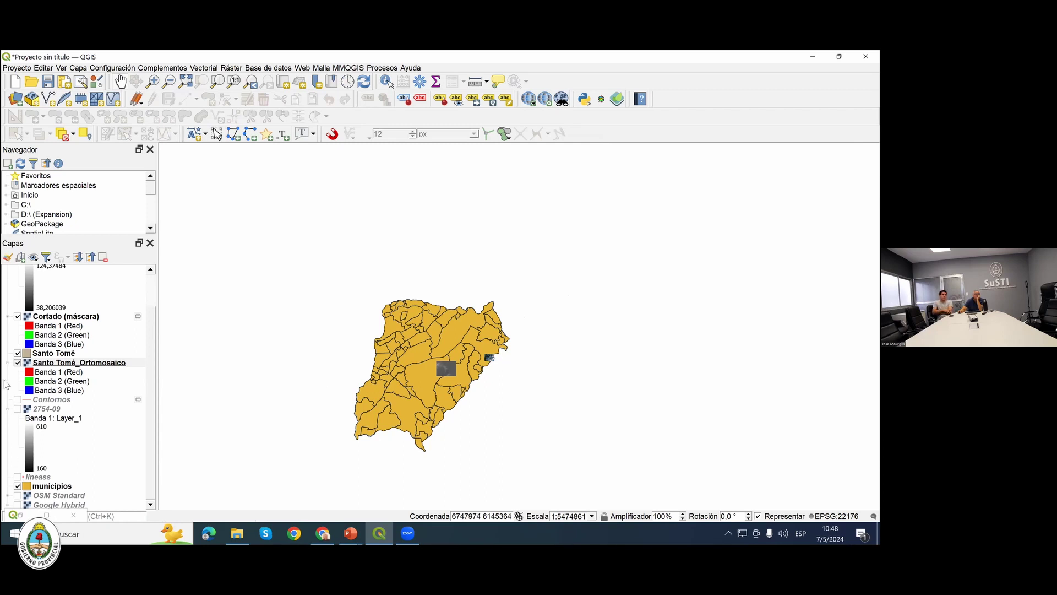
# Hide the Cortado (máscara), Santo Tomé and Santo Tomé_Ortomosaico layers, keeping the municipios layer displayed.
pyautogui.click(18, 317)
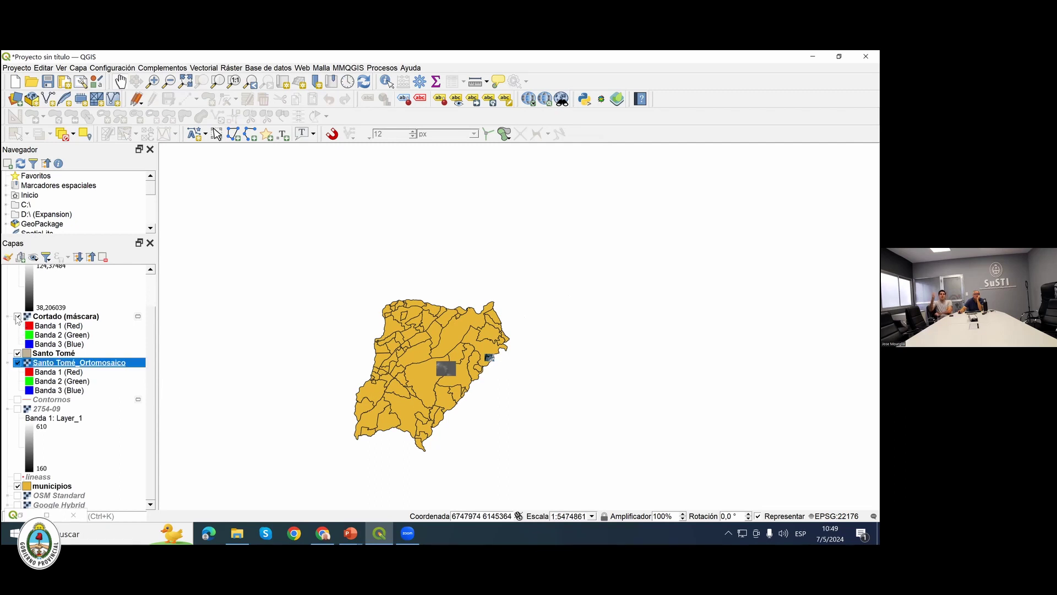
pyautogui.click(18, 318)
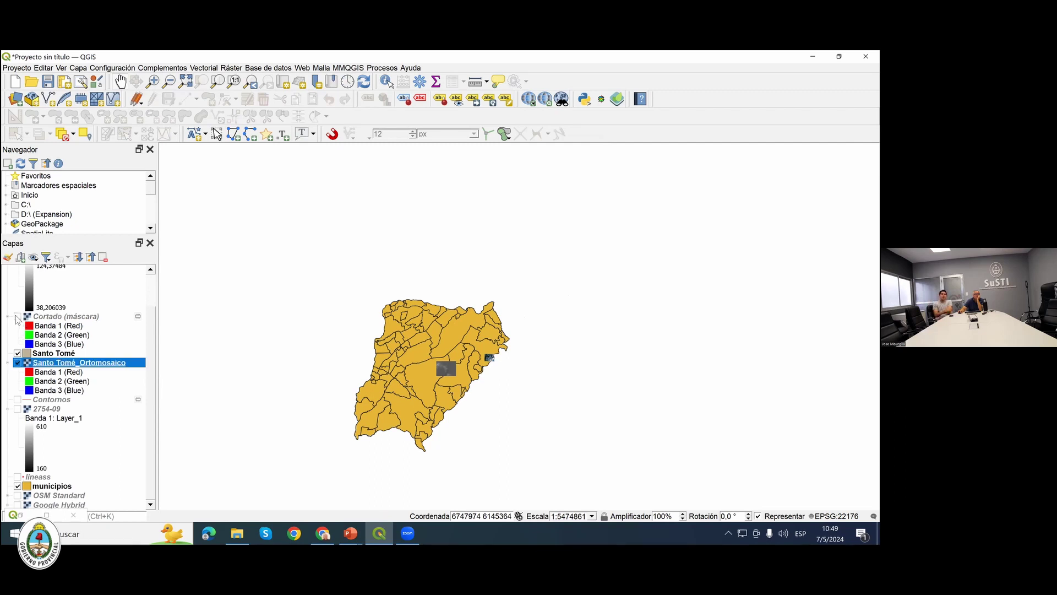
pyautogui.click(18, 353)
pyautogui.click(18, 362)
pyautogui.click(17, 362)
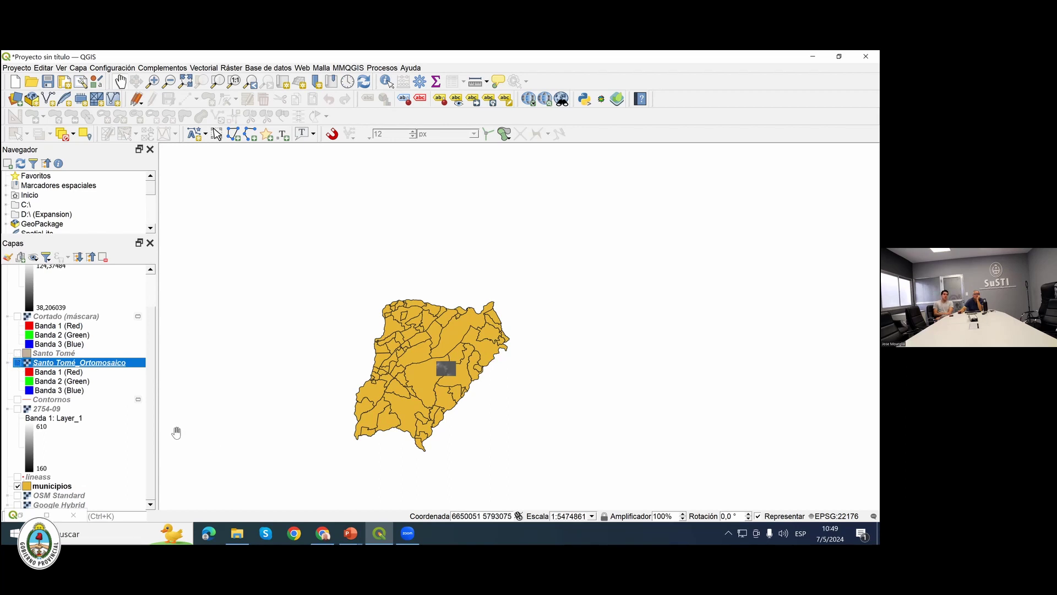
pyautogui.scroll(-1, 176, 432)
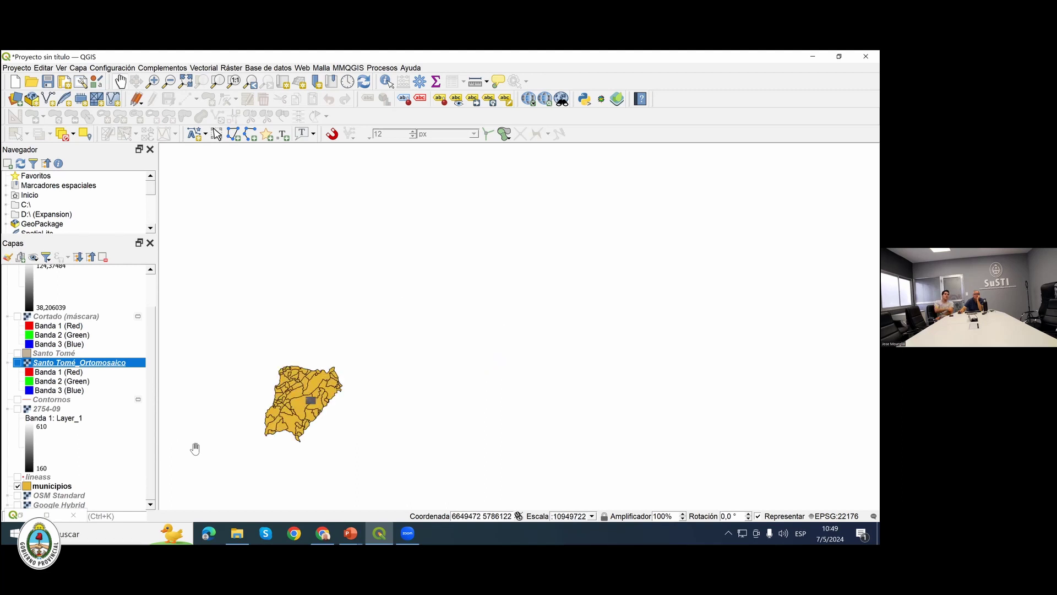